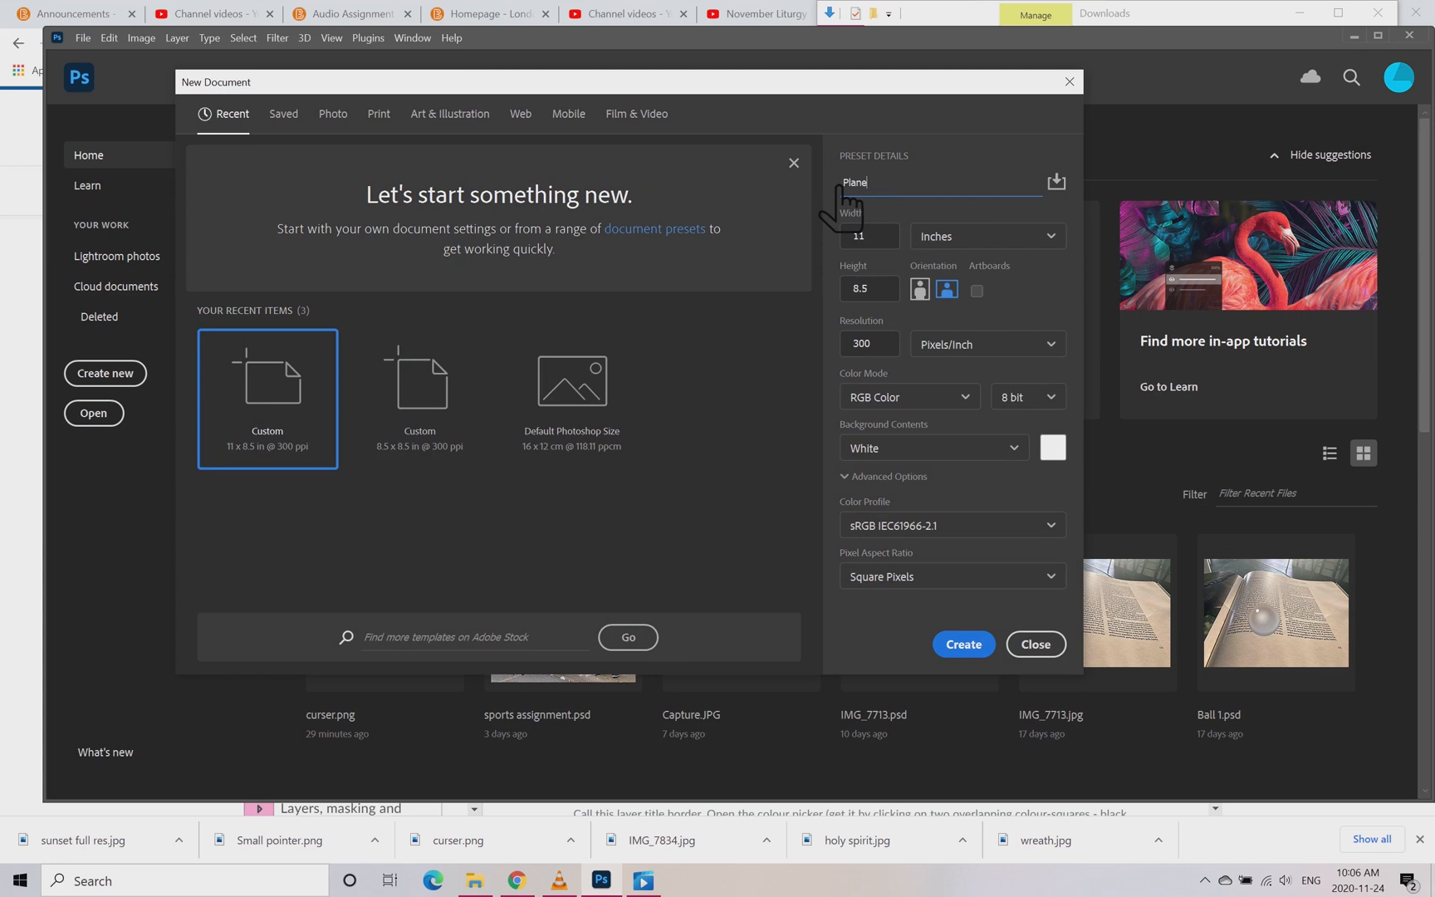
Step: Create the 11 x 8.5 inch, 300 pixels/inch document Plane and save it in Photoshop format in the Desktop folder PS PLane
click(964, 644)
click(84, 38)
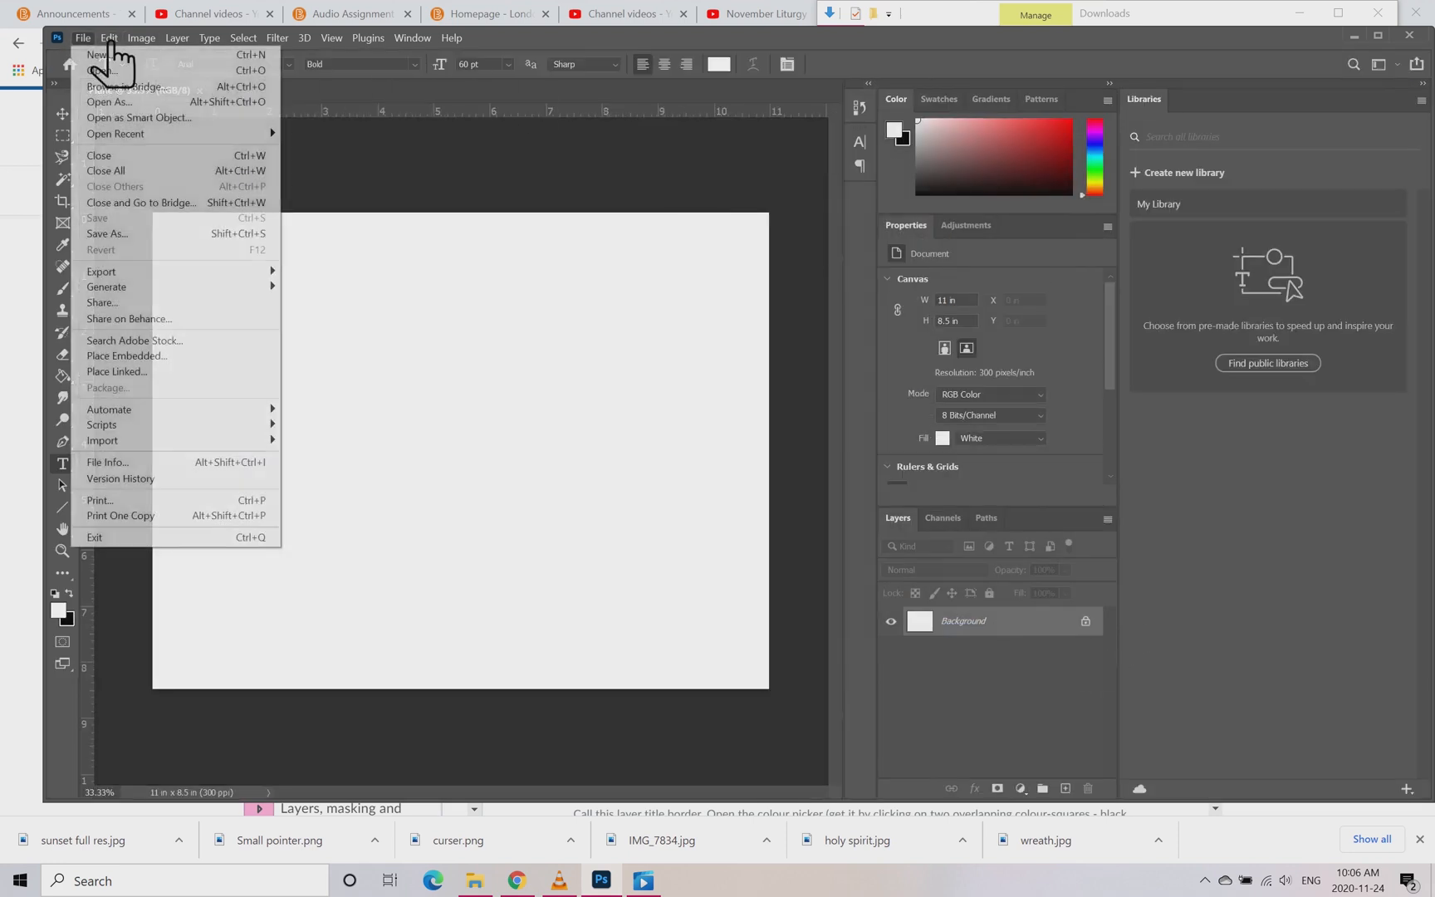
click(124, 233)
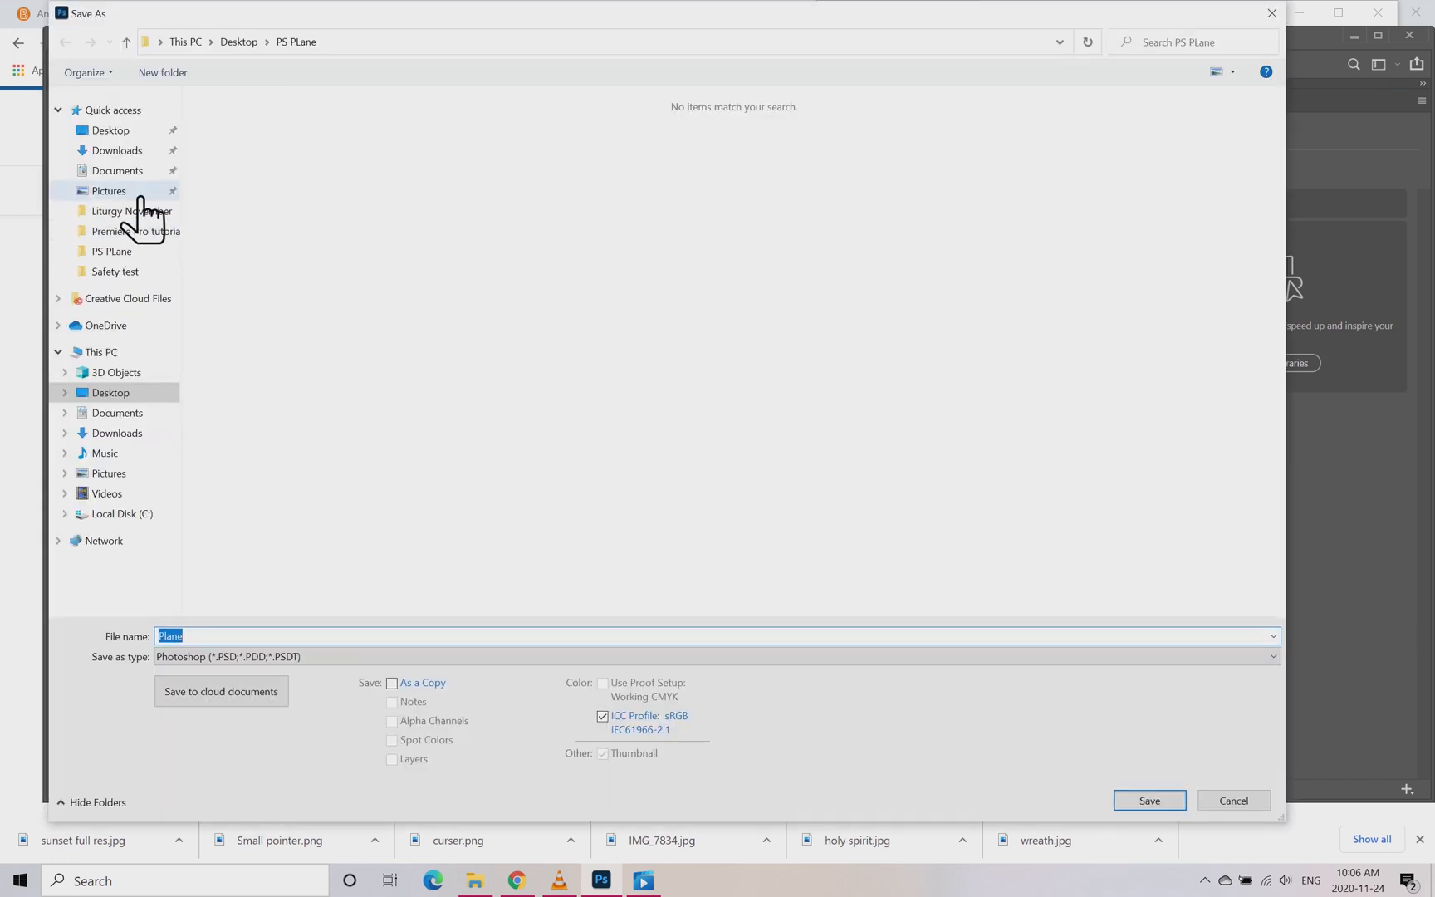
click(137, 130)
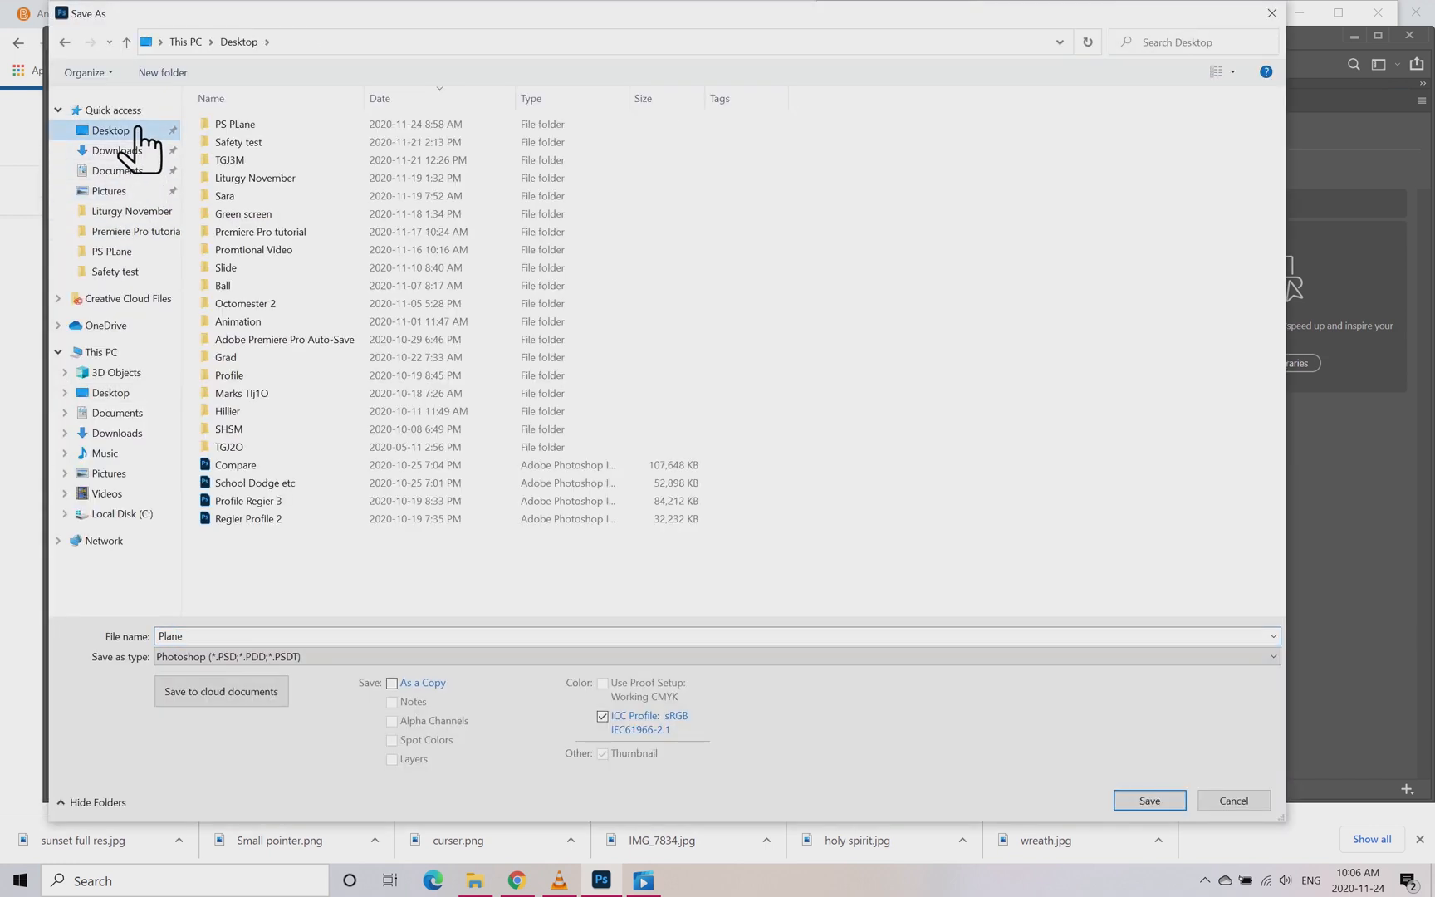
double_click(264, 124)
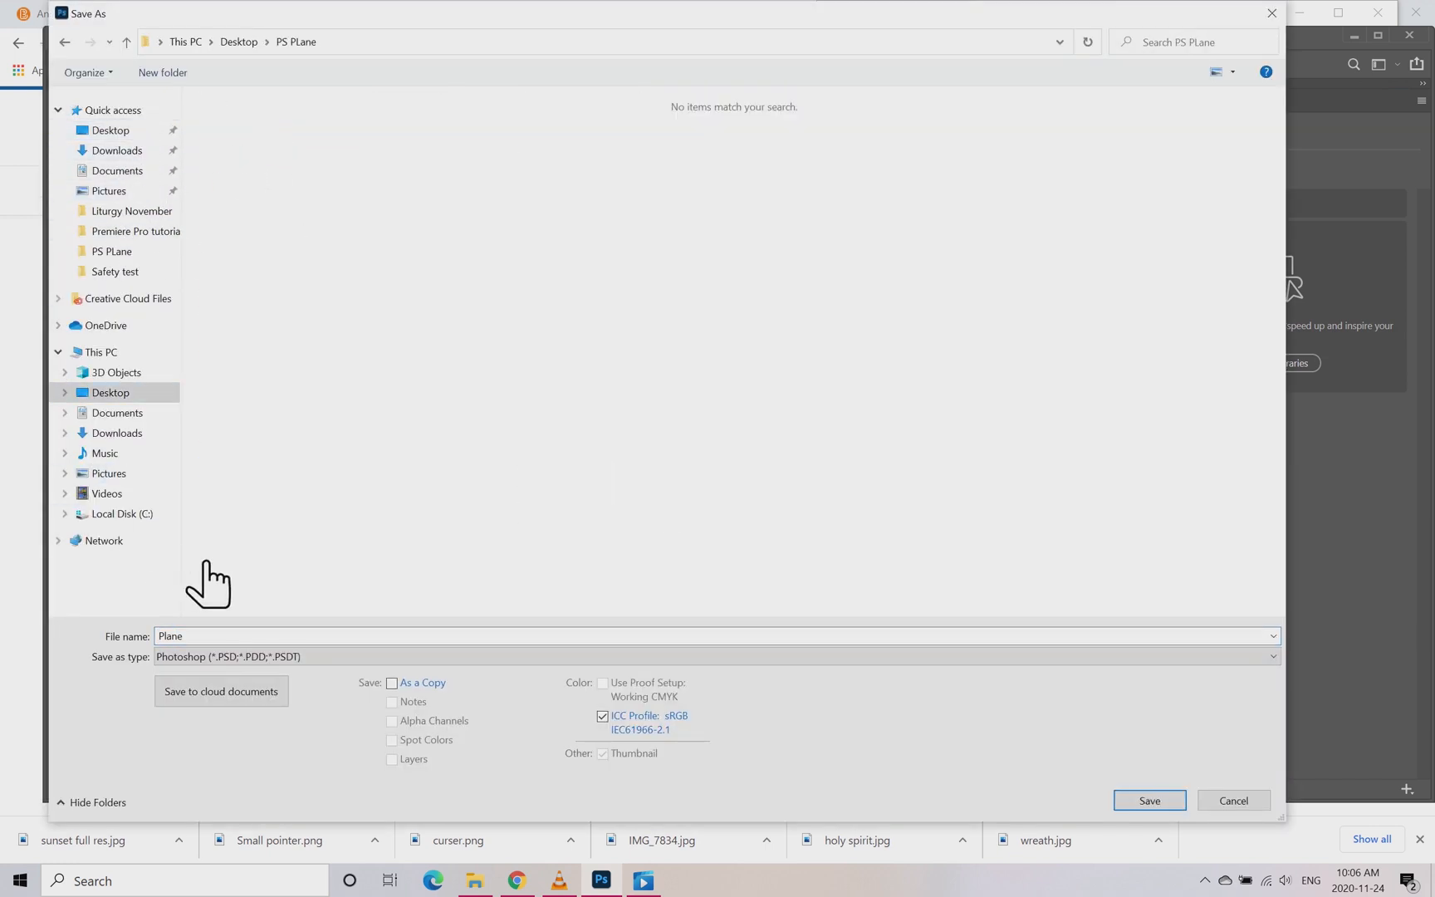
double_click(218, 635)
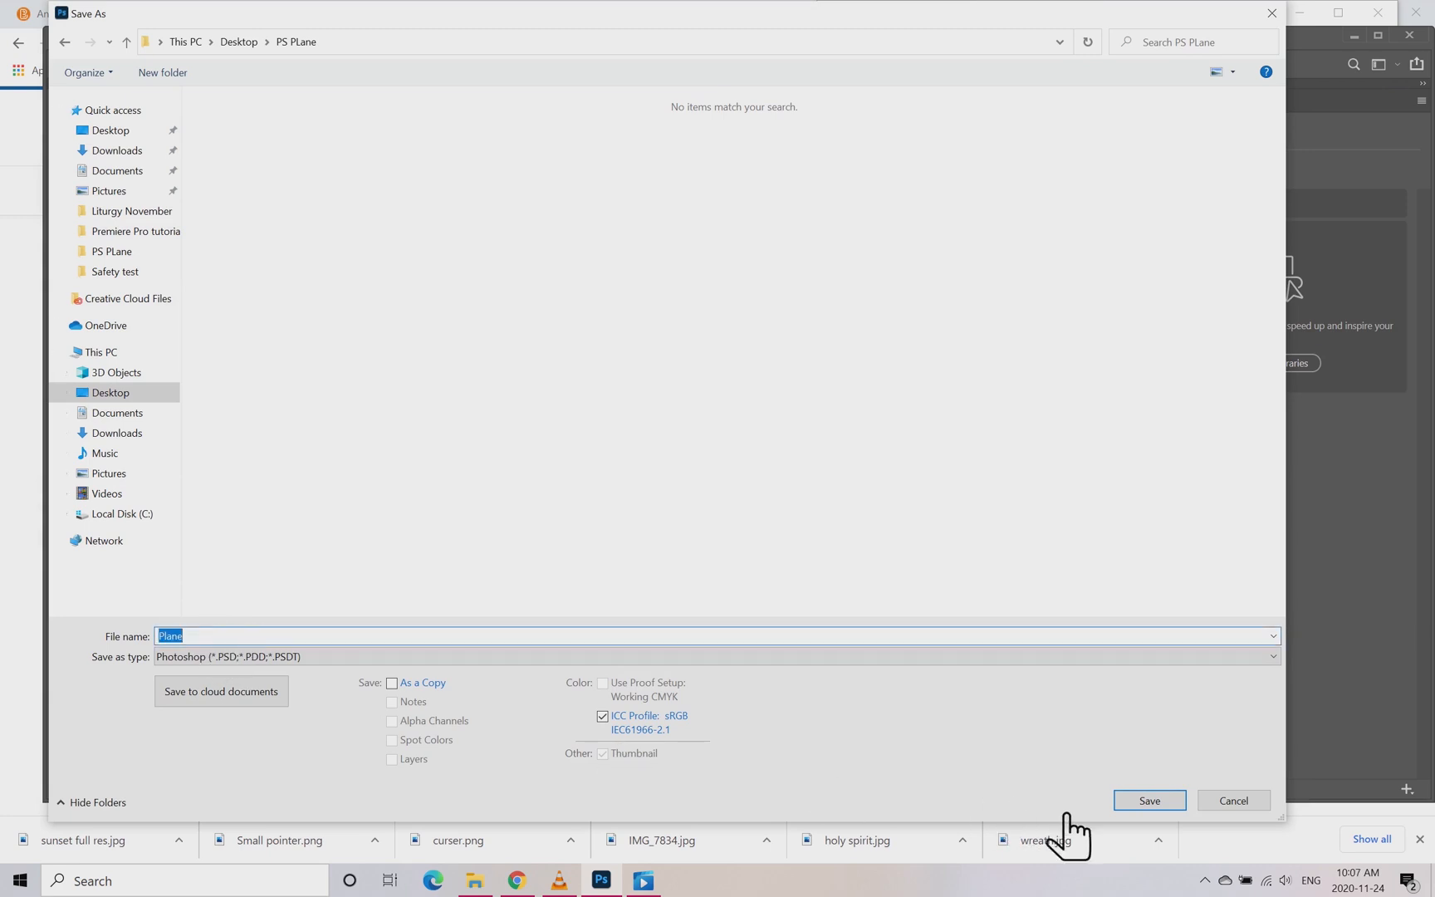
click(1150, 801)
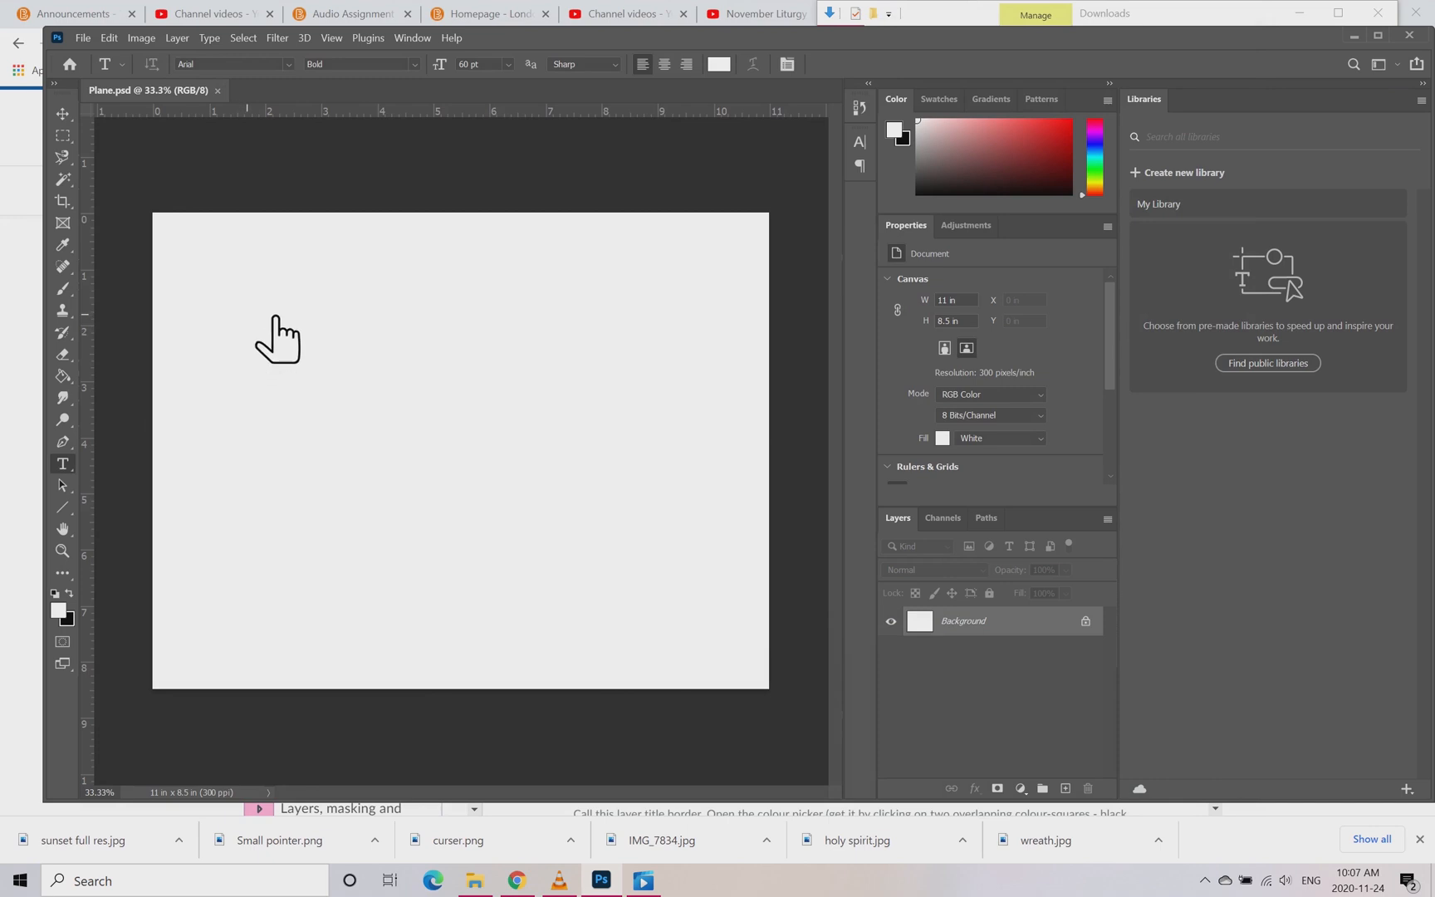
Step: Switch to Chrome and open the options of the shared Google Photos album containing the sunset picture
click(521, 881)
click(819, 446)
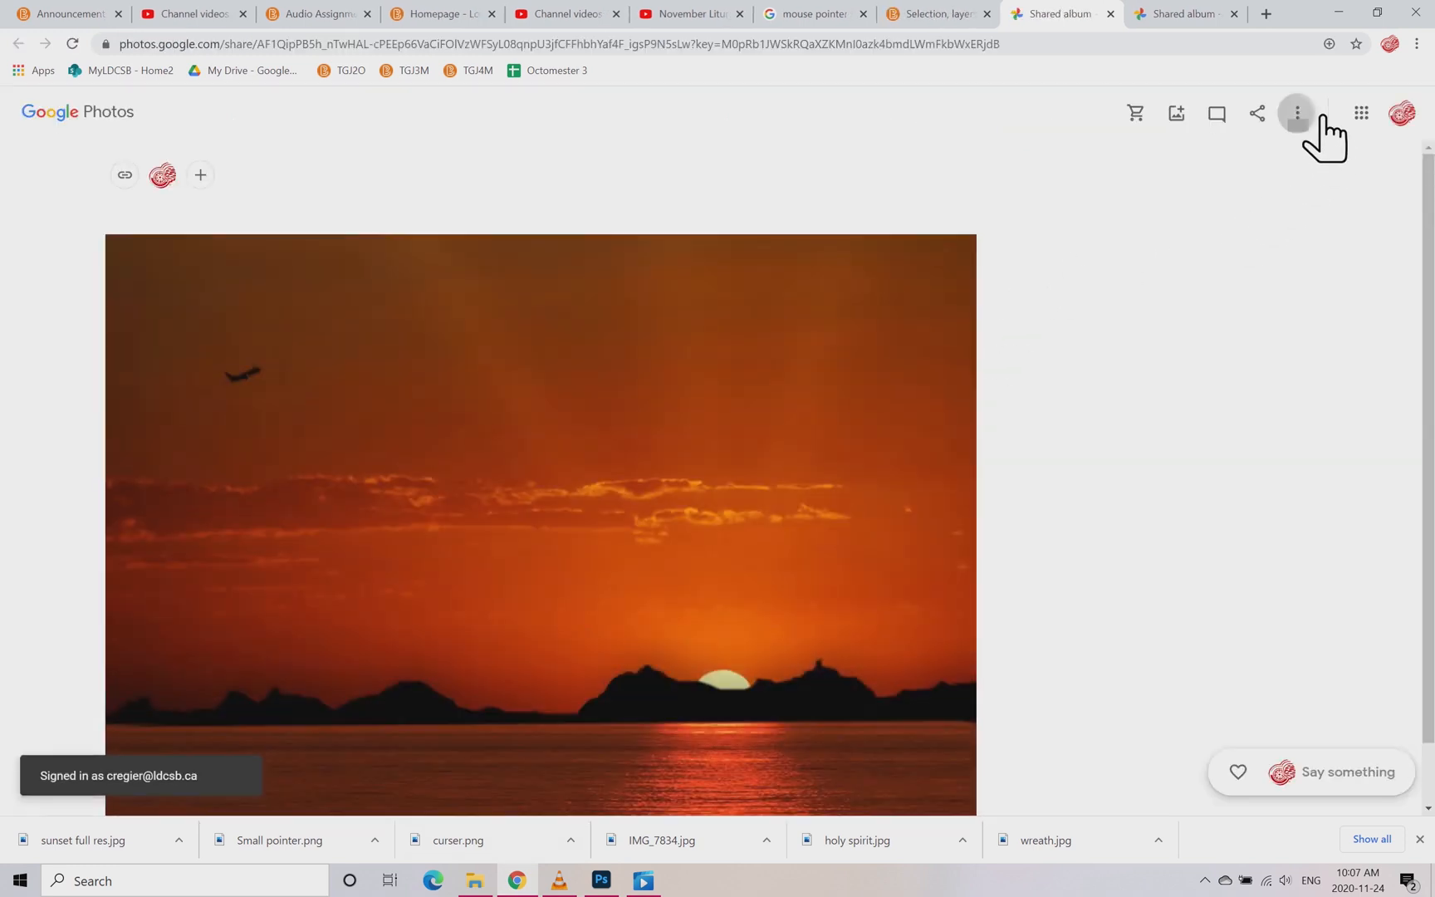
click(1321, 116)
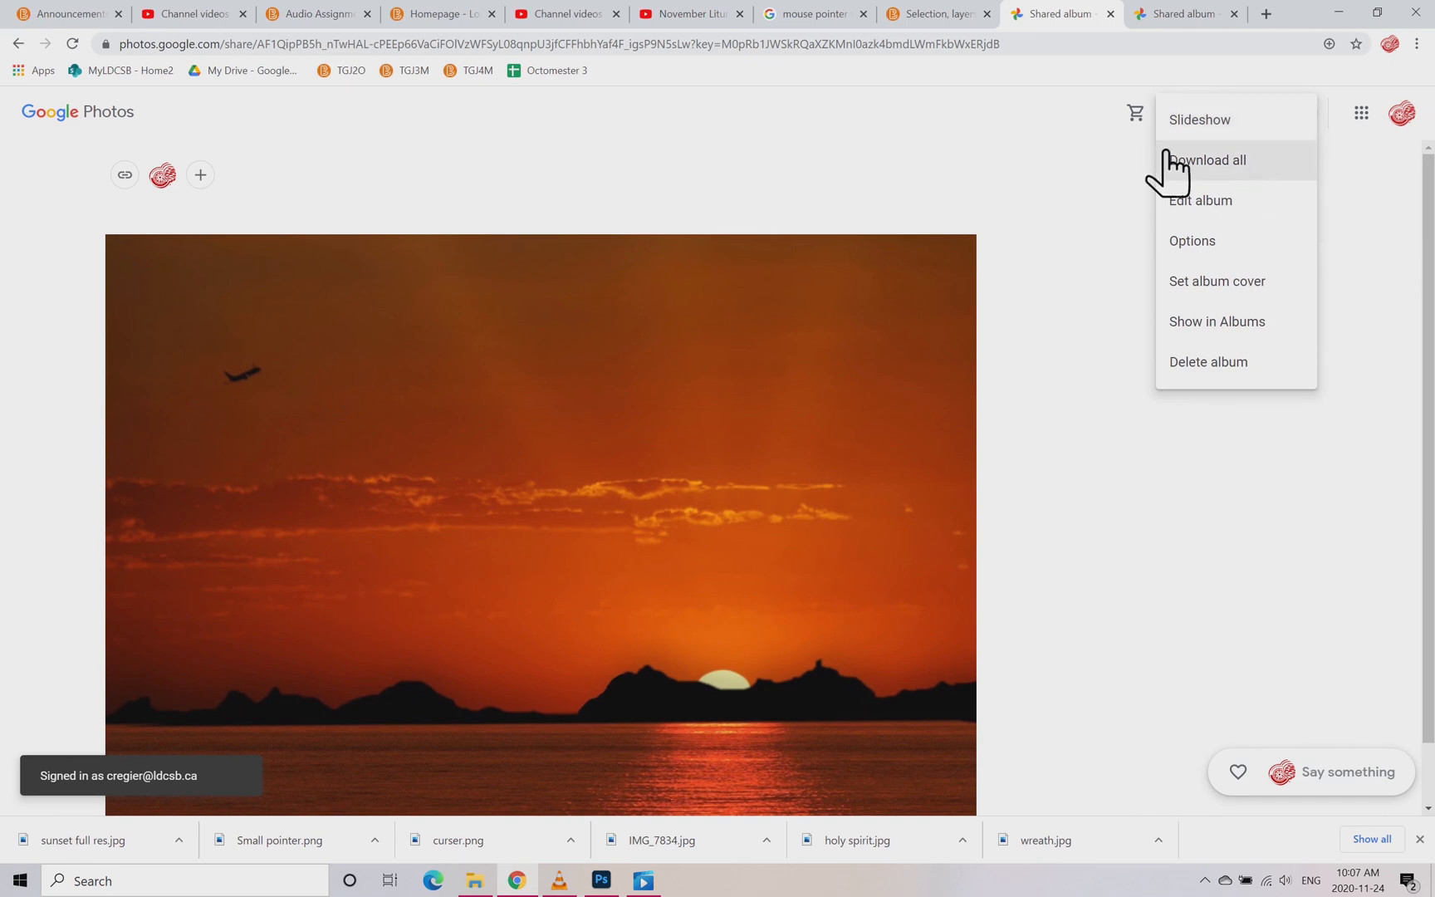
Step: Place the image sunset full res from the Downloads folder in File Explorer into the Plane document in Photoshop
click(475, 880)
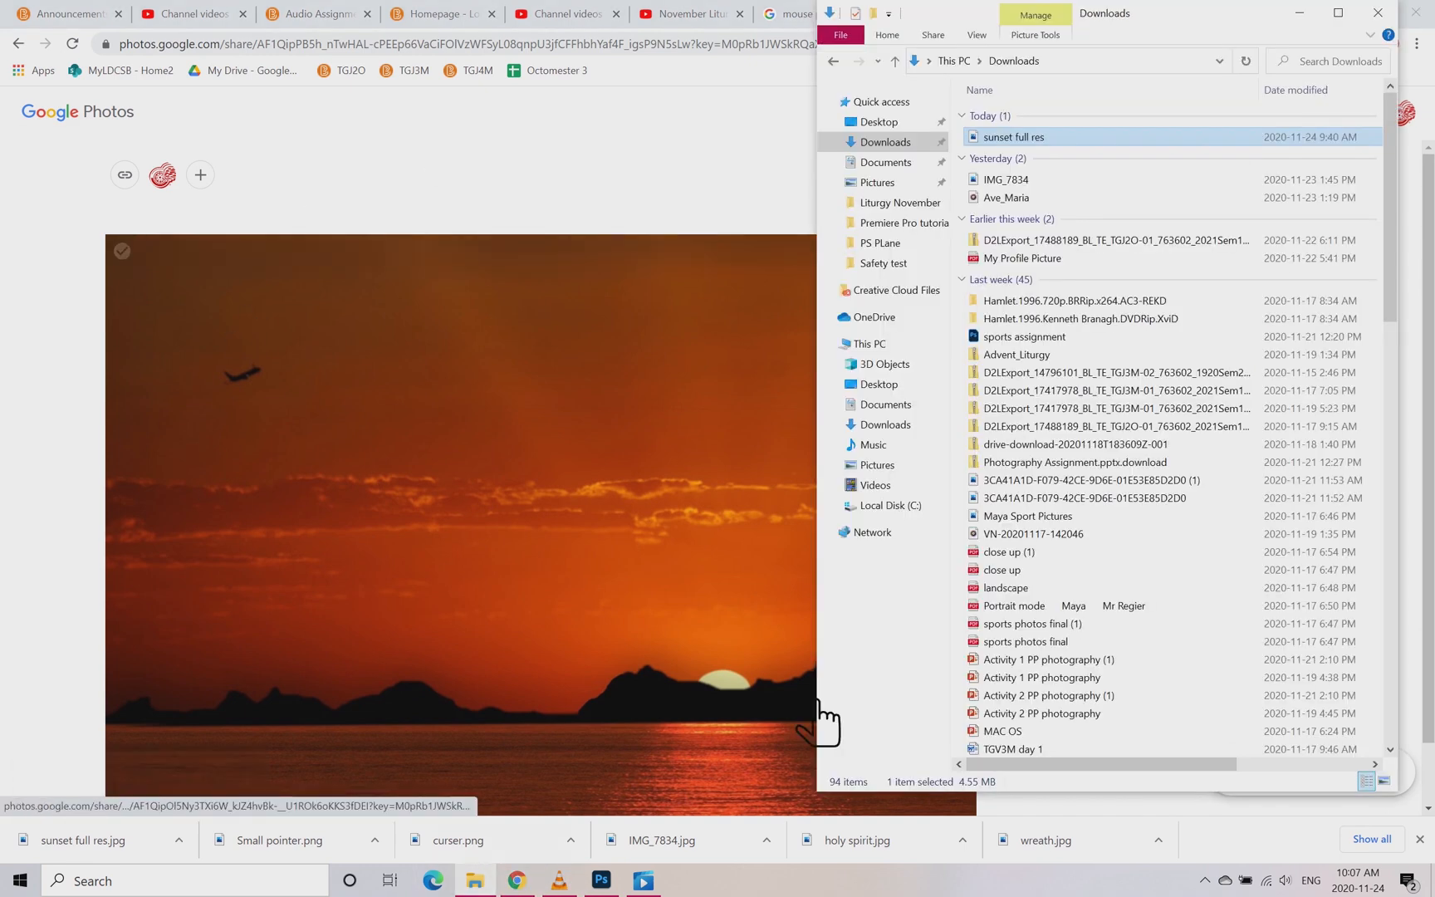
click(1048, 150)
click(601, 881)
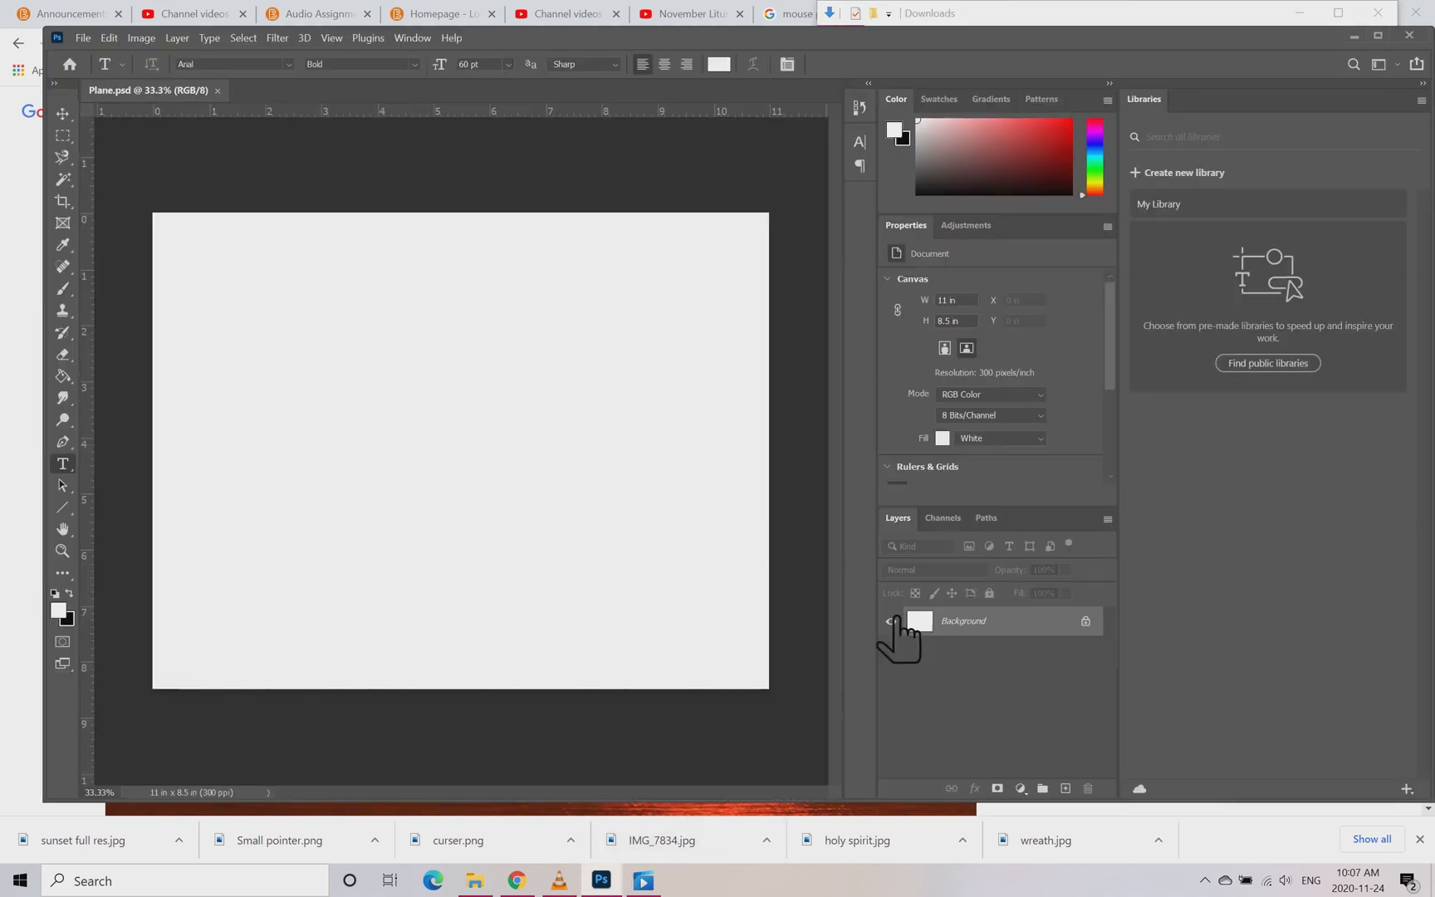
drag(1263, 15, 1386, 38)
drag(1202, 154, 489, 436)
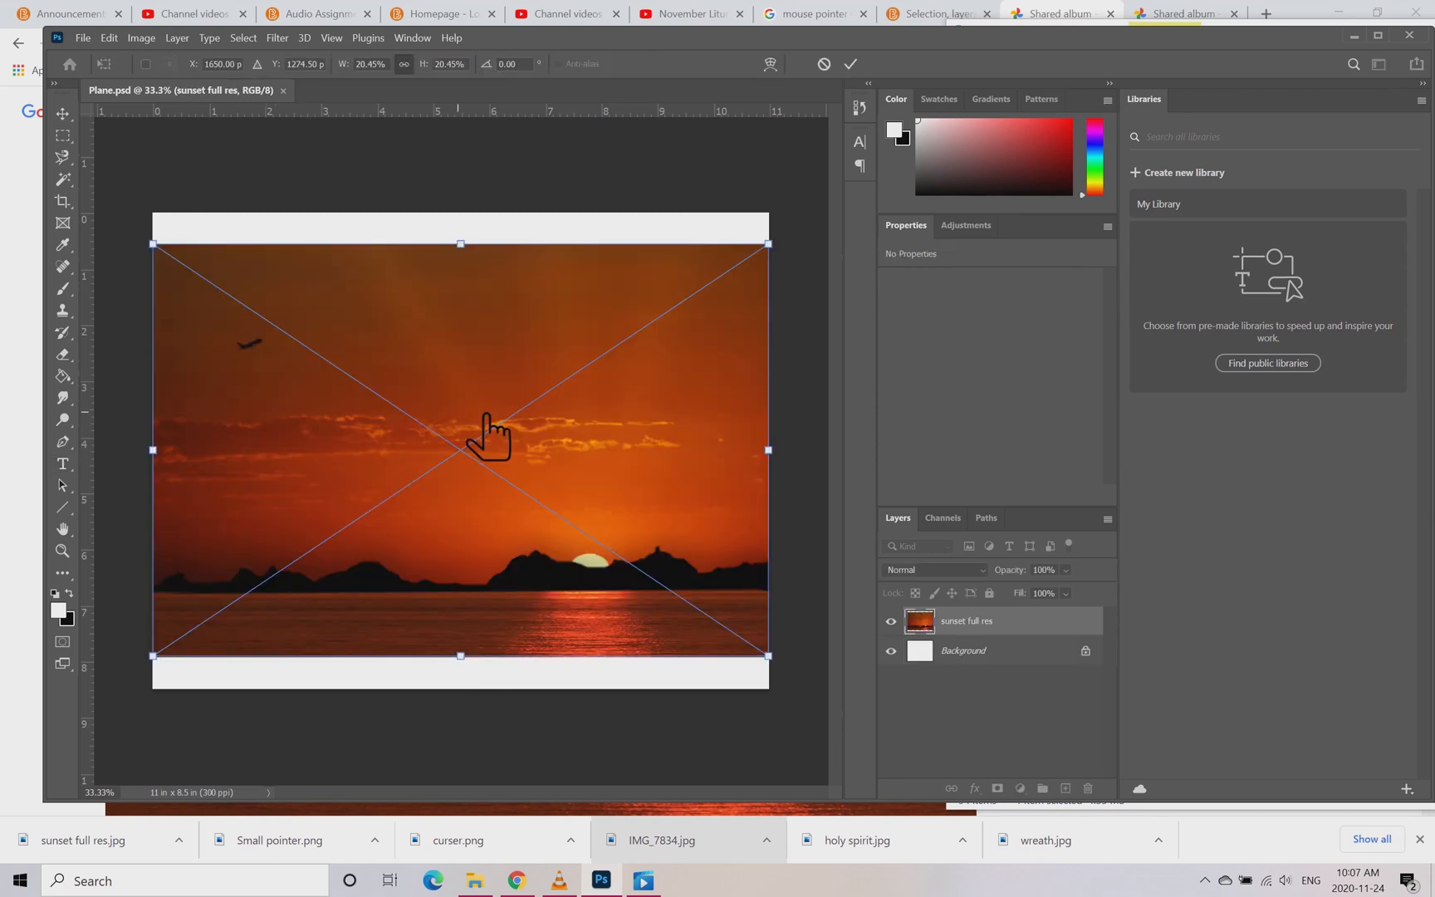
click(872, 66)
Step: Make a full-width rectangular selection about 11.17 x 1.88 in across the upper sky with a 10 px feather
drag(62, 135, 116, 143)
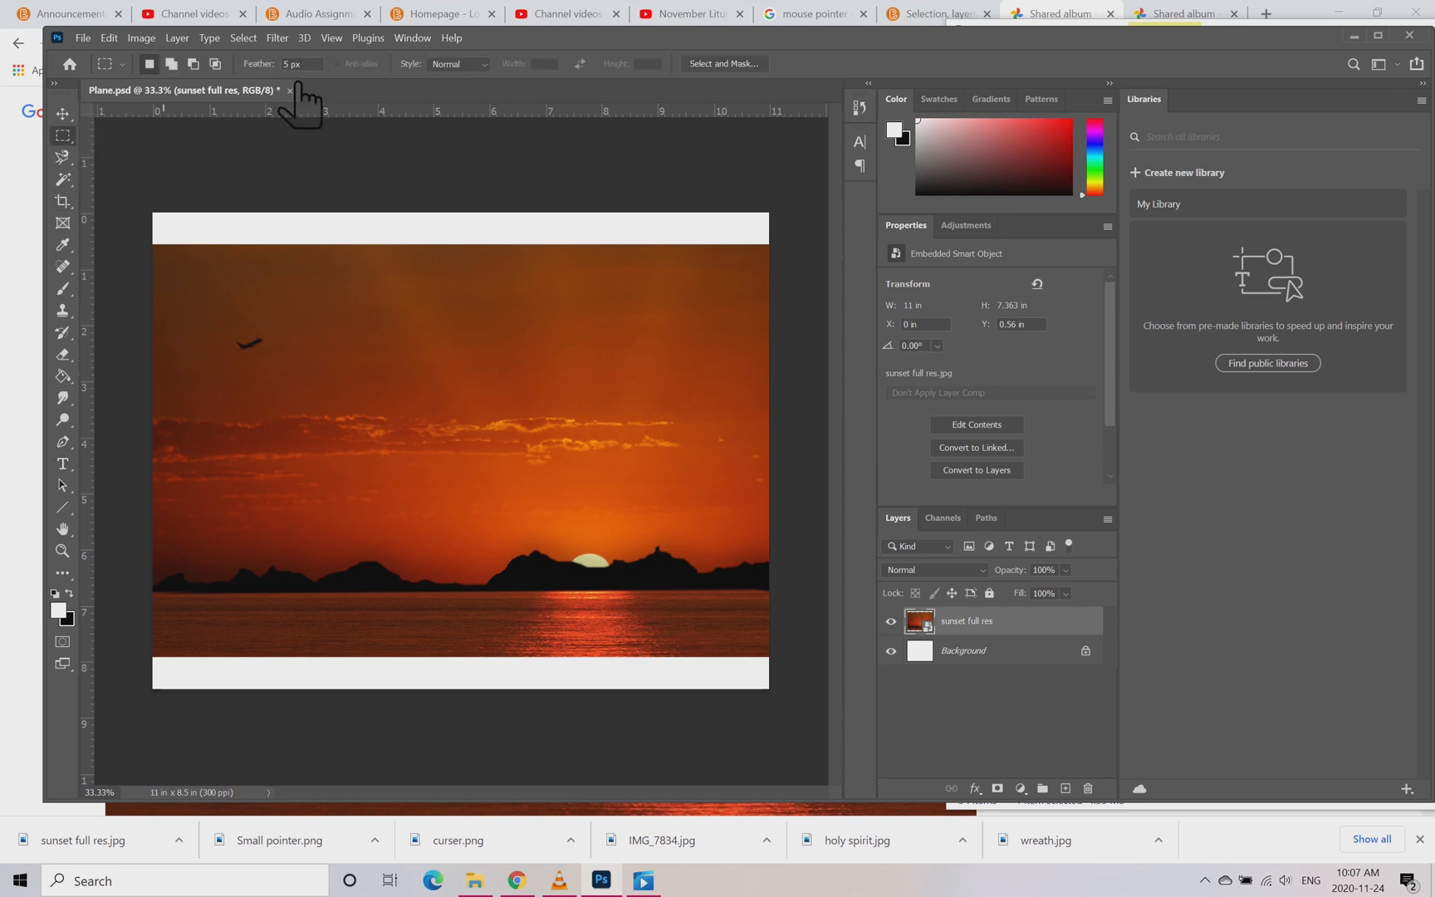
click(301, 65)
text(10)
drag(155, 289, 797, 387)
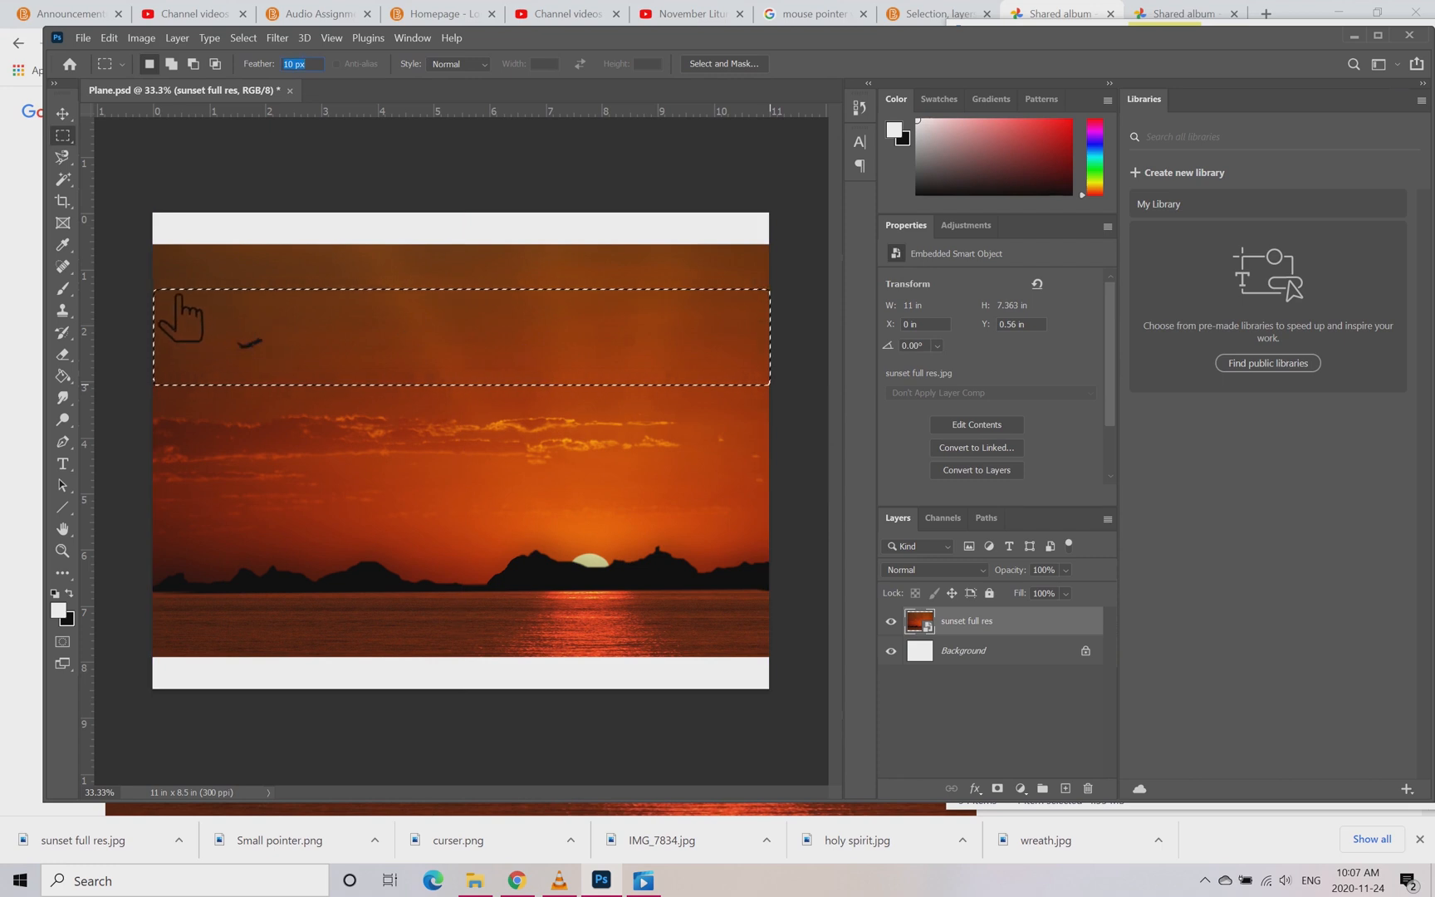
Step: Set the foreground colour to the red a03030
click(61, 613)
click(647, 279)
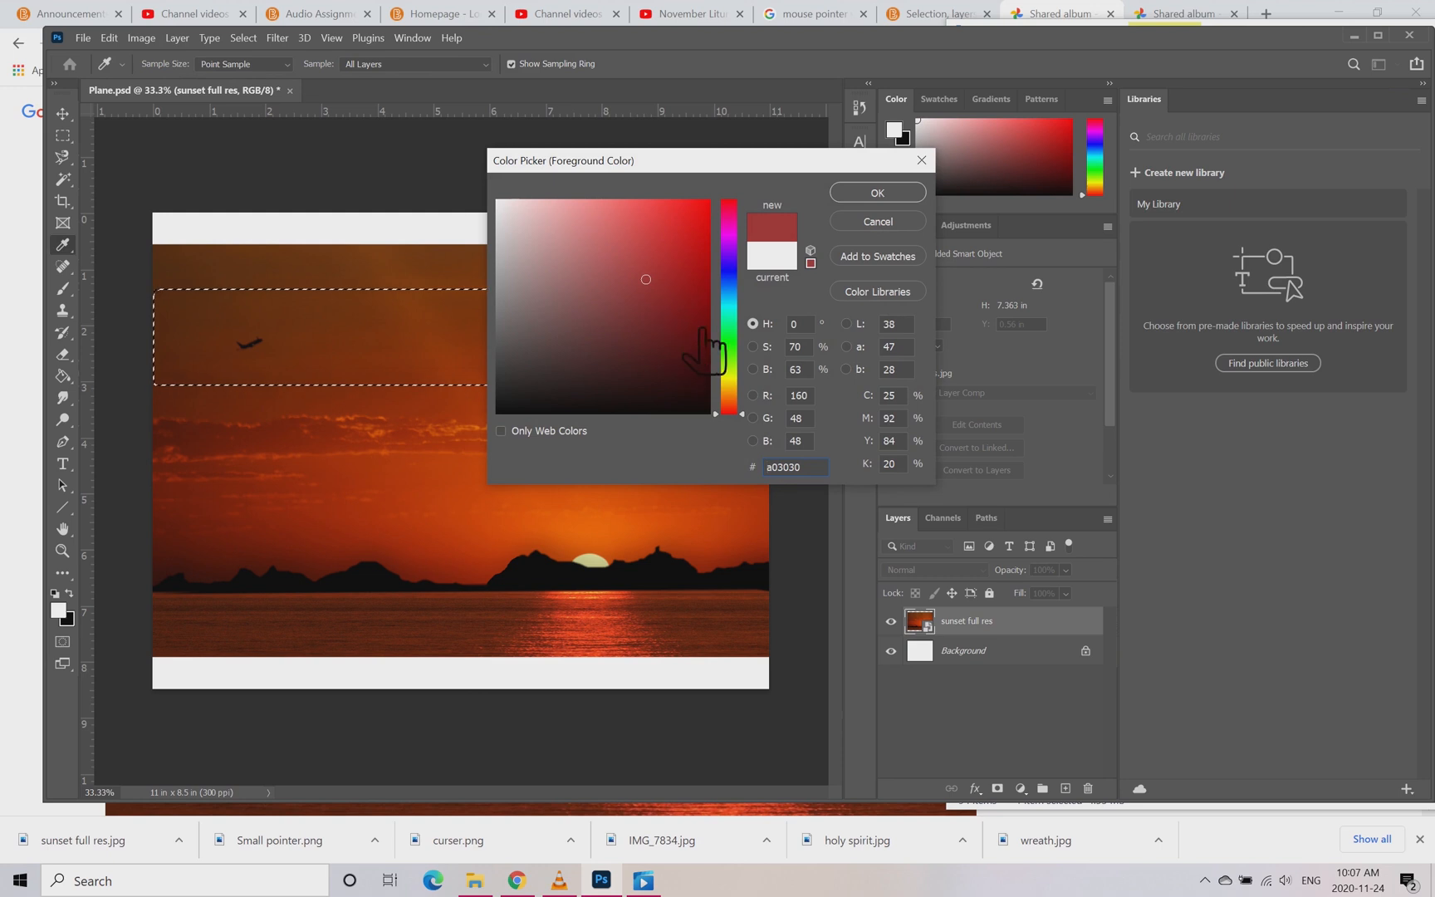
click(904, 196)
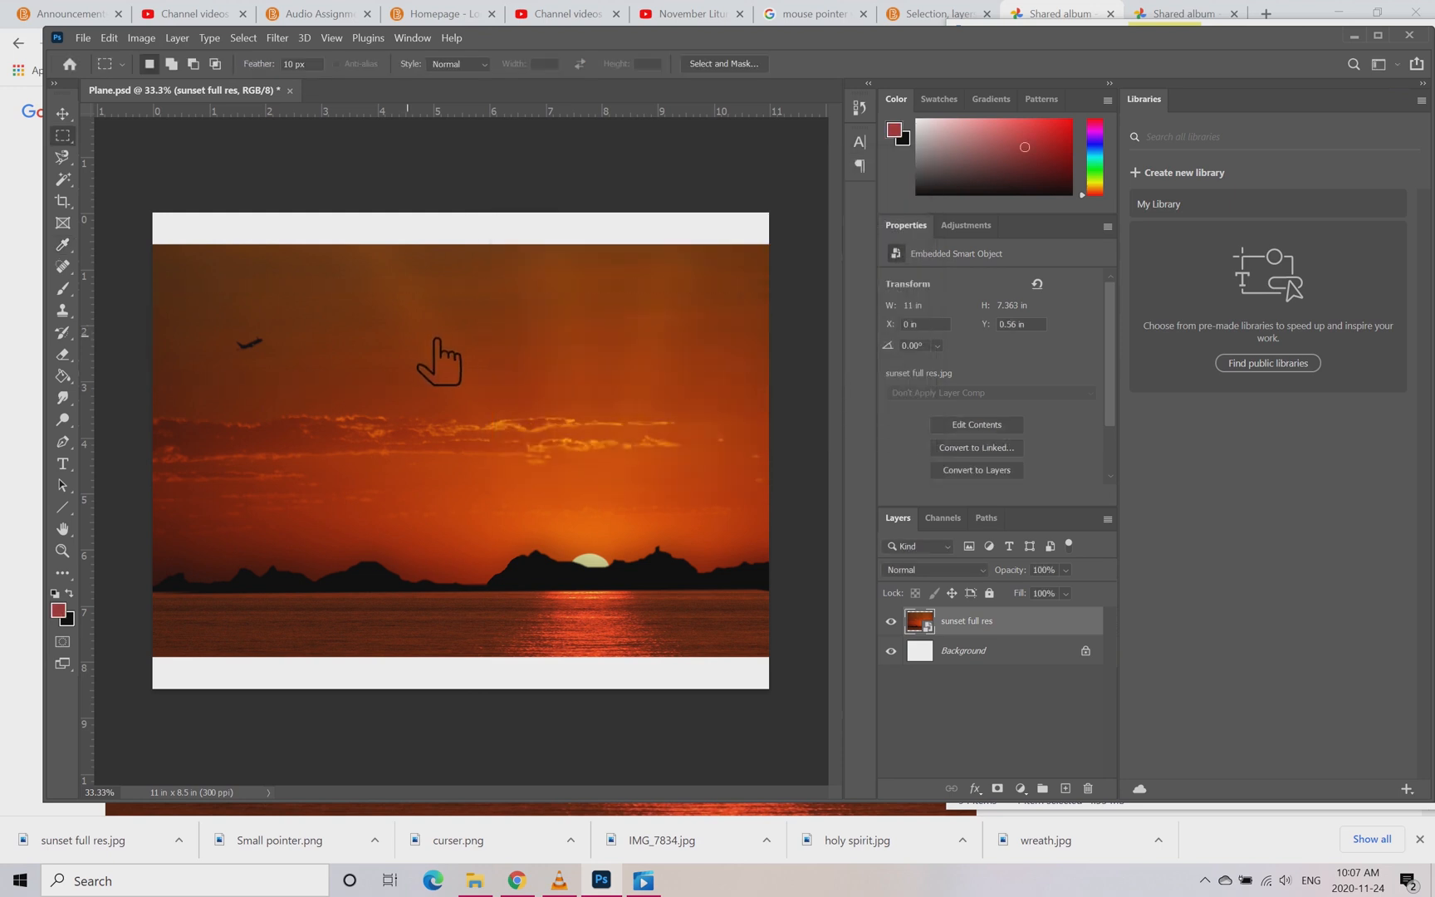
Step: Restore the sky band selection and fill it with the red foreground colour on a new layer using the Paint Bucket
key(ctrl+z)
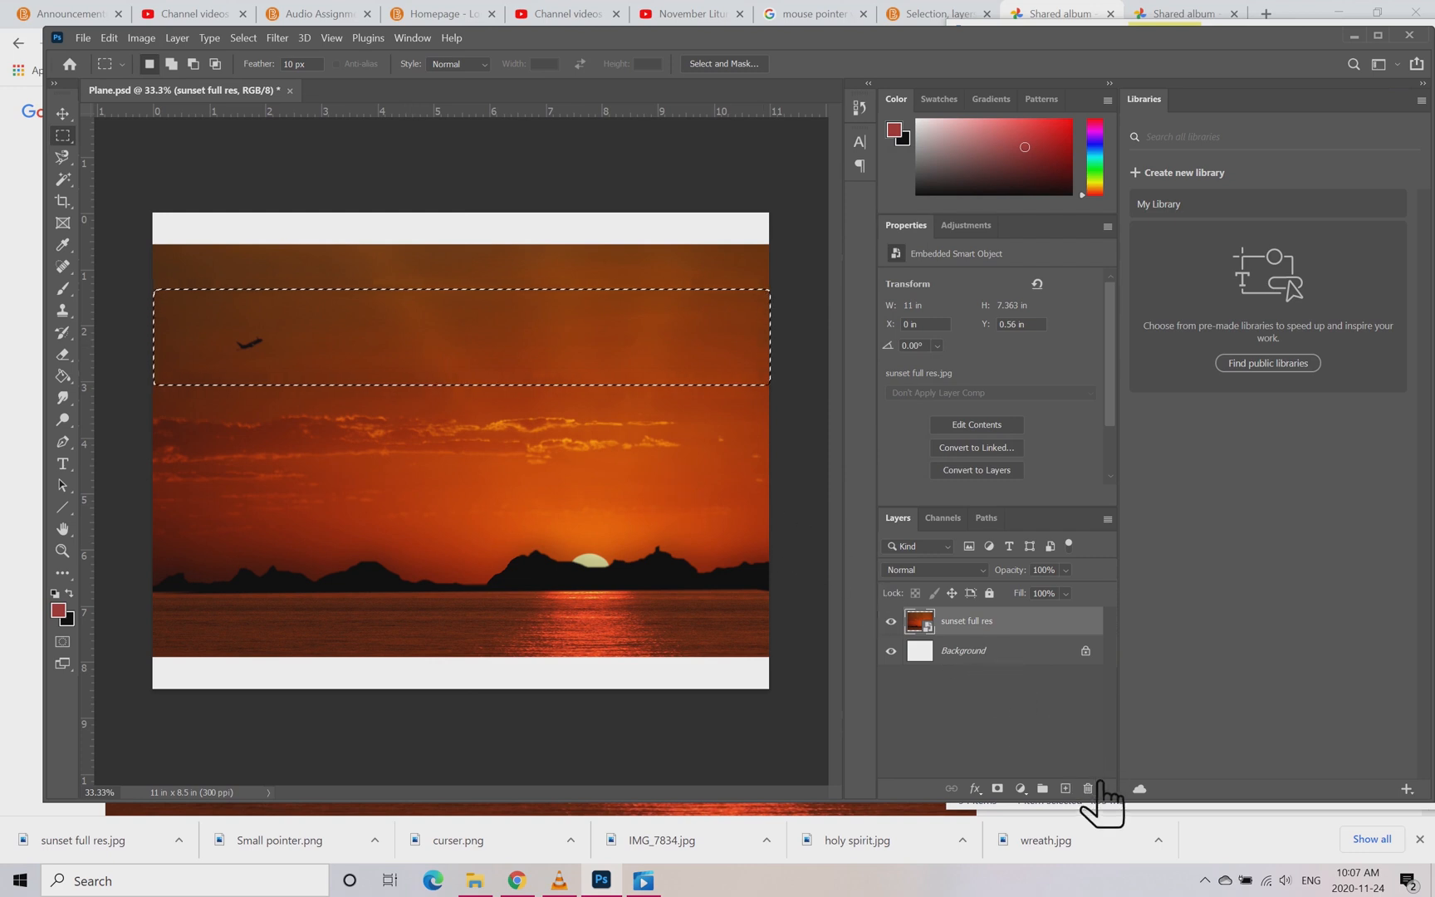
click(1066, 788)
click(388, 343)
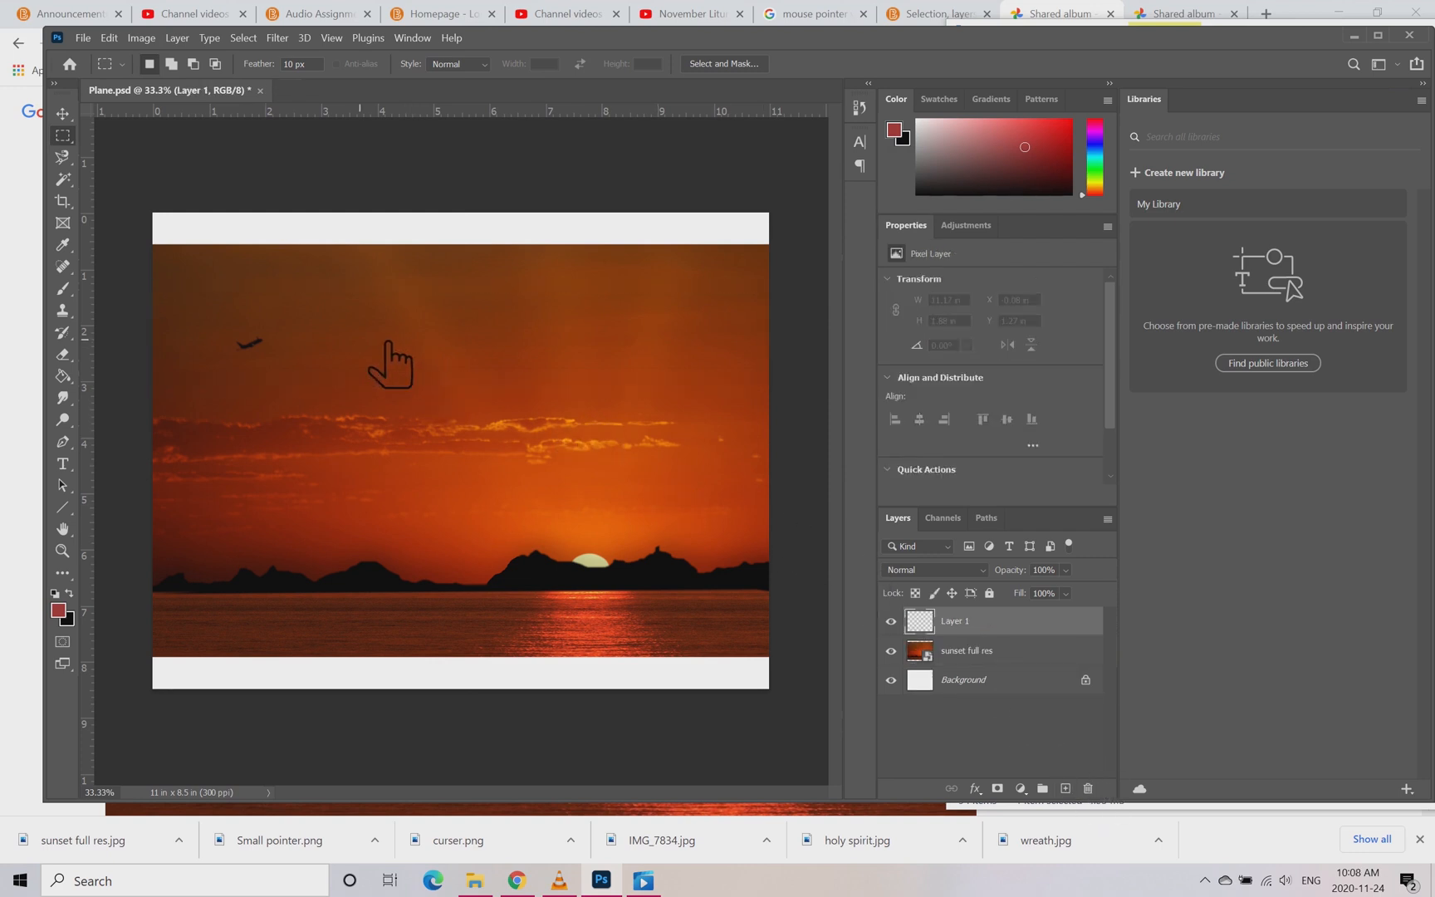
click(88, 375)
click(143, 392)
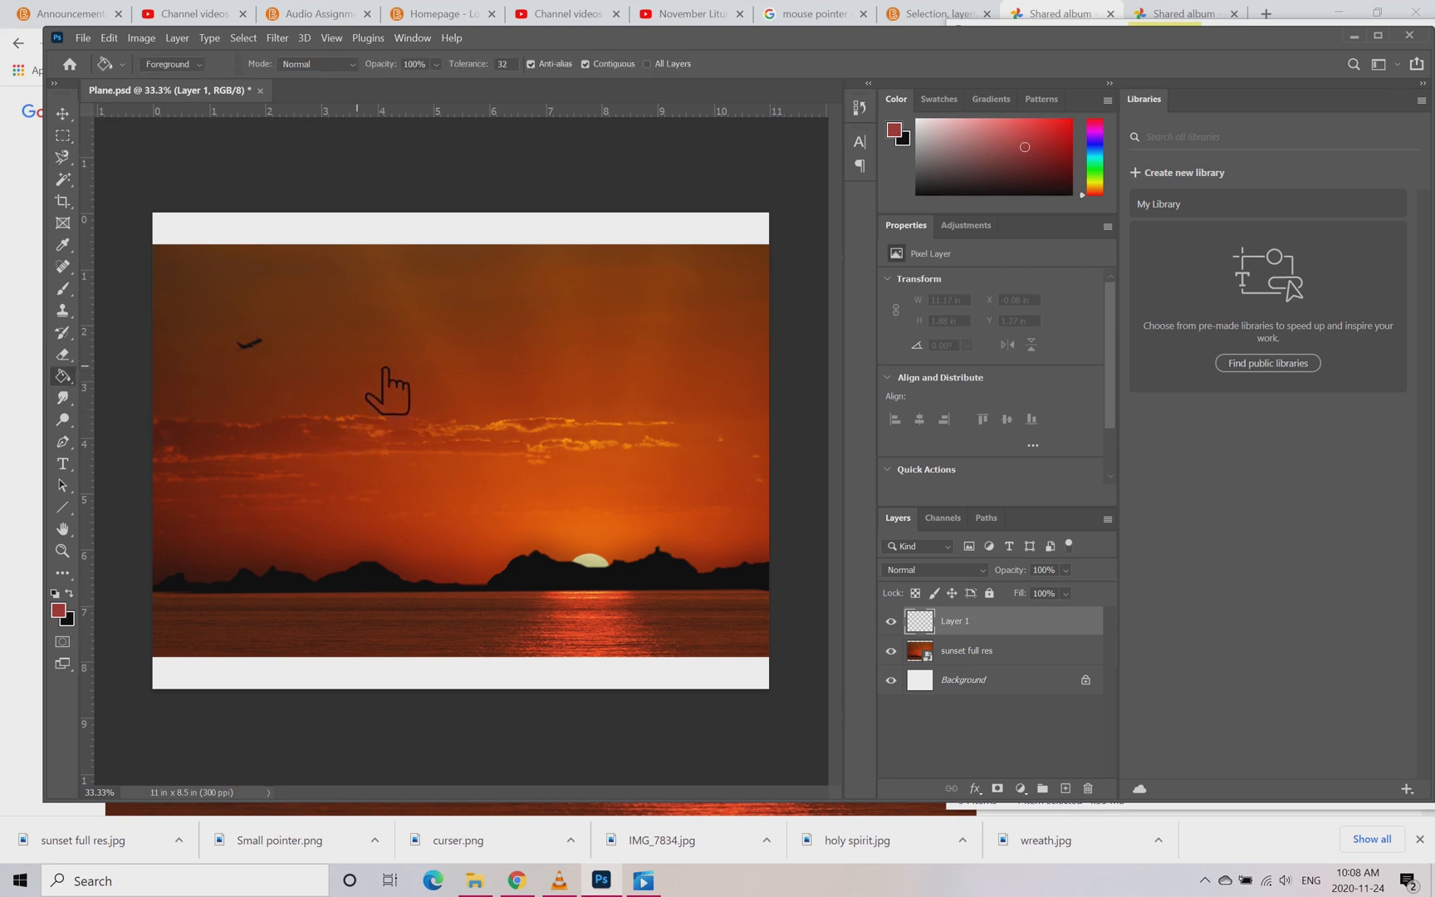
ctrl+click(954, 622)
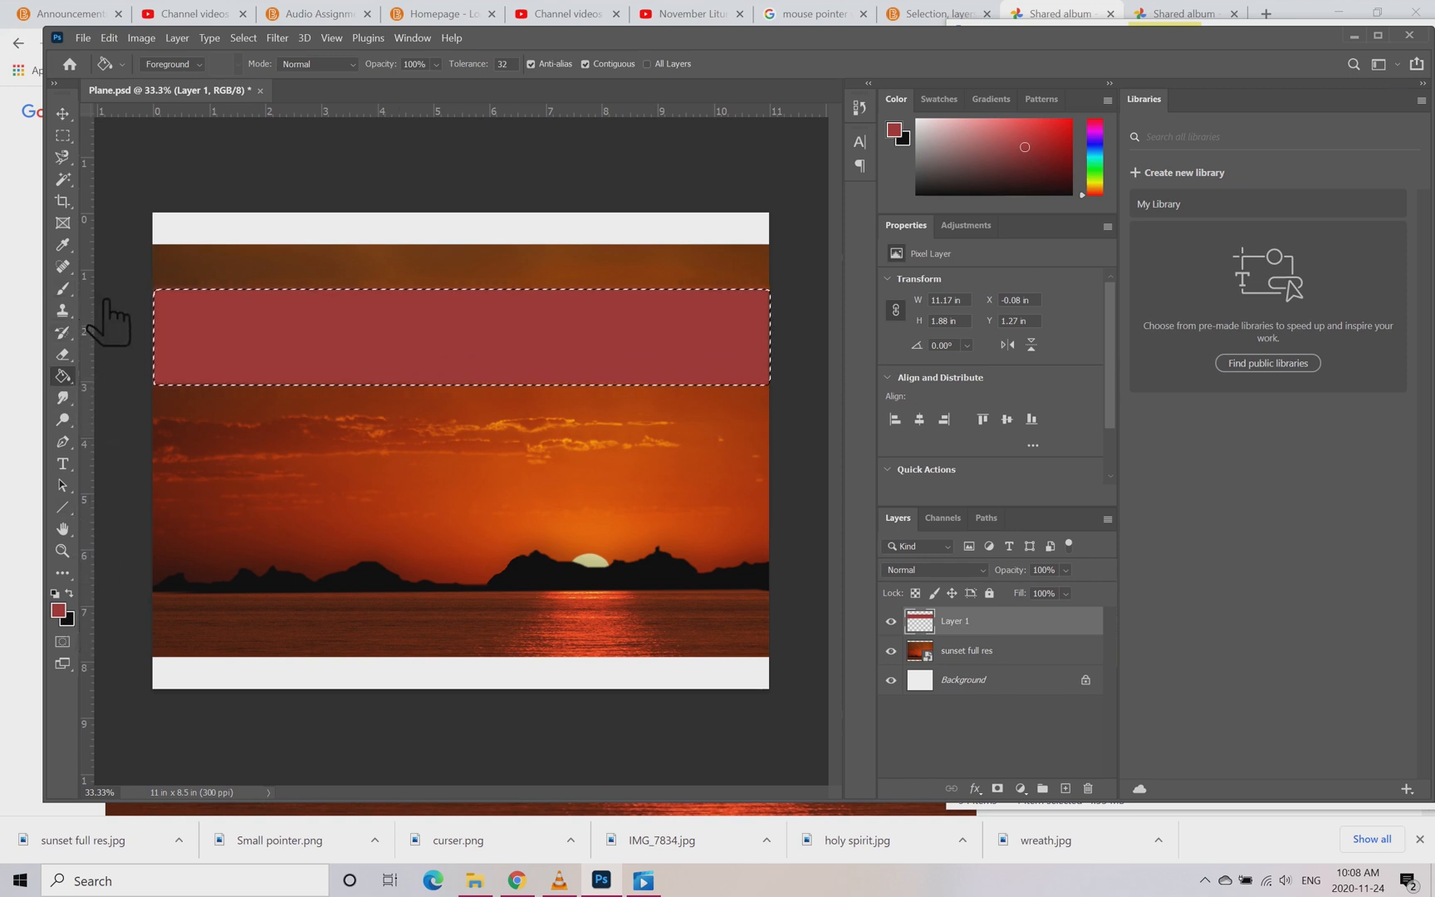
Step: Sample a dark orange-red from the sky above the hills on the sunset full res layer as the foreground colour
click(64, 244)
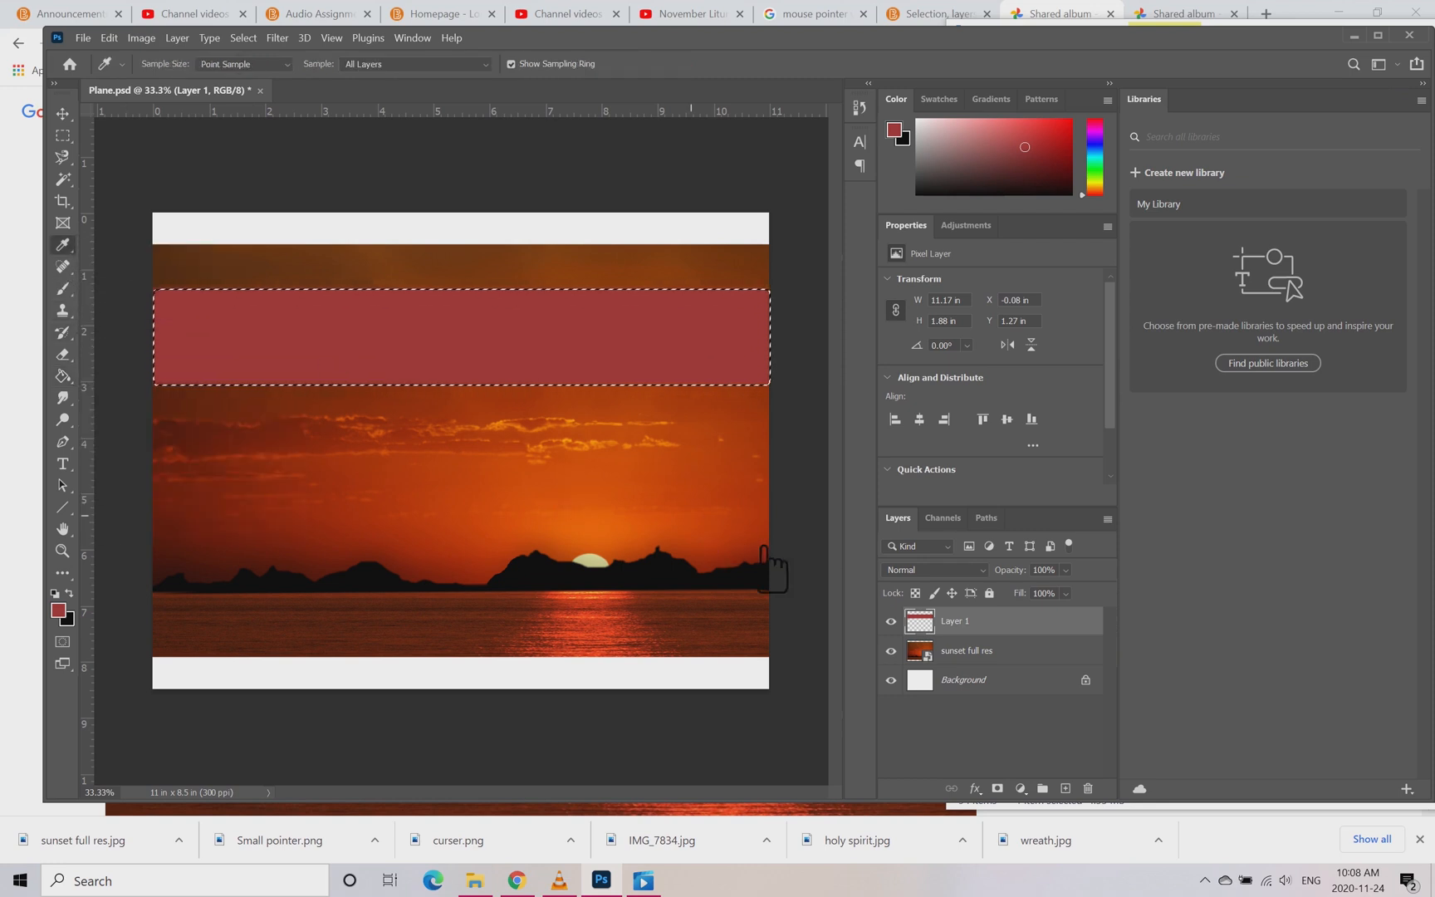
click(1027, 651)
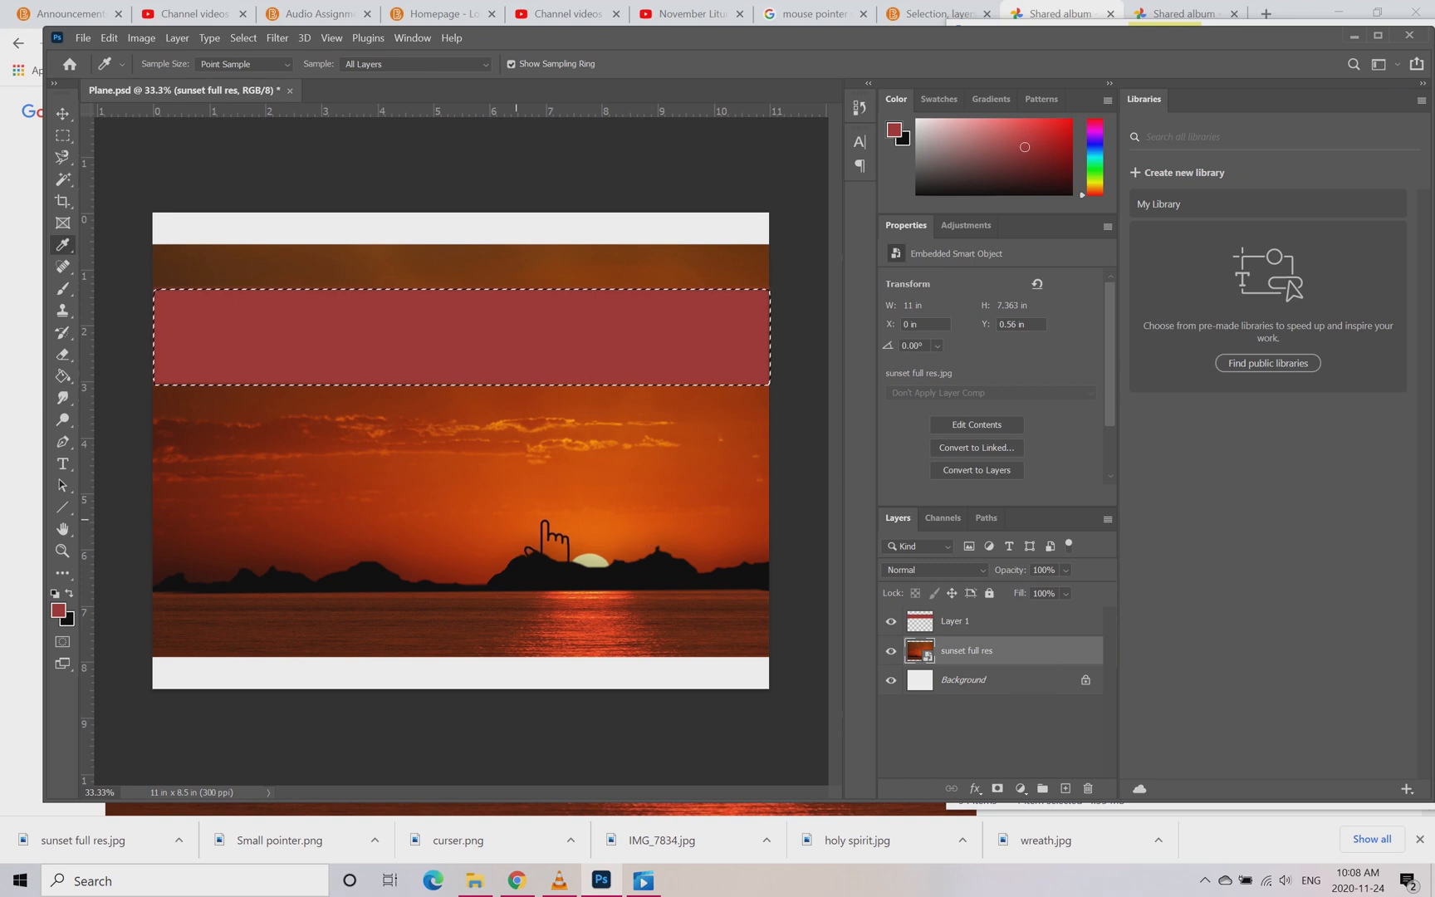
click(484, 480)
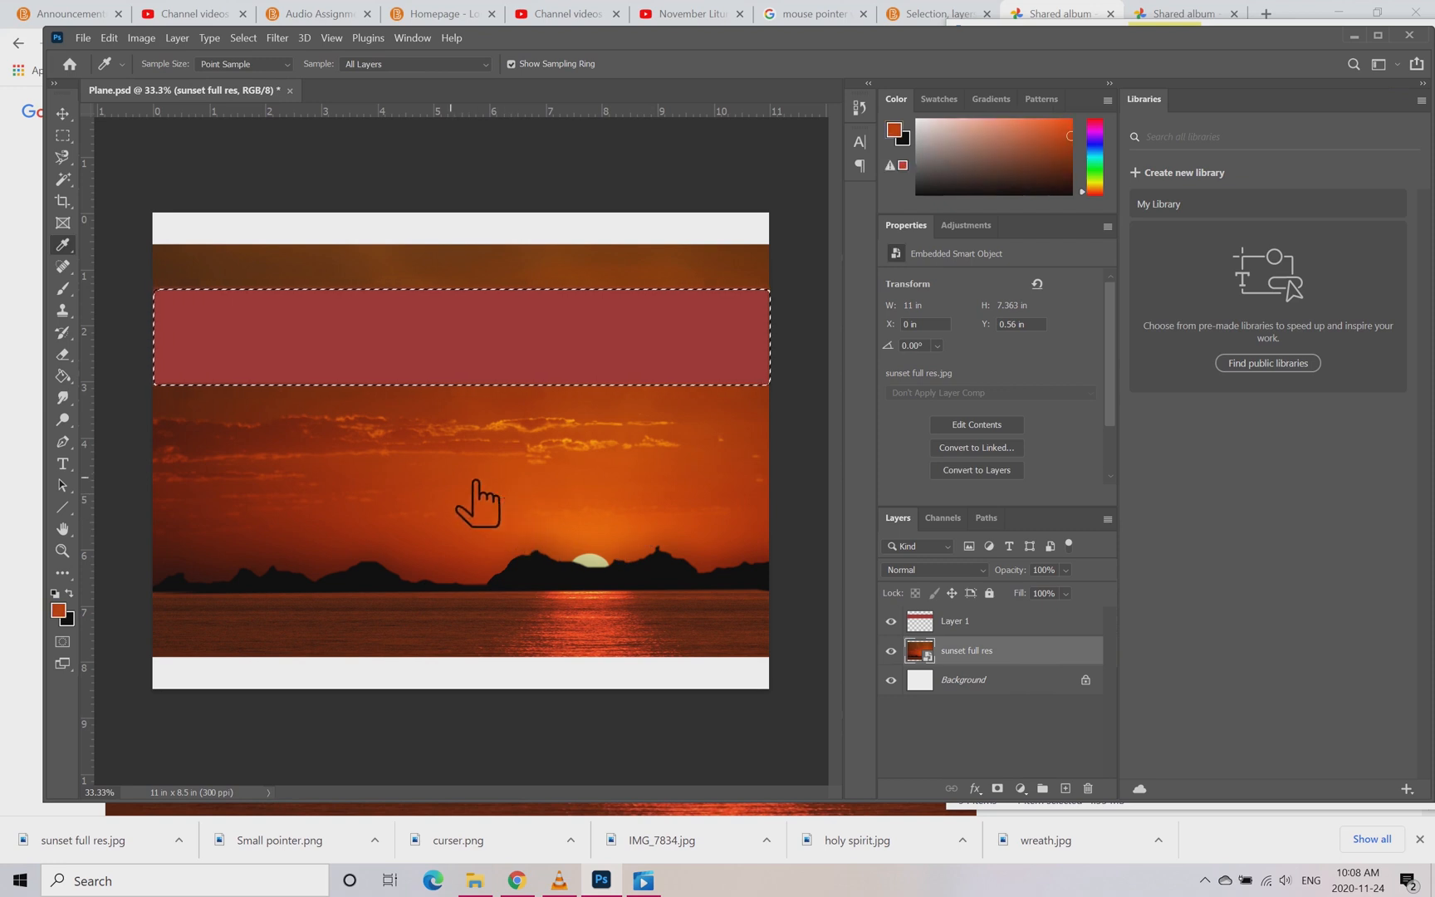
click(324, 532)
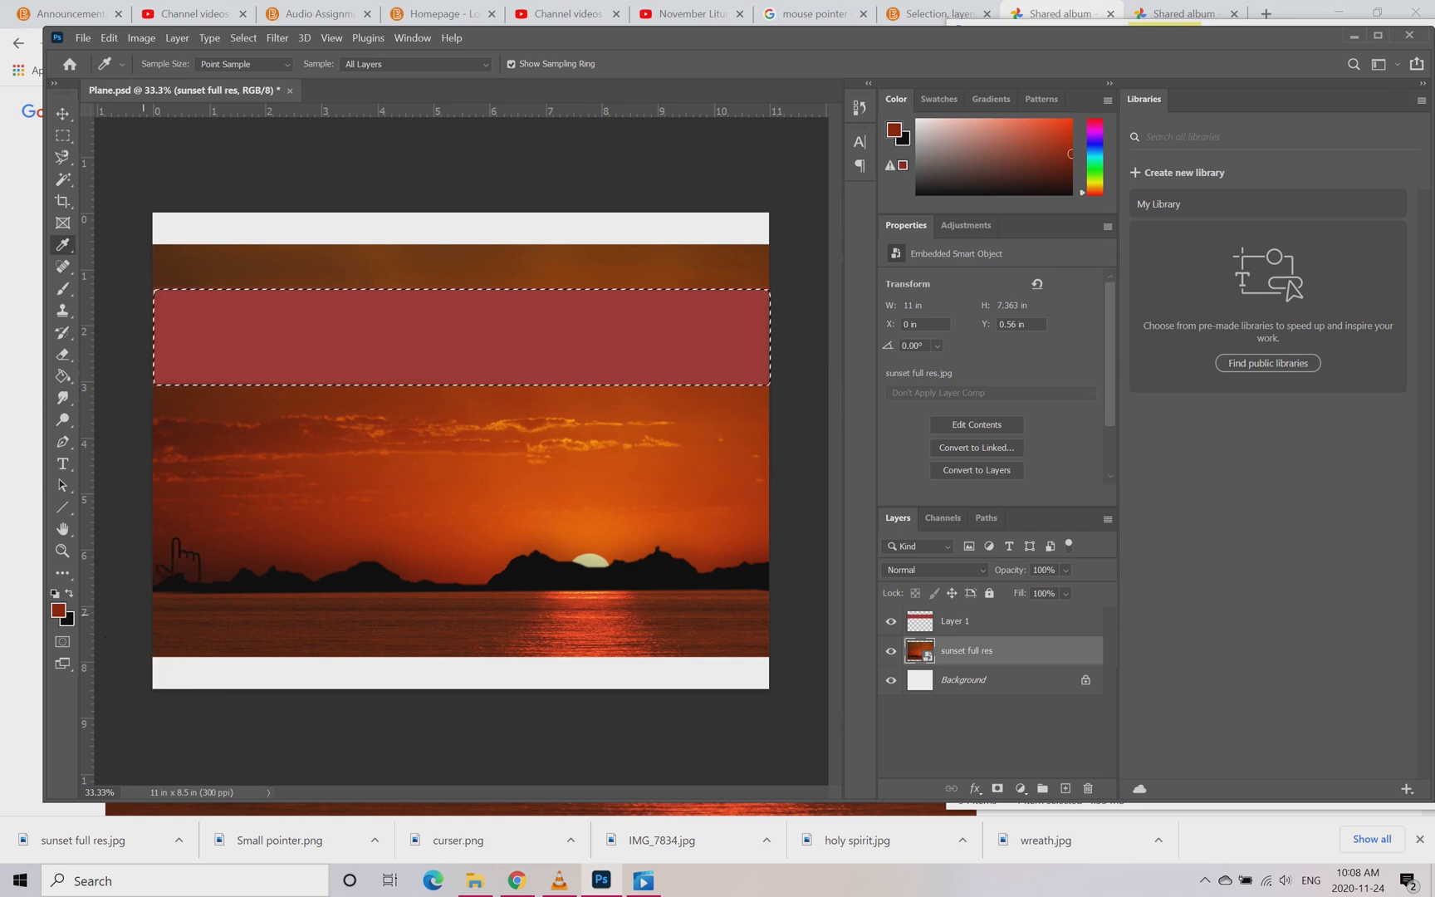
Step: Refill the band on Layer 1 with the sampled orange-red using the Paint Bucket and remove the selection
click(62, 375)
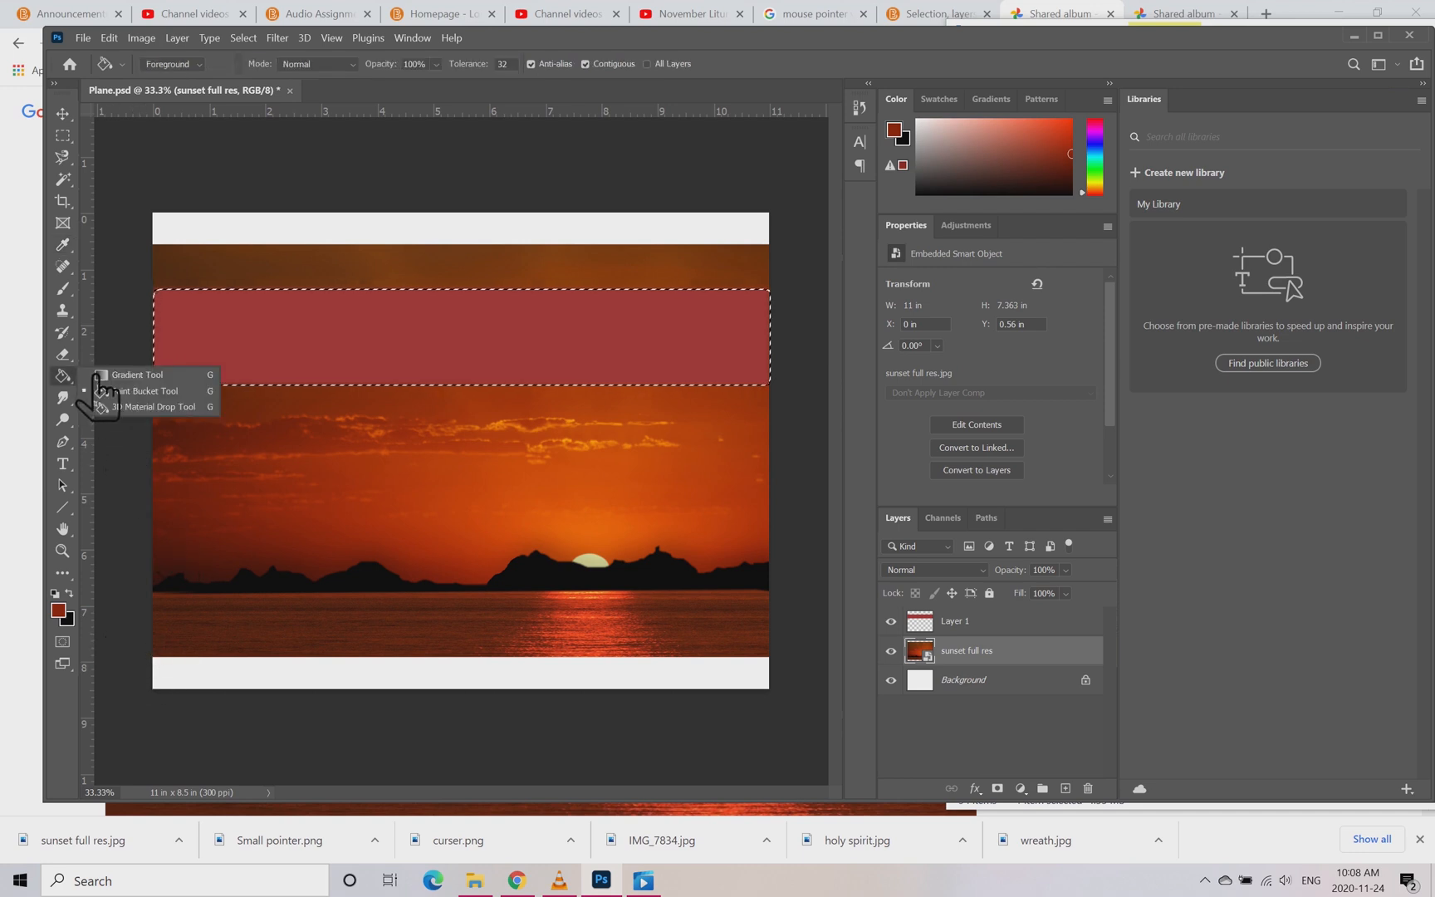
click(154, 395)
click(291, 344)
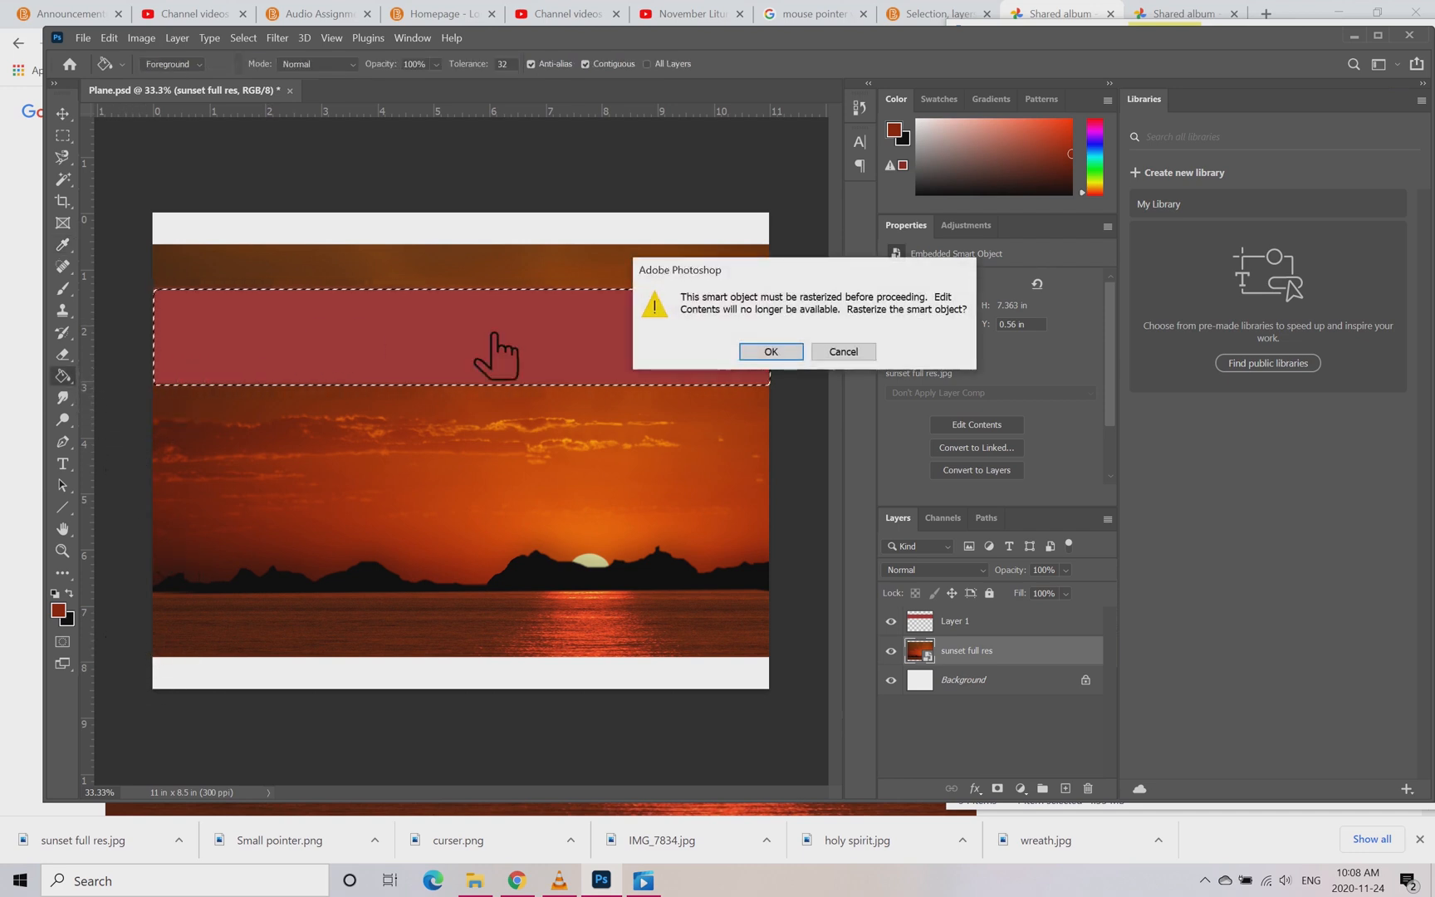
click(850, 356)
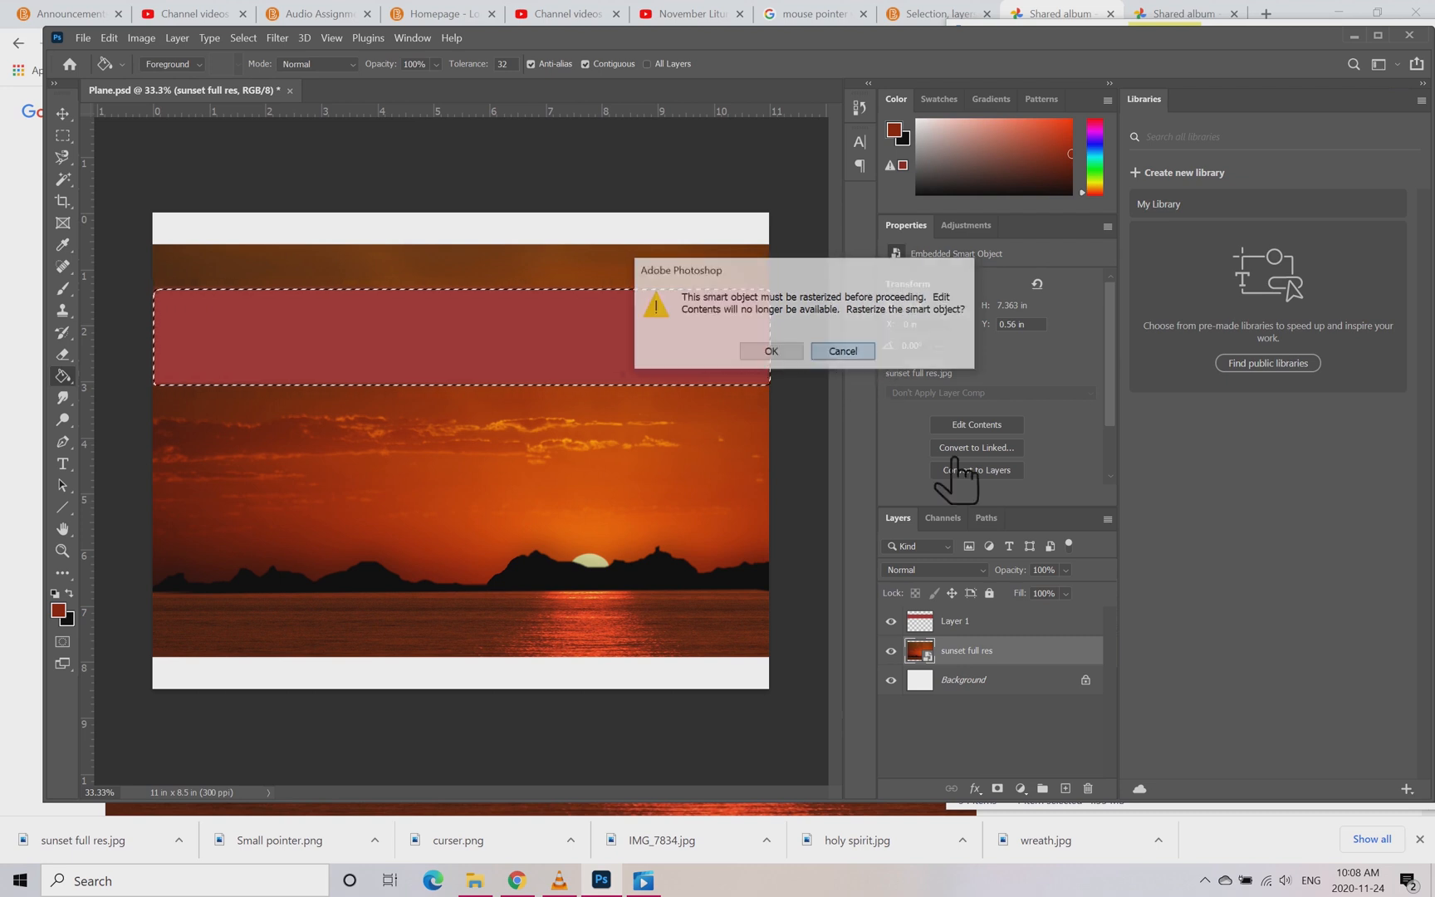
click(1010, 623)
click(522, 336)
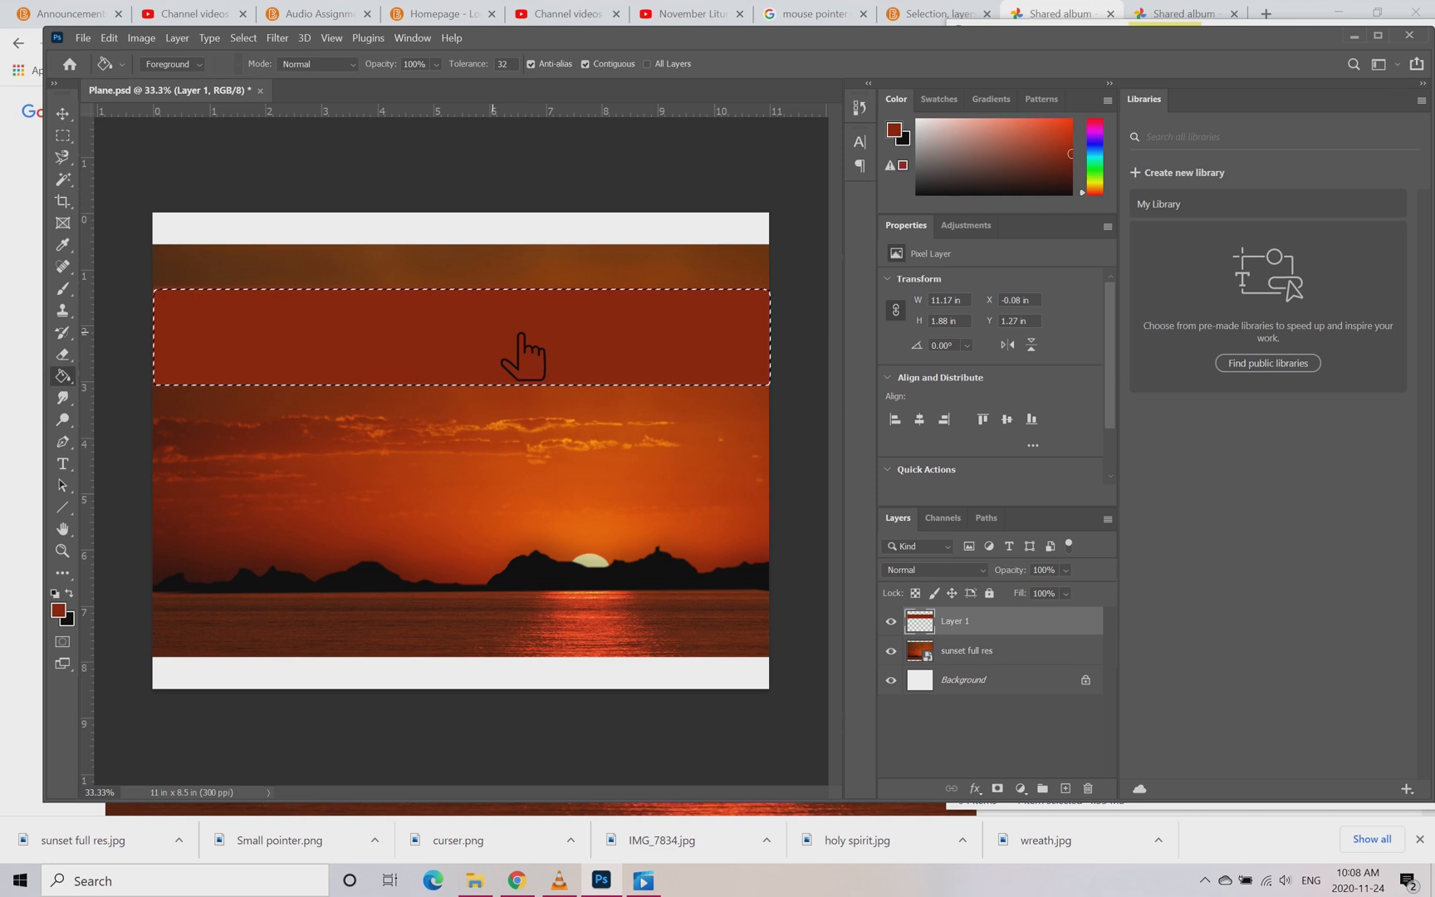
key(ctrl+d)
Step: Rename the band's layer as Top Bax and keep it selected
double_click(995, 621)
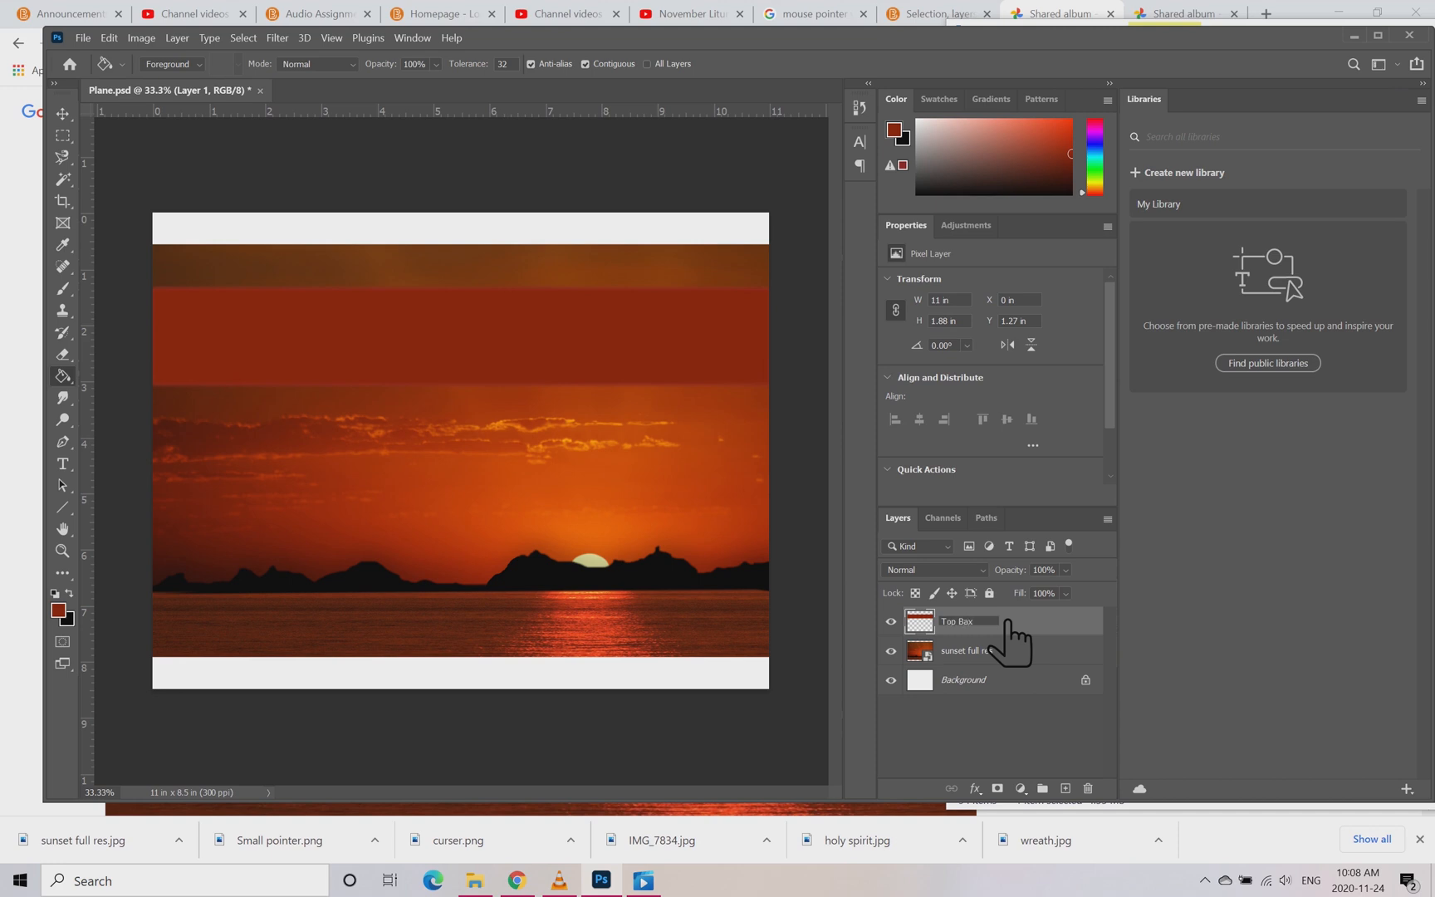
click(1061, 651)
click(1067, 623)
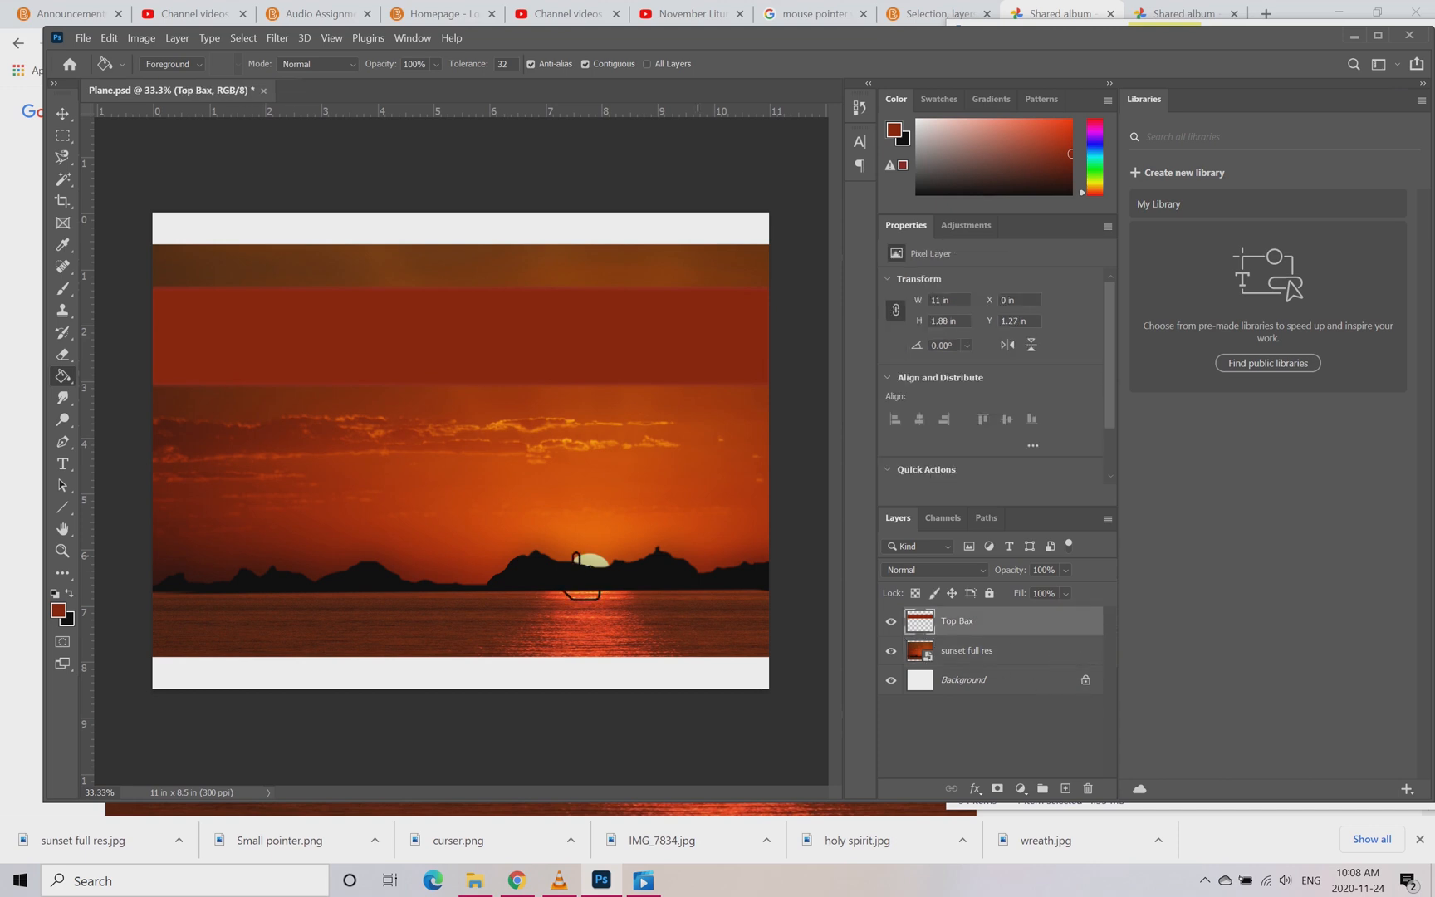
Step: Select a near-square area about 2.06 x 1.96 in below the band near the image's left edge and add a new layer
click(62, 134)
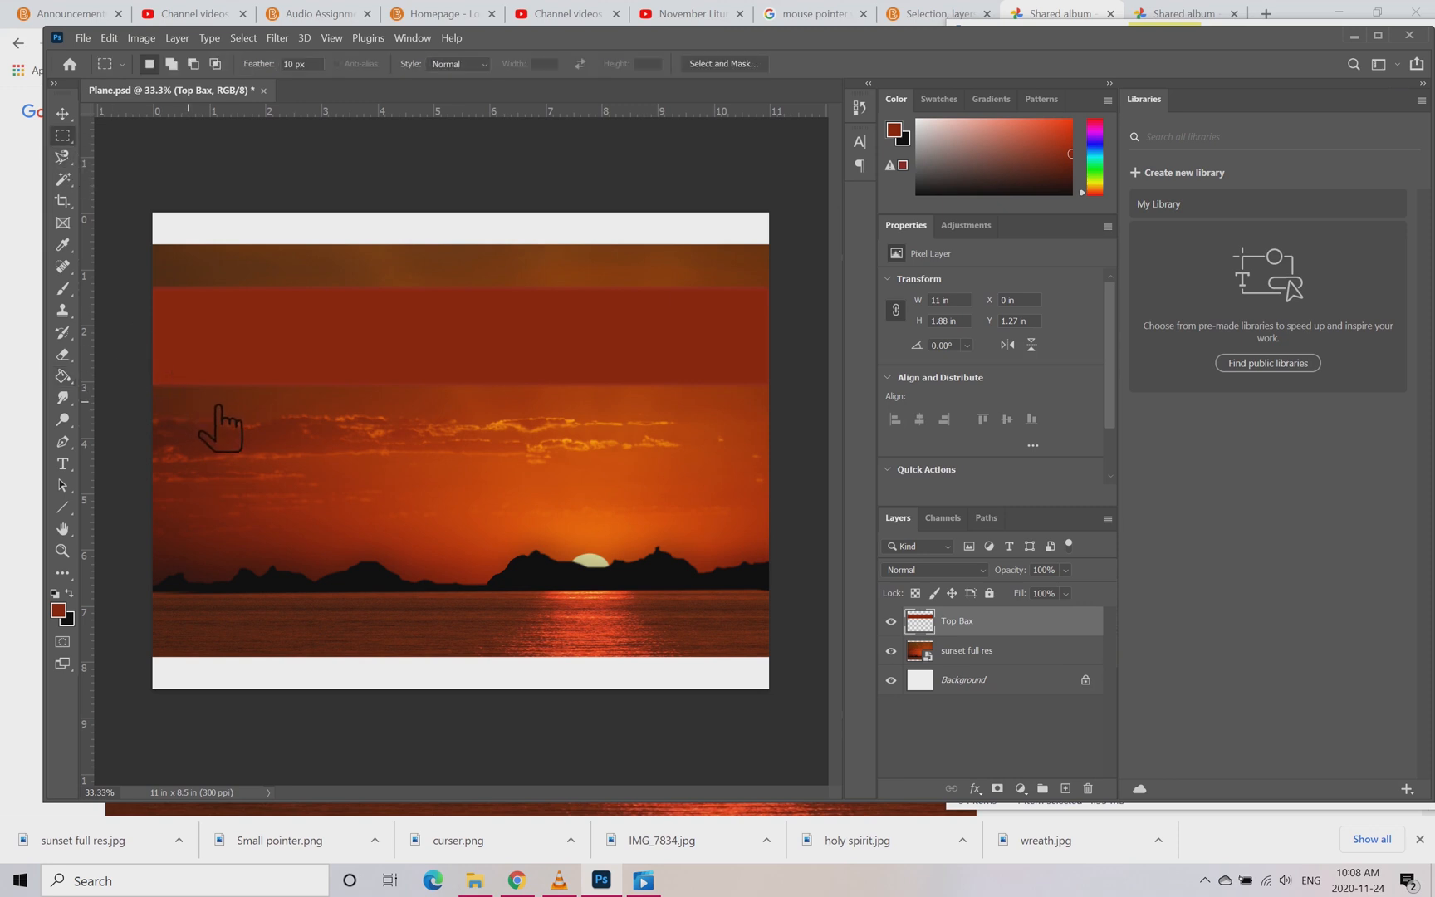
drag(174, 410, 282, 512)
click(1066, 788)
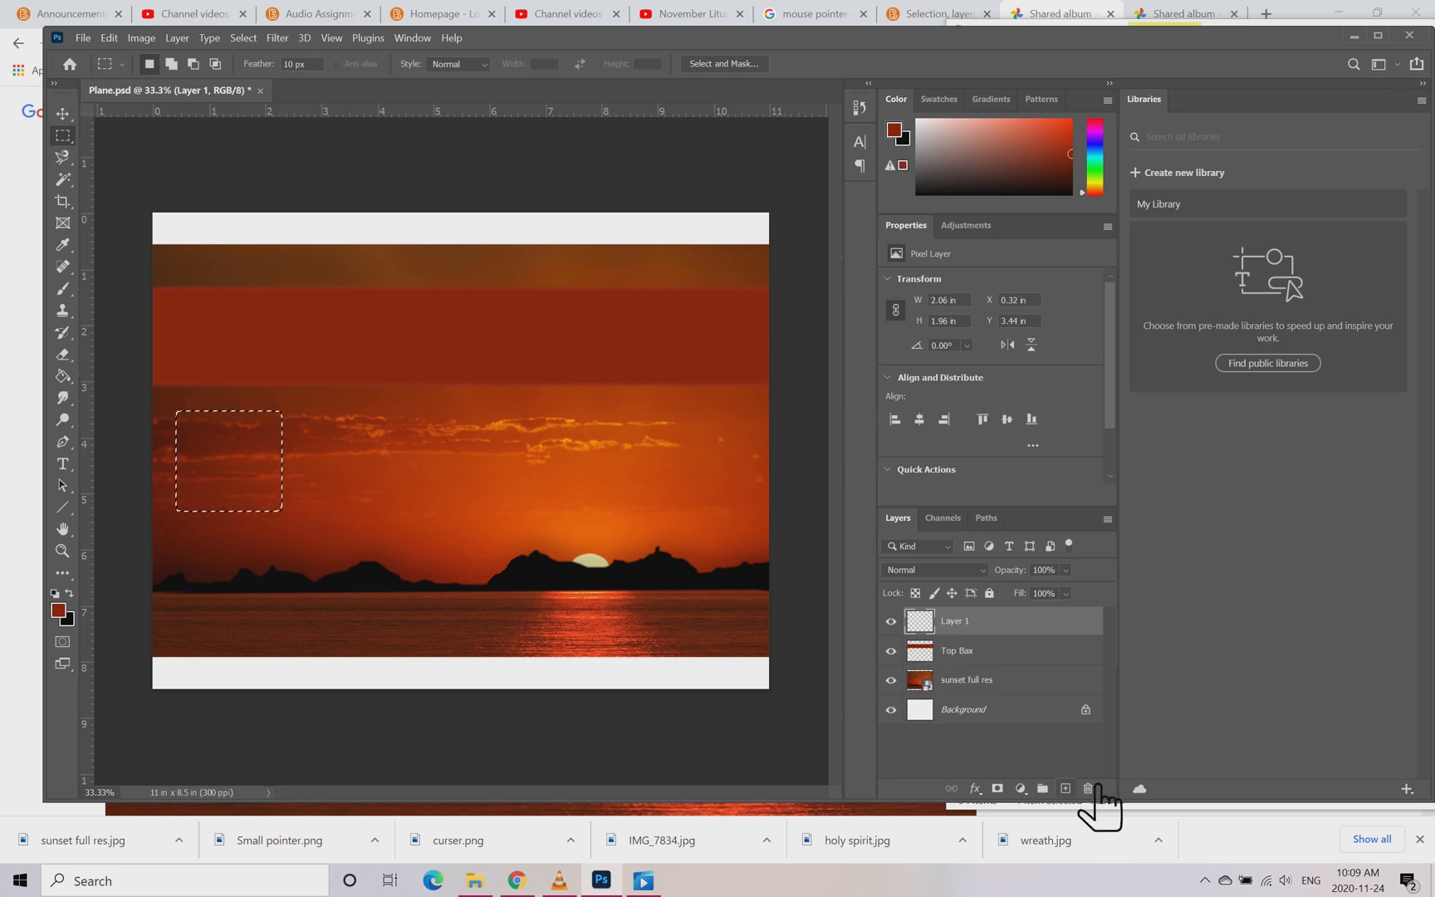
Step: Rename the new empty layer as 1 of 2
double_click(1005, 629)
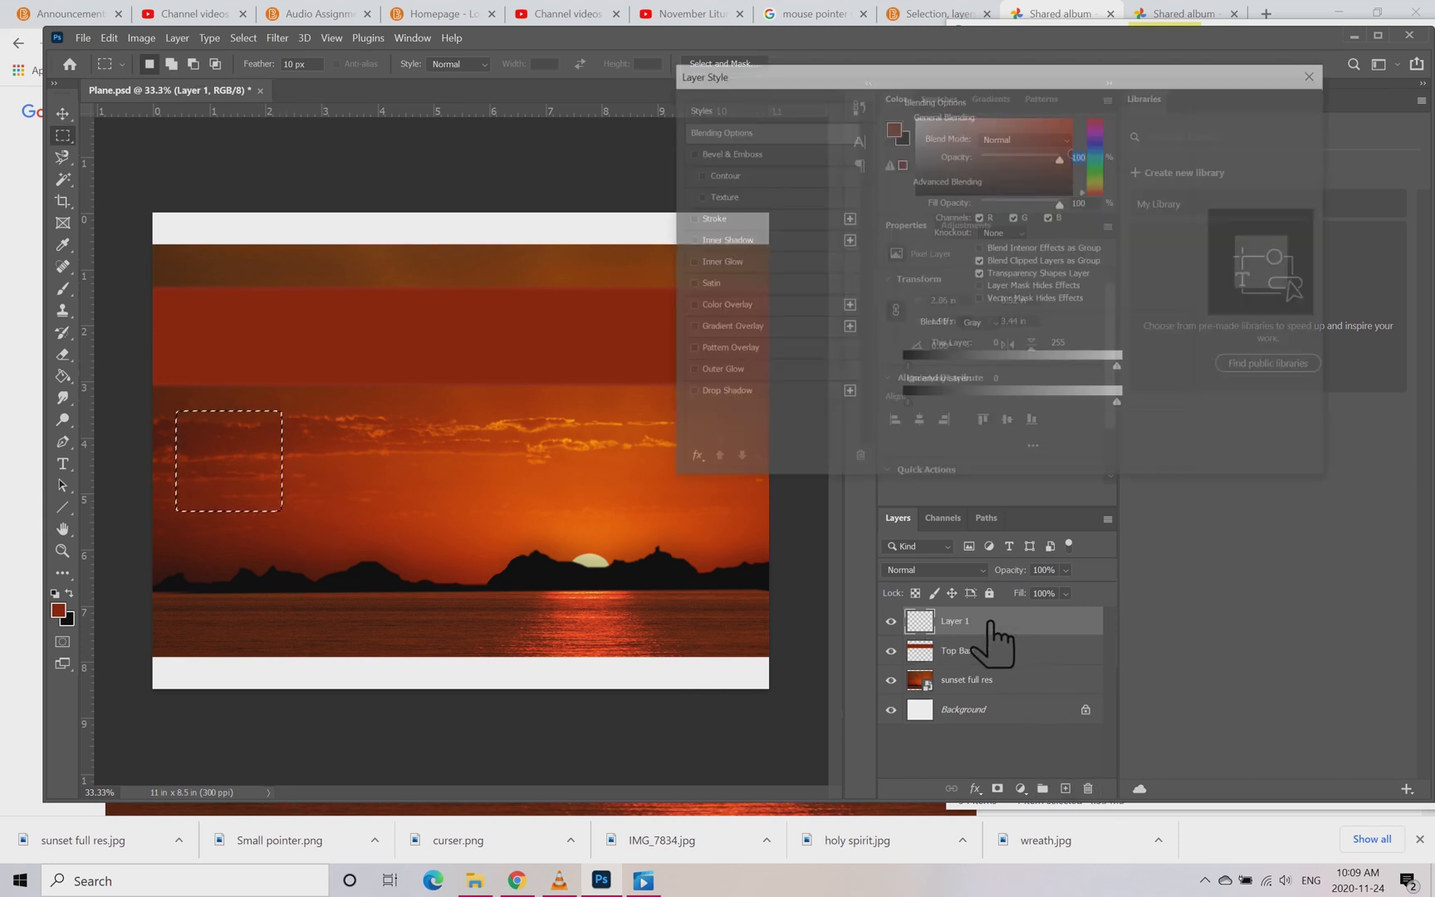
click(1317, 137)
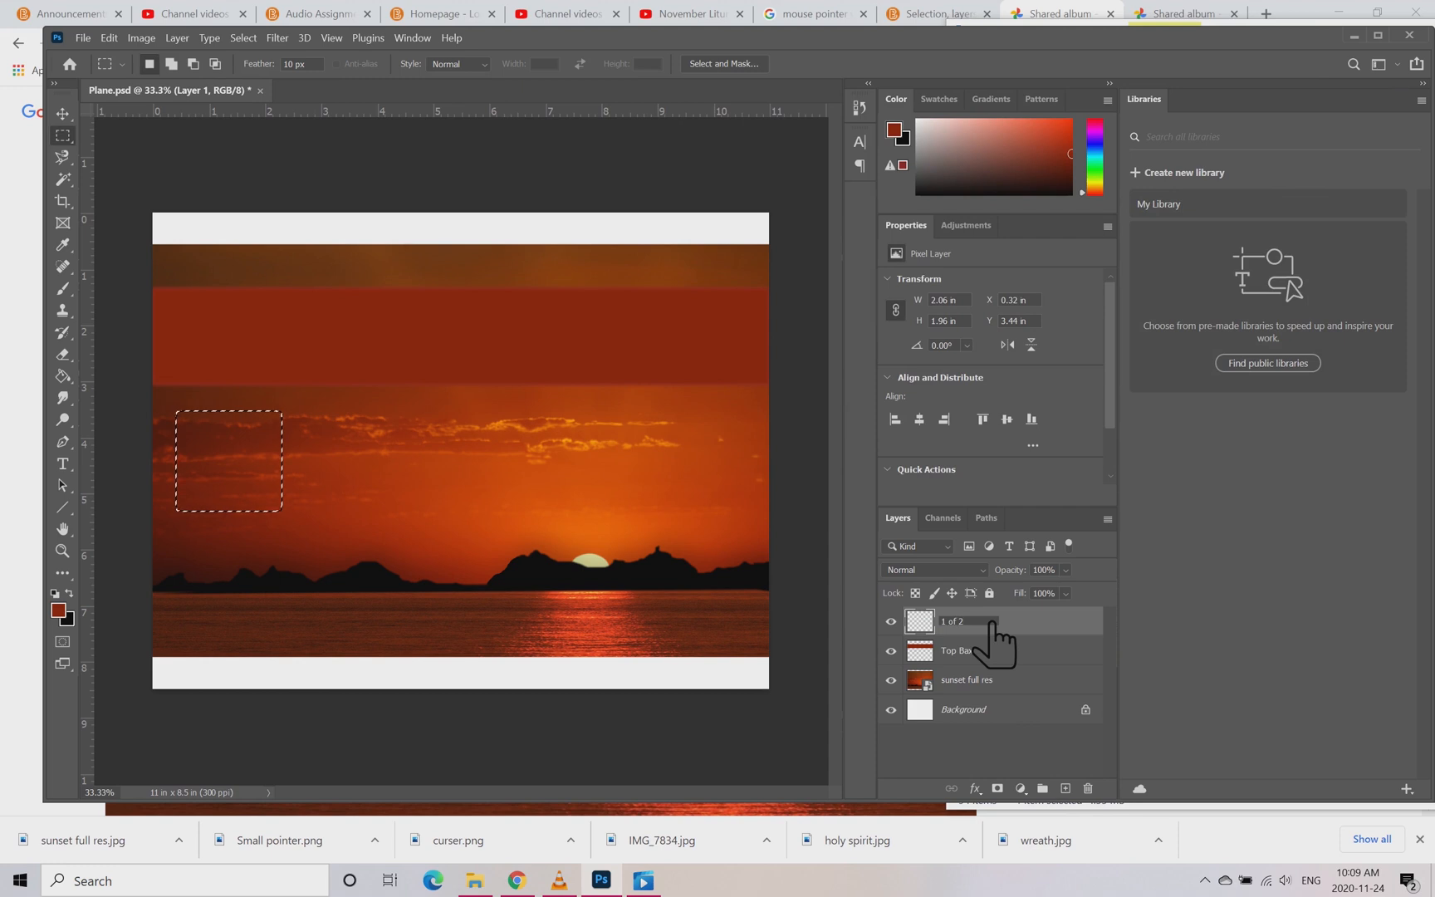
key(Return)
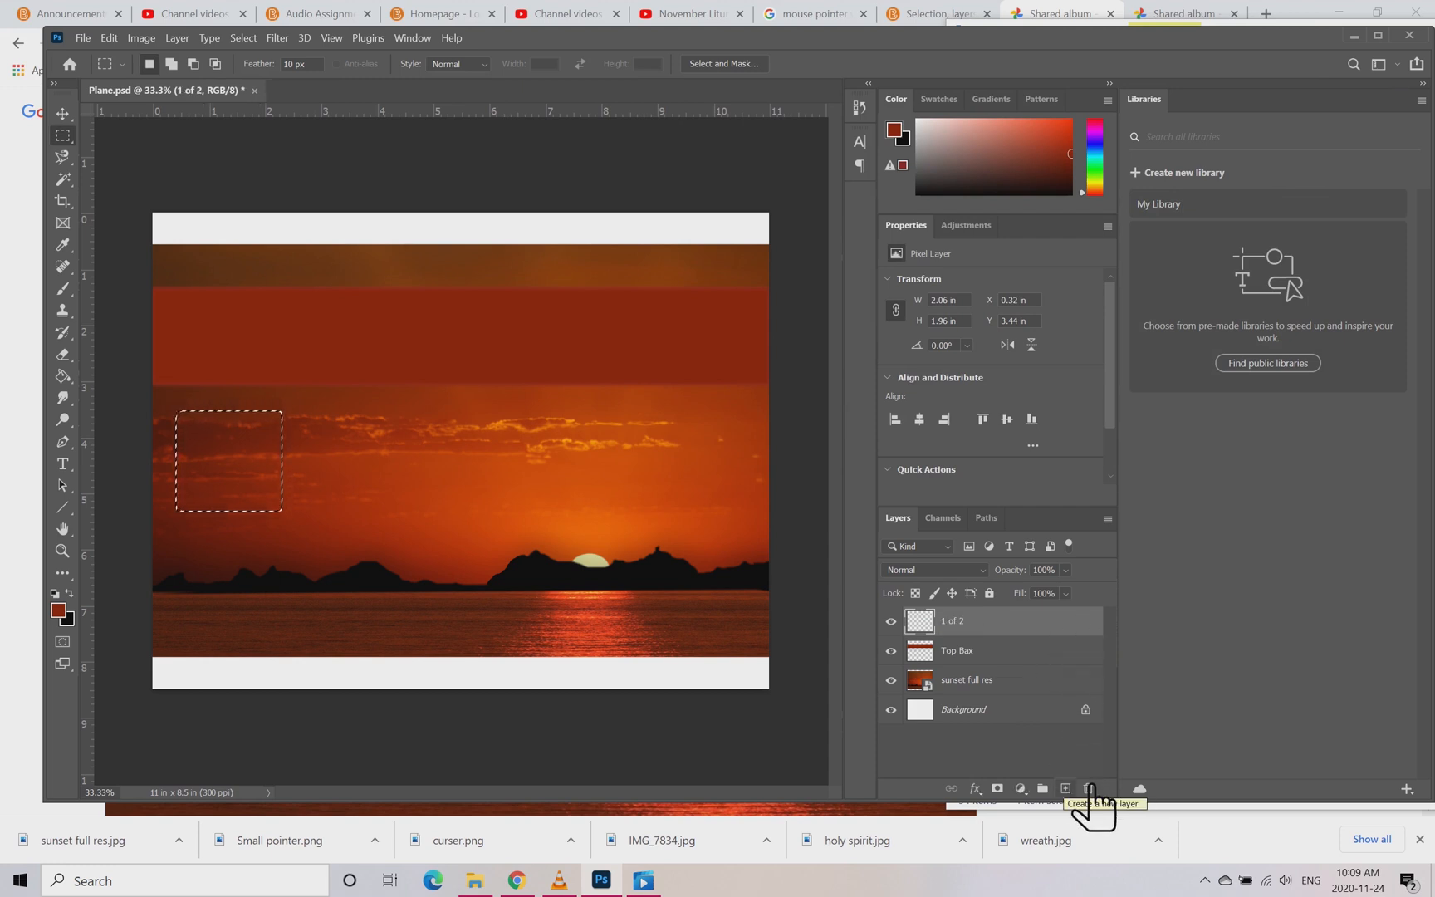
Step: Fill the square selection on layer 1 of 2 with the dark red foreground colour and add a new layer named 2 of 2
click(65, 377)
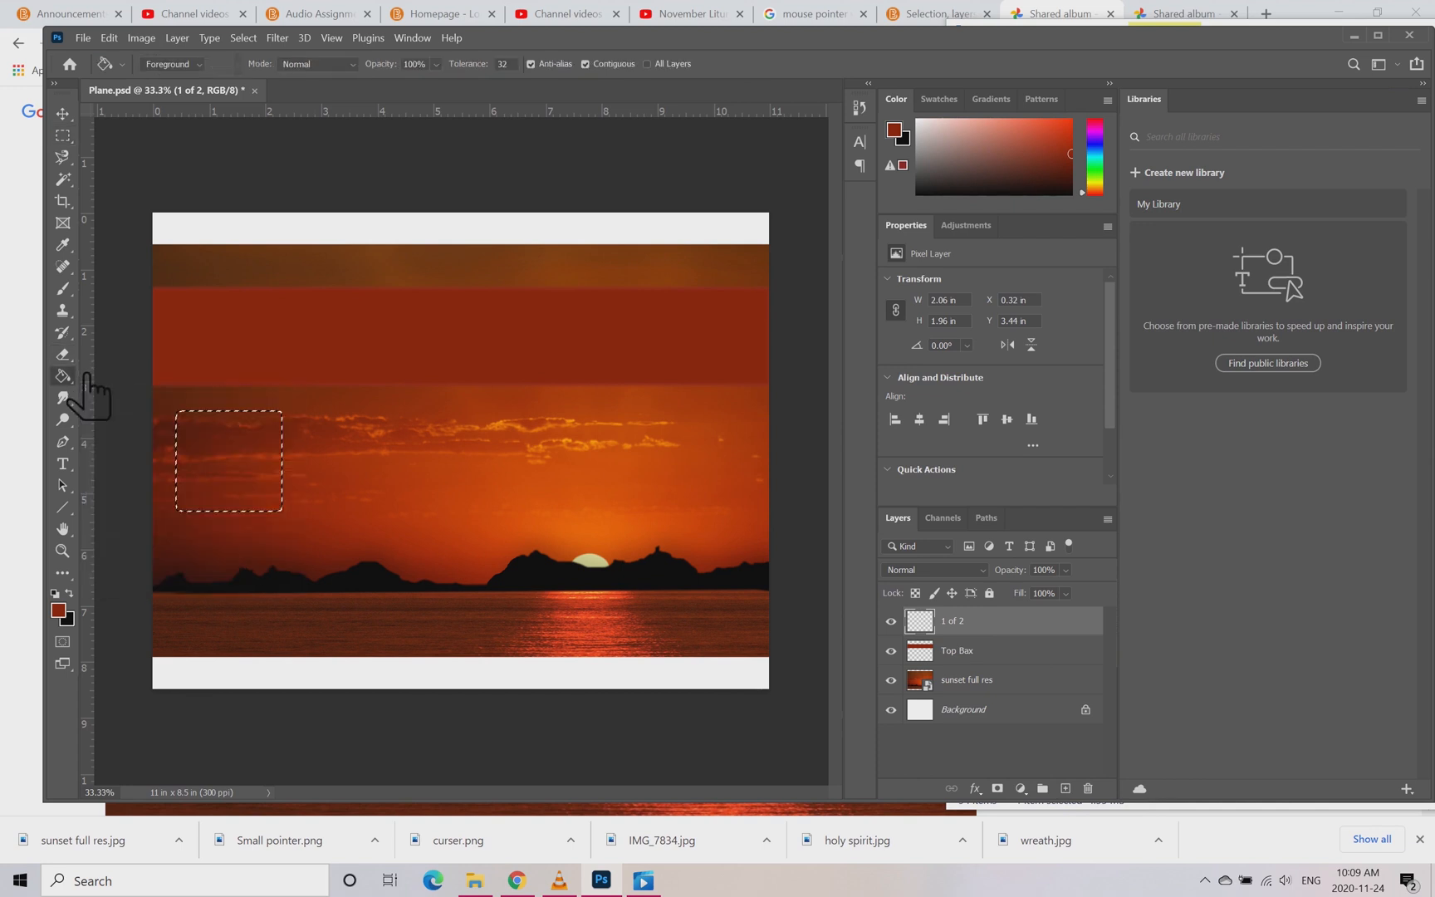
click(155, 391)
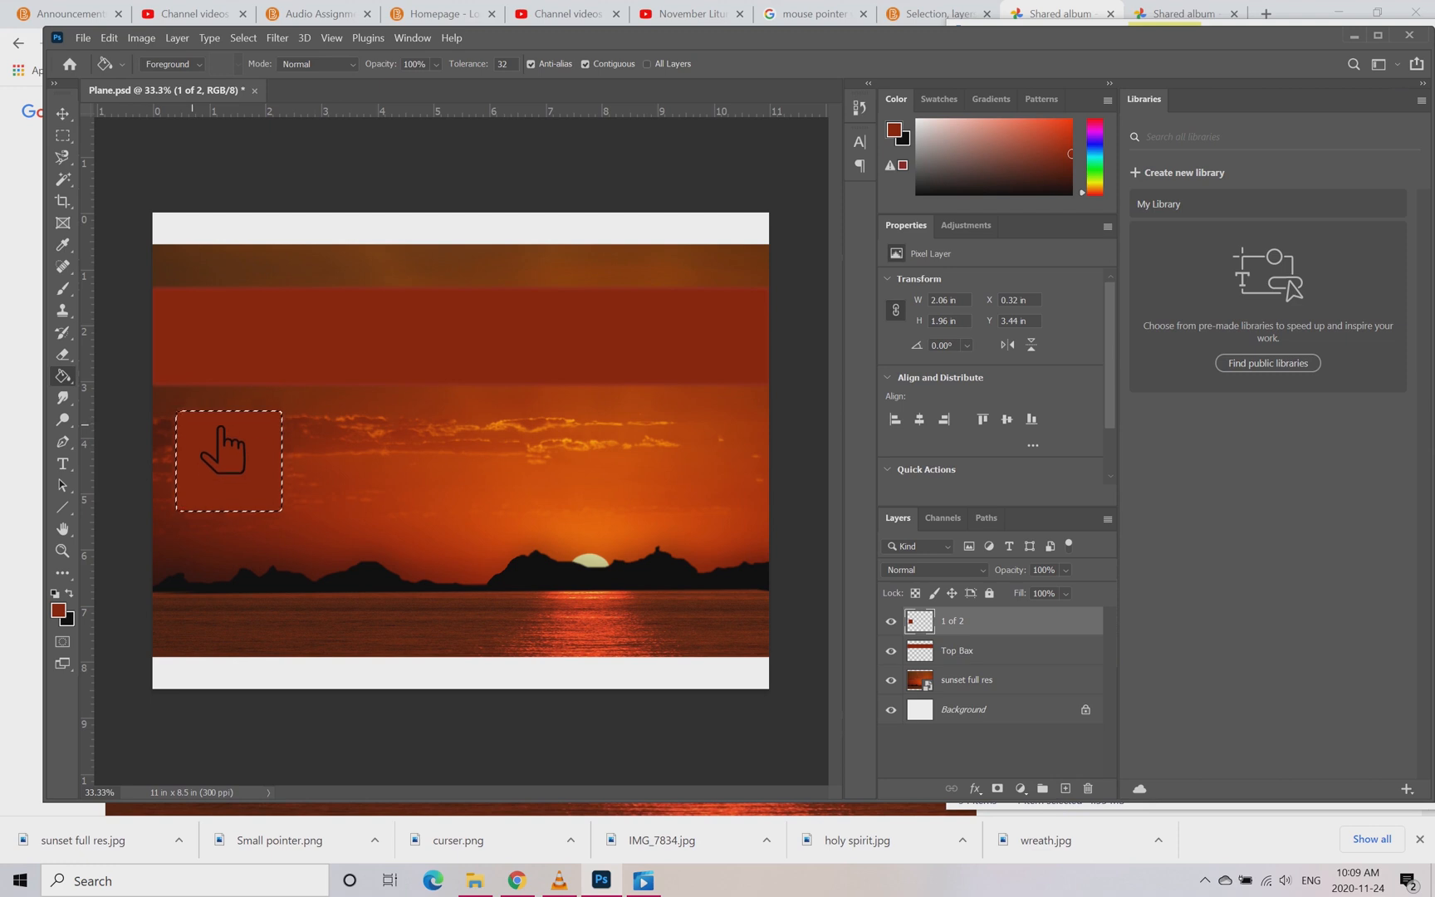
click(1066, 789)
double_click(986, 623)
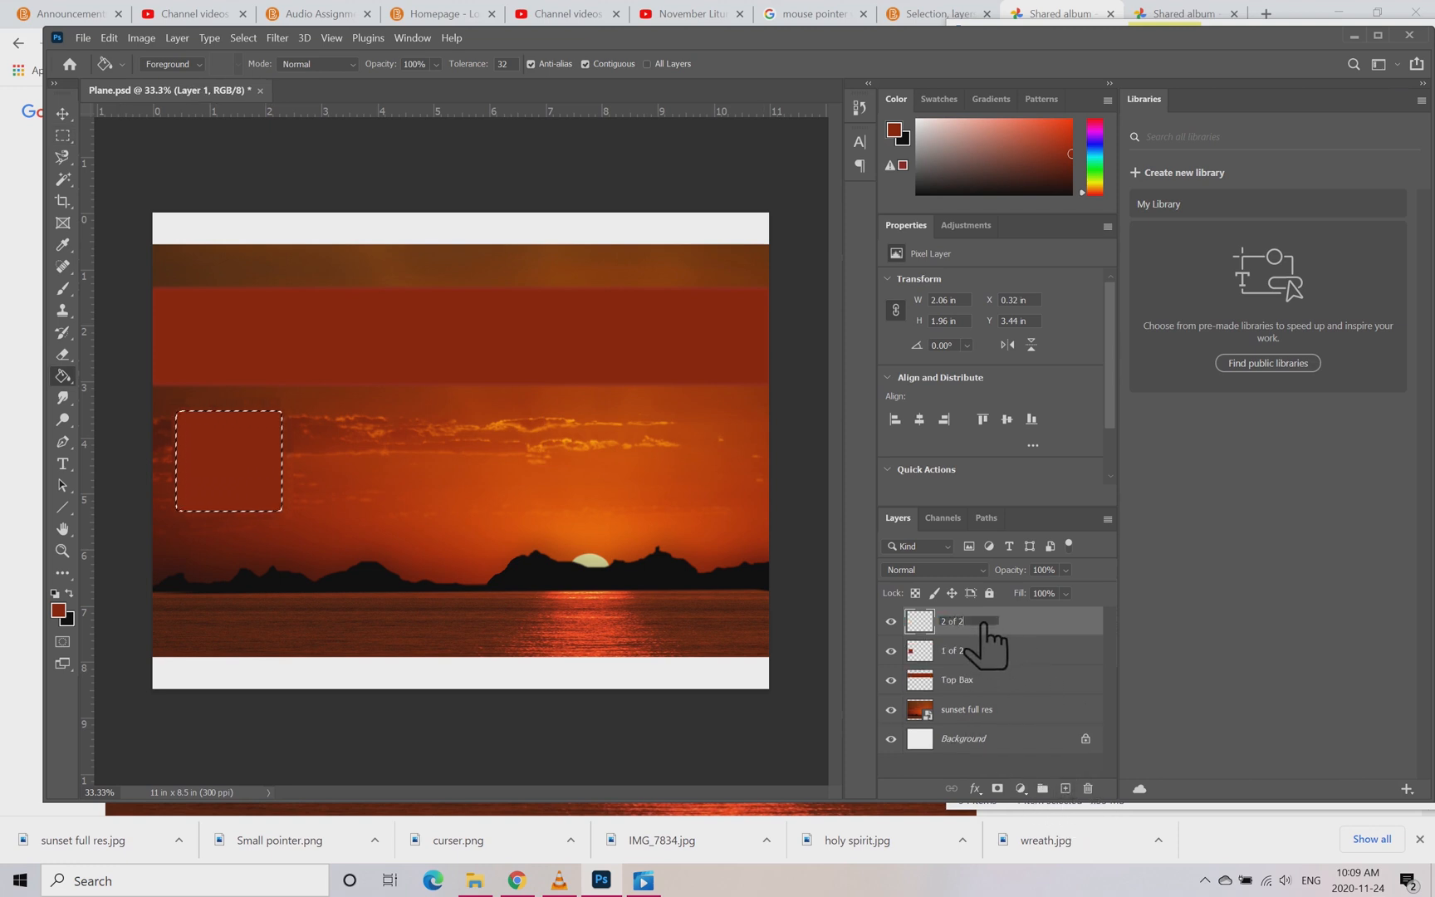
key(Return)
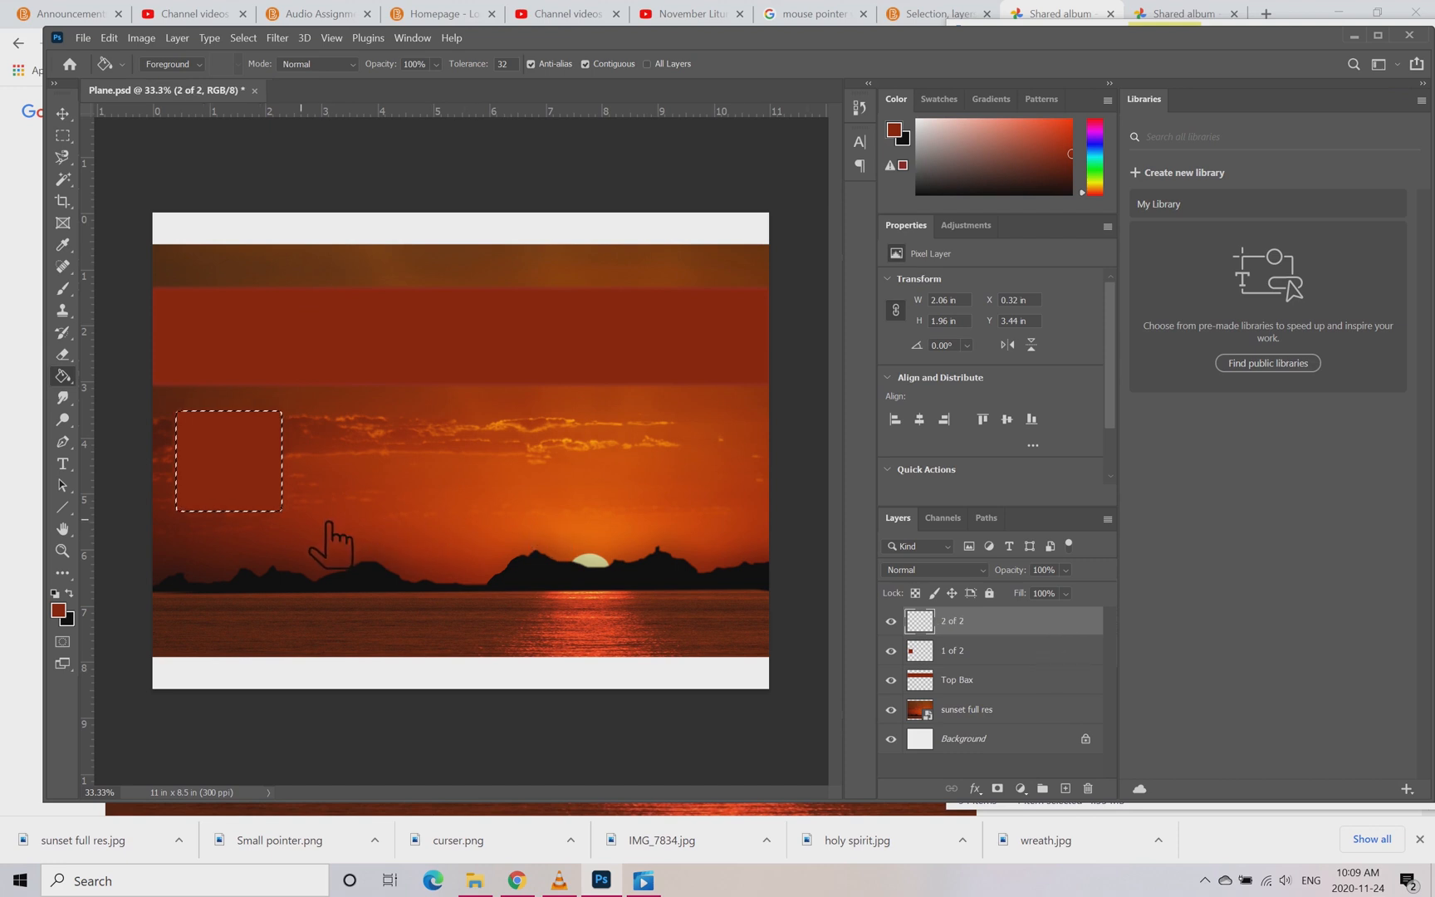
Step: Select an area about 2.22 x 1.93 in overlapping the first box's lower-right corner, fill it with dark red on layer 2 of 2, and deselect
click(63, 134)
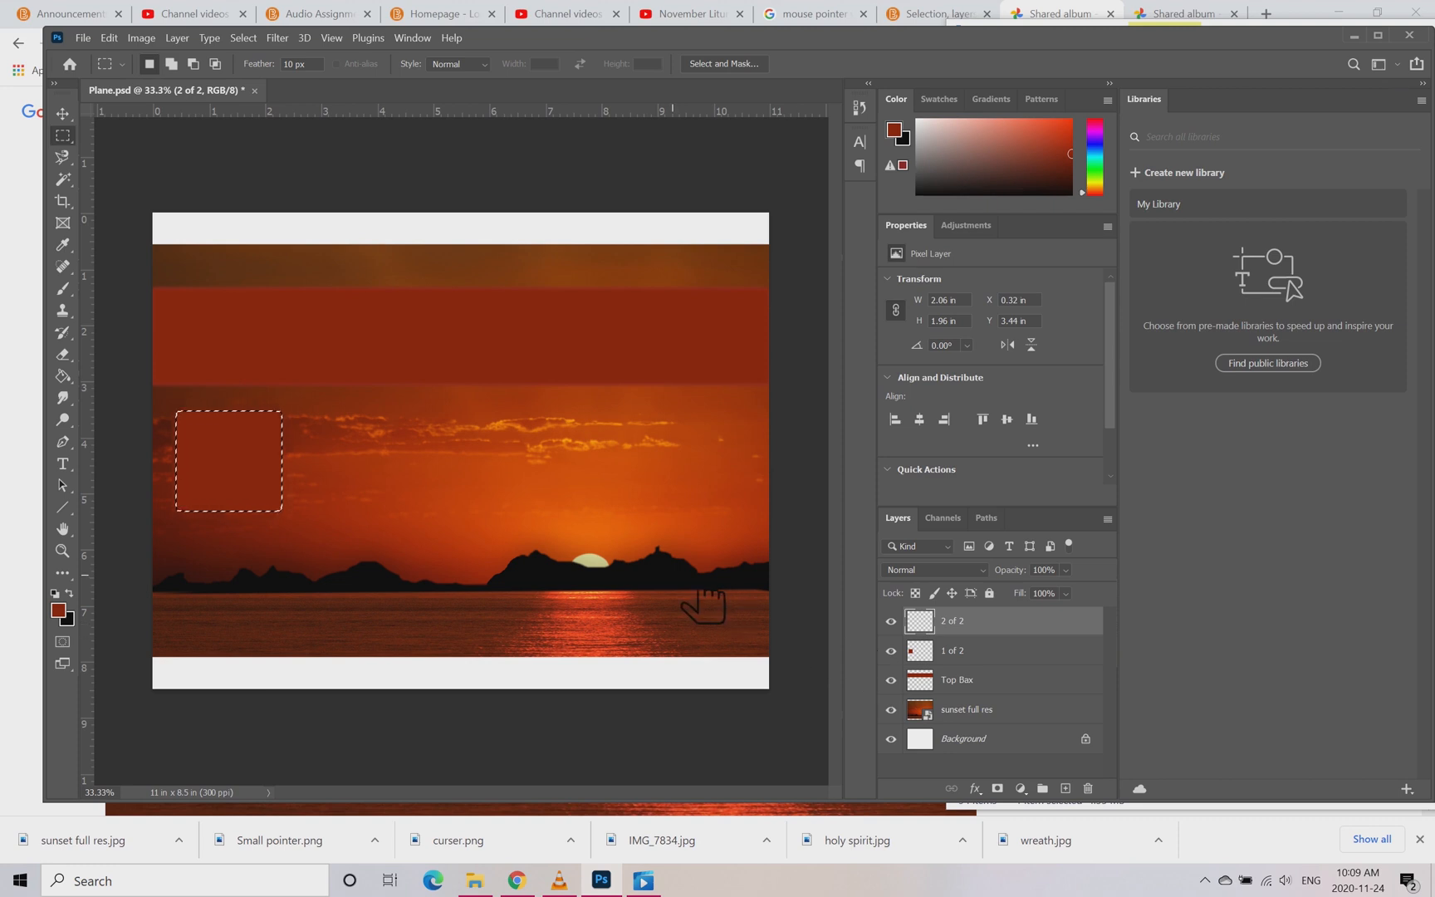
key(ctrl+t)
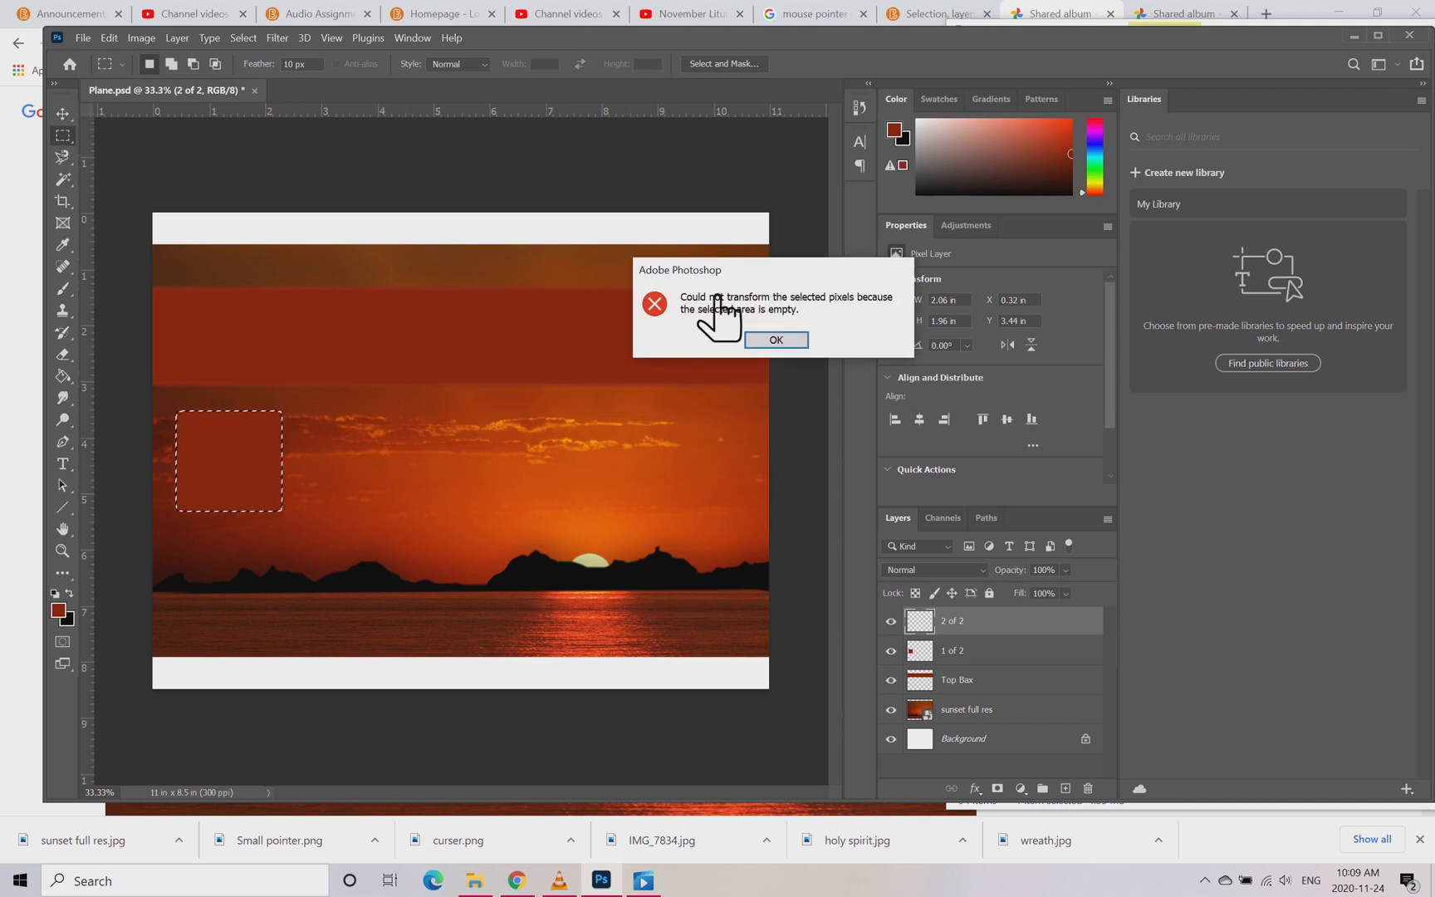
click(775, 338)
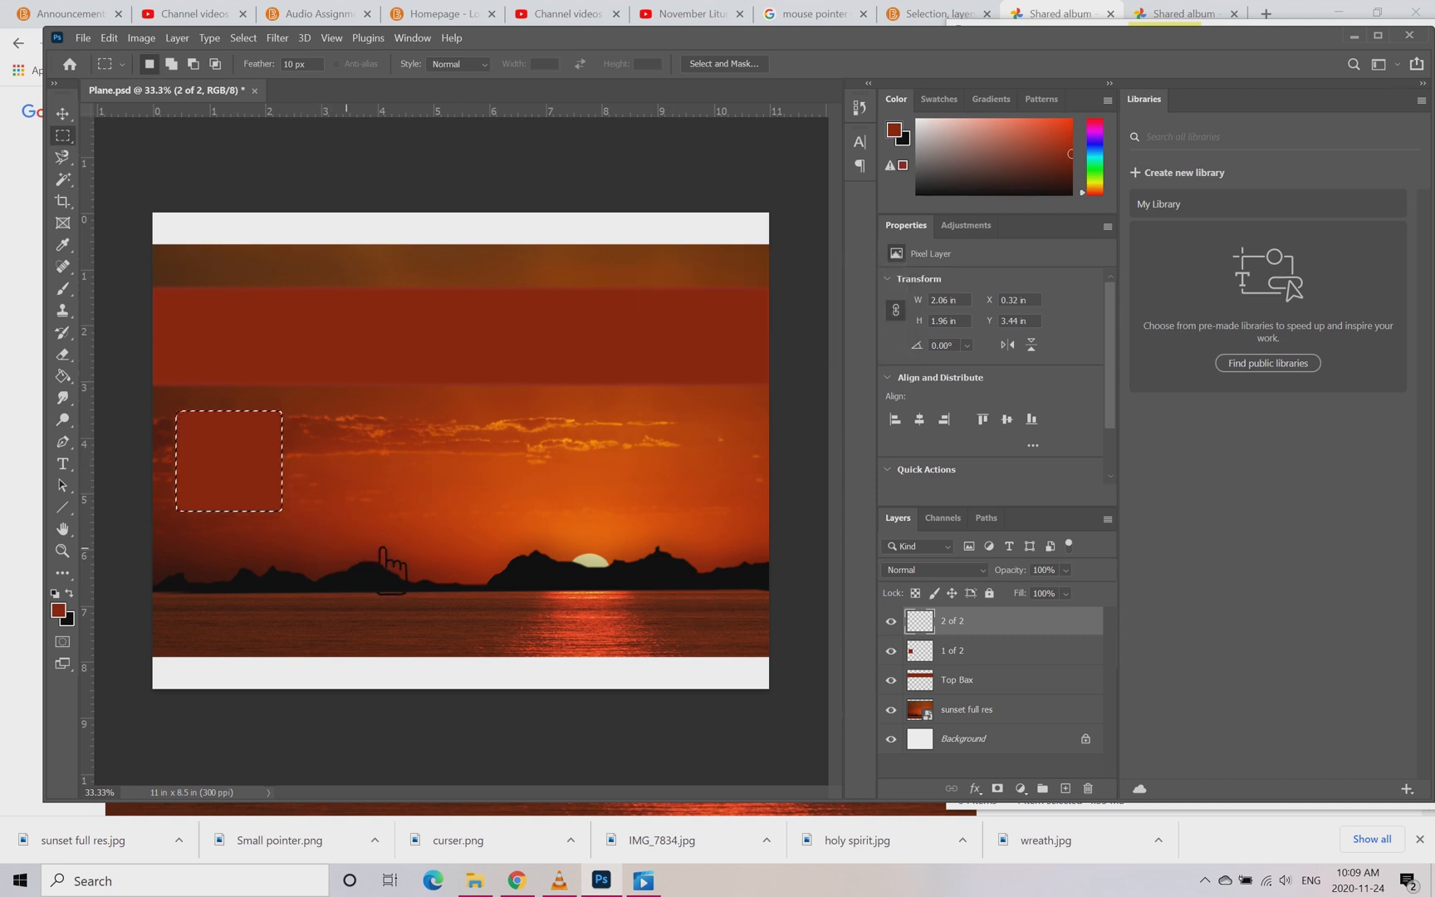
drag(370, 546, 270, 451)
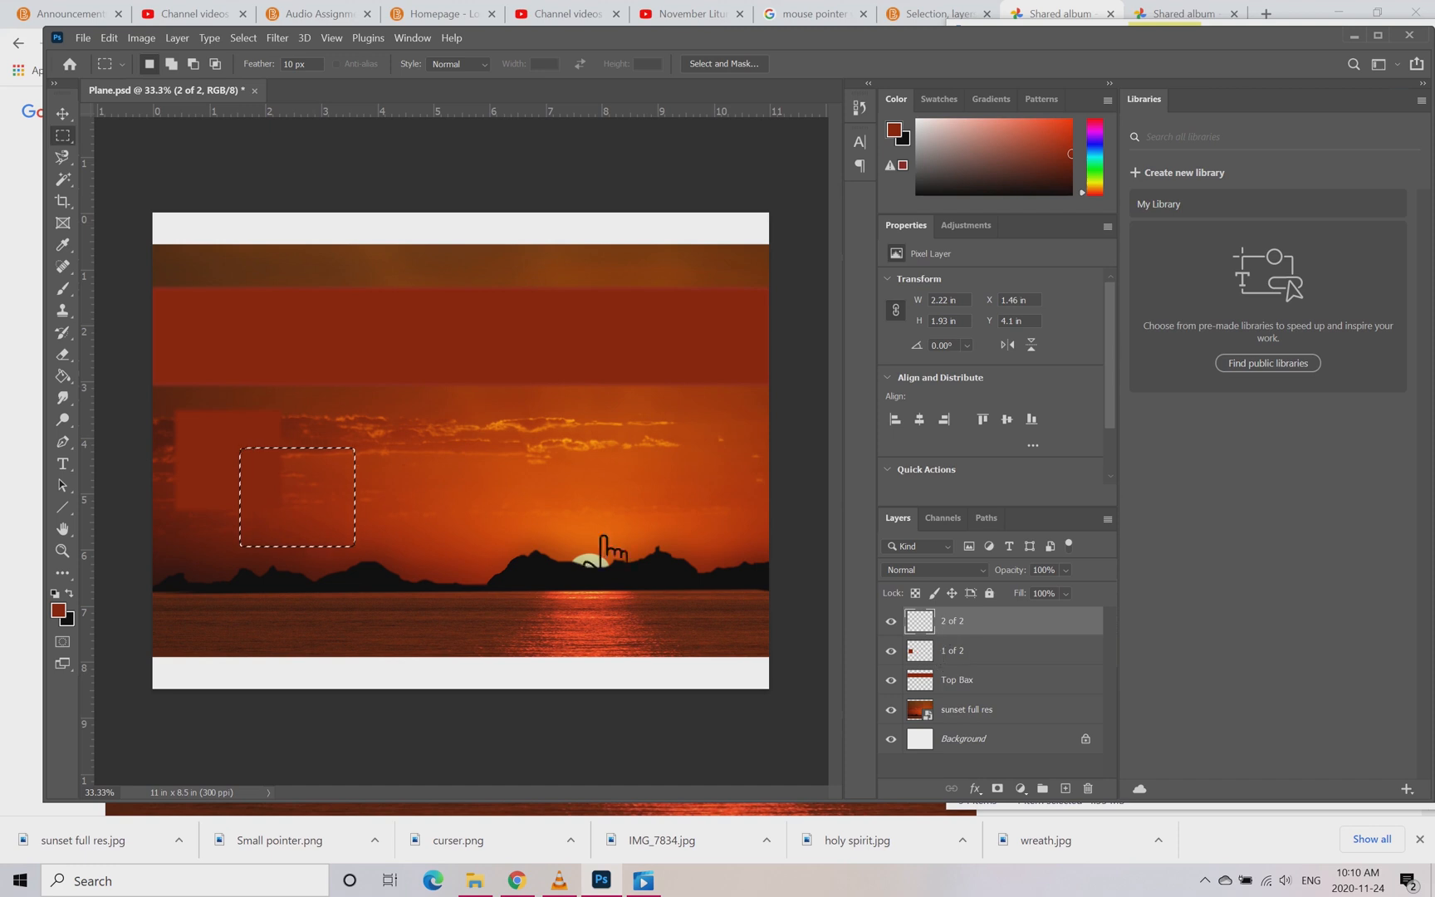
click(64, 377)
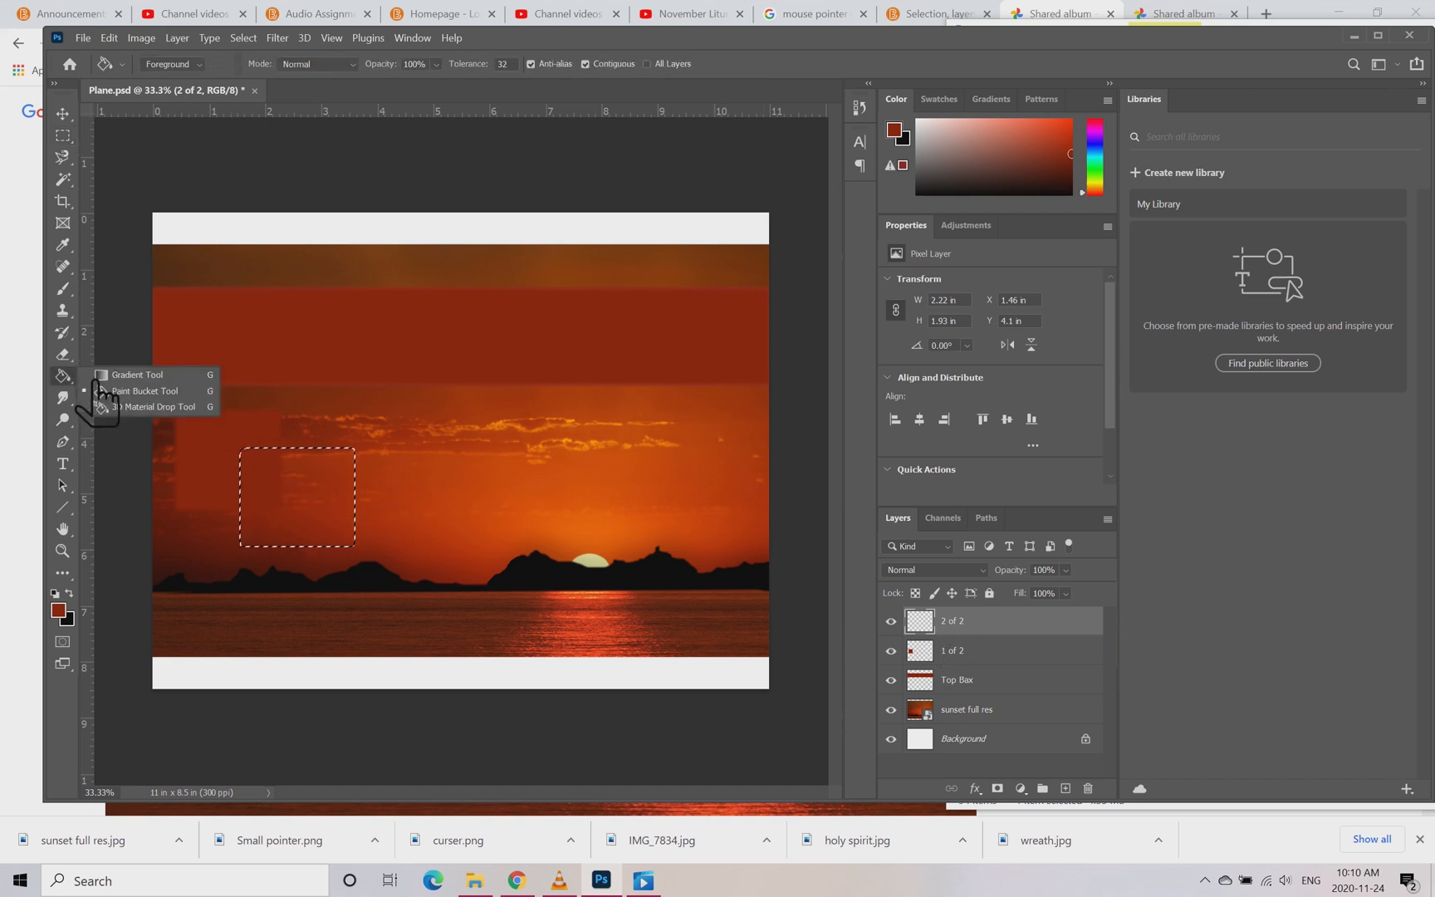
click(118, 392)
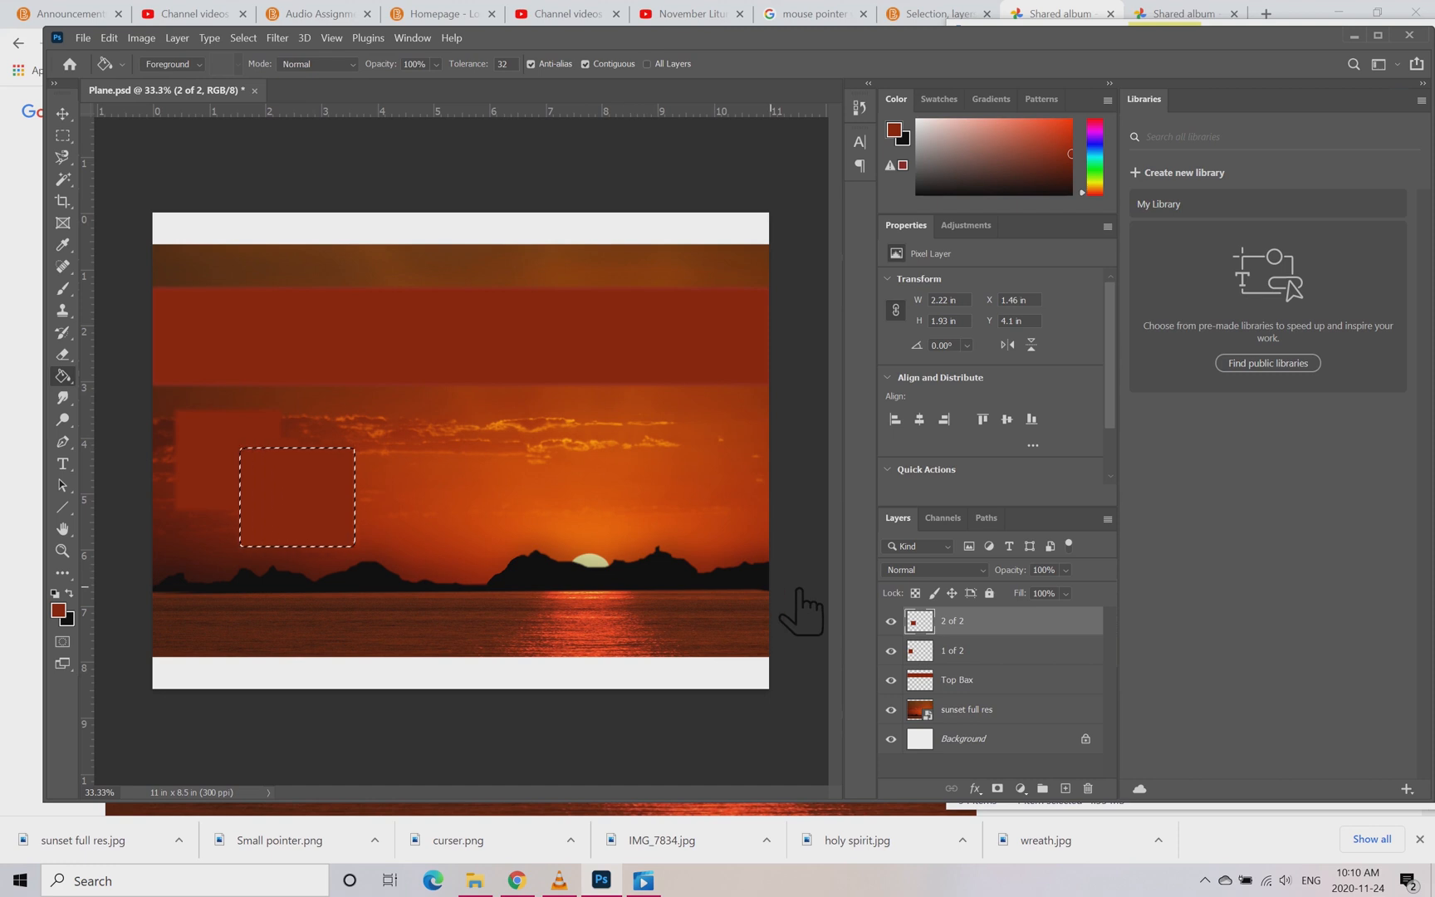
key(ctrl+d)
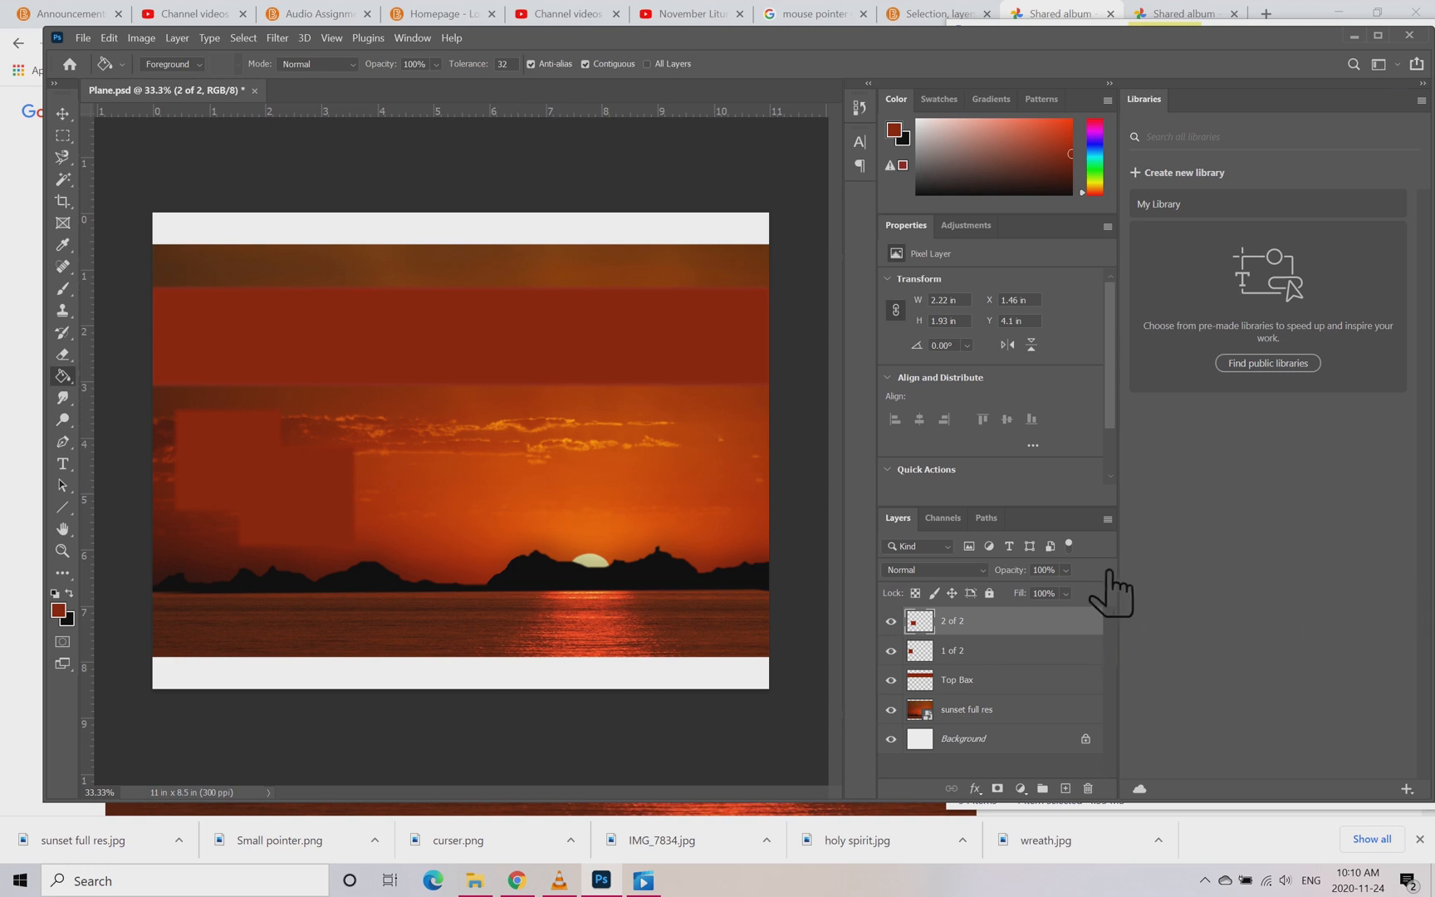
Step: Lower the opacity of layer 1 of 2 and set the Top Bax layer's opacity to 80%
click(1039, 570)
click(1035, 652)
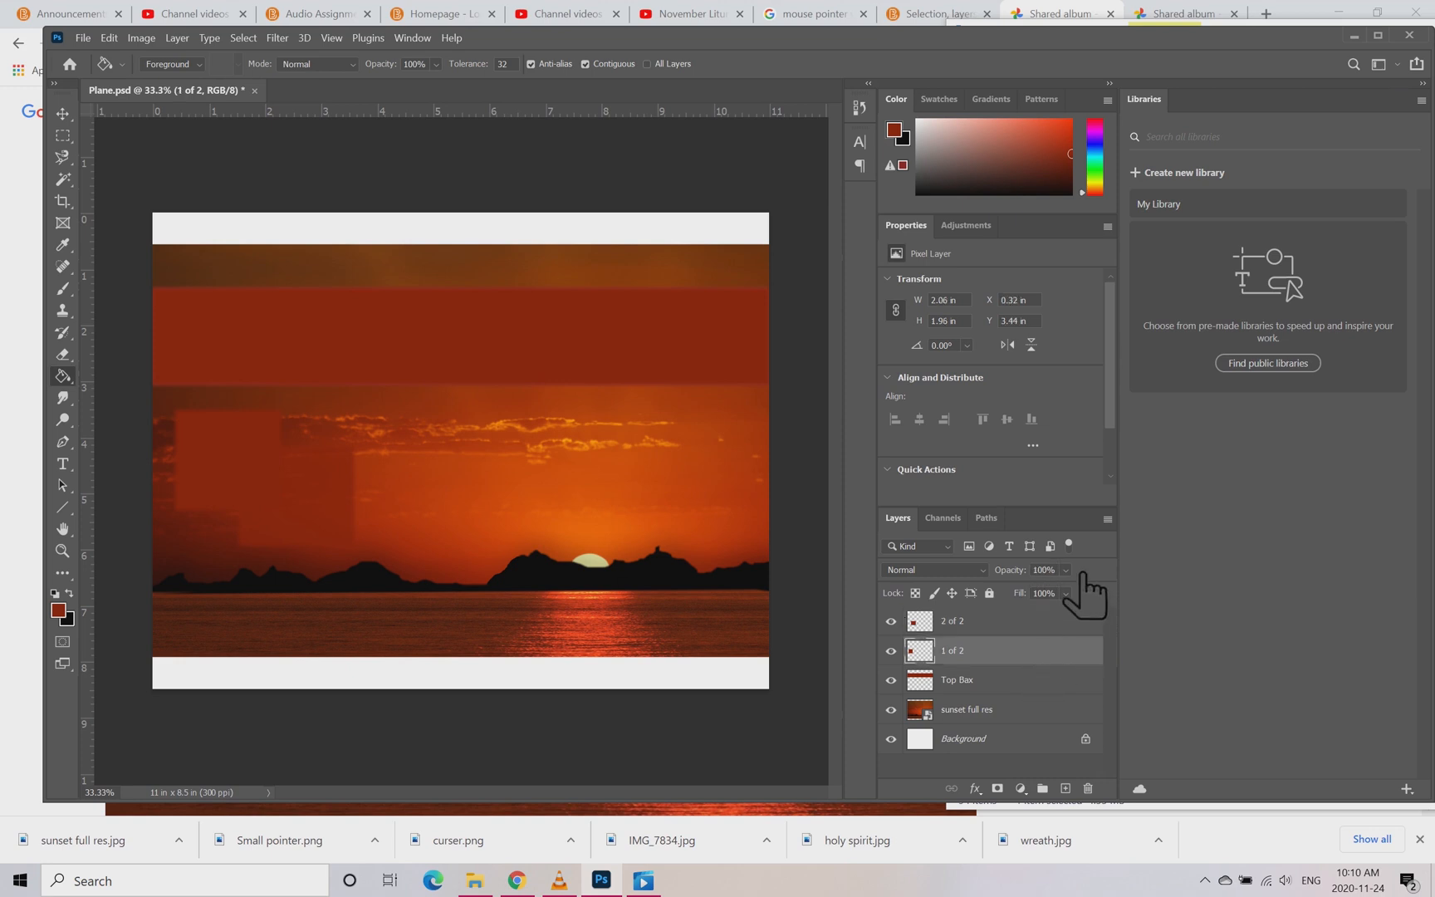
drag(1062, 571, 1036, 570)
text(5)
click(1022, 679)
drag(1062, 571, 1024, 569)
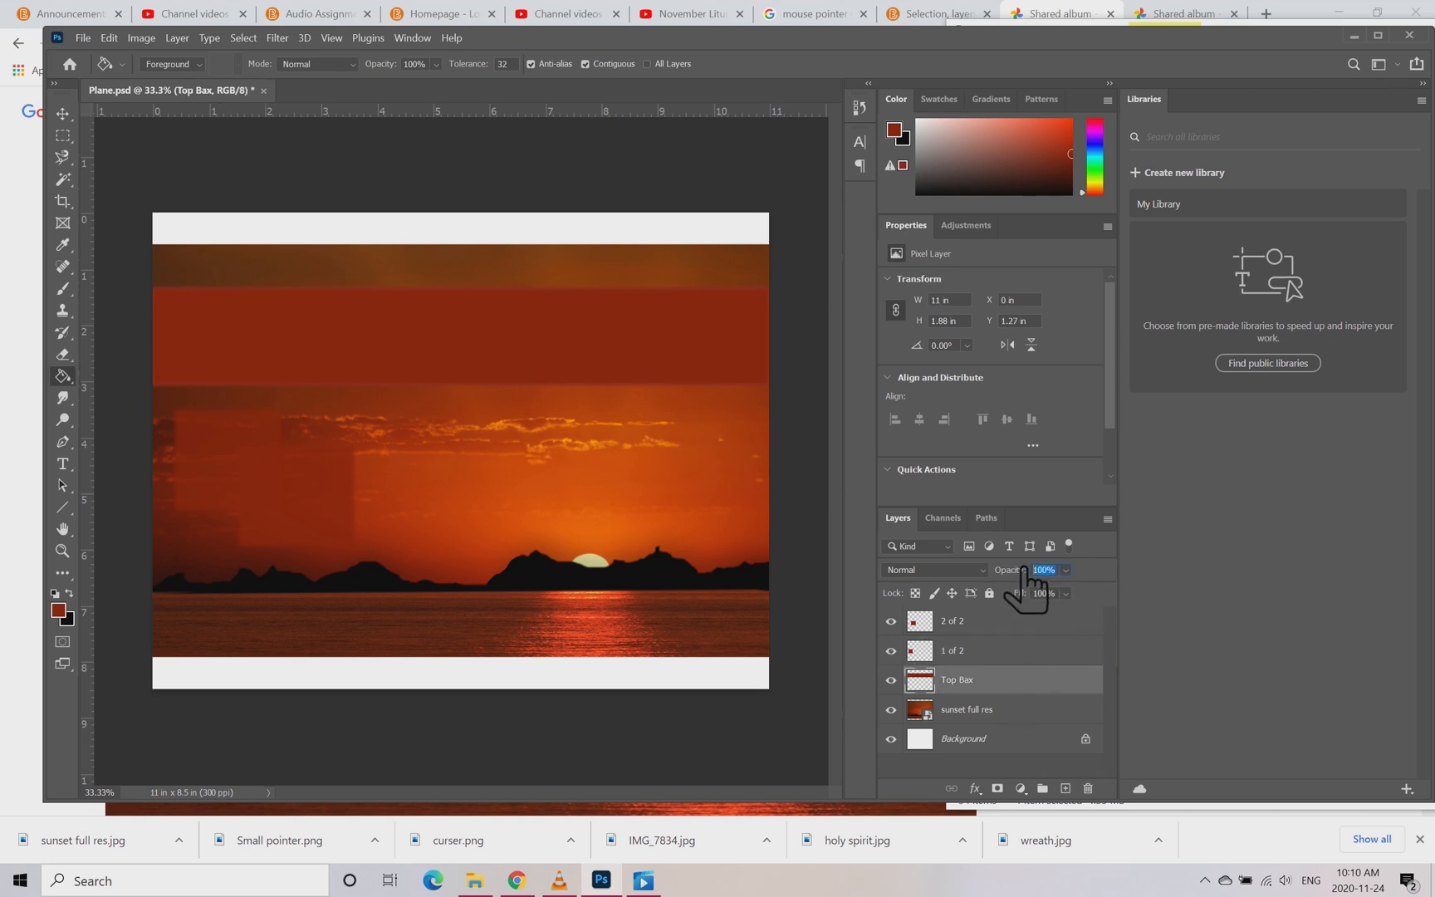
text(80)
Step: Toggle the visibility of layers 2 of 2, 1 of 2 and Top Bax to check each one's effect on the image
click(893, 622)
click(892, 622)
click(893, 651)
click(892, 680)
click(892, 679)
Step: Set the opacity of layers Top Bax, 1 of 2 and 2 of 2 to 70% each
click(1064, 574)
text(70)
click(1042, 651)
click(1049, 572)
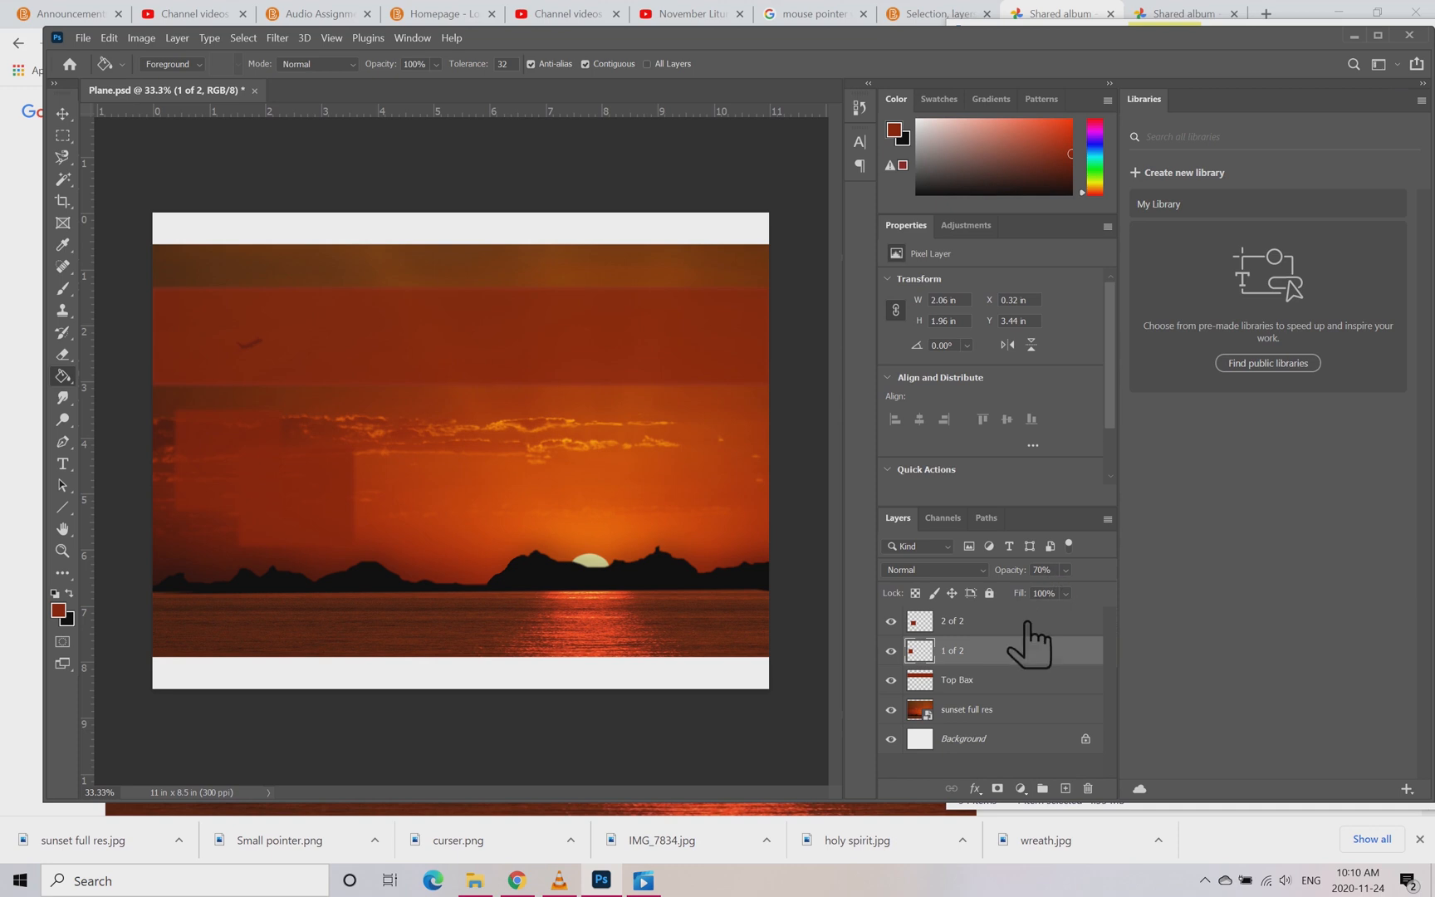
click(1025, 629)
click(1057, 569)
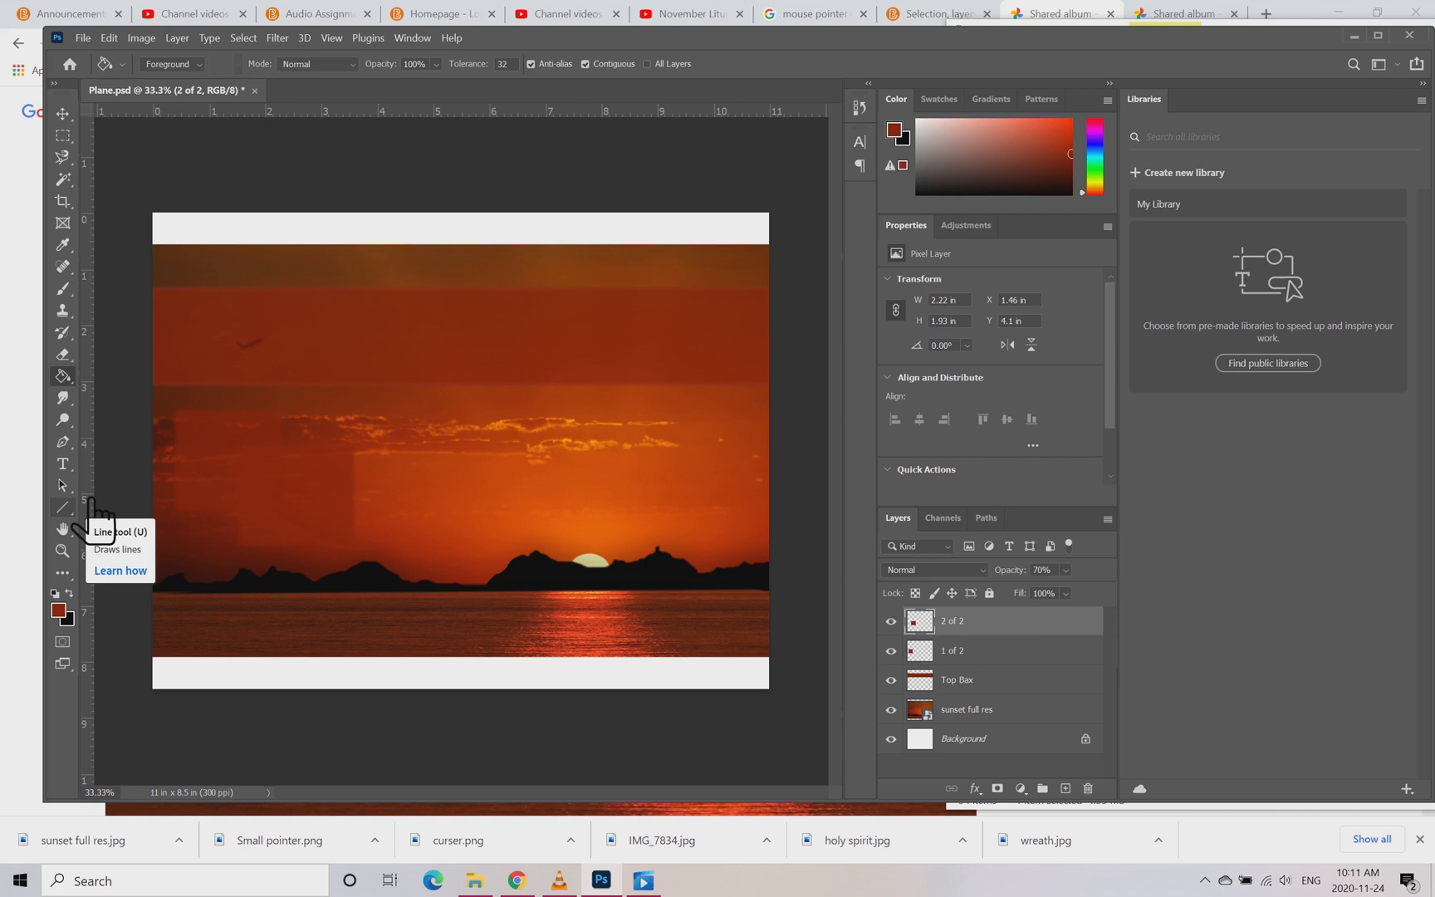
Step: Draw a text box about 7.29 x 1.15 in across the title band and set its text colour to white
click(63, 465)
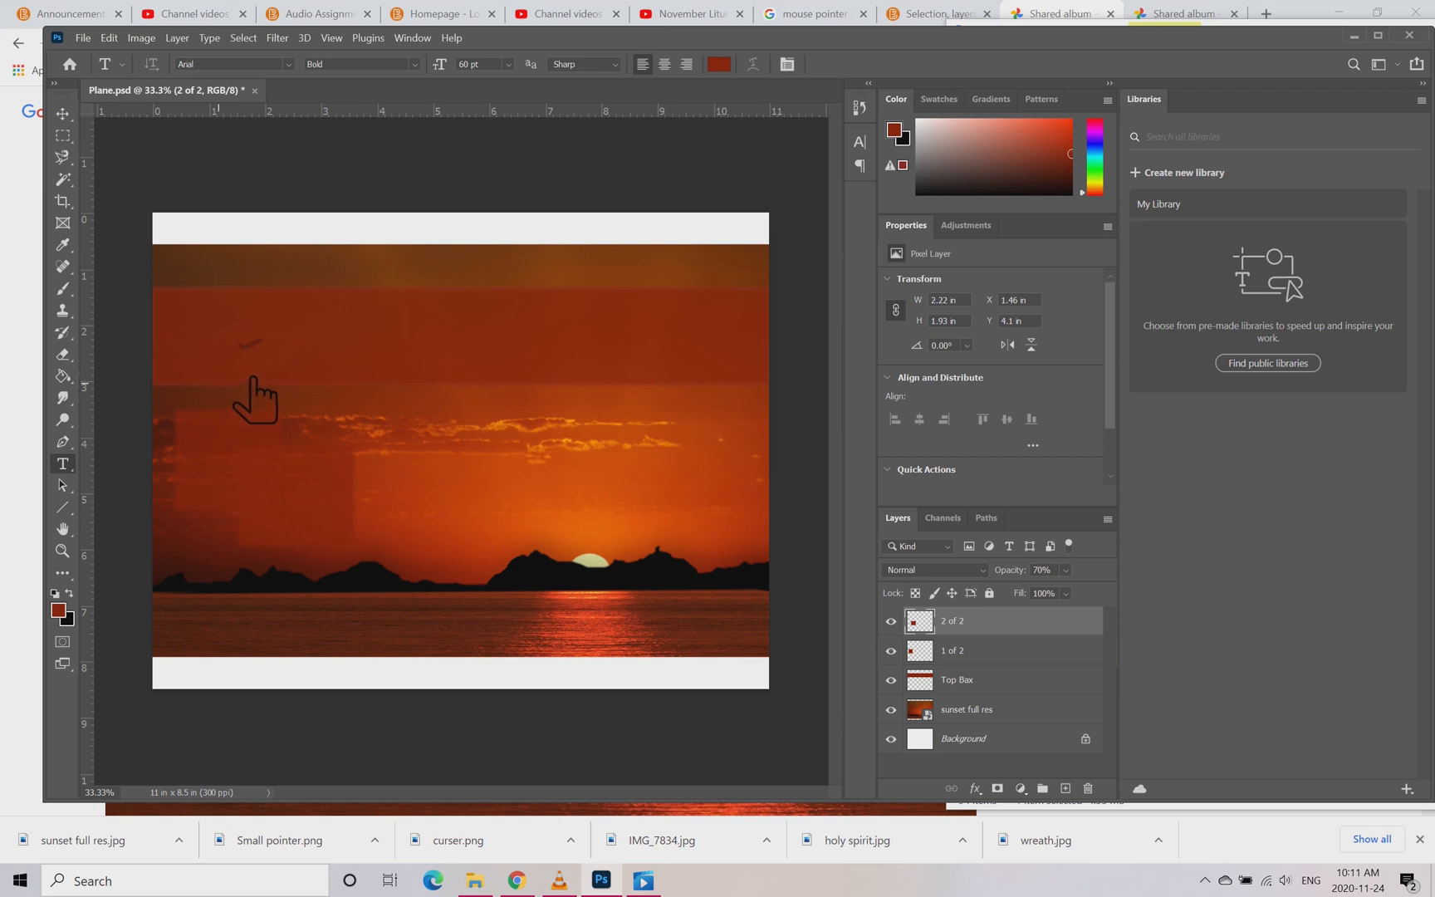
drag(296, 307, 735, 374)
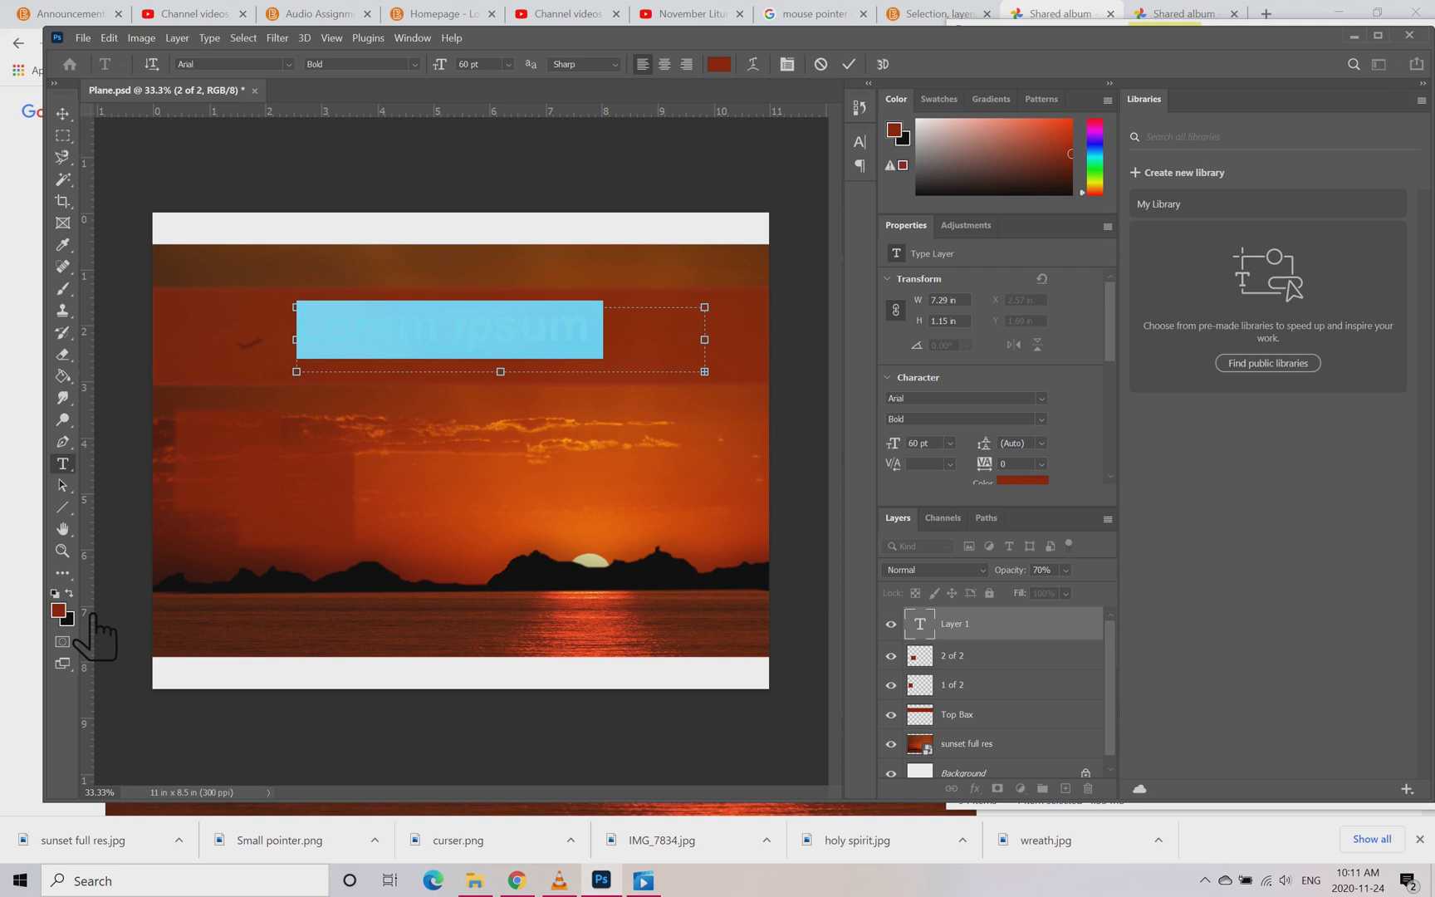
click(60, 611)
click(882, 222)
click(54, 593)
click(69, 594)
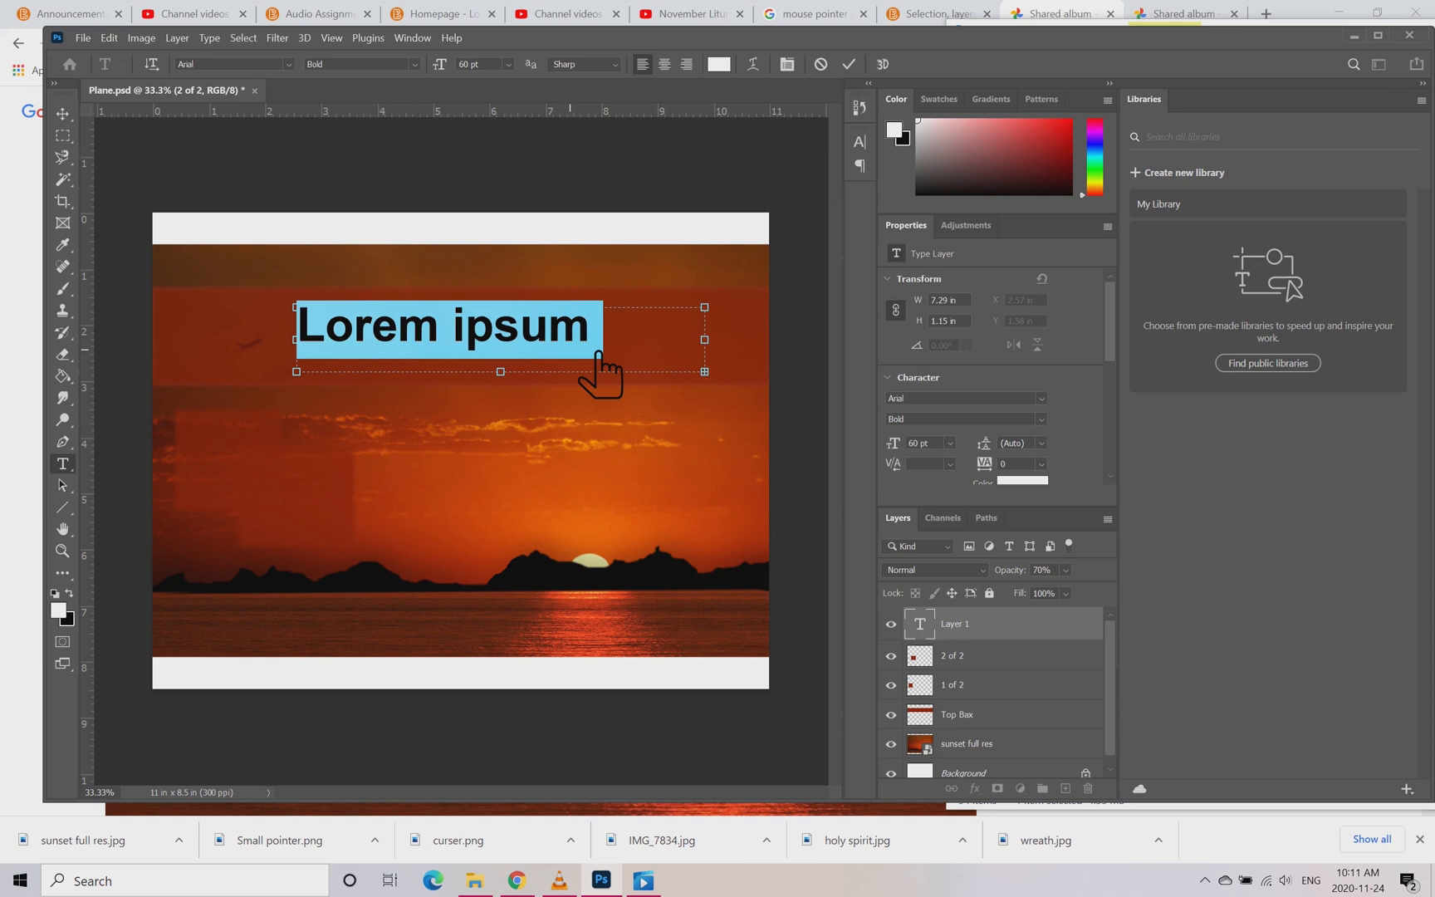
Step: Replace the placeholder text in the title box with Lift Tours
key(BackSpace)
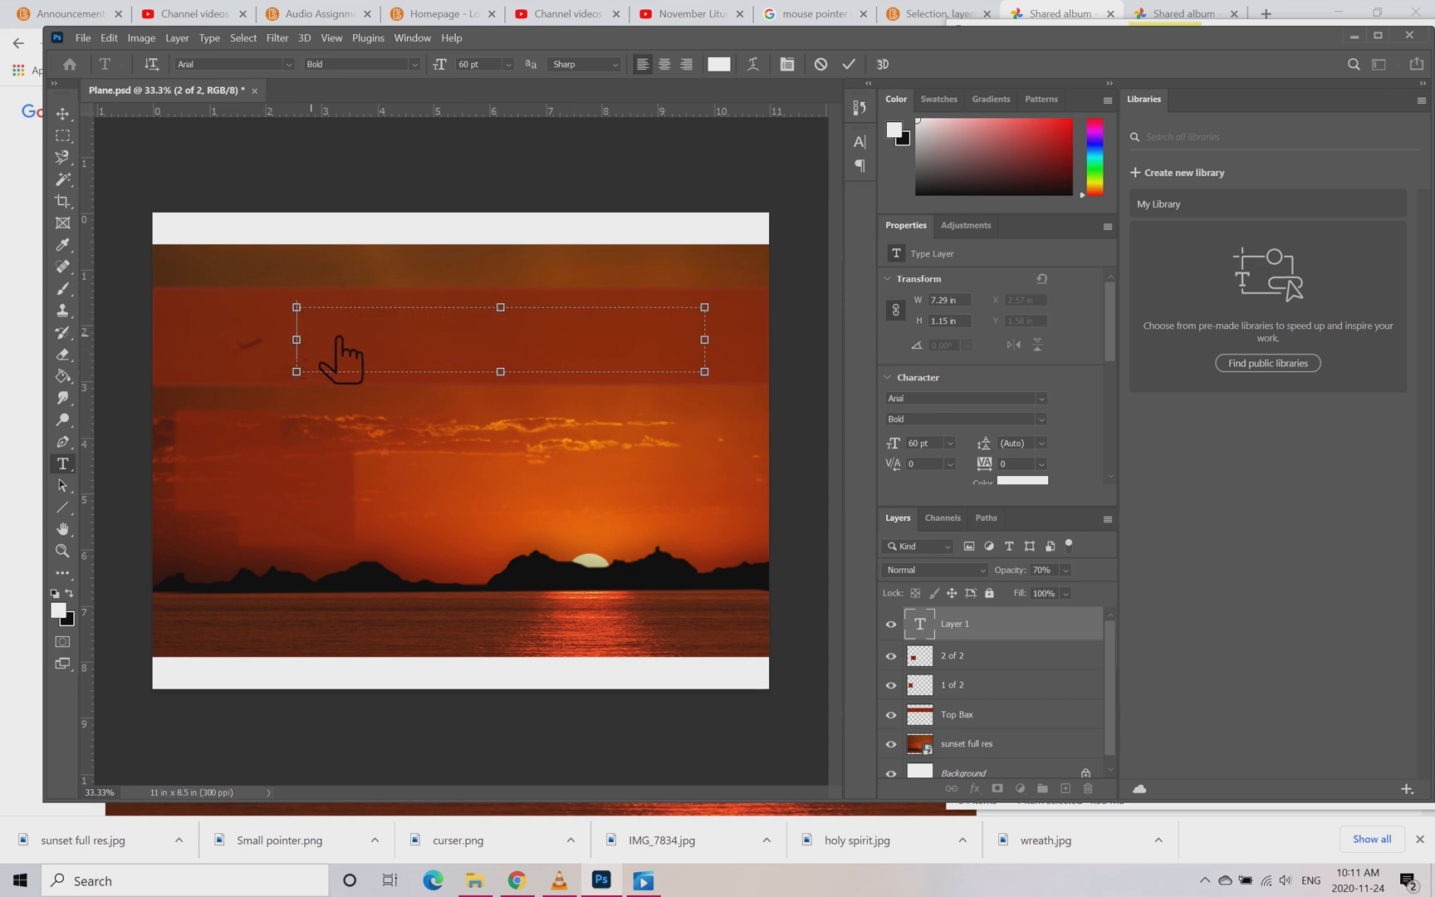
text(Lift)
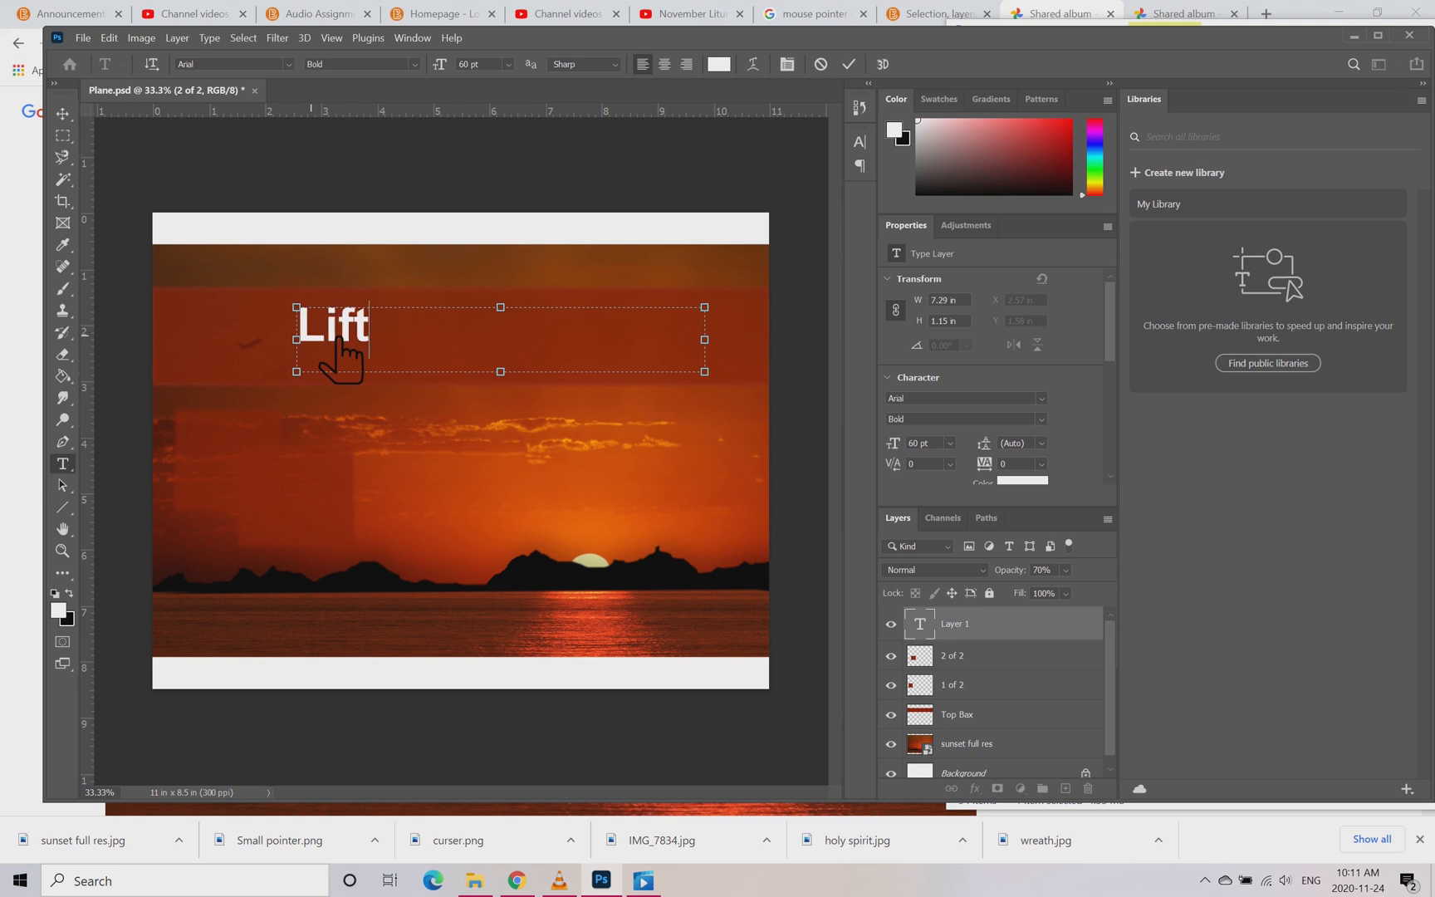
text( To)
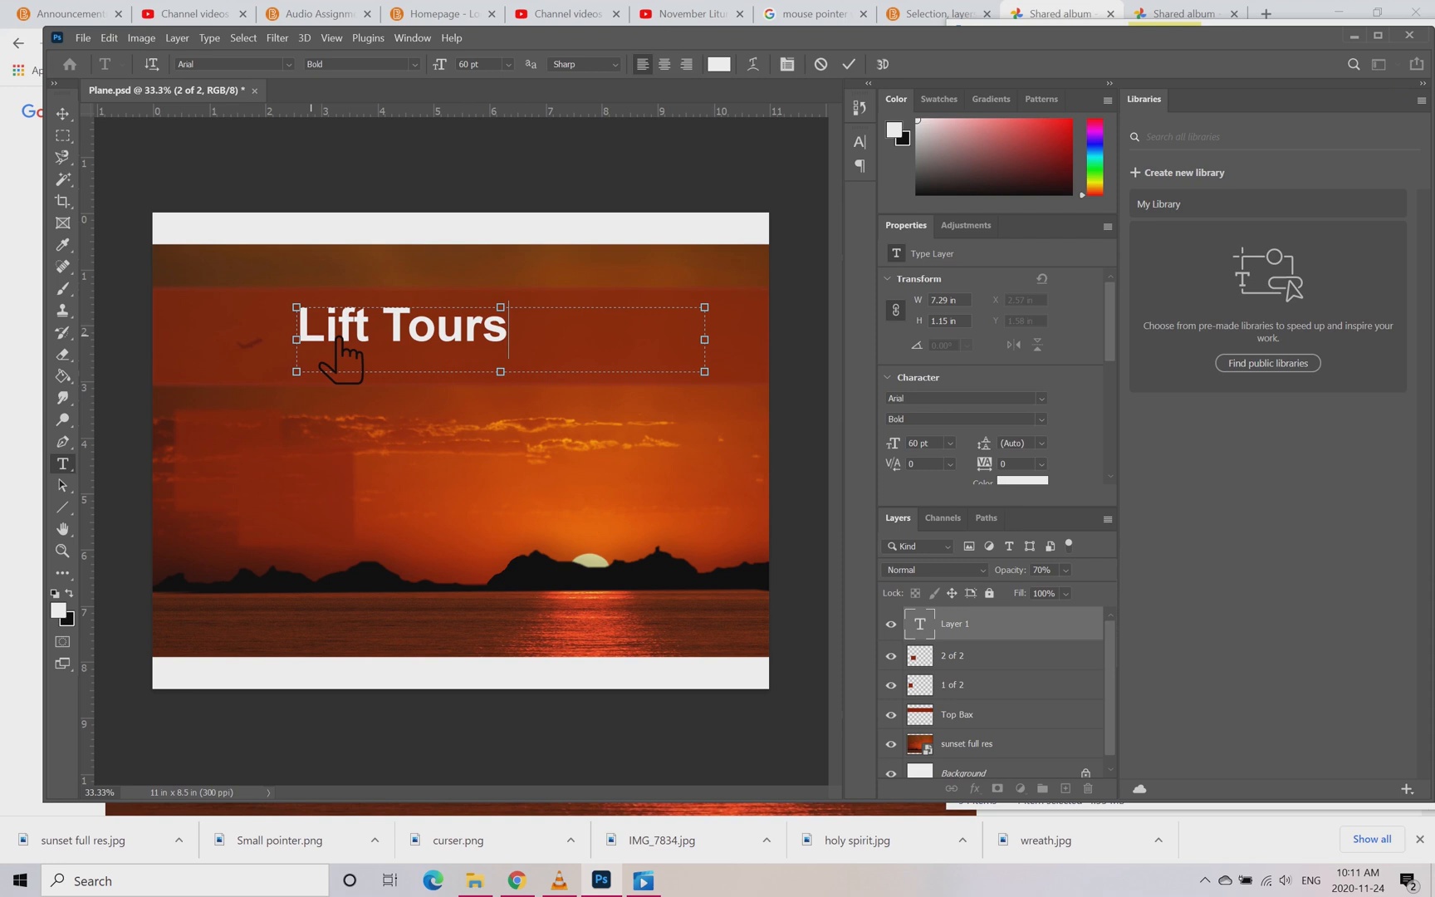
Step: Set the Lift Tours text in Baskerville Old Face and shrink its text box to about 3.83 x 0.86 in
drag(545, 347, 330, 270)
click(316, 64)
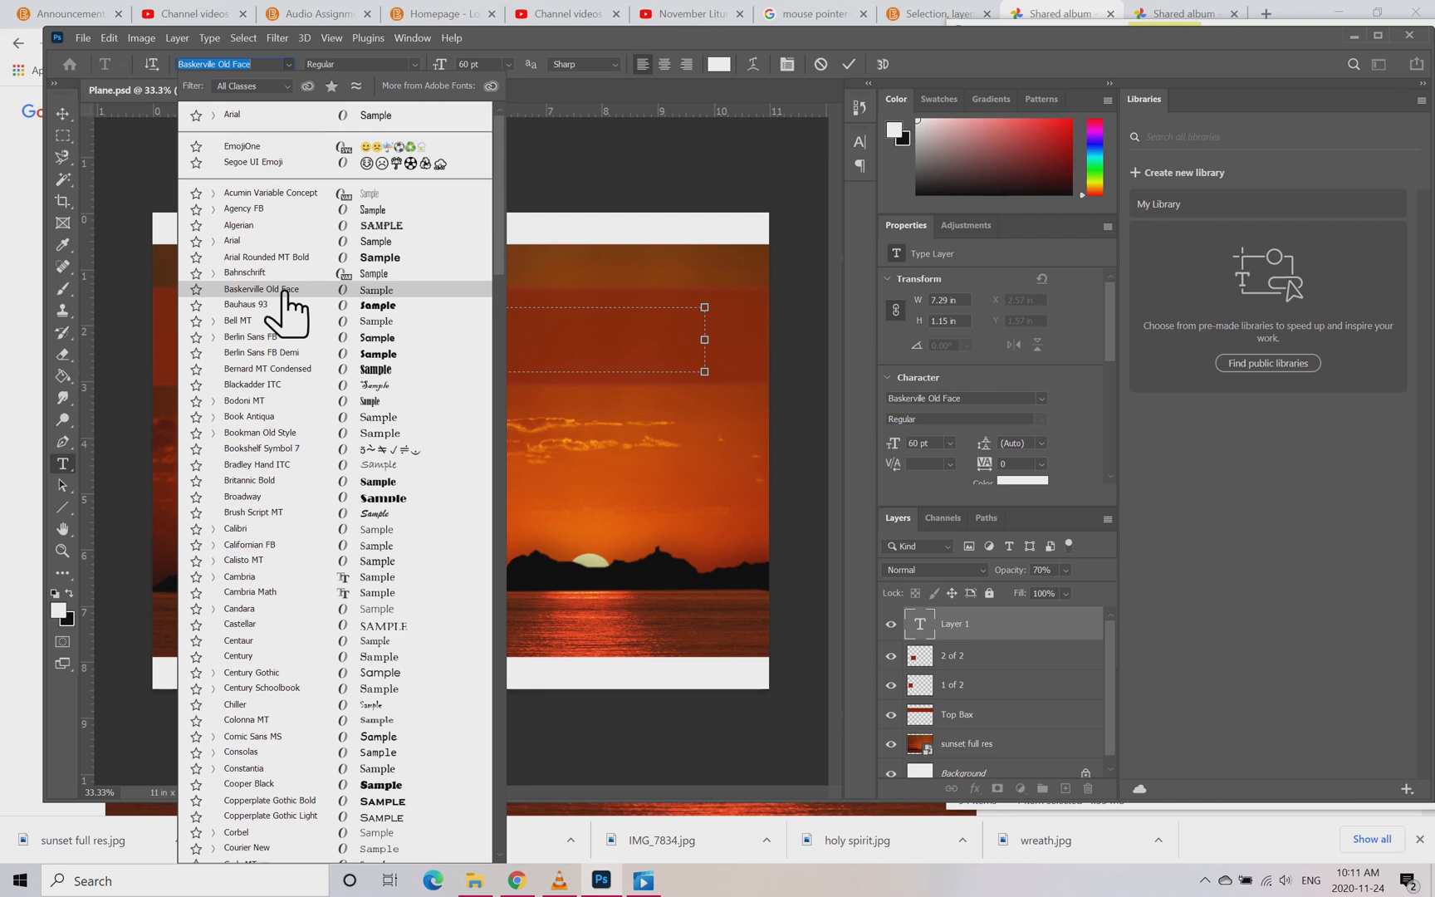
click(285, 292)
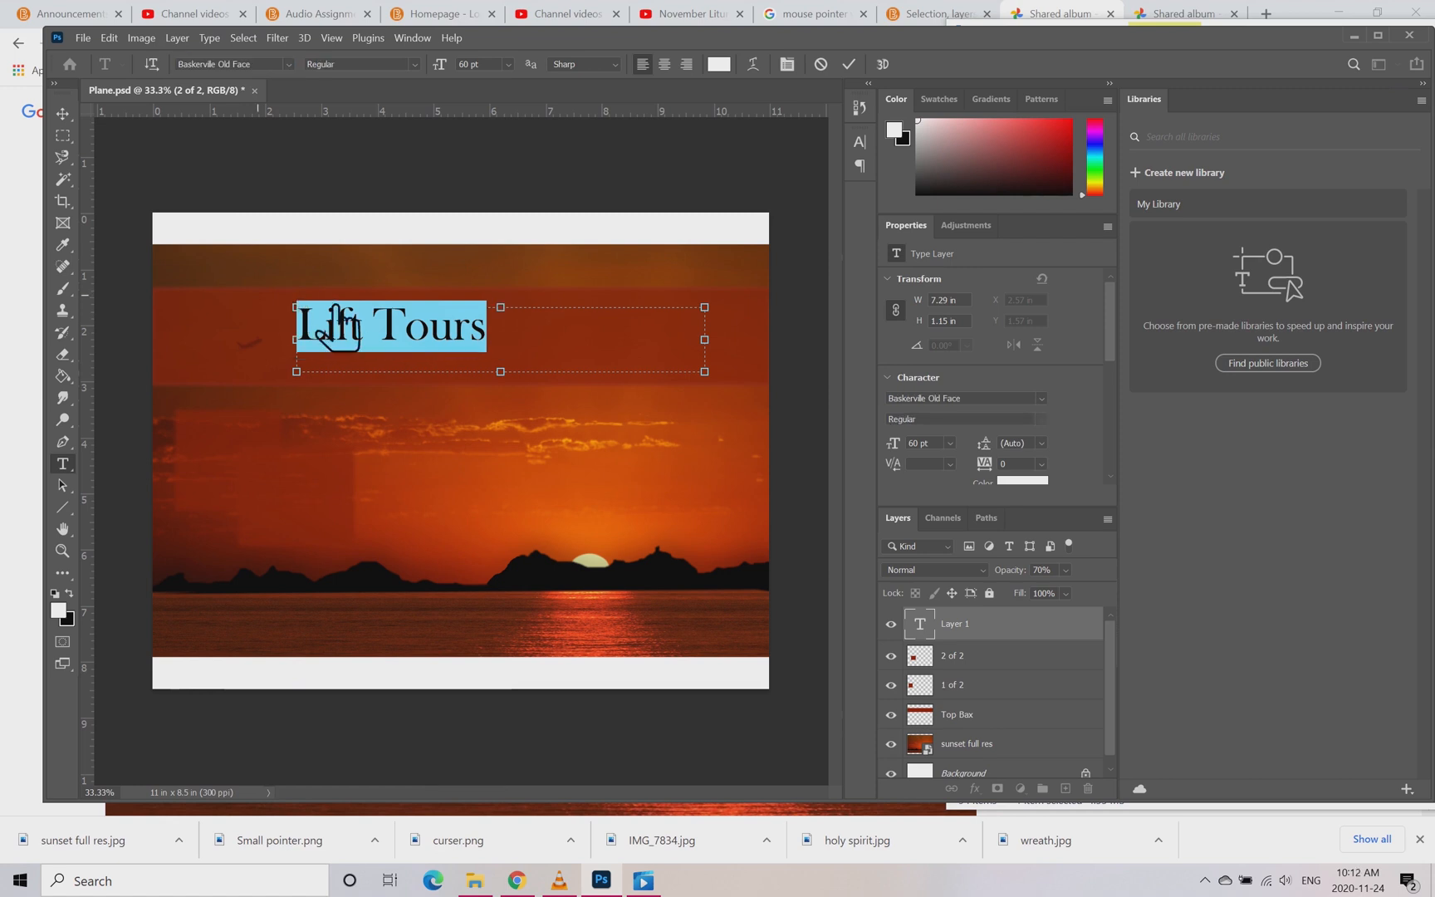
drag(705, 338, 511, 331)
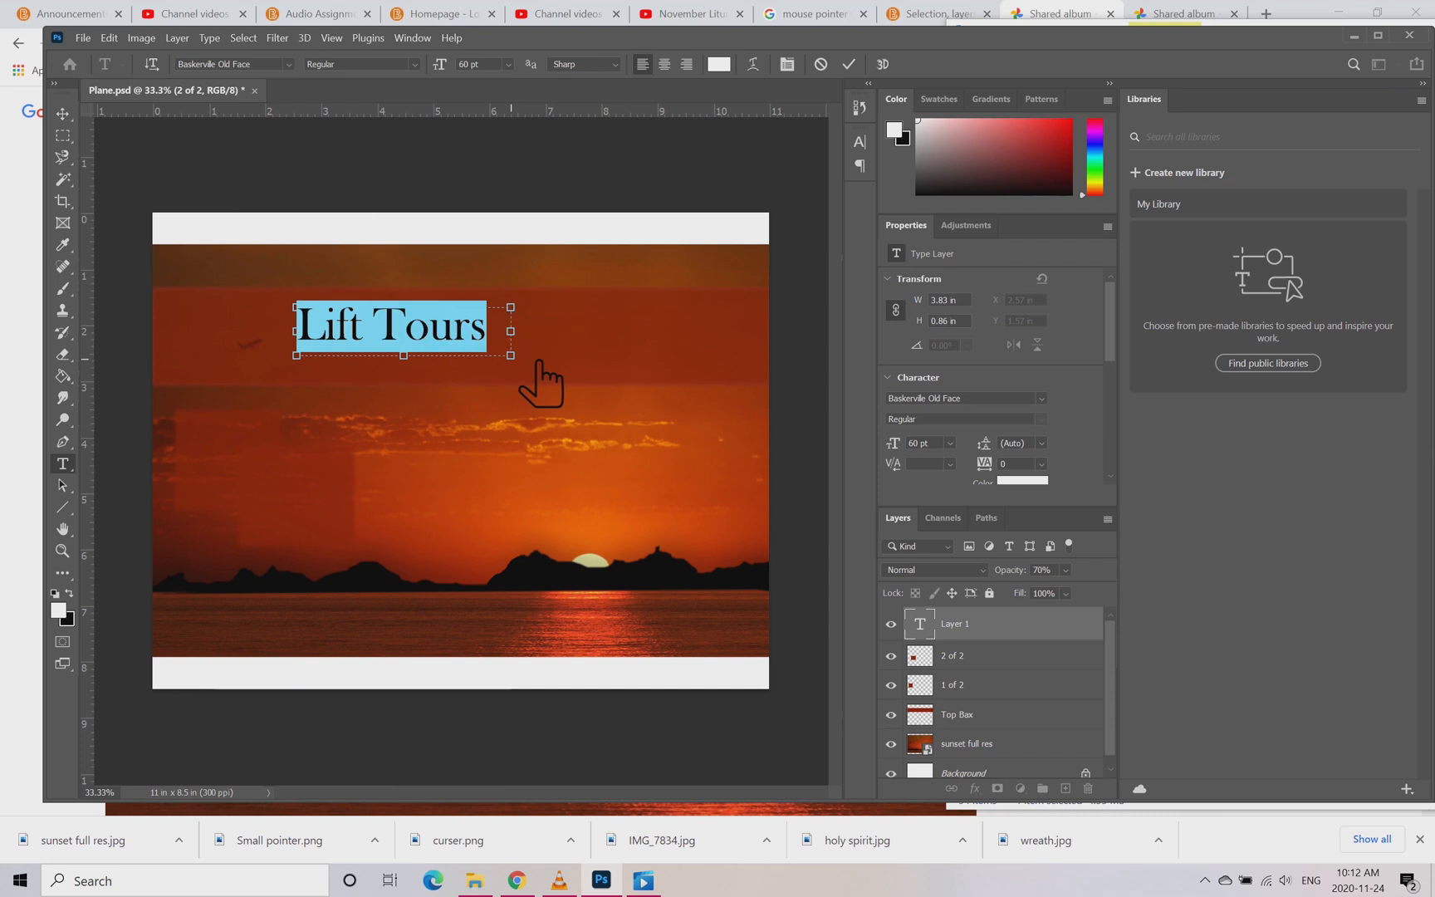
Step: Scale the Lift Tours text to about 120% and move it towards the middle of the title band
click(559, 879)
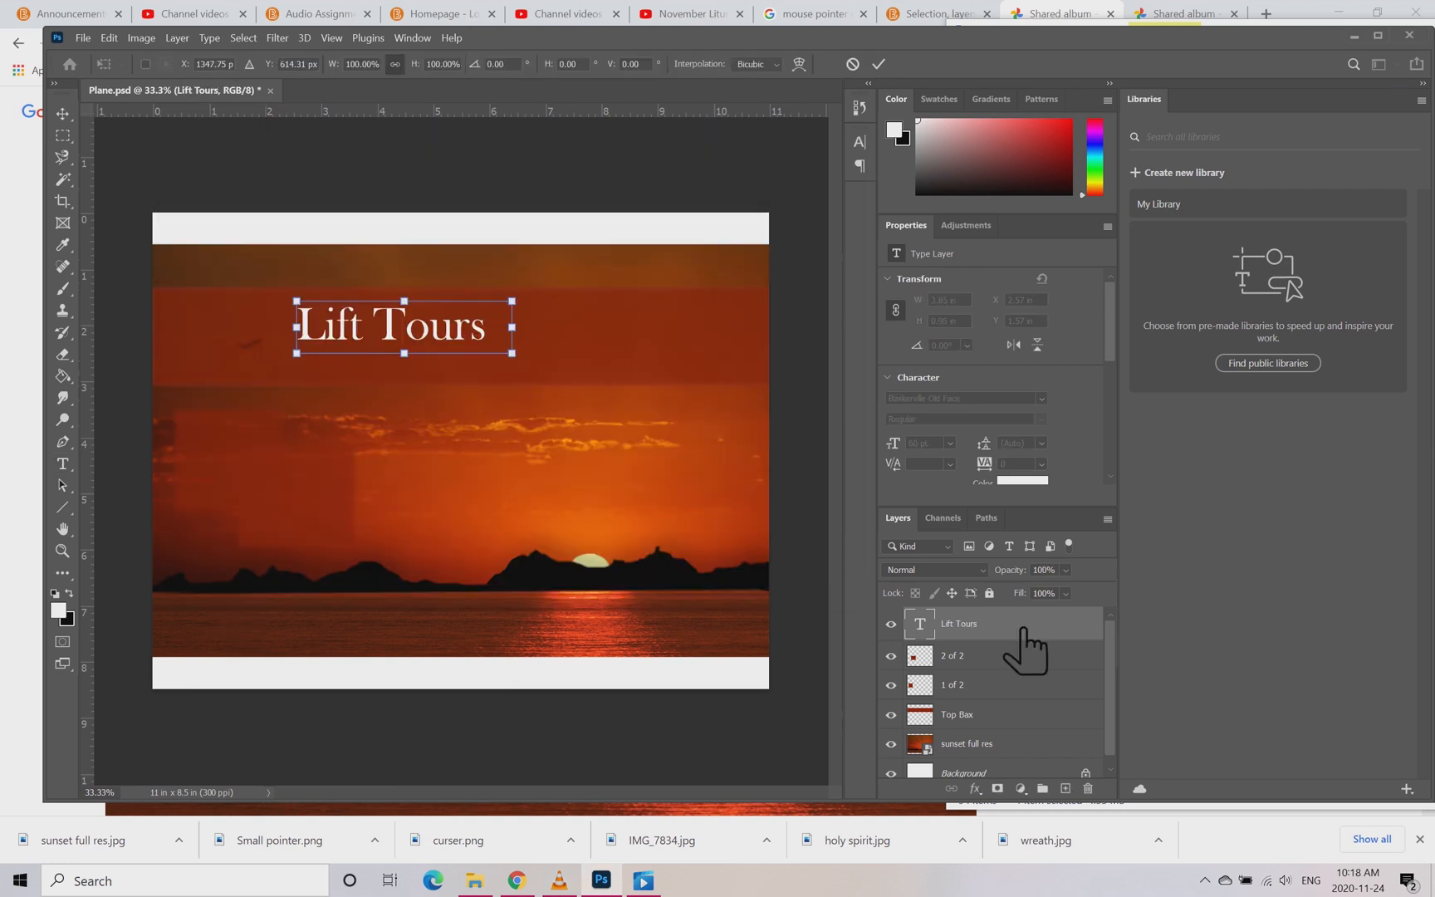
drag(515, 356, 611, 351)
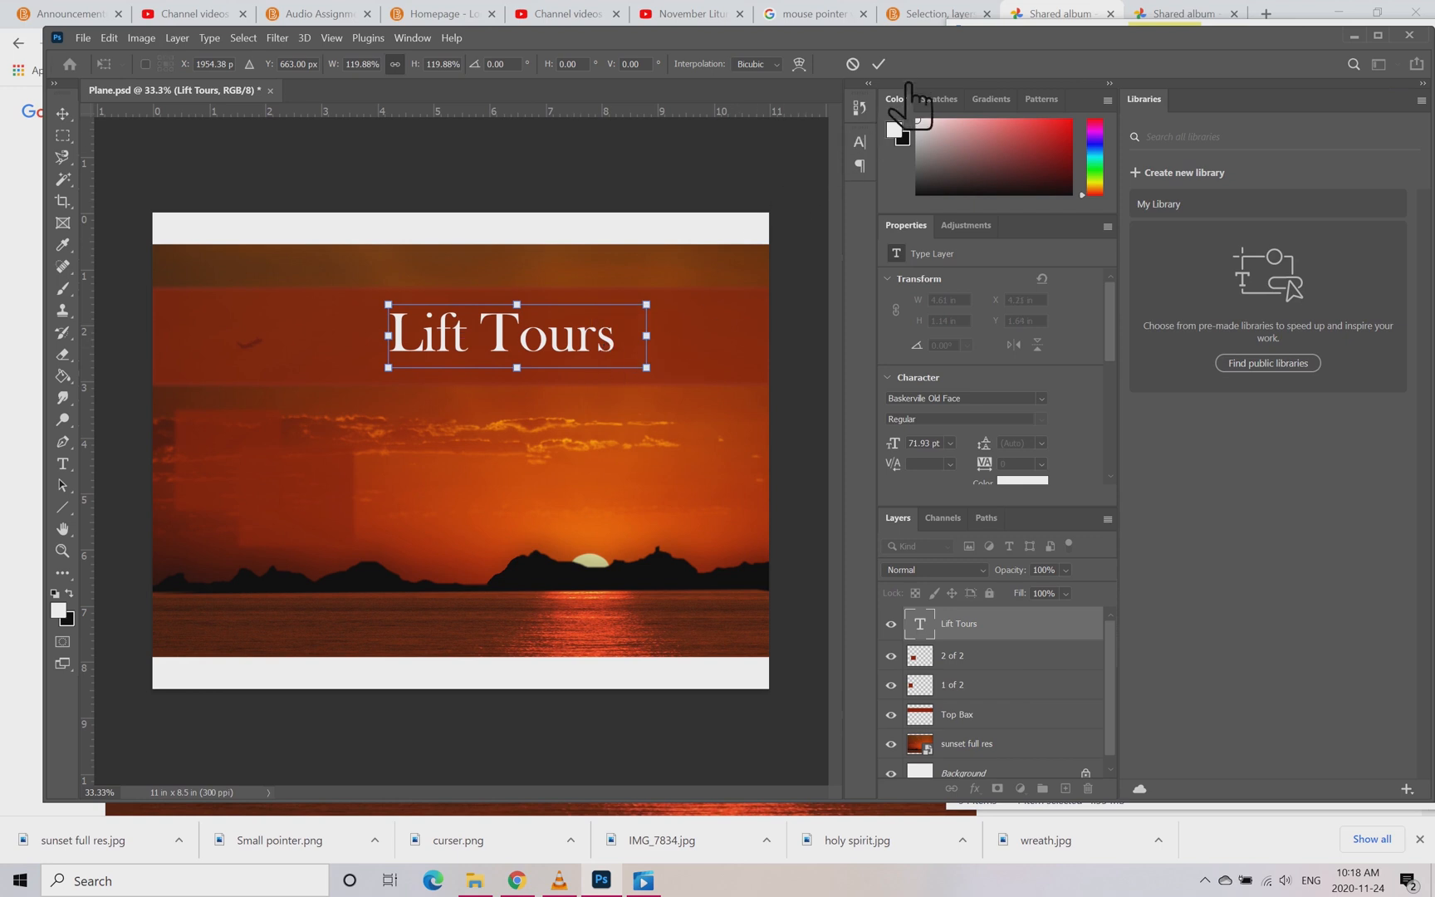
click(879, 64)
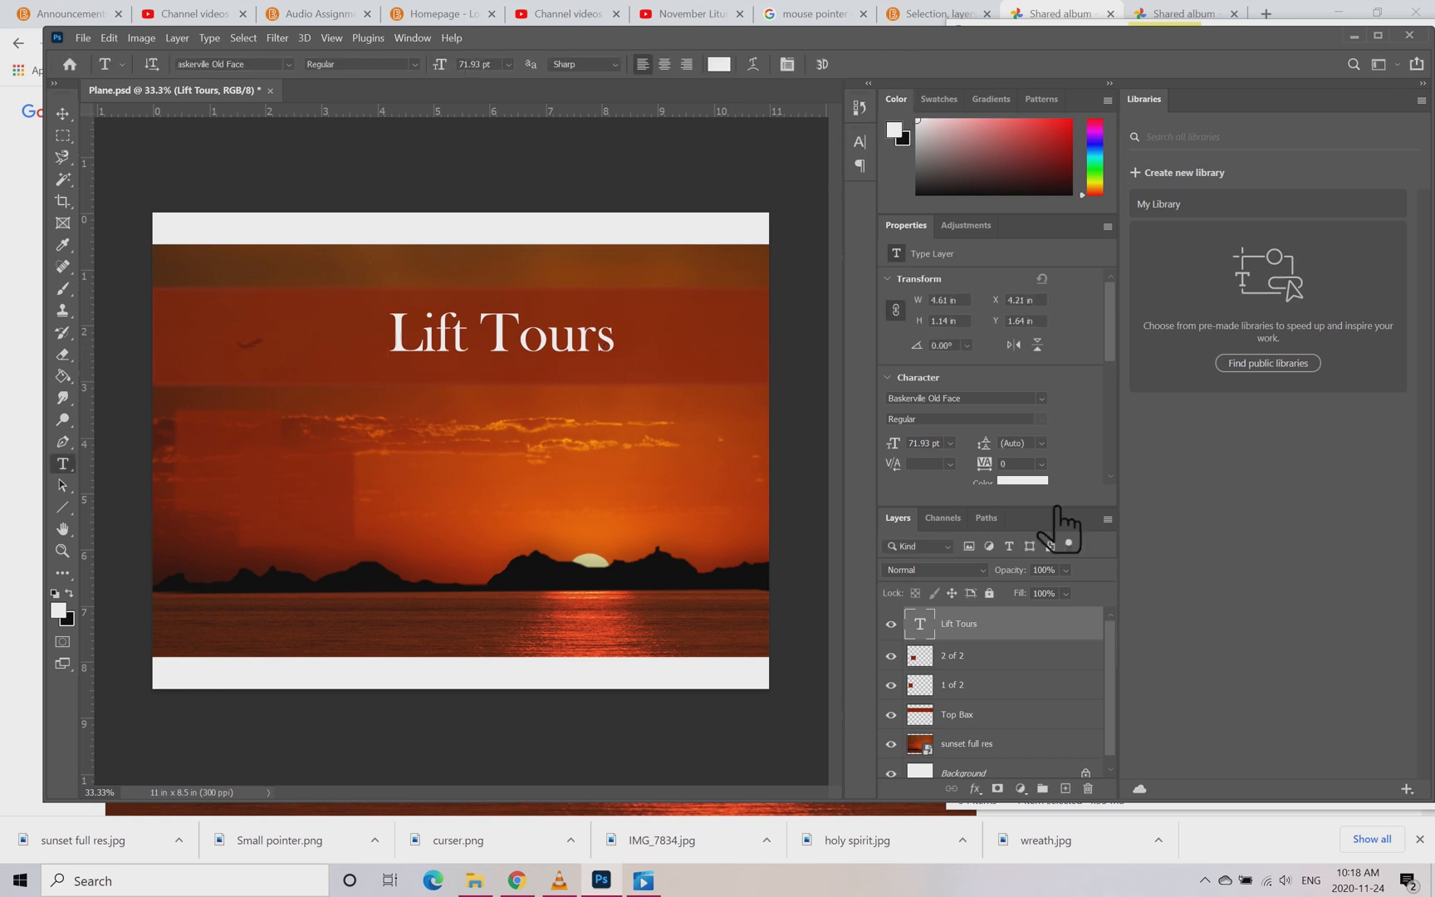
Step: Add a drop shadow to the Lift Tours text layer with its blend mode set to Vivid Light
double_click(1070, 640)
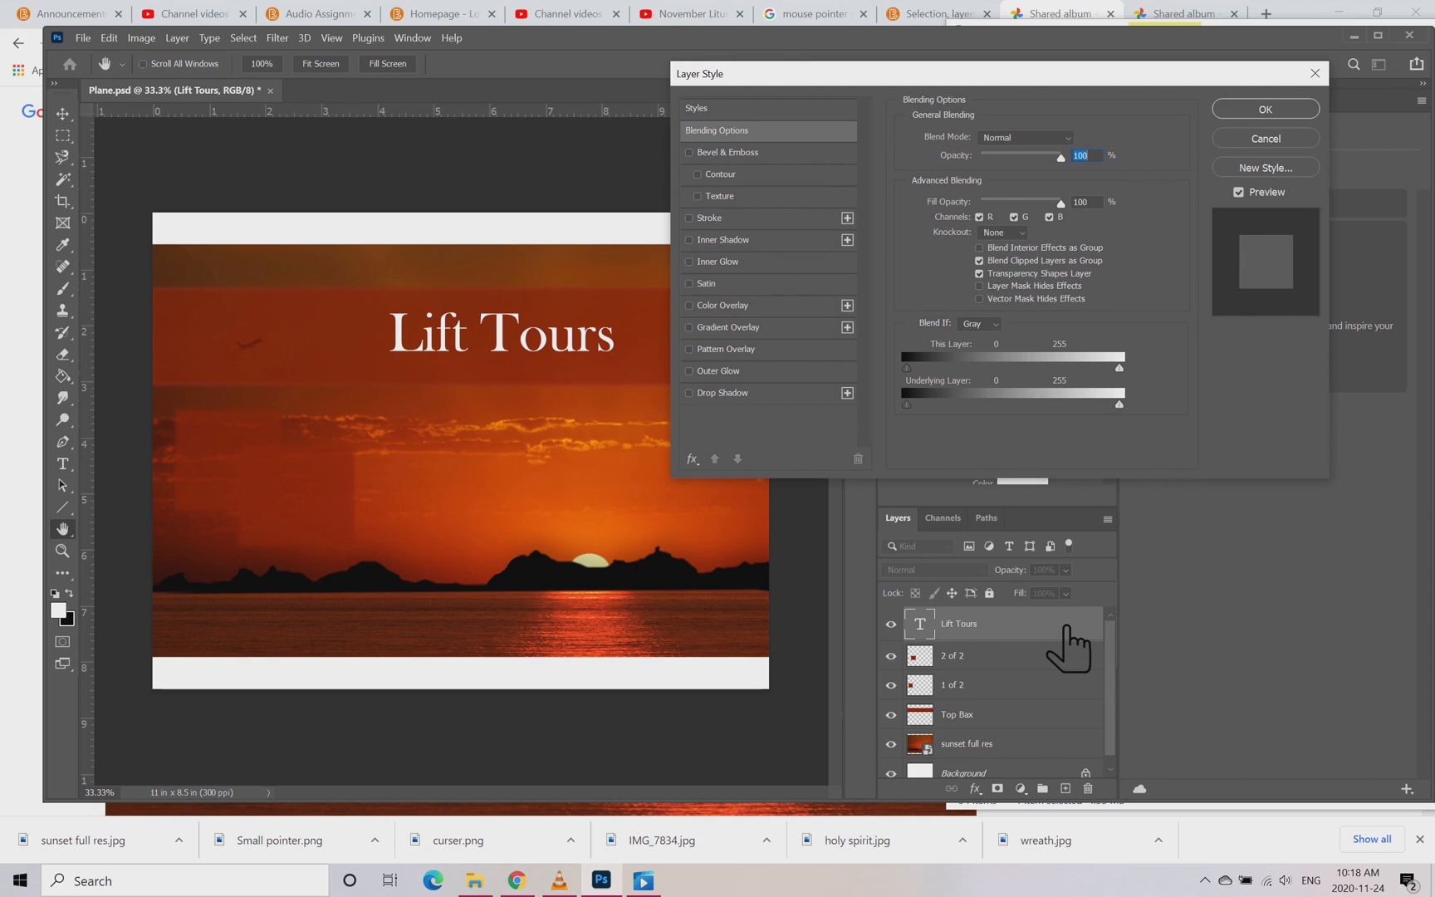
click(742, 395)
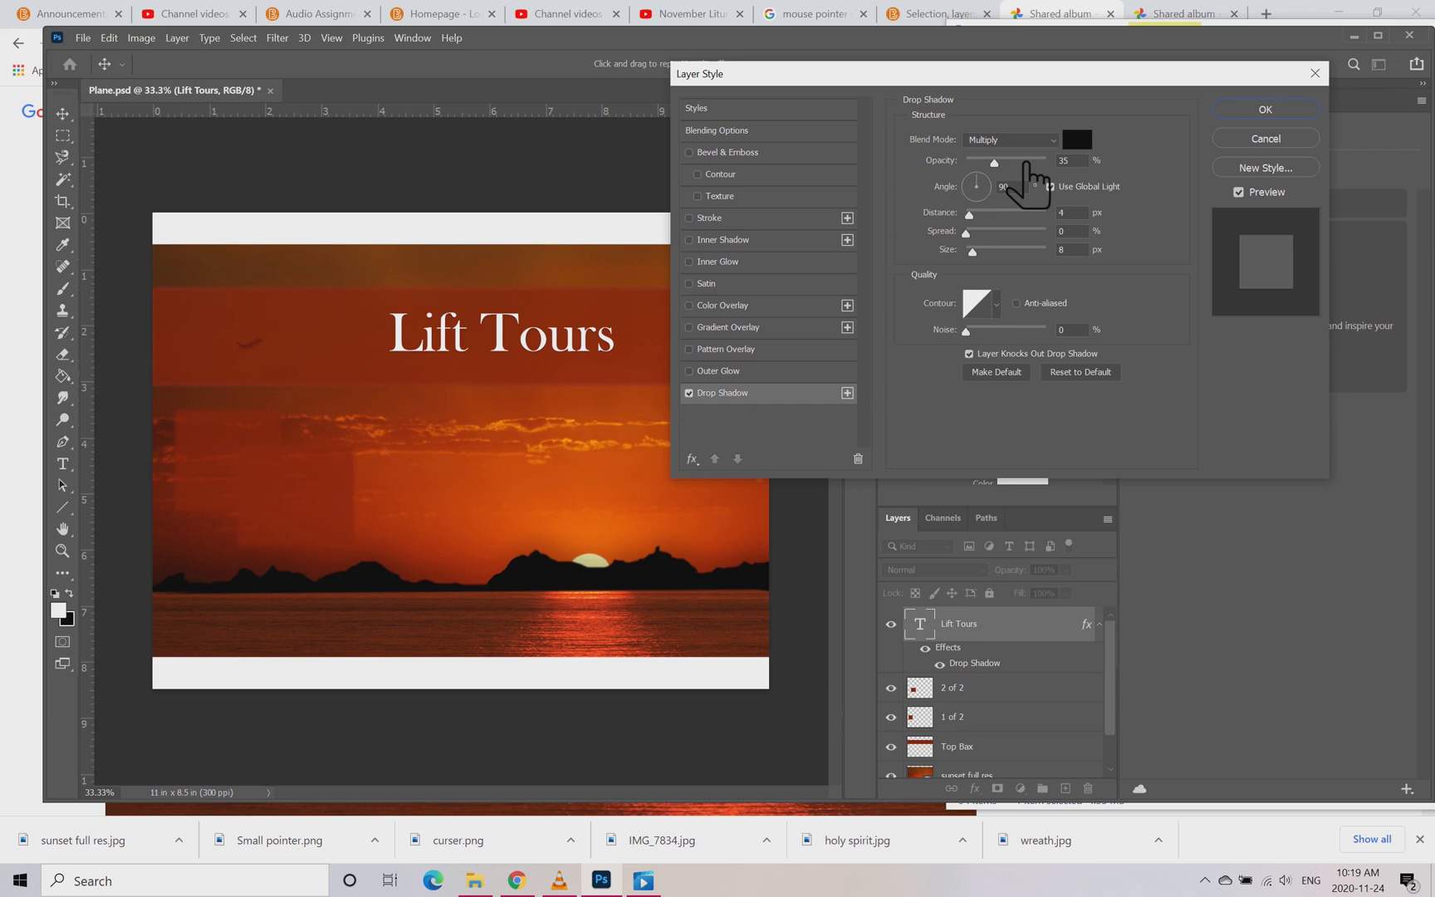
click(1059, 141)
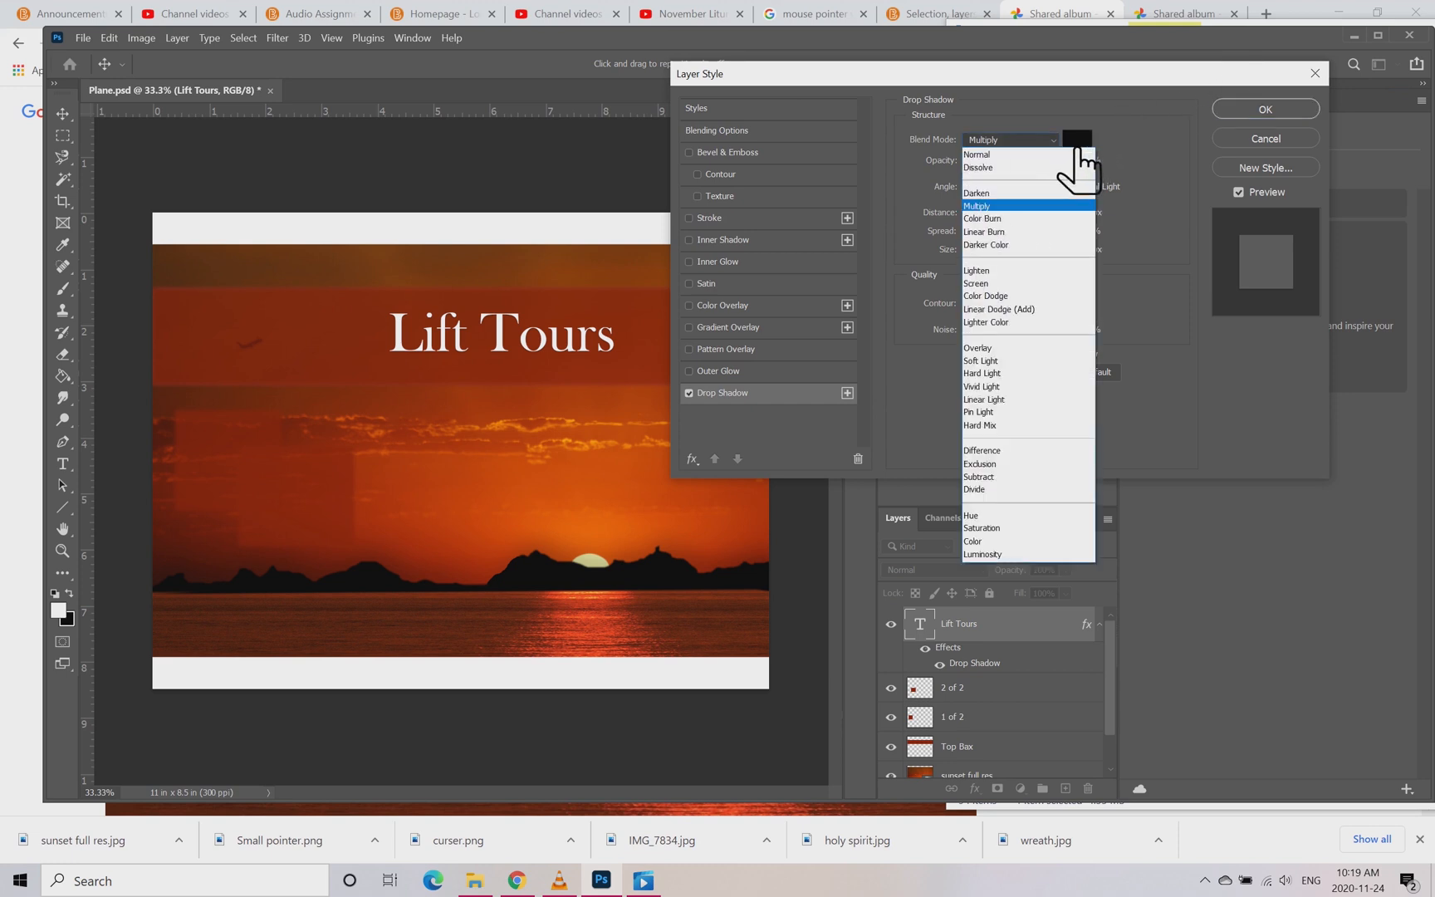
click(1029, 388)
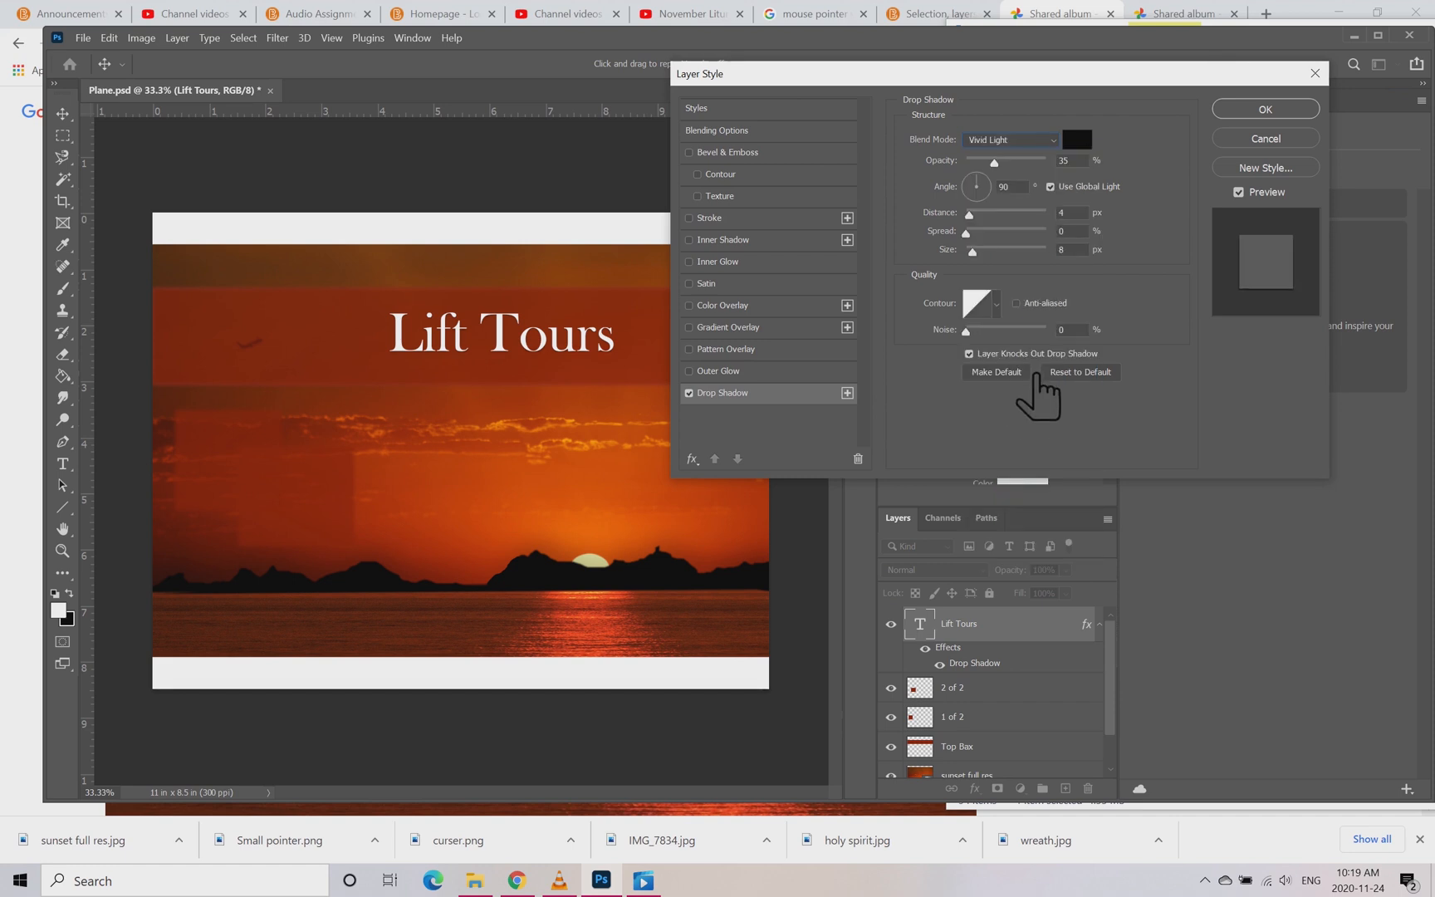
Step: Set the drop shadow's colour to dark crimson 75081f
click(1082, 140)
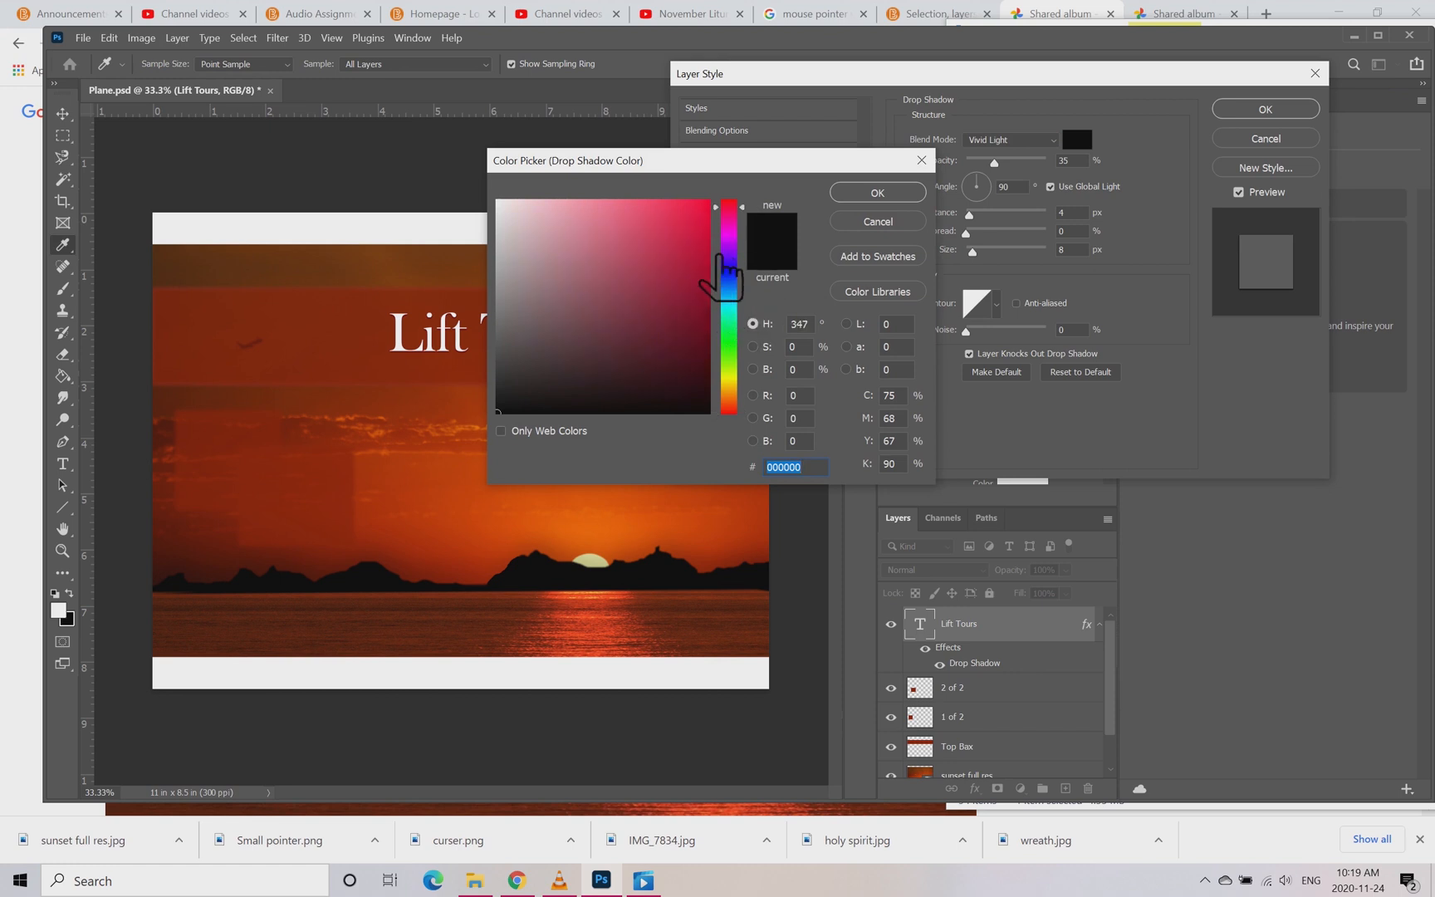
click(689, 279)
drag(689, 279, 687, 305)
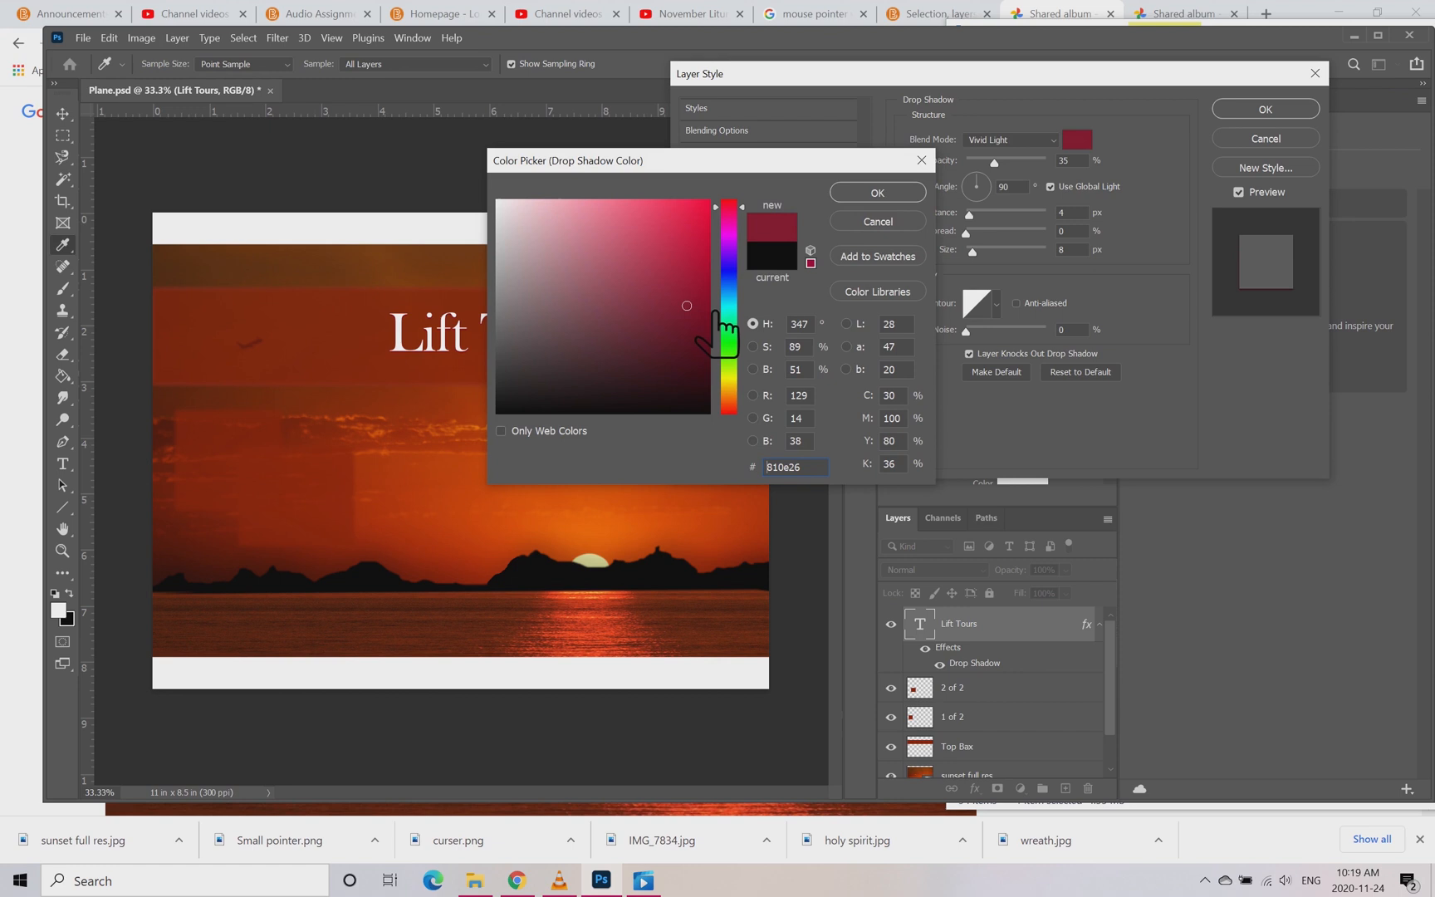
click(696, 316)
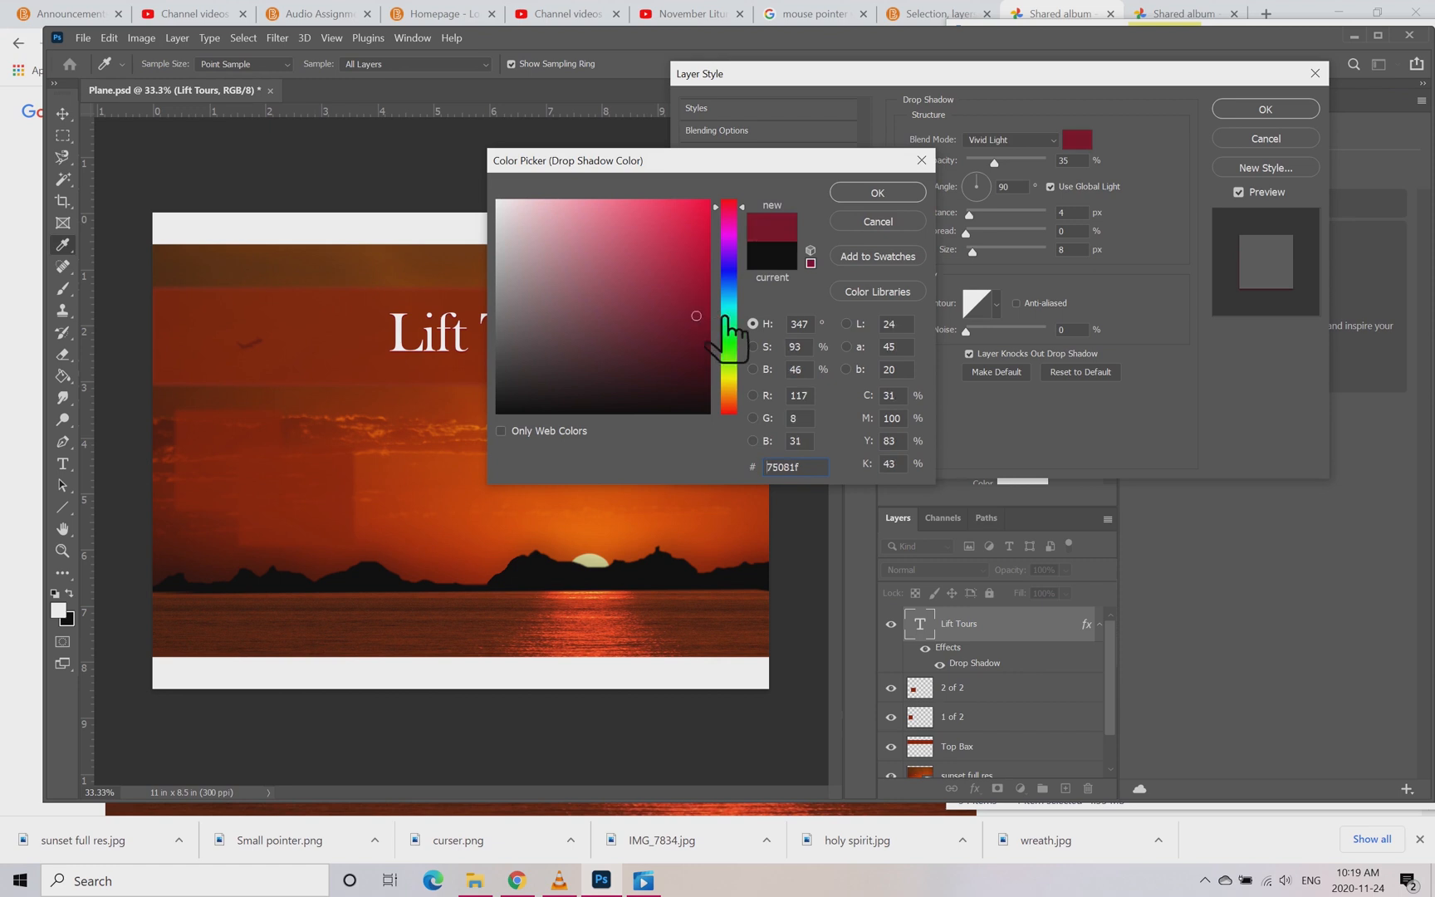
click(912, 198)
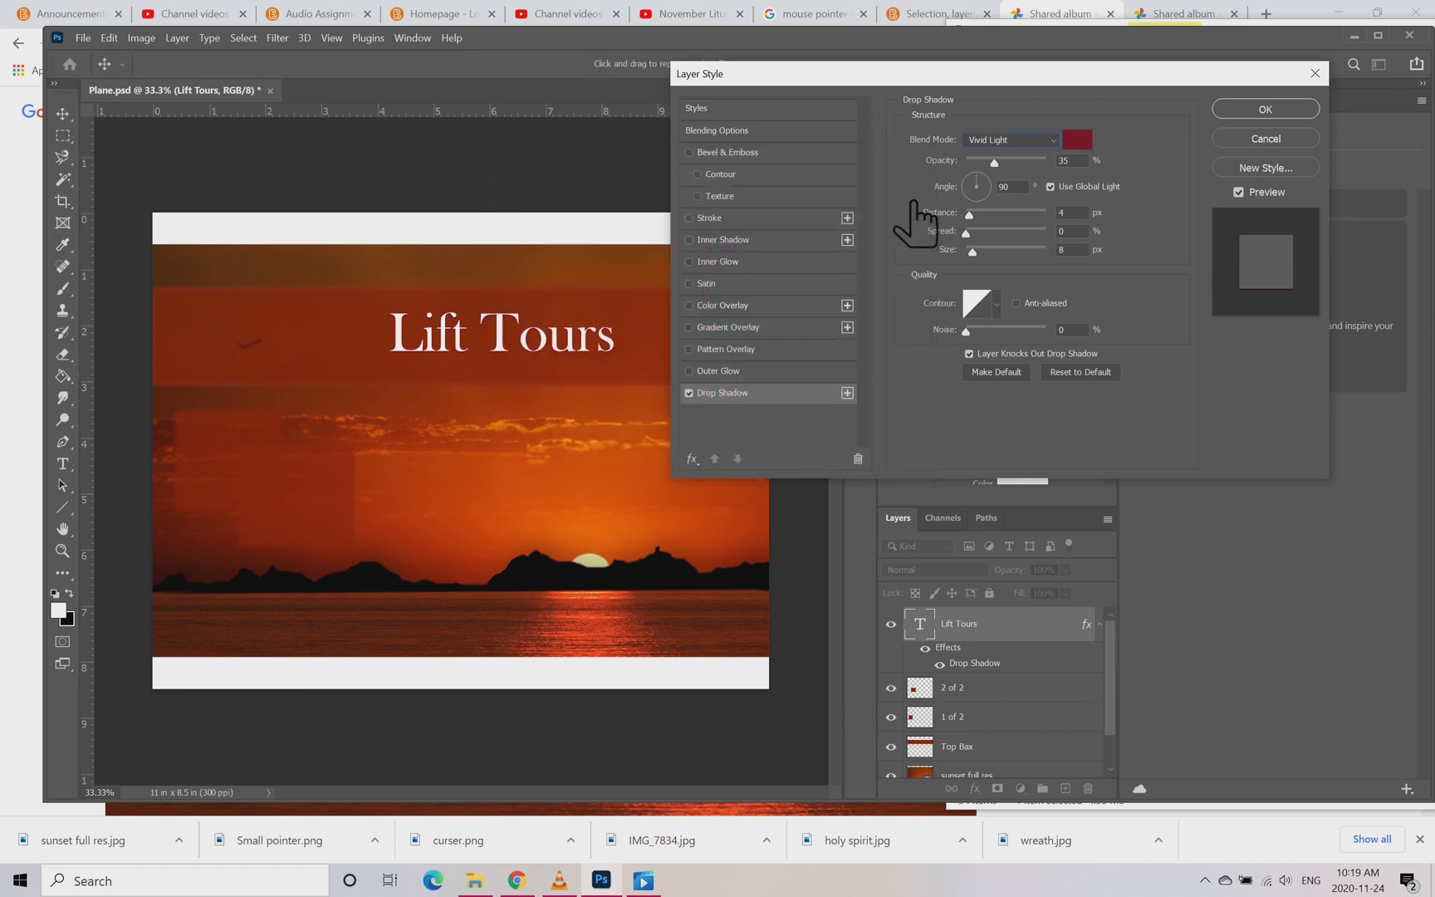
Step: Reselect dark crimson 75081f as the Lift Tours drop shadow colour
click(1077, 139)
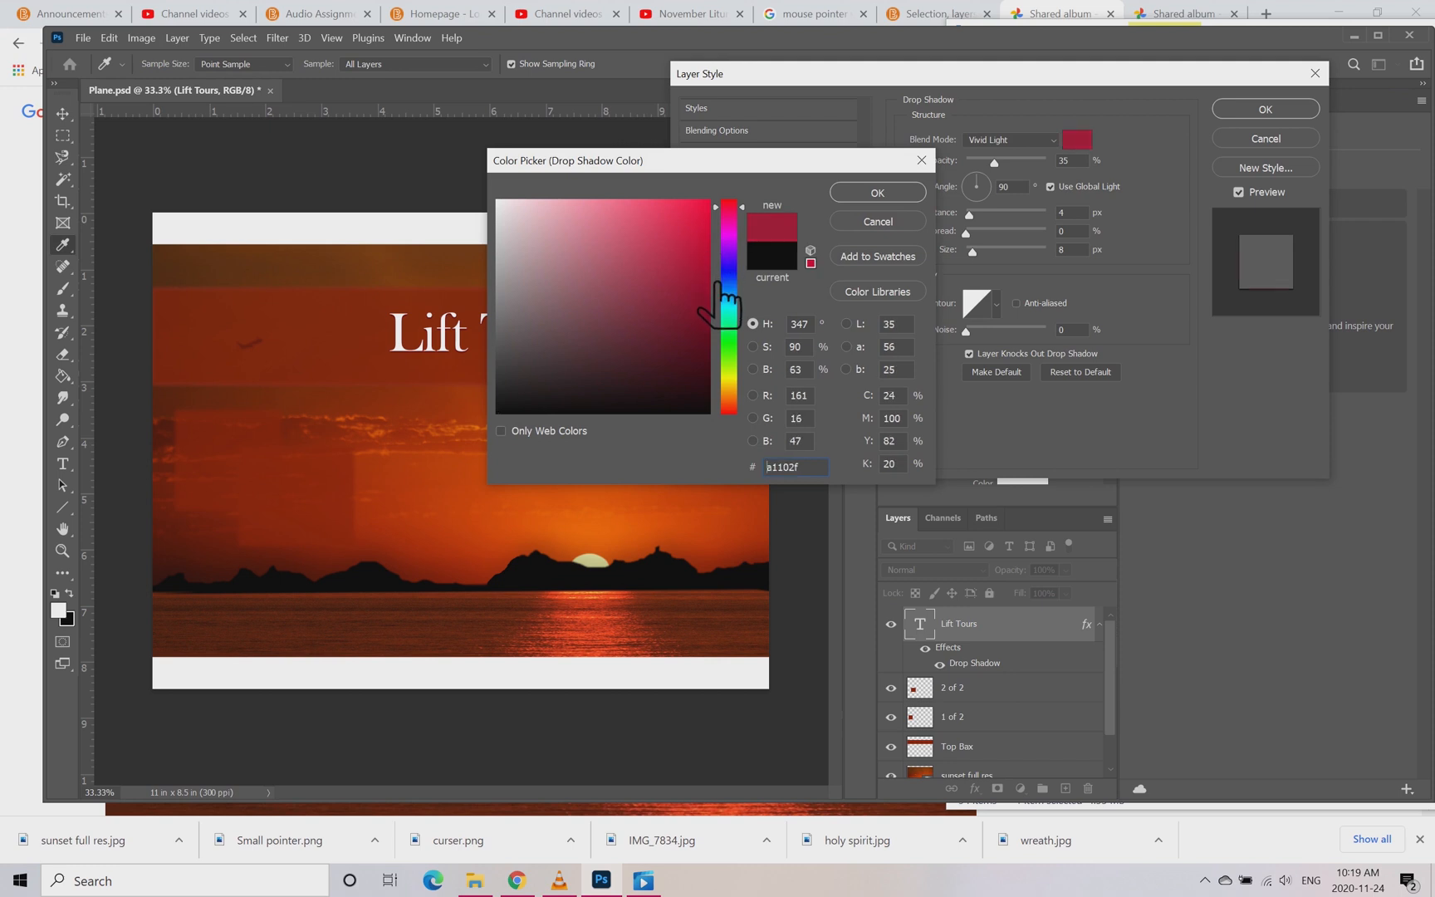
click(687, 304)
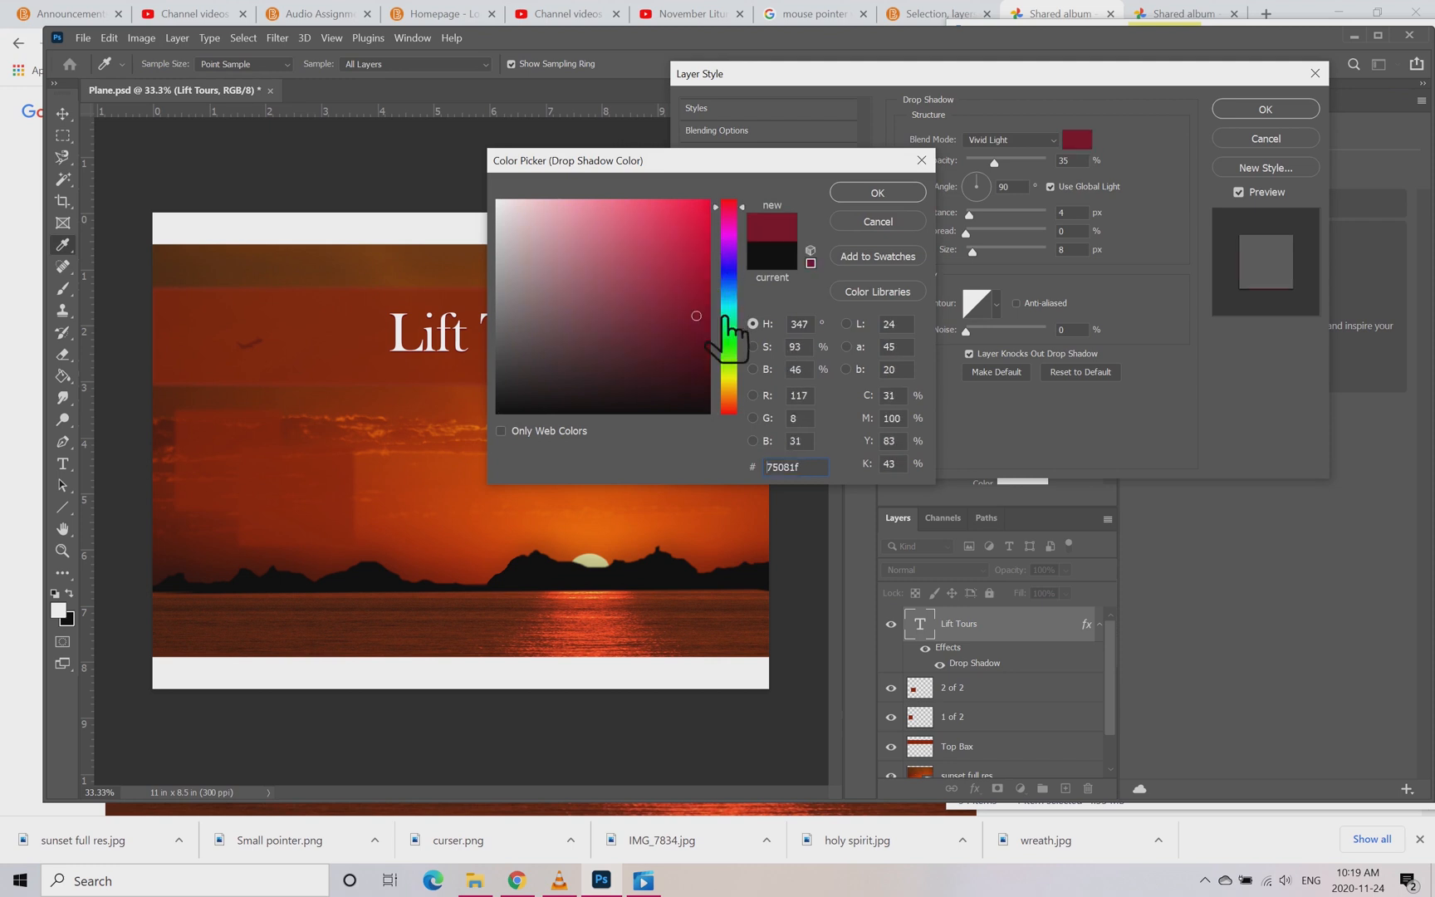
click(696, 315)
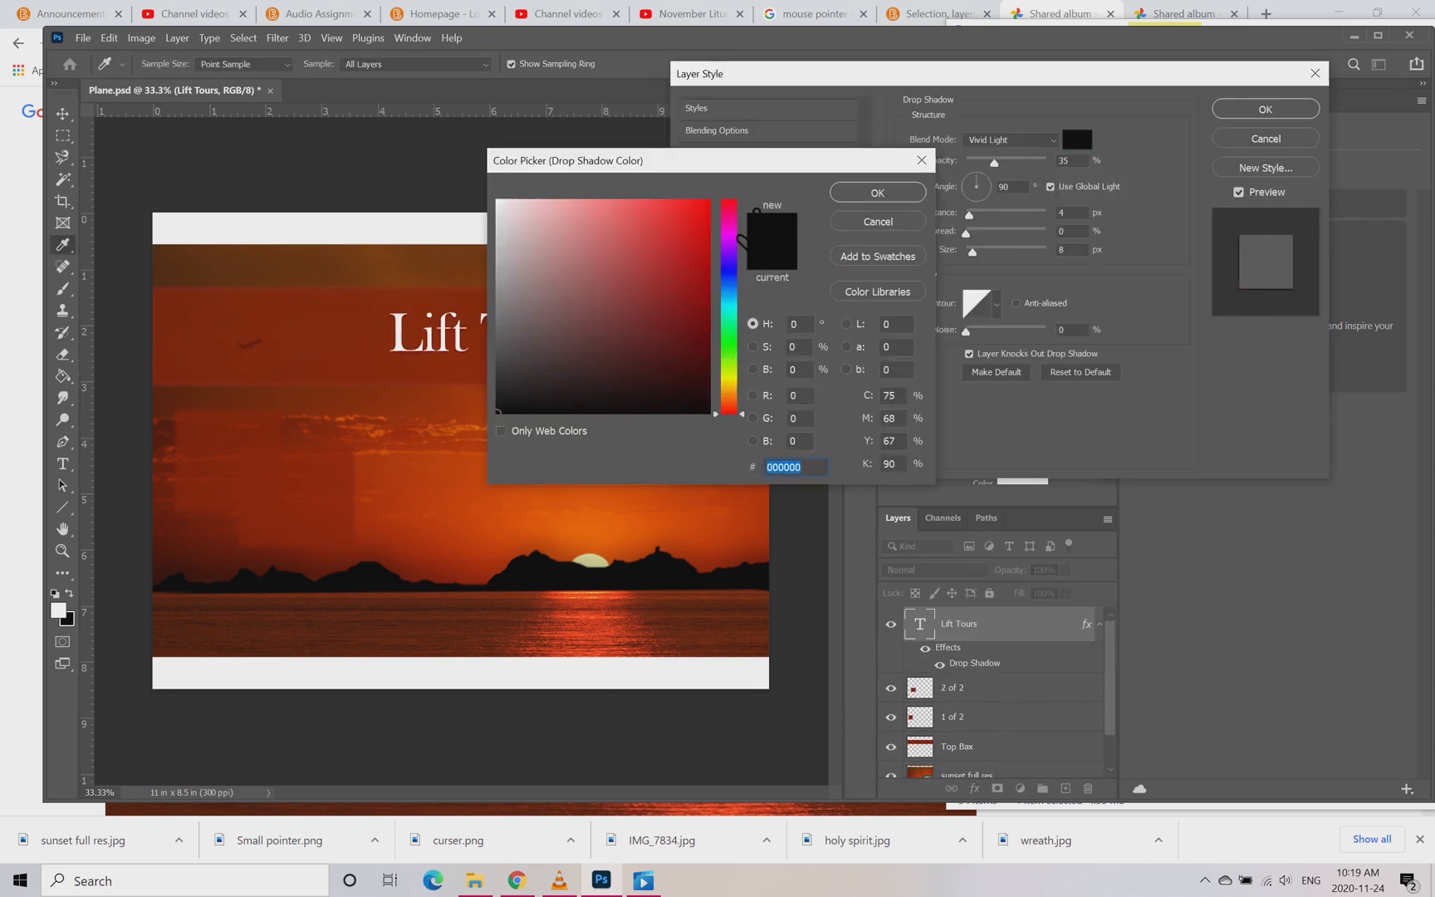
click(736, 207)
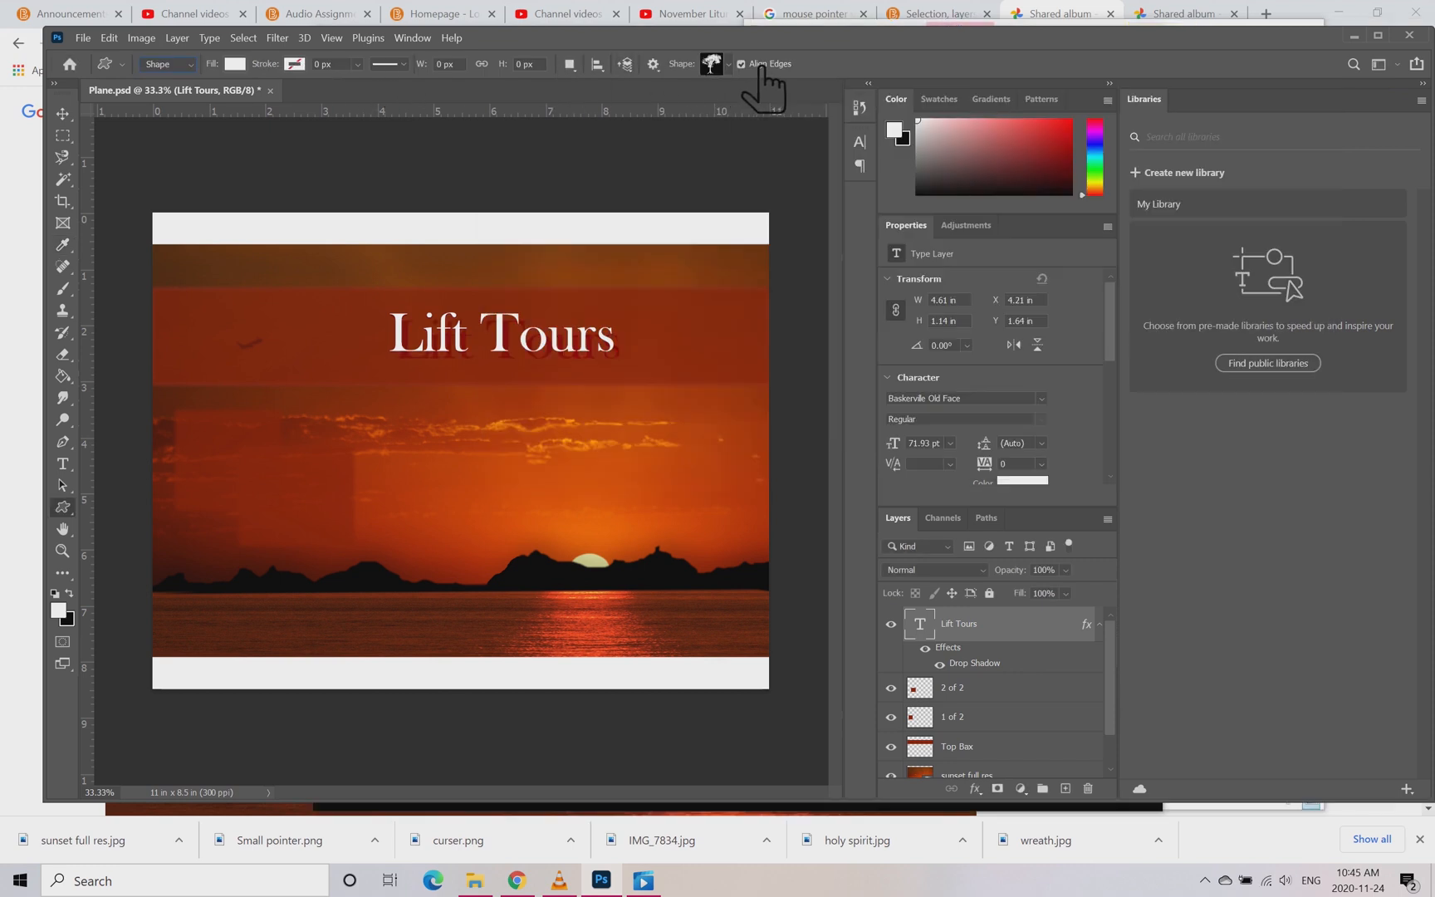
Step: Examine the custom shape picker's options and its Leaf Trees, Boats and Wild Animals groups
click(731, 65)
click(757, 68)
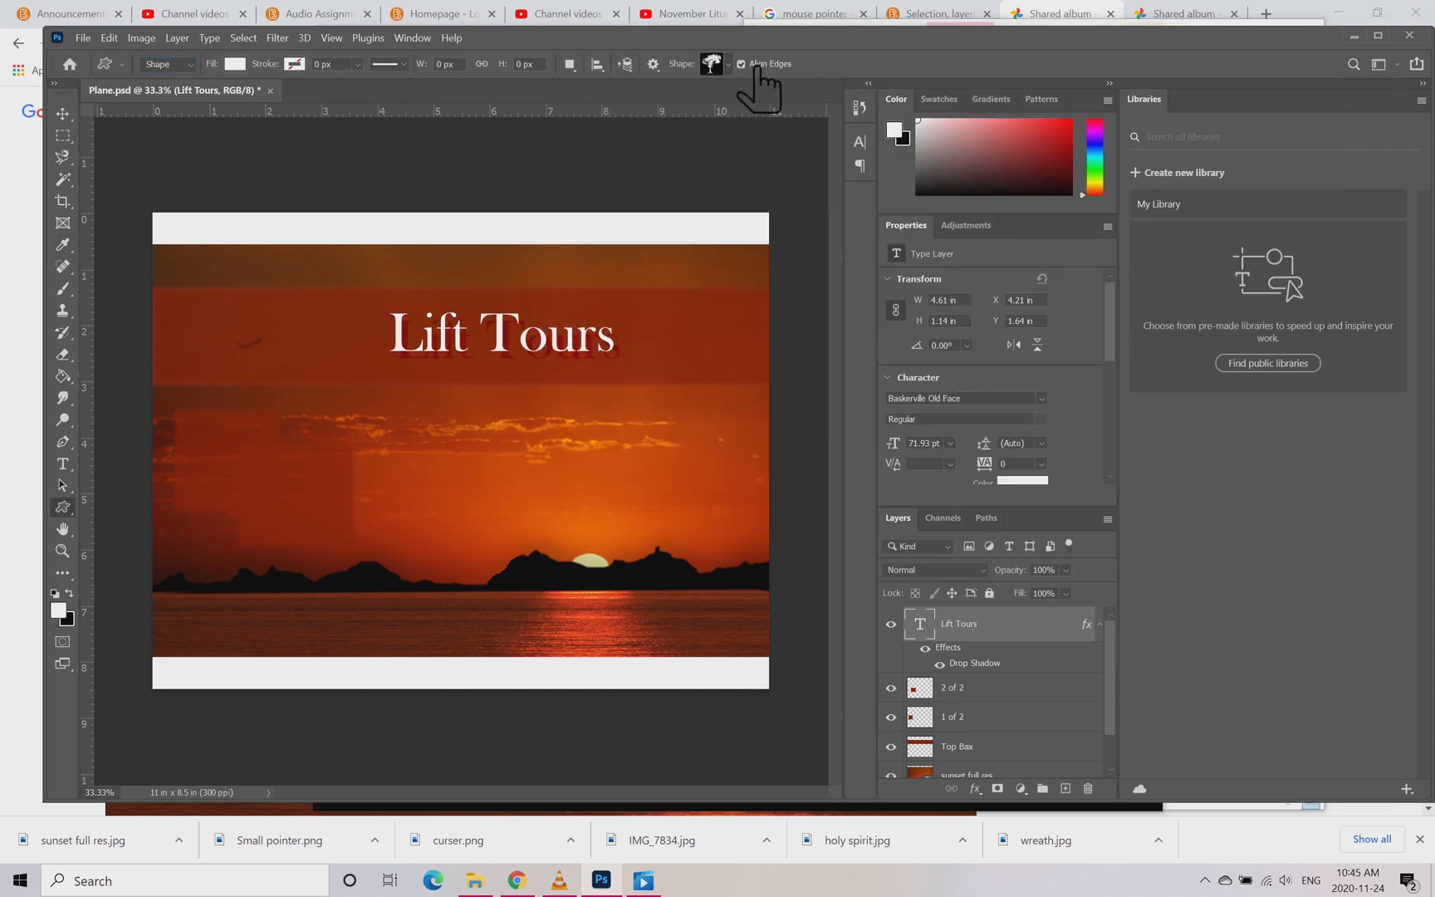
click(730, 65)
click(806, 95)
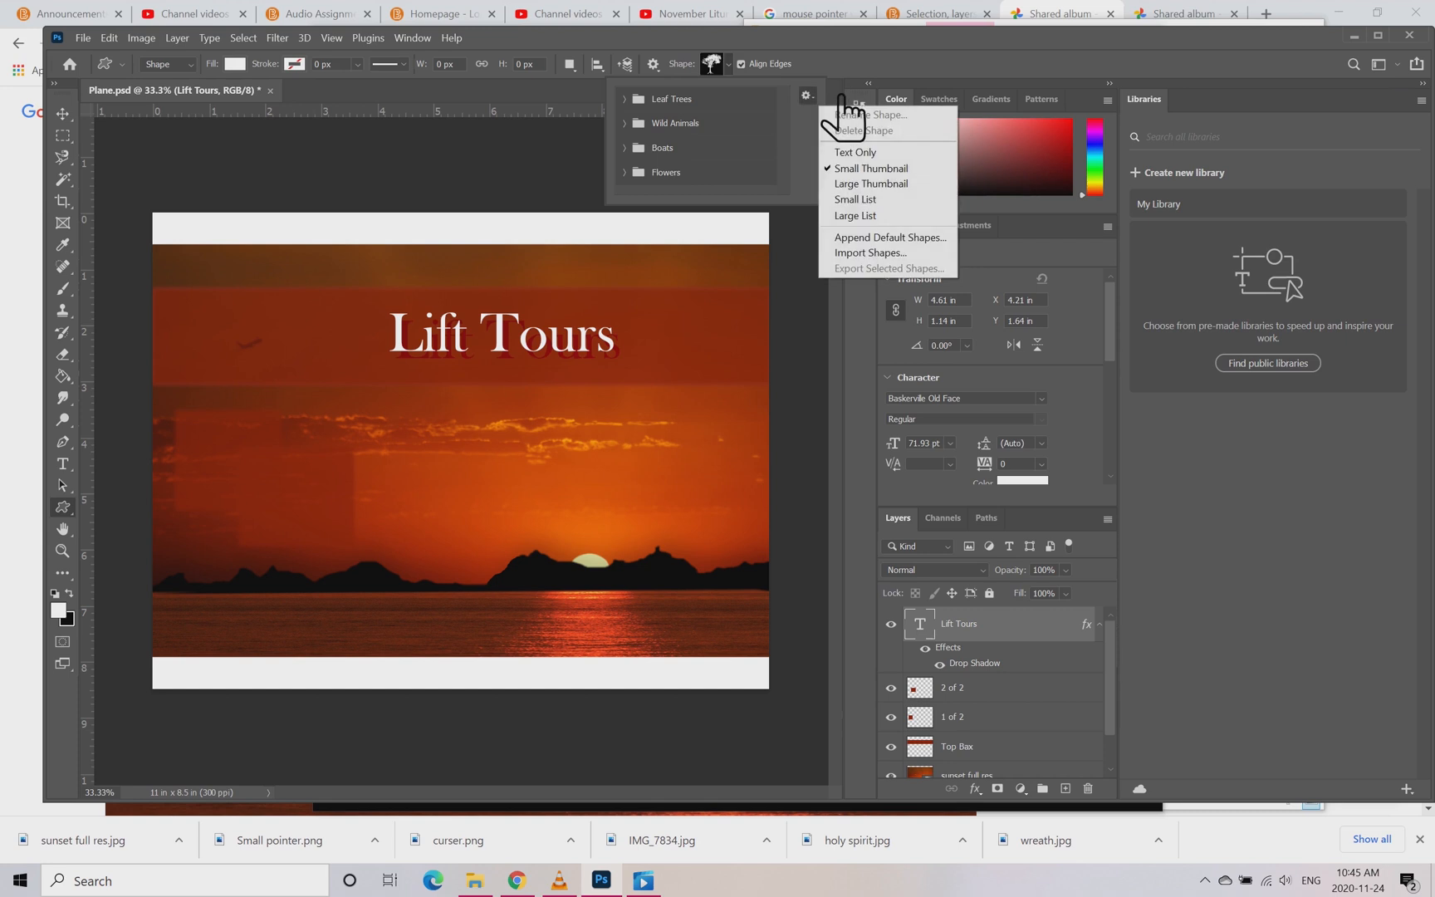
click(841, 97)
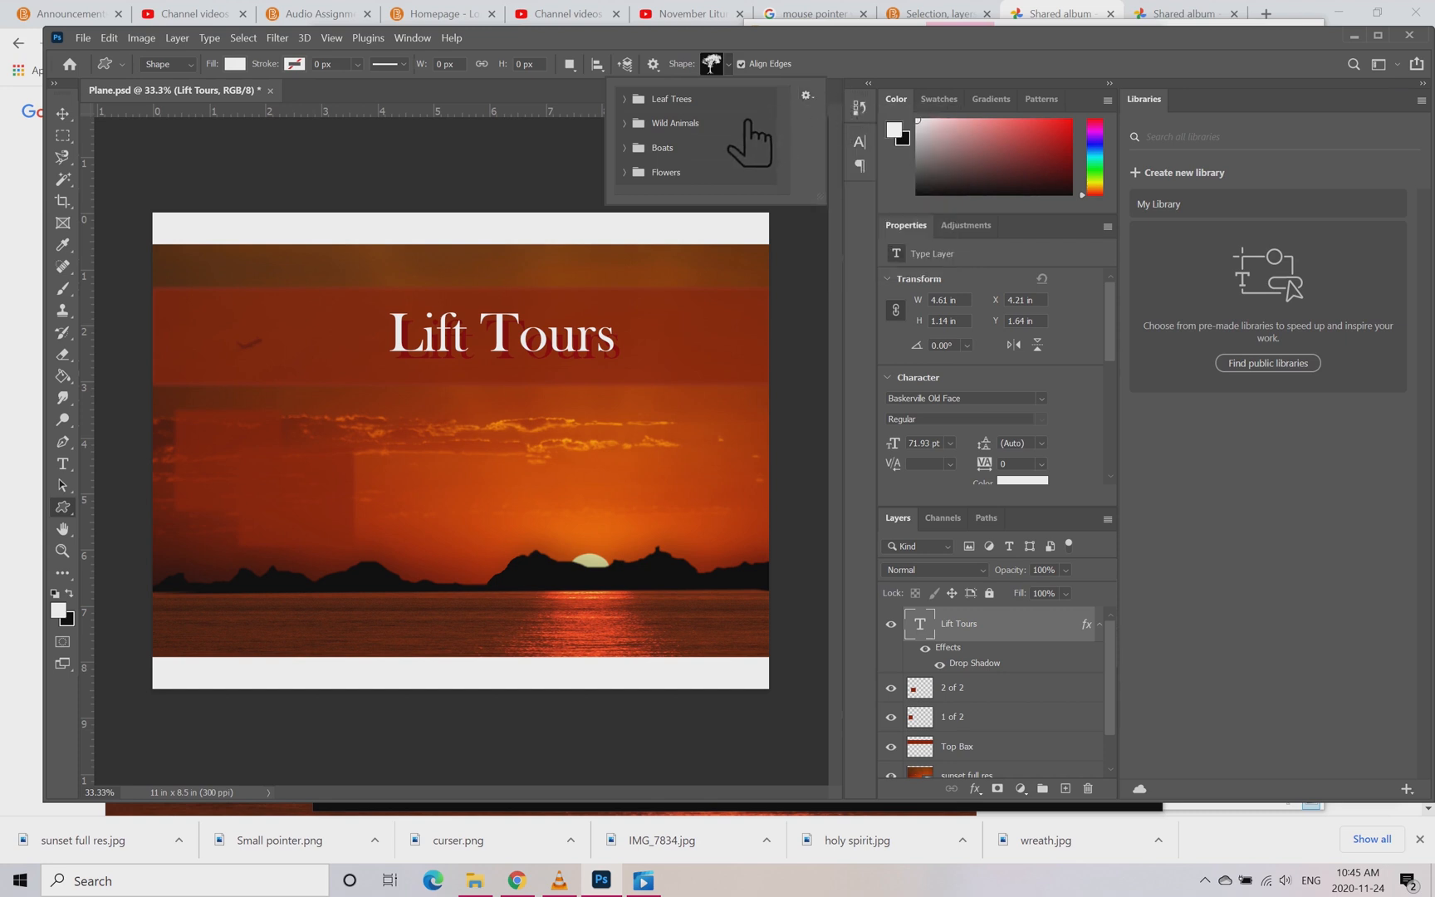
click(652, 99)
click(652, 99)
click(656, 148)
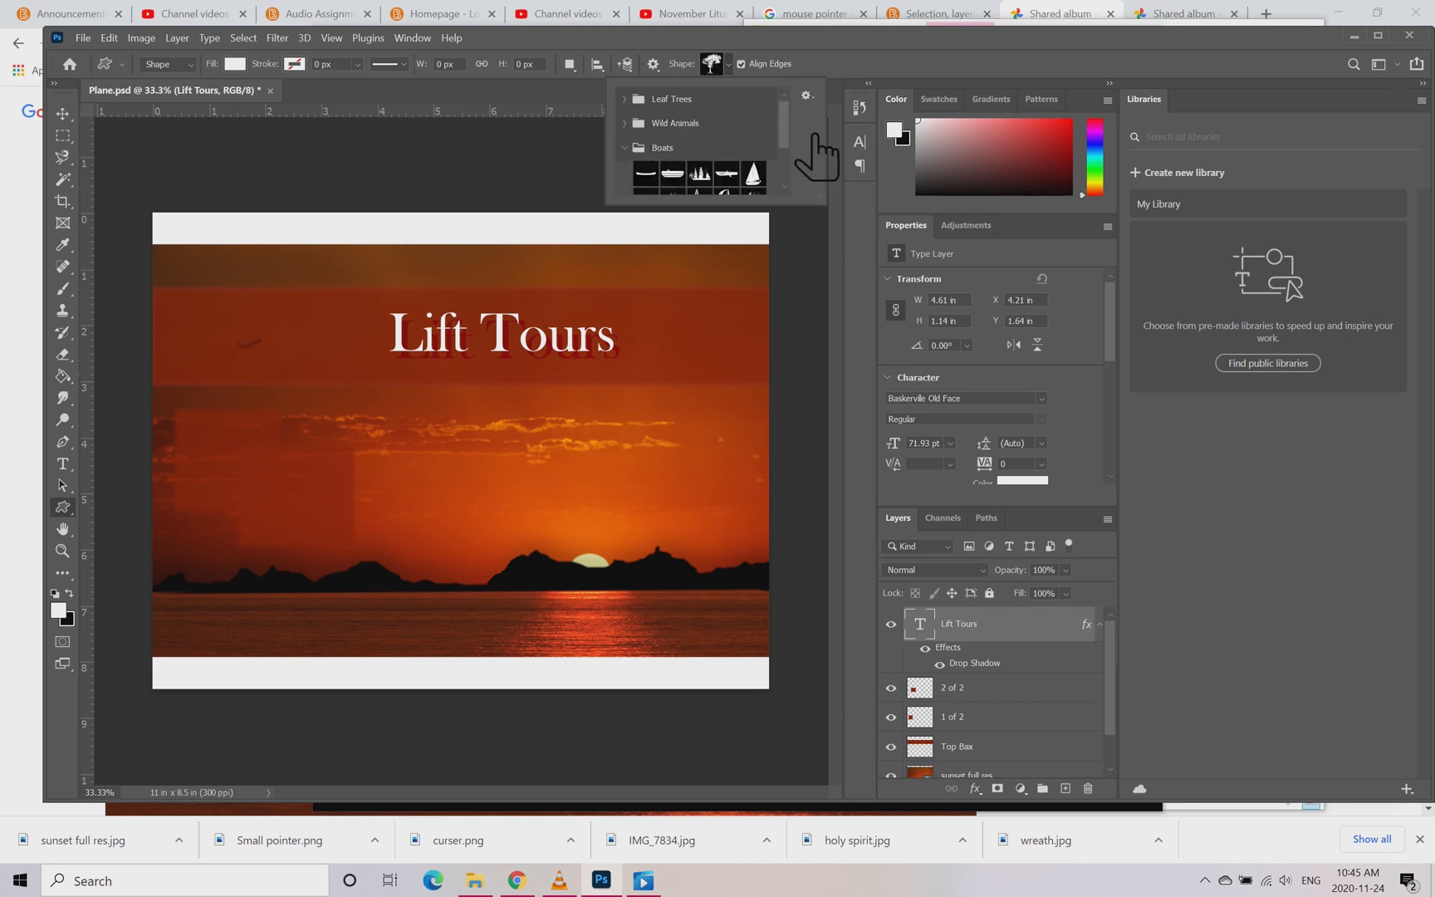
scroll(813, 166, down, 3)
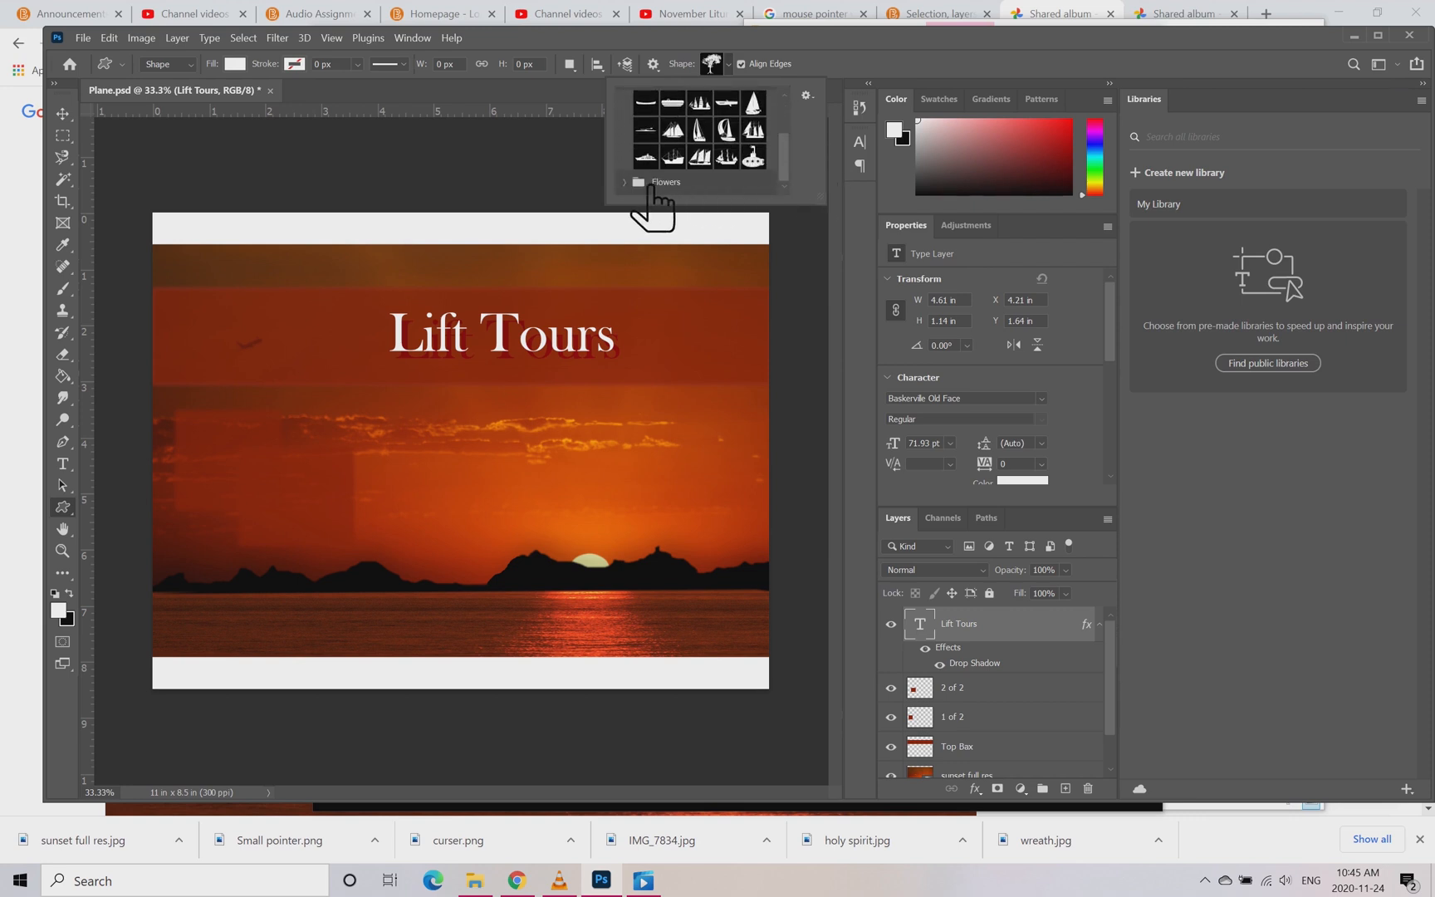
scroll(810, 166, up, 3)
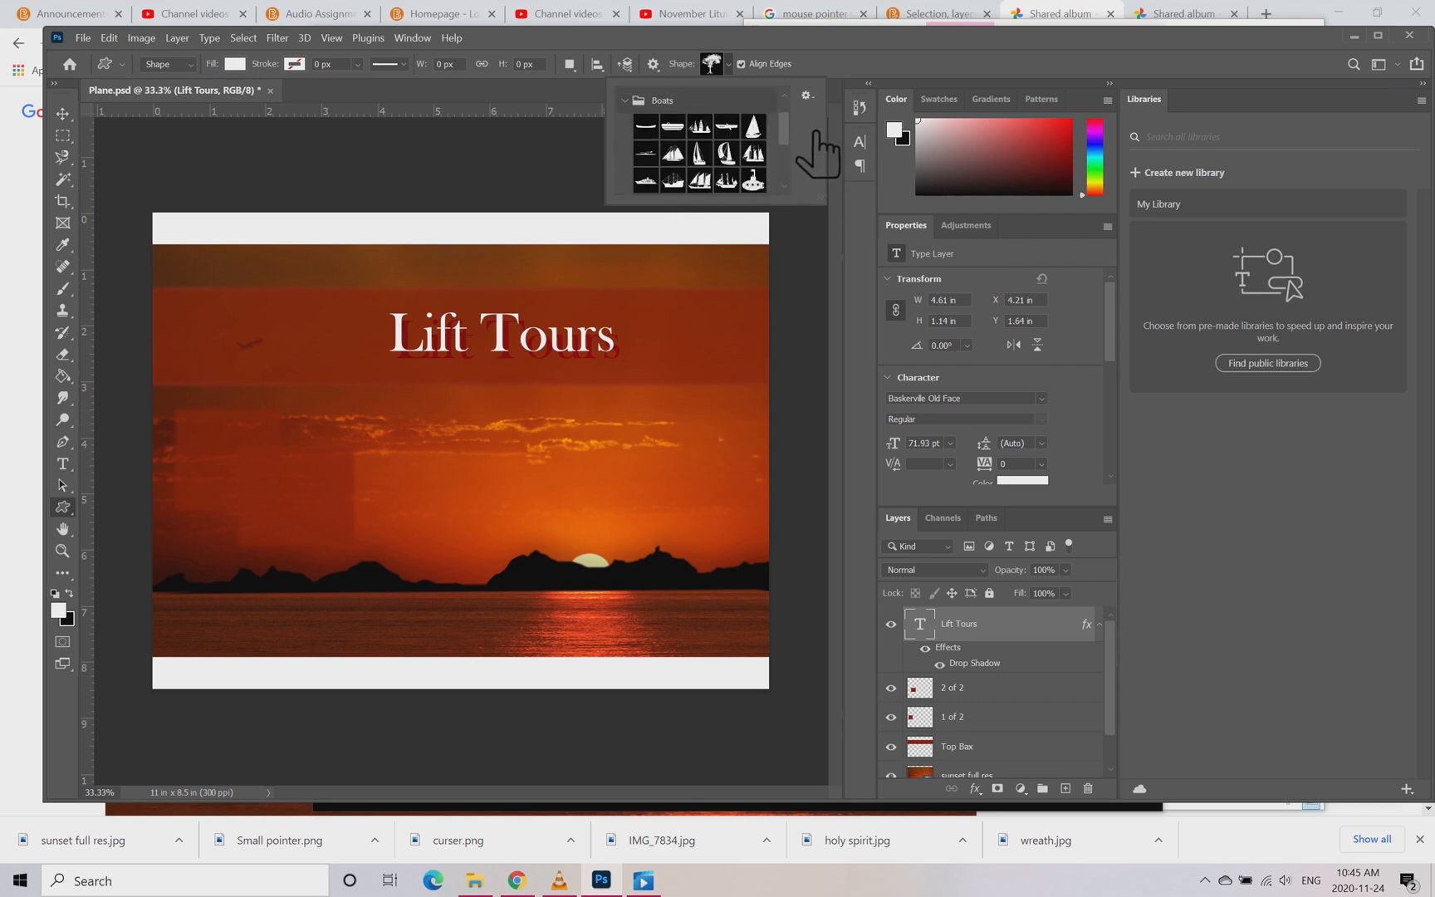
click(657, 123)
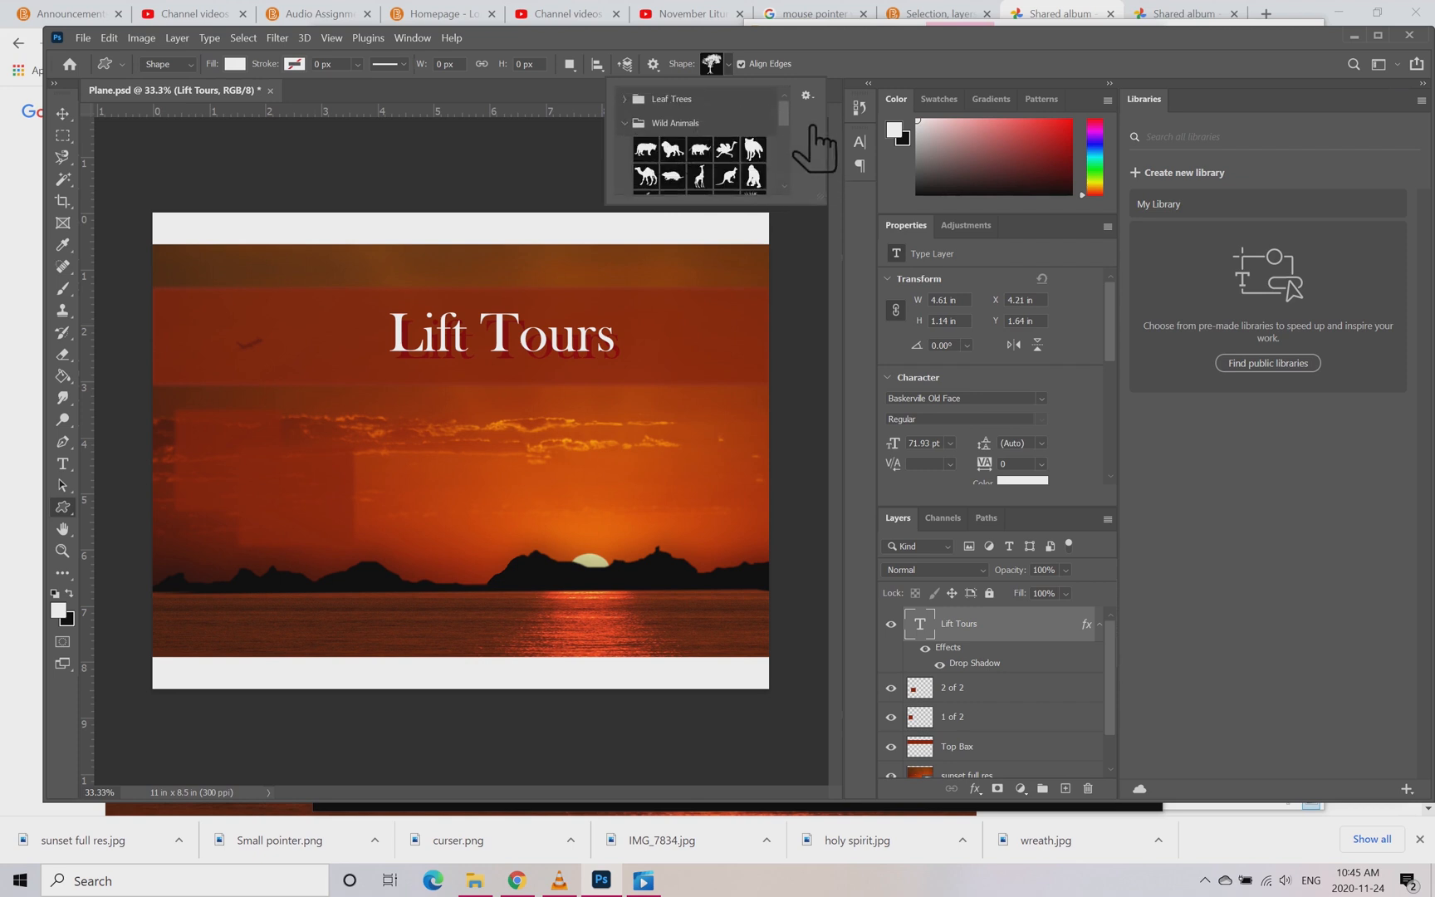
Step: Draw the first Flowers custom shape in white at about 1592 x 1188 px below the Lift Tours title
scroll(814, 125, down, 5)
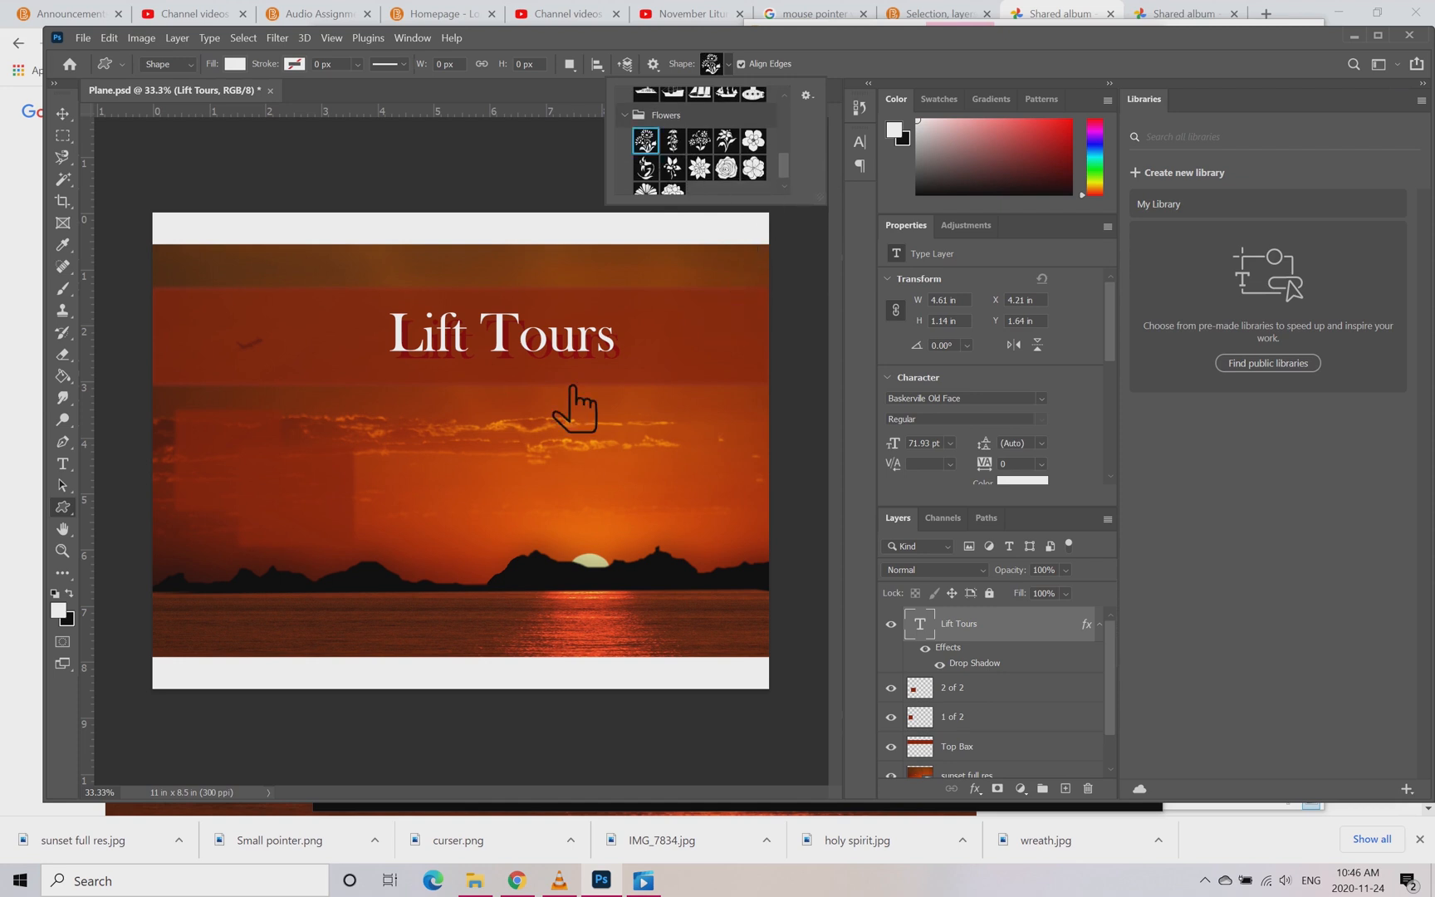
drag(274, 367, 592, 594)
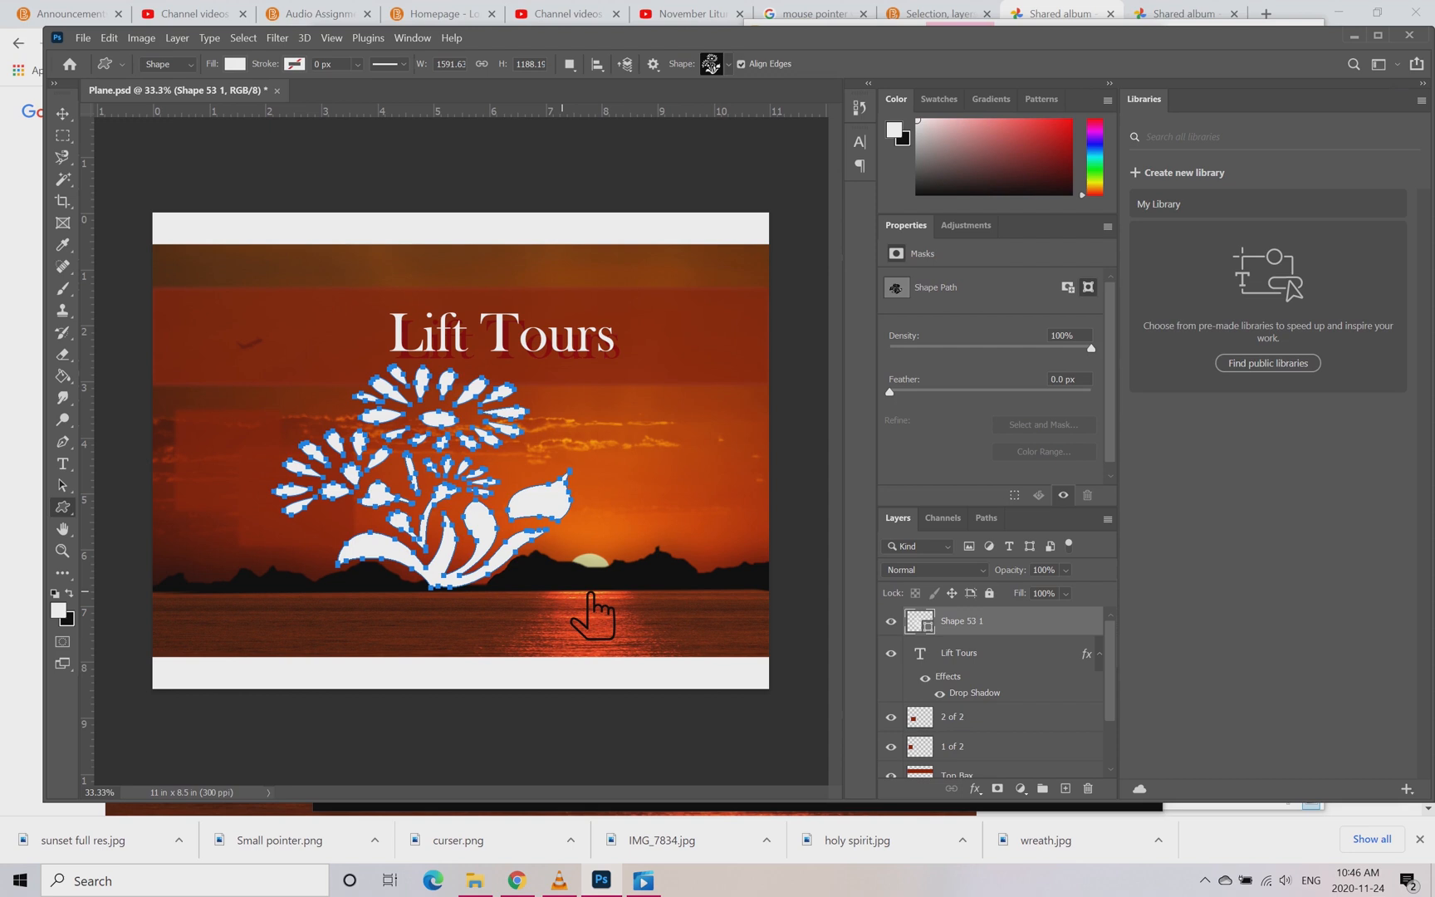
click(63, 614)
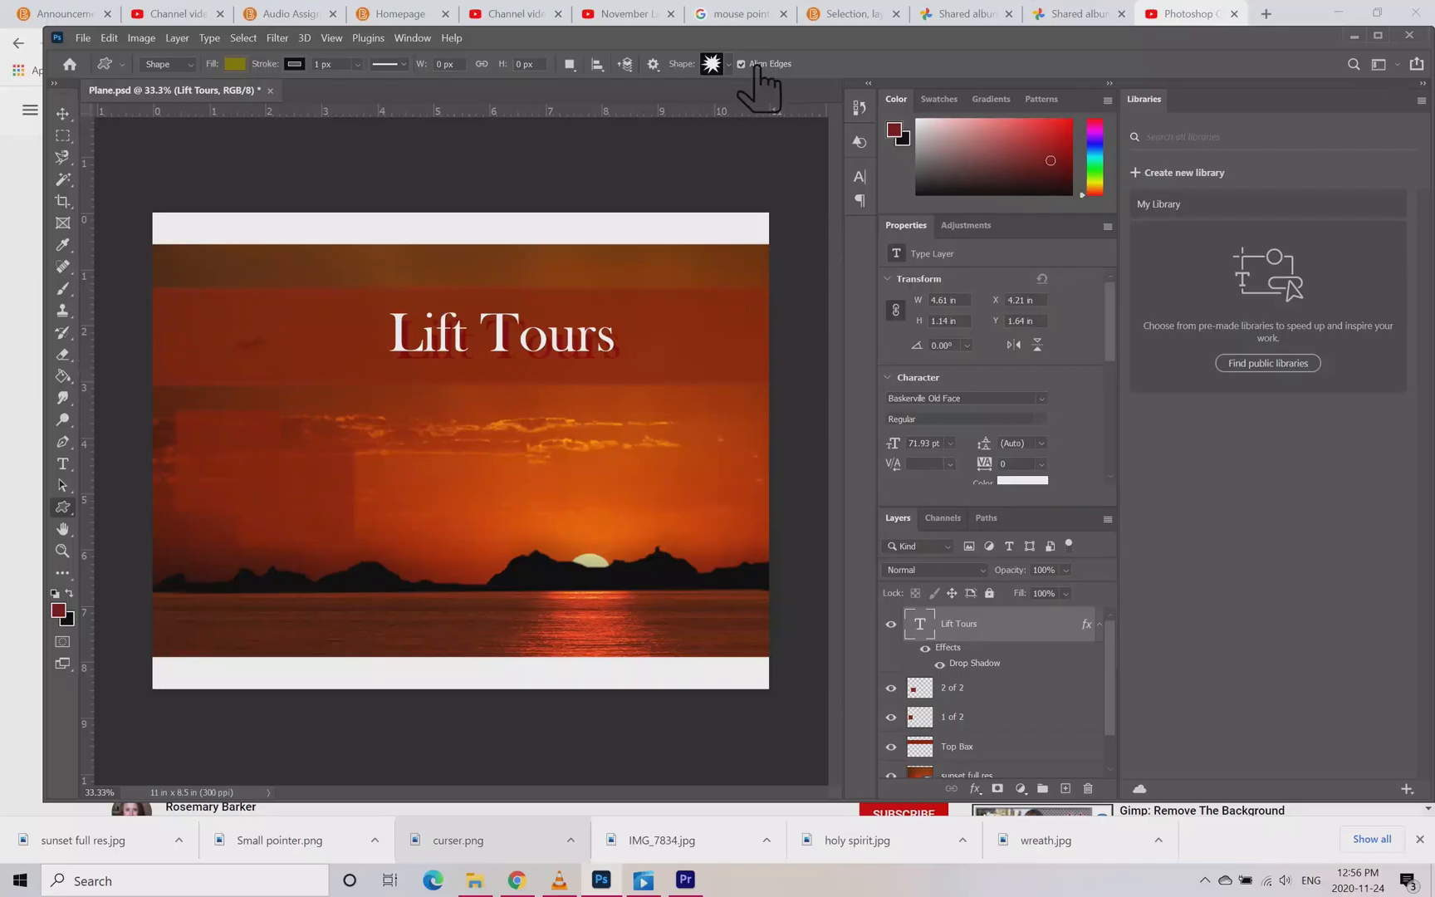
Step: Add the Legacy Shapes and More collection to the shape library and lengthen the shape list
click(729, 65)
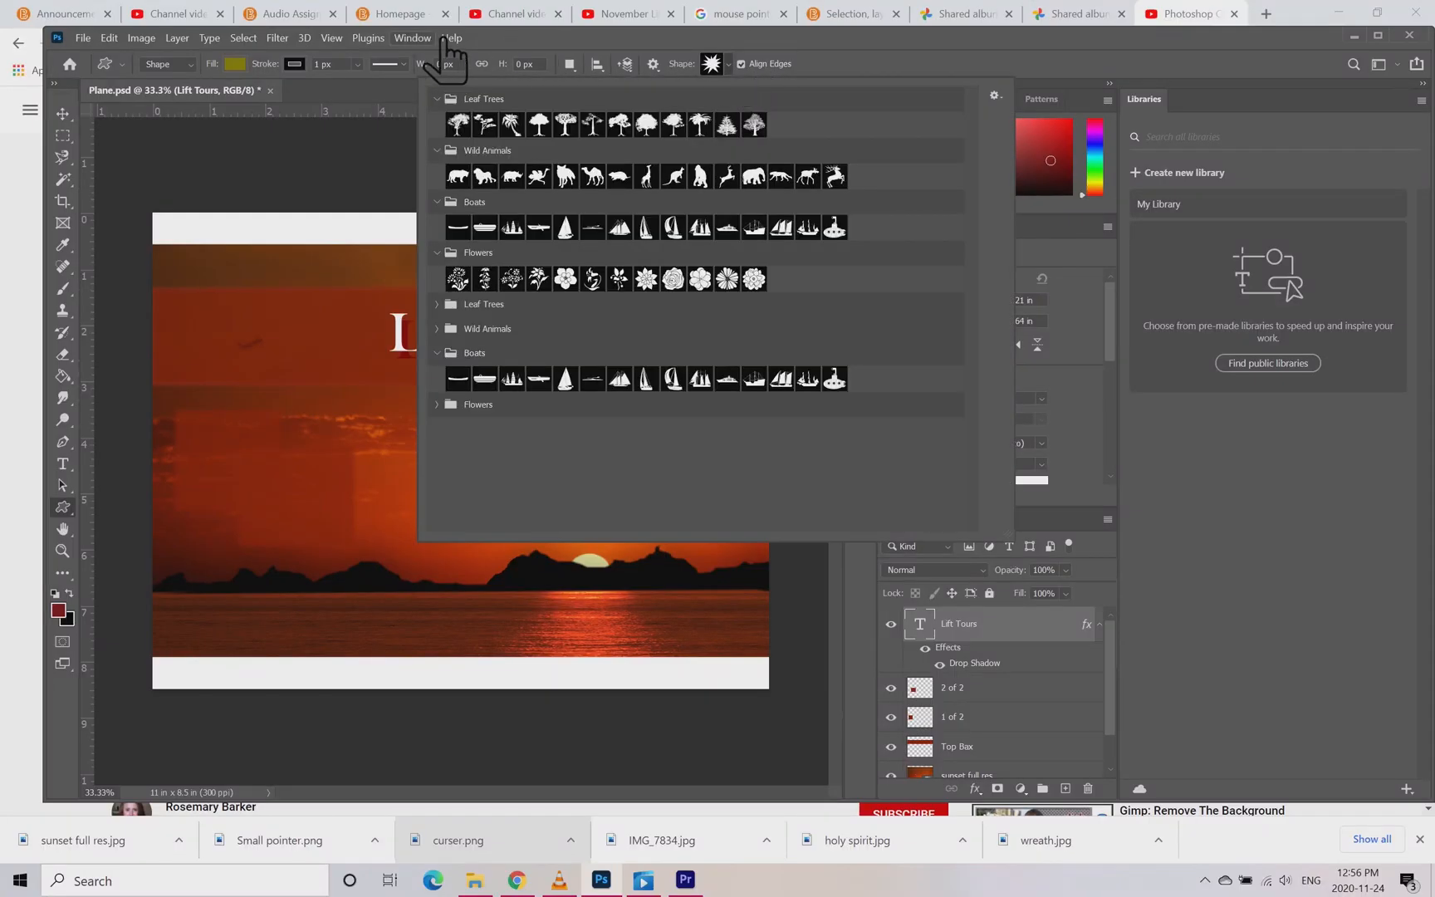
click(418, 39)
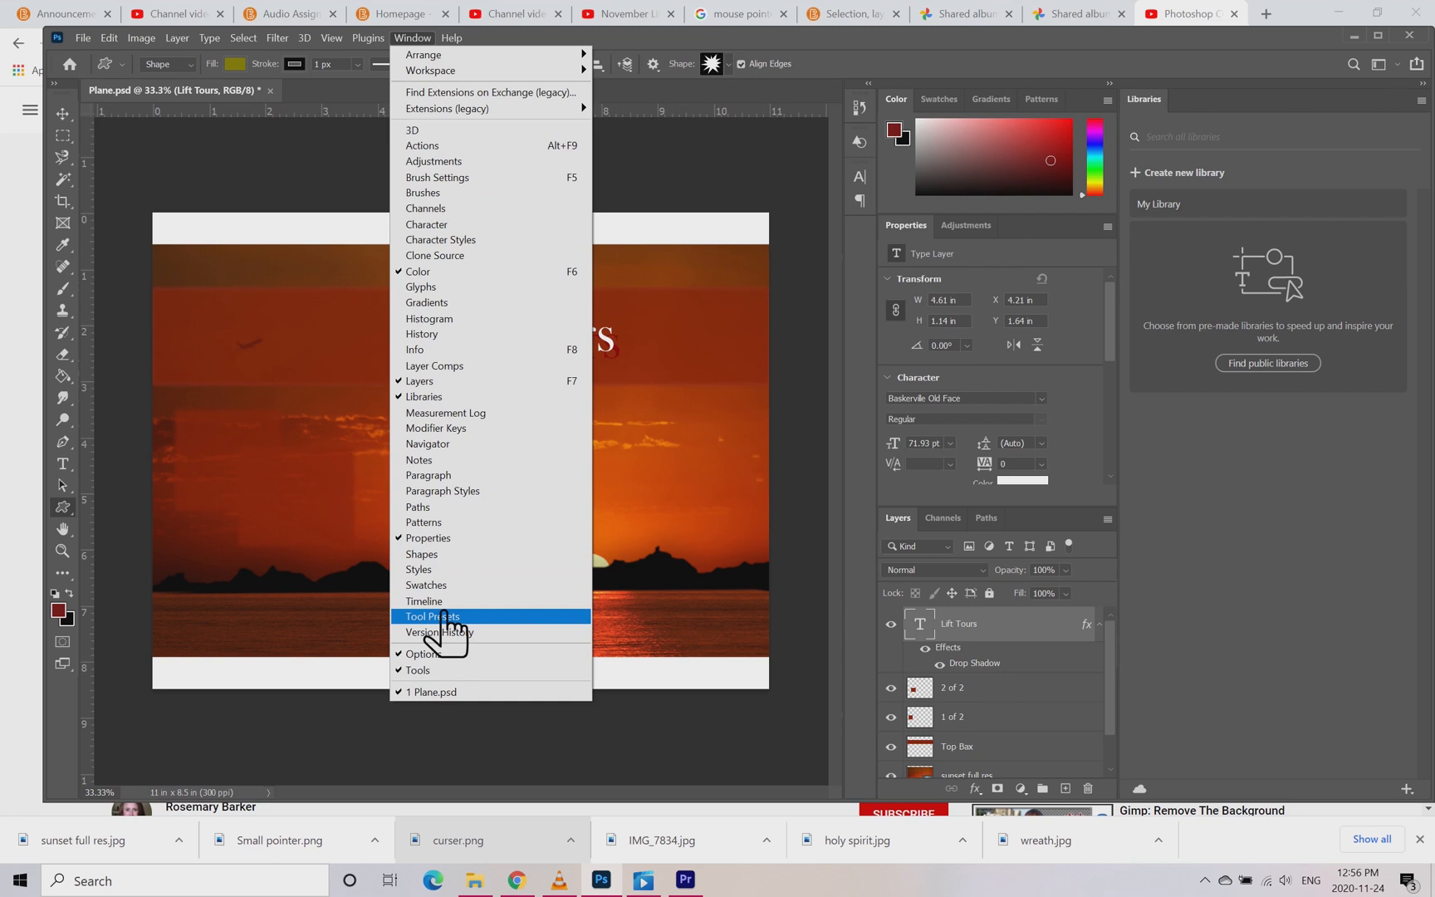
click(457, 554)
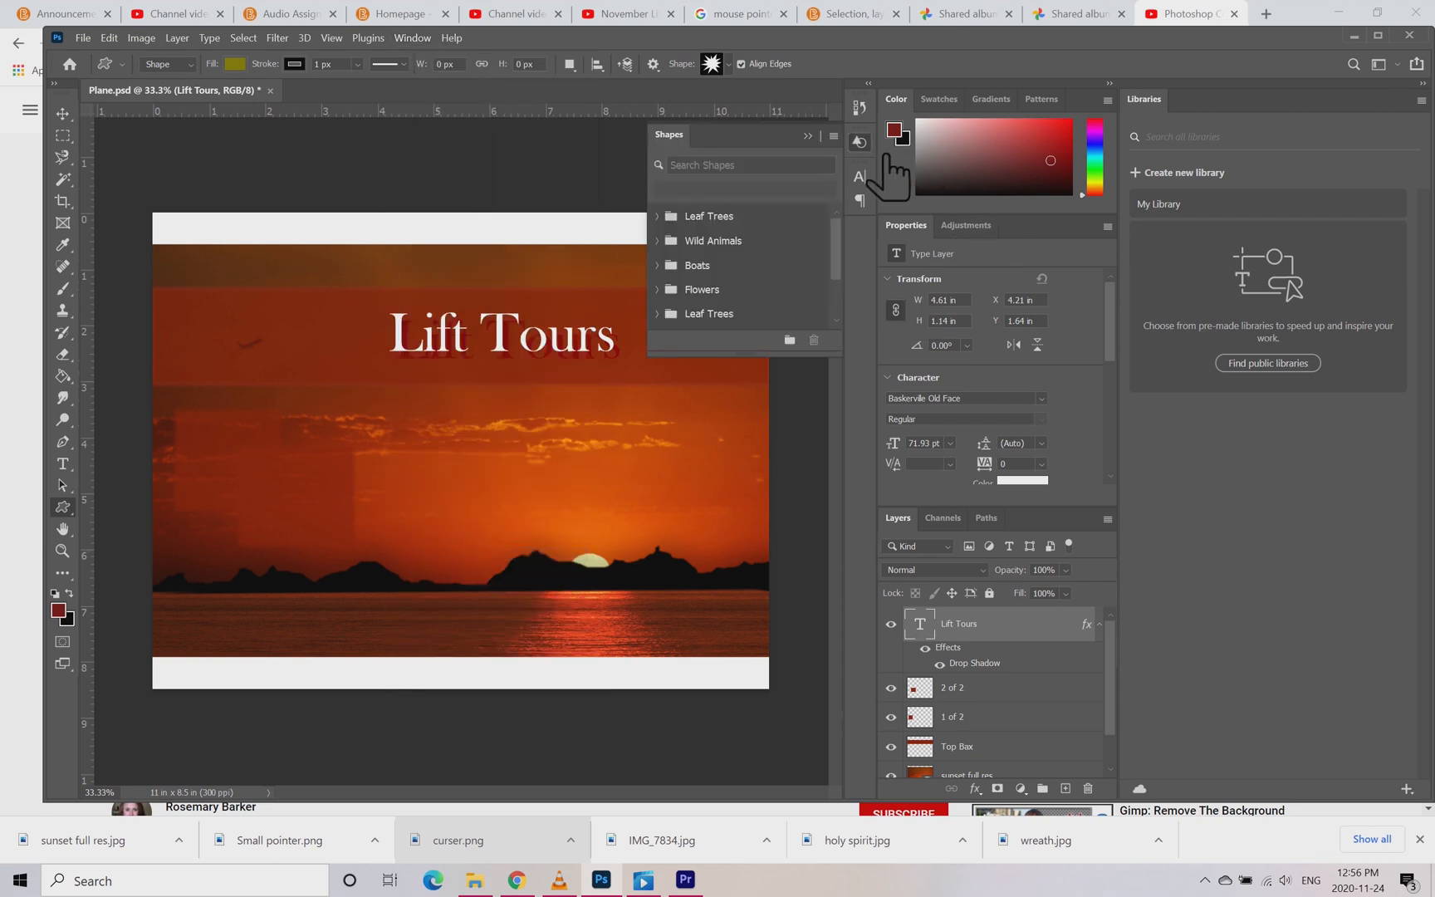
click(836, 137)
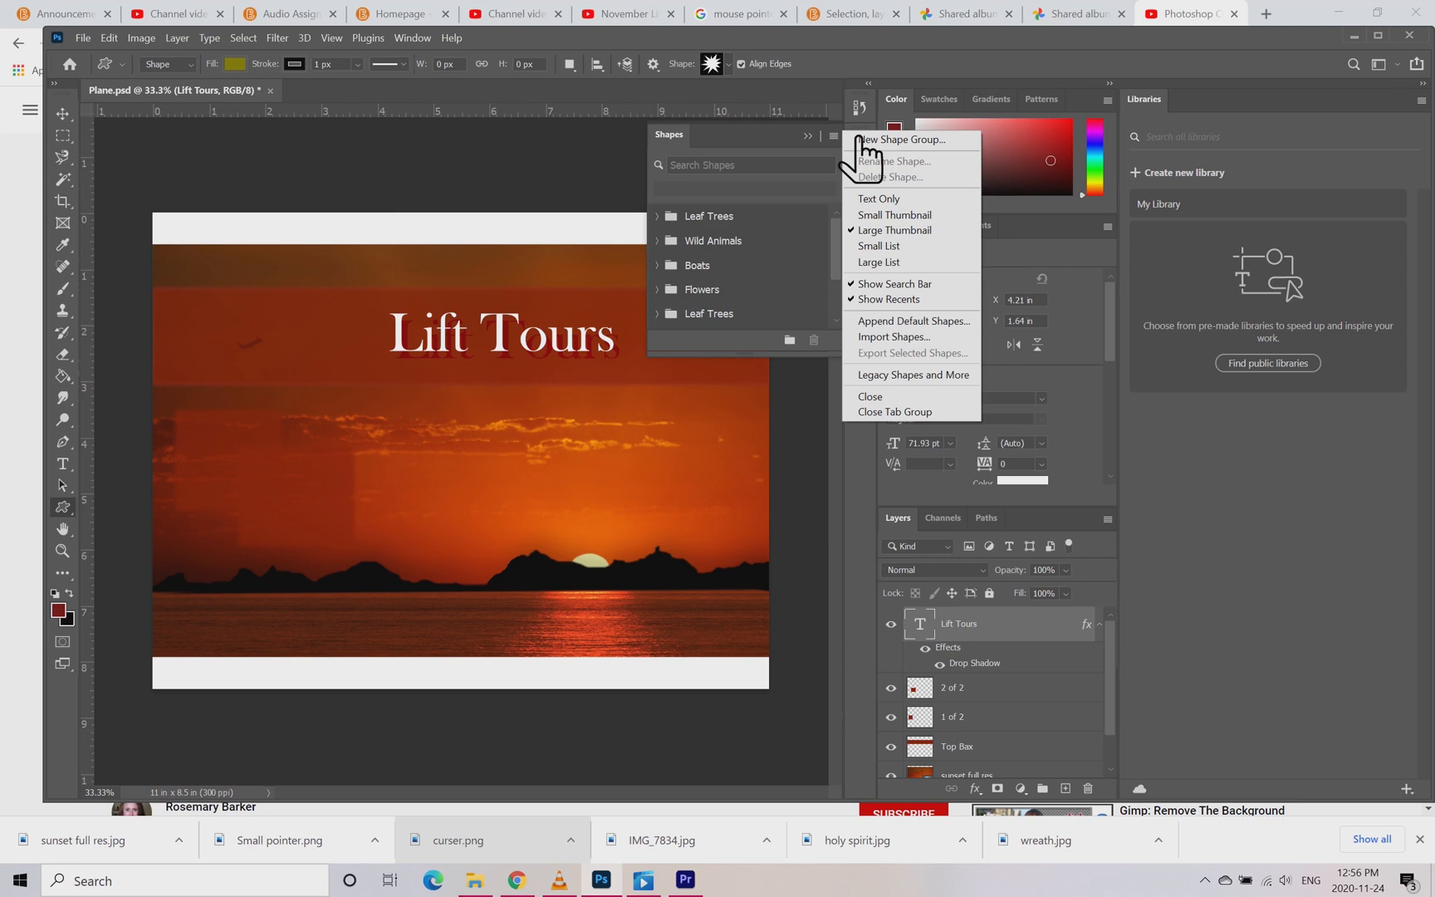
click(914, 375)
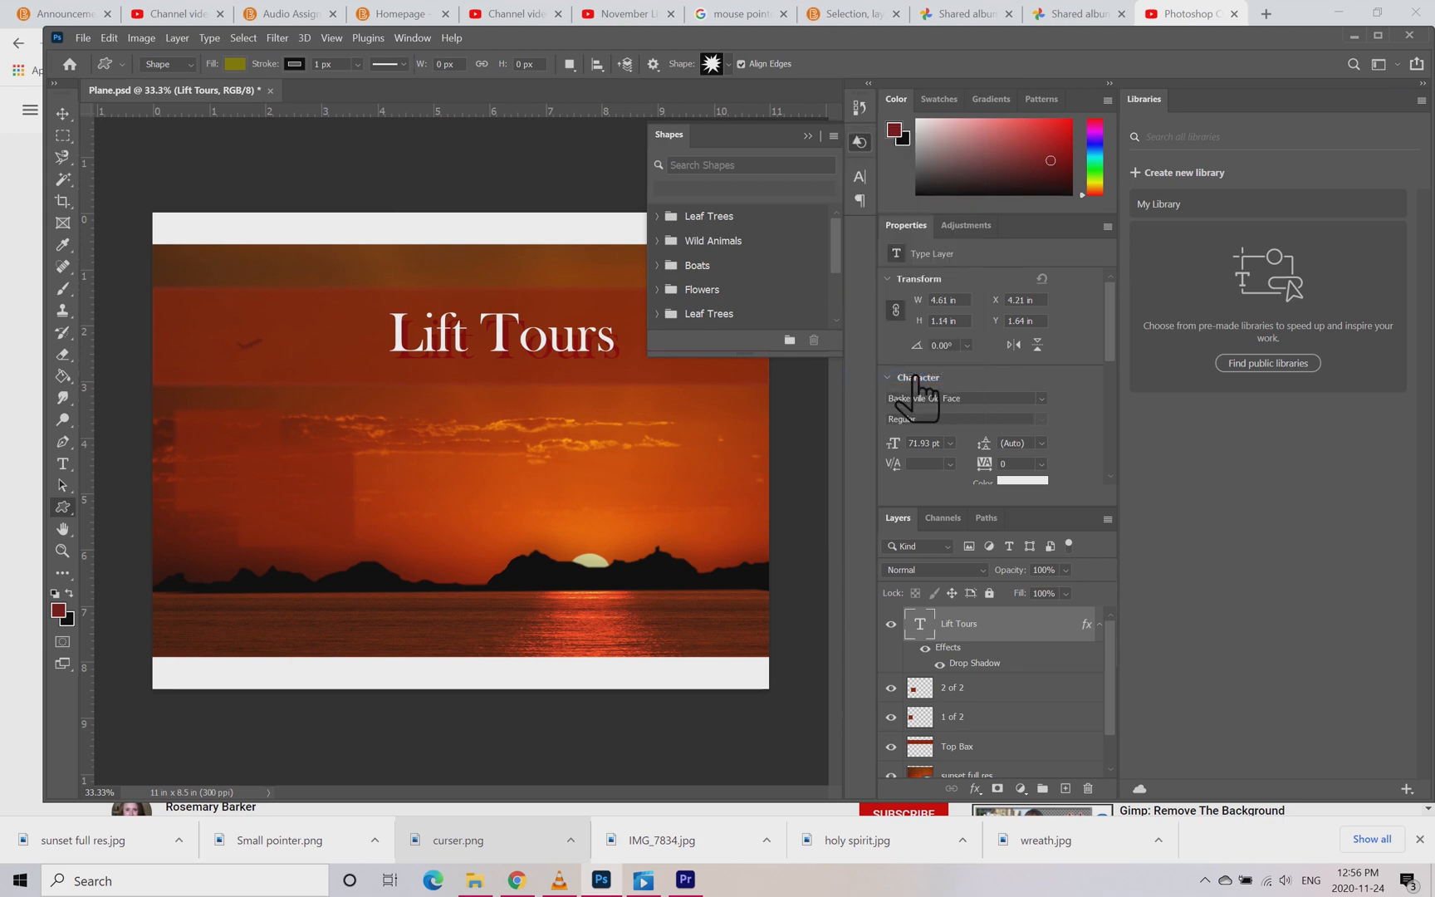
drag(838, 356, 813, 549)
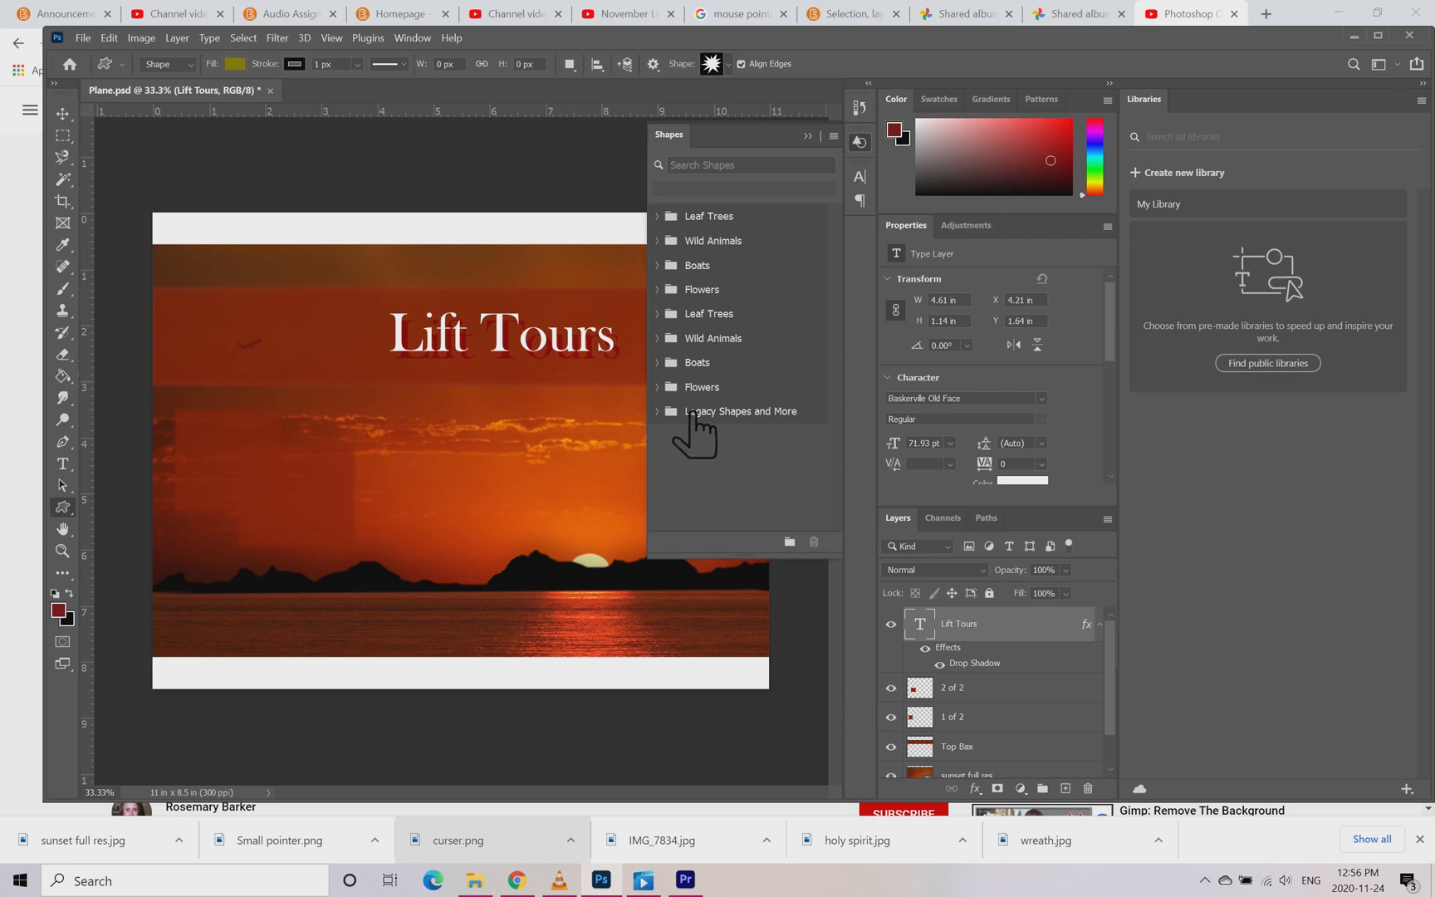
Step: Look through the 2019 Shapes groups inside Legacy Shapes and More
click(686, 413)
click(702, 440)
scroll(737, 441, down, 5)
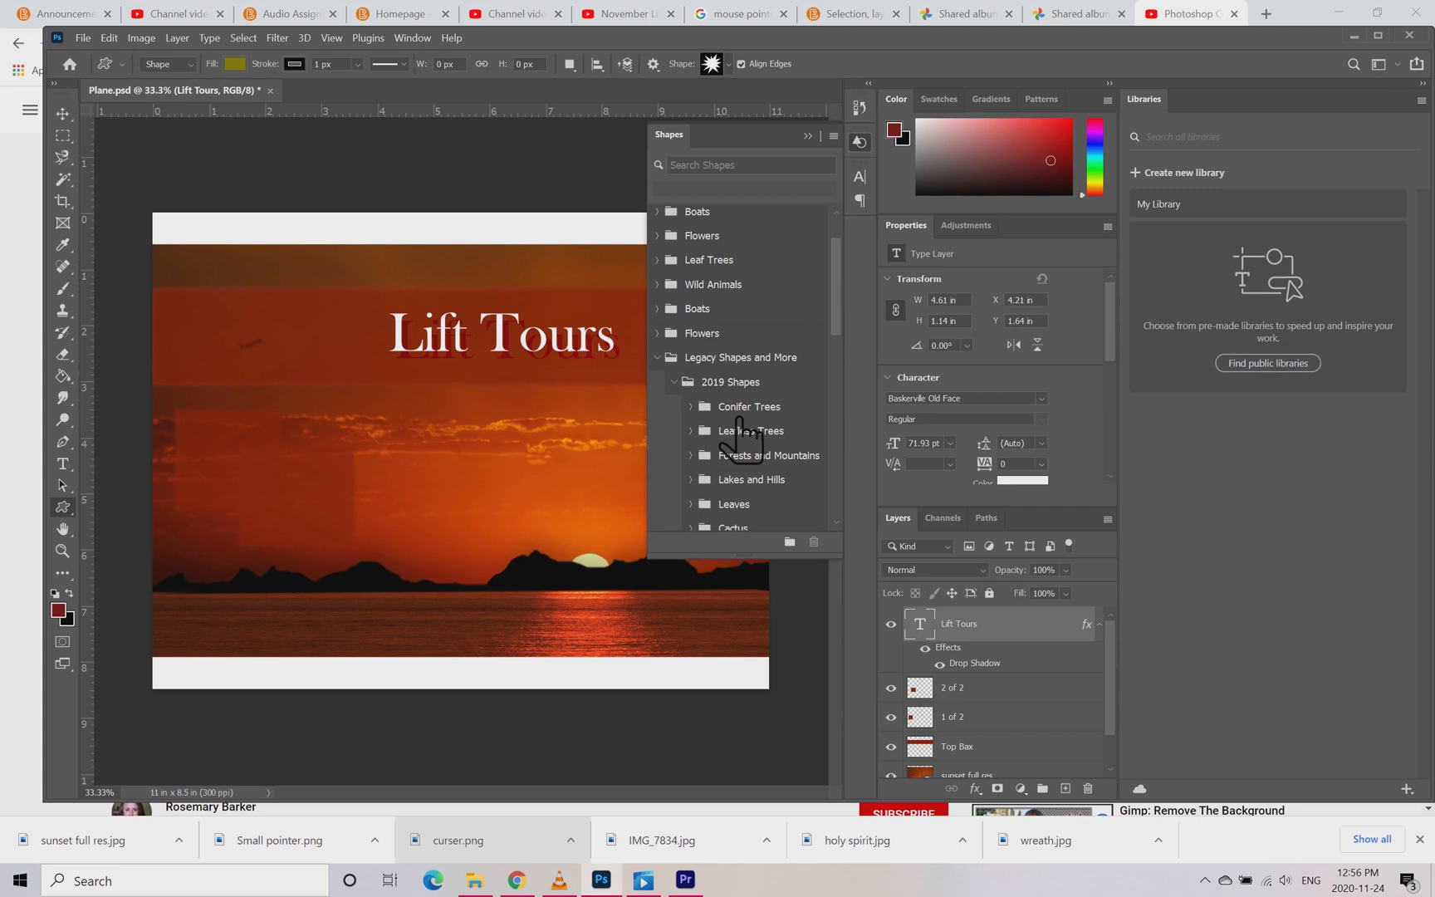
scroll(742, 433, down, 7)
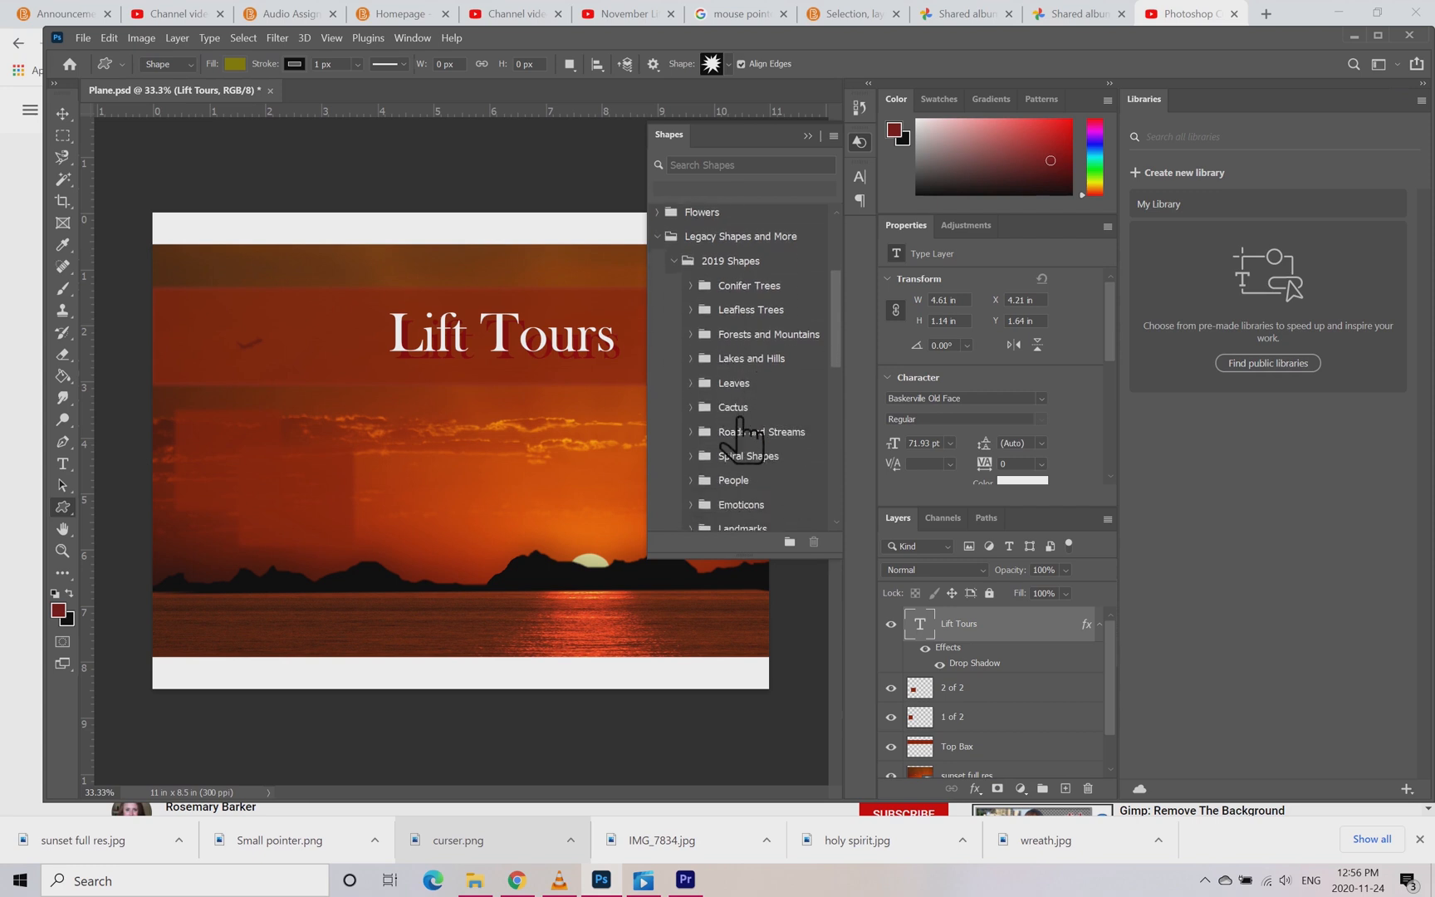
scroll(744, 433, down, 3)
scroll(746, 415, down, 6)
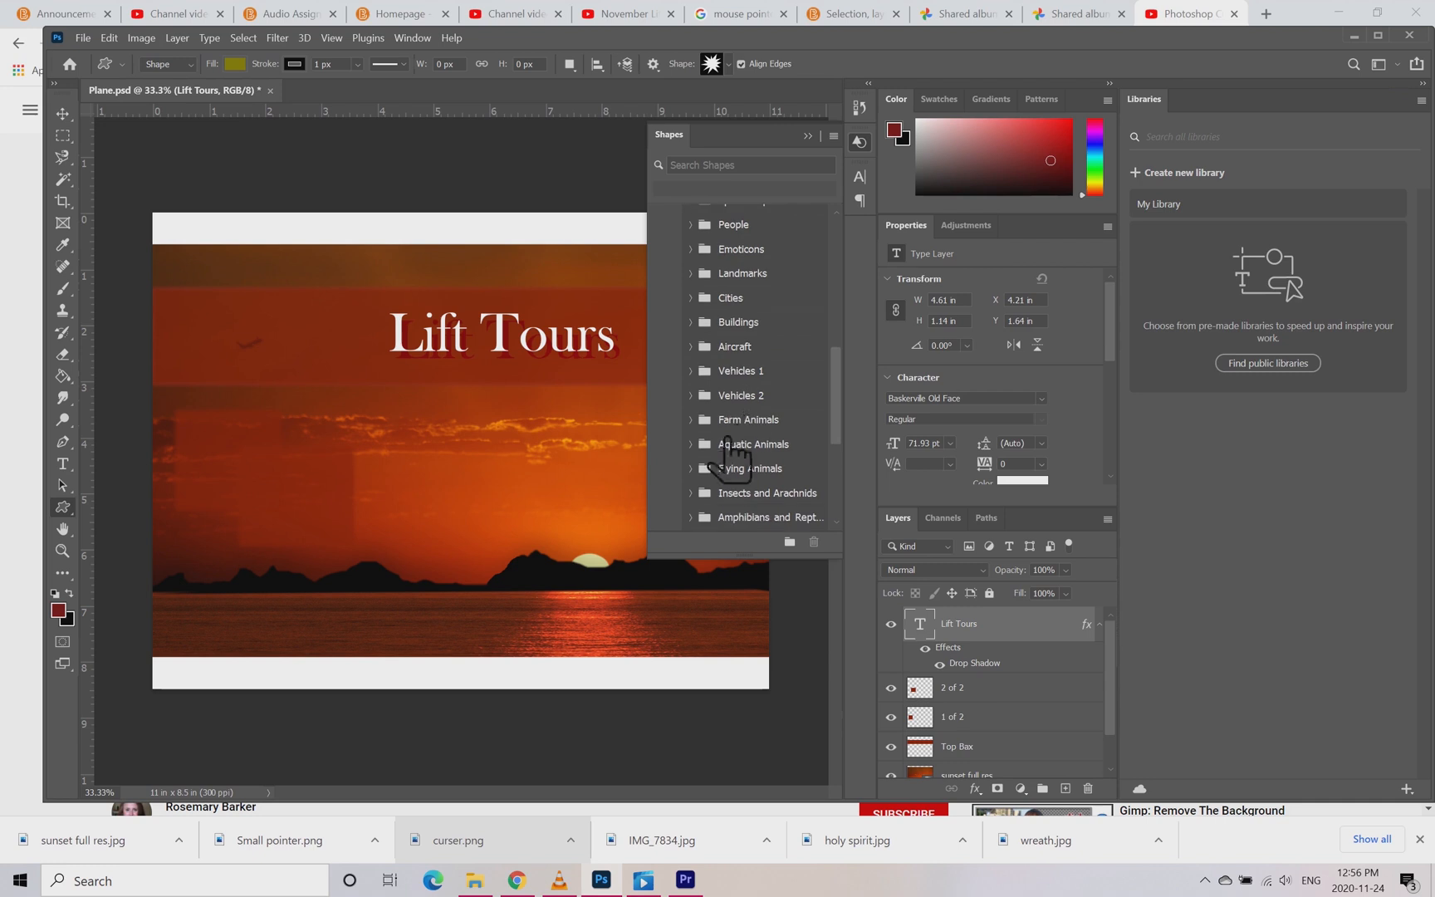
scroll(725, 449, down, 10)
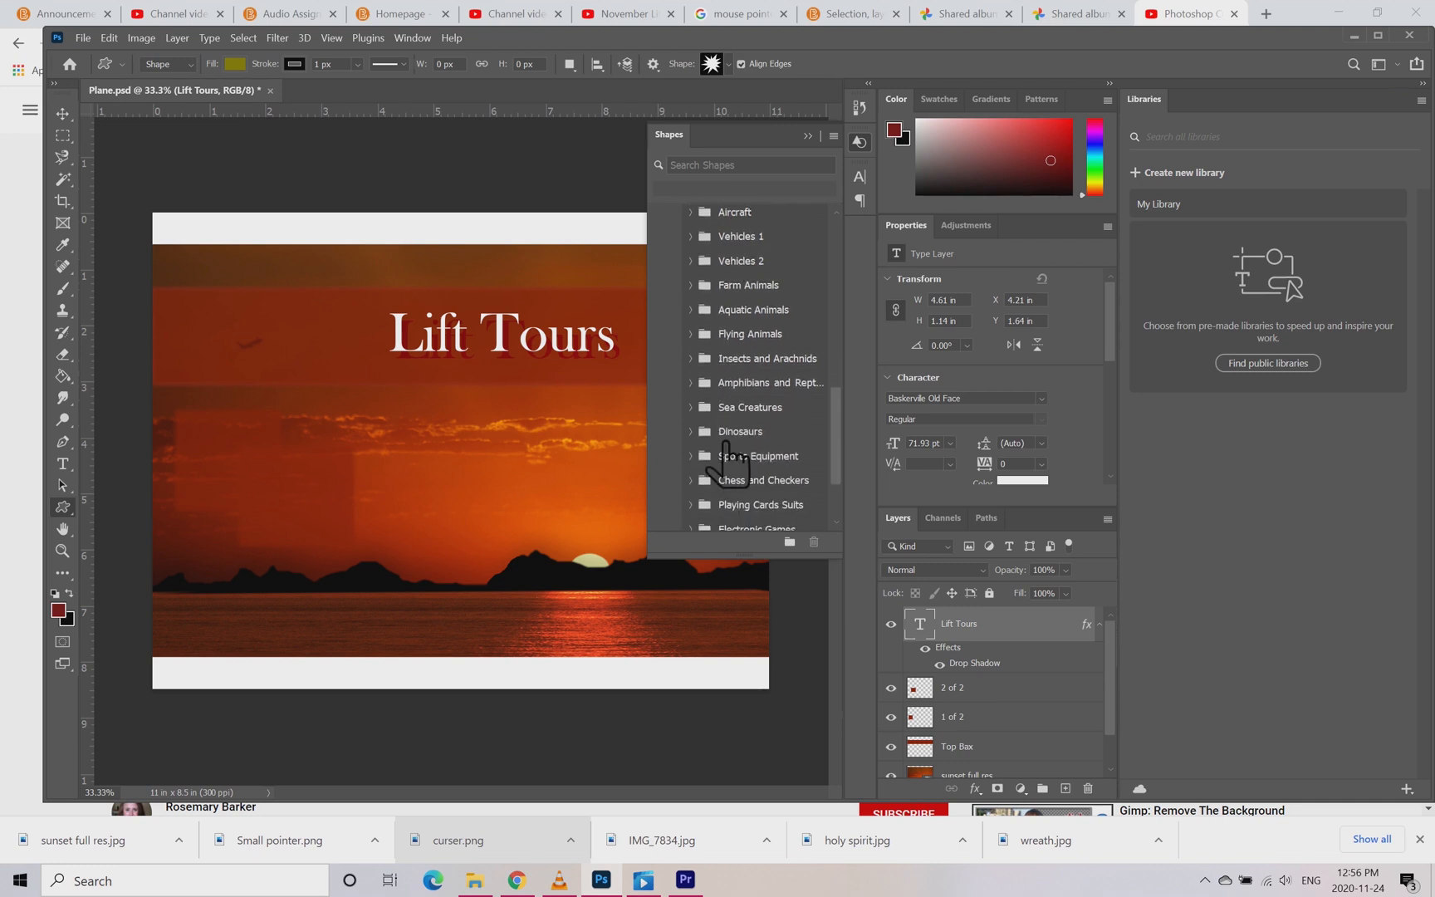
scroll(725, 449, down, 3)
Step: Examine the groups in All Legacy Default Shapes, including the contents of Objects
click(705, 521)
scroll(769, 506, down, 3)
scroll(770, 506, down, 4)
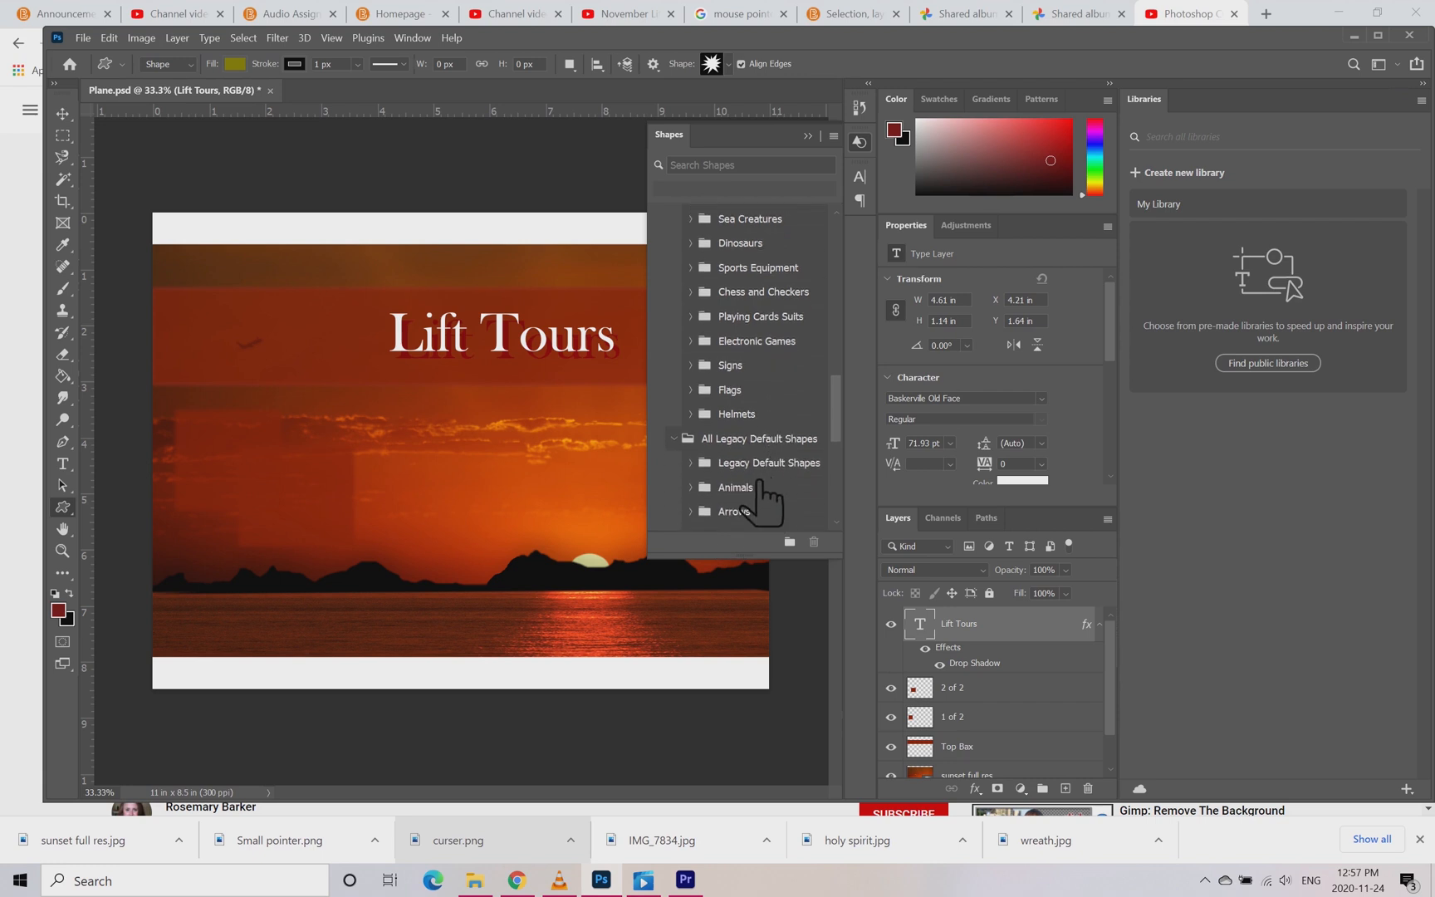
scroll(759, 480, down, 3)
scroll(762, 497, down, 3)
scroll(763, 498, down, 3)
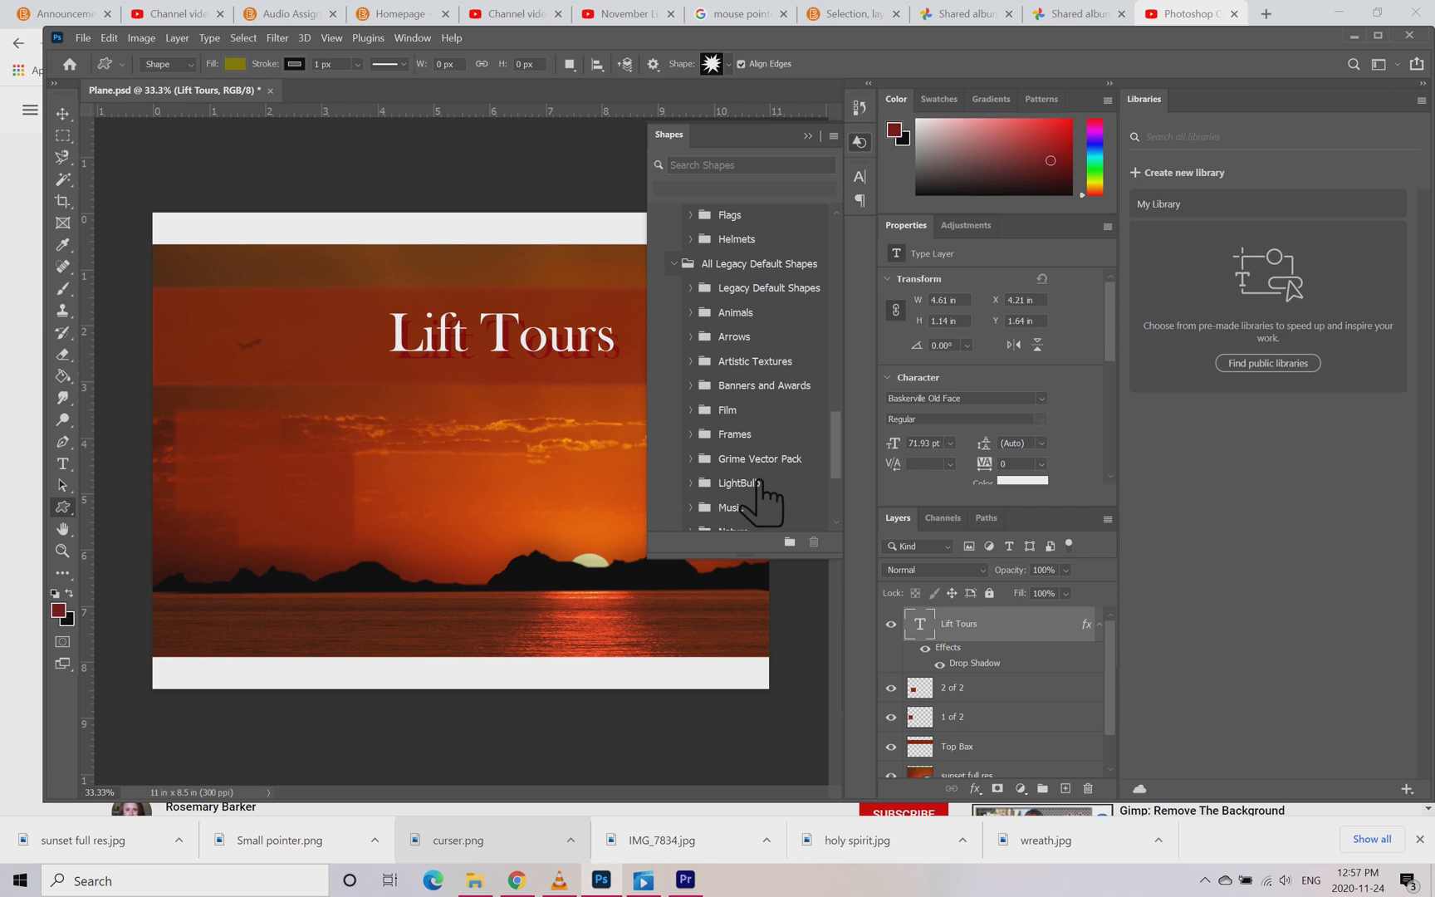
scroll(757, 486, down, 1)
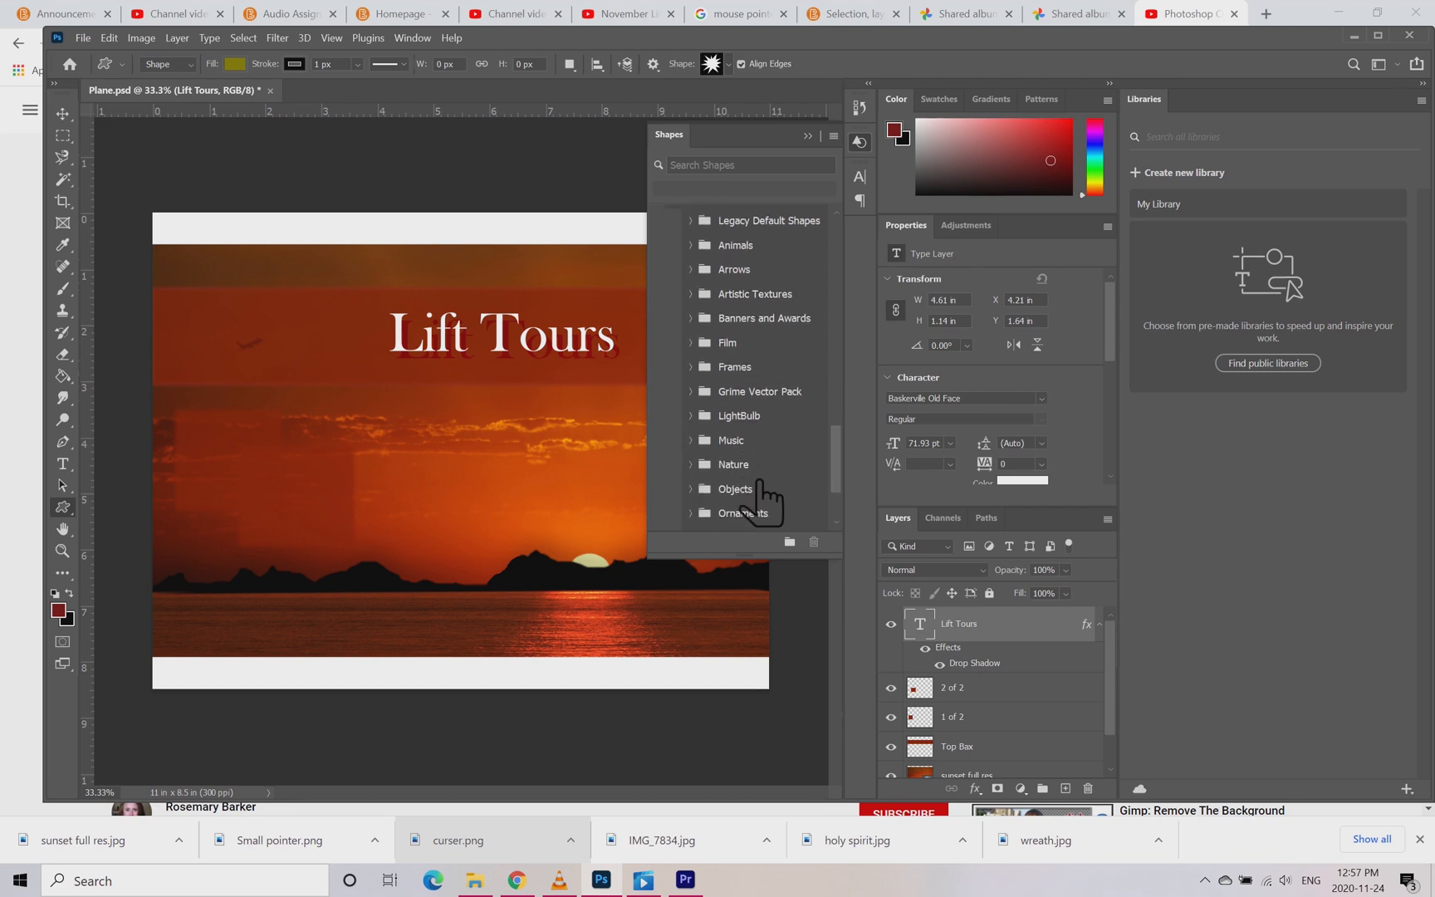
click(721, 490)
scroll(752, 482, down, 15)
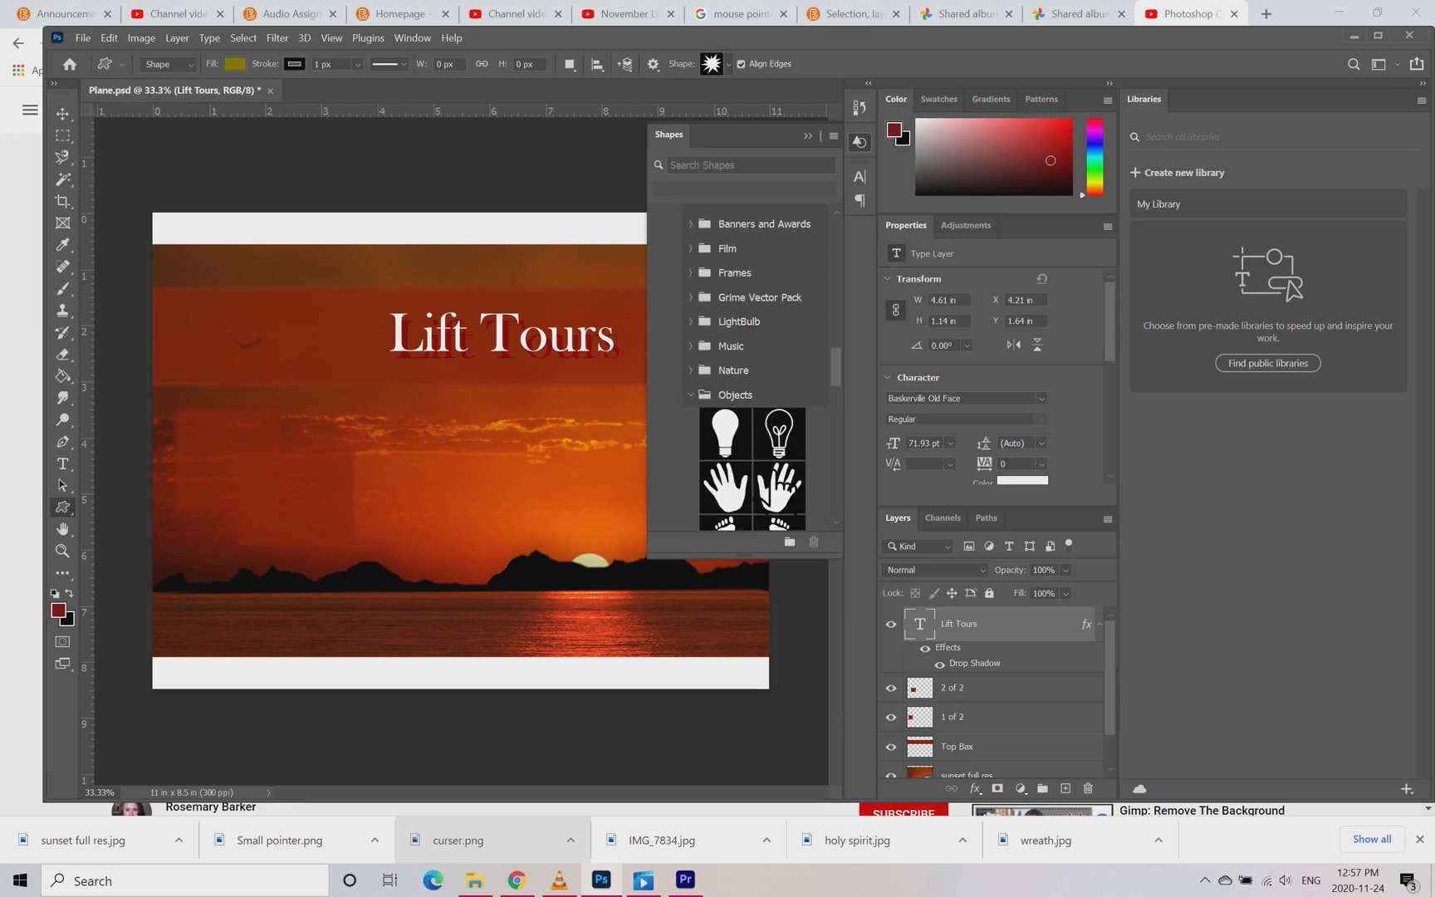
scroll(780, 473, down, 8)
drag(839, 422, 858, 506)
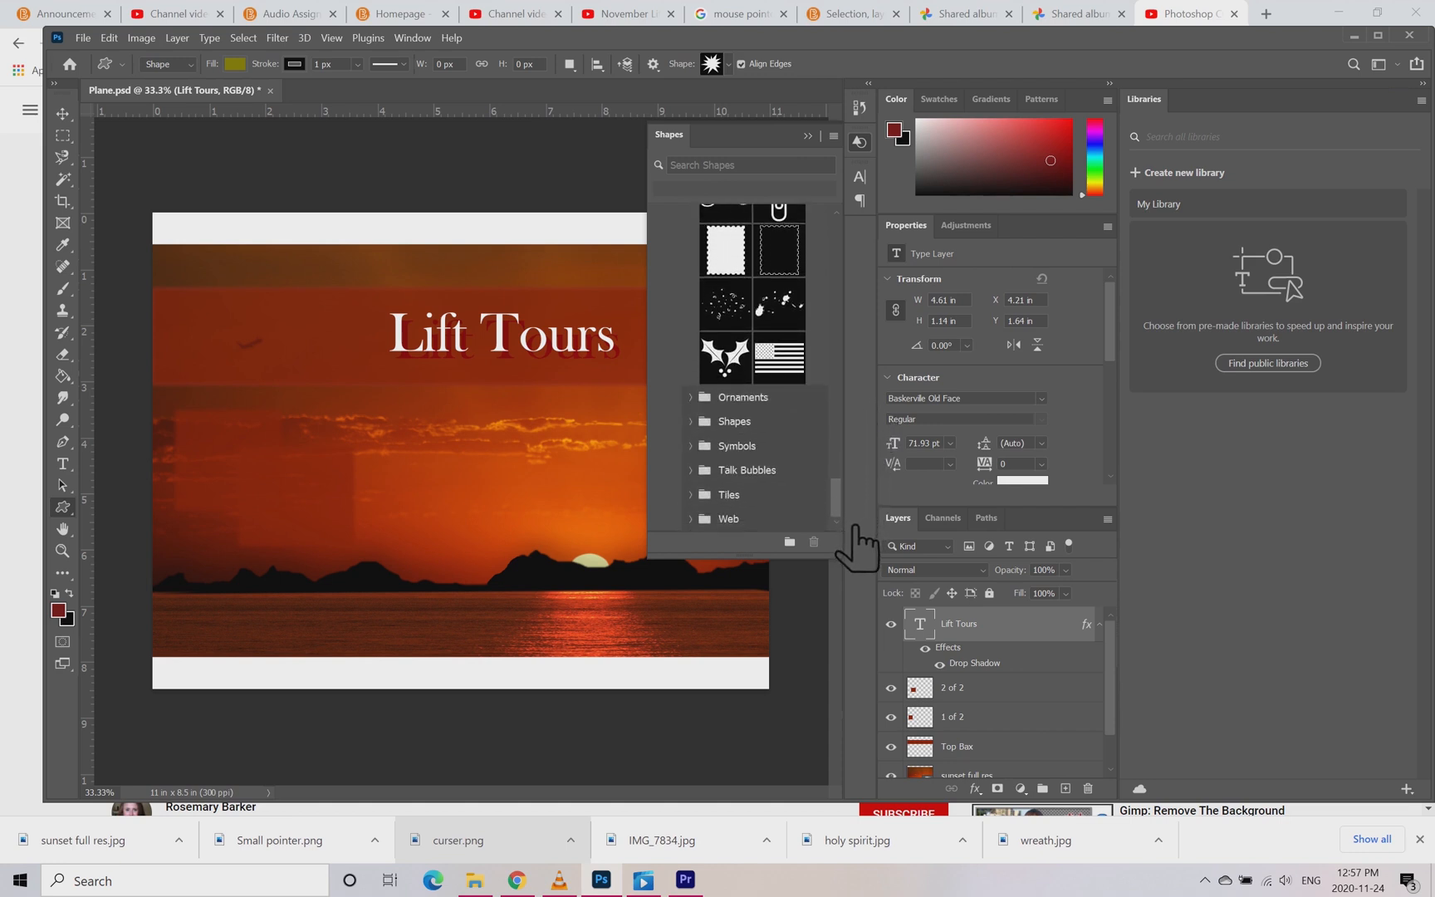
Step: Place the airplane shape from the legacy Symbols group on the canvas just below the Lift Tours title
click(720, 496)
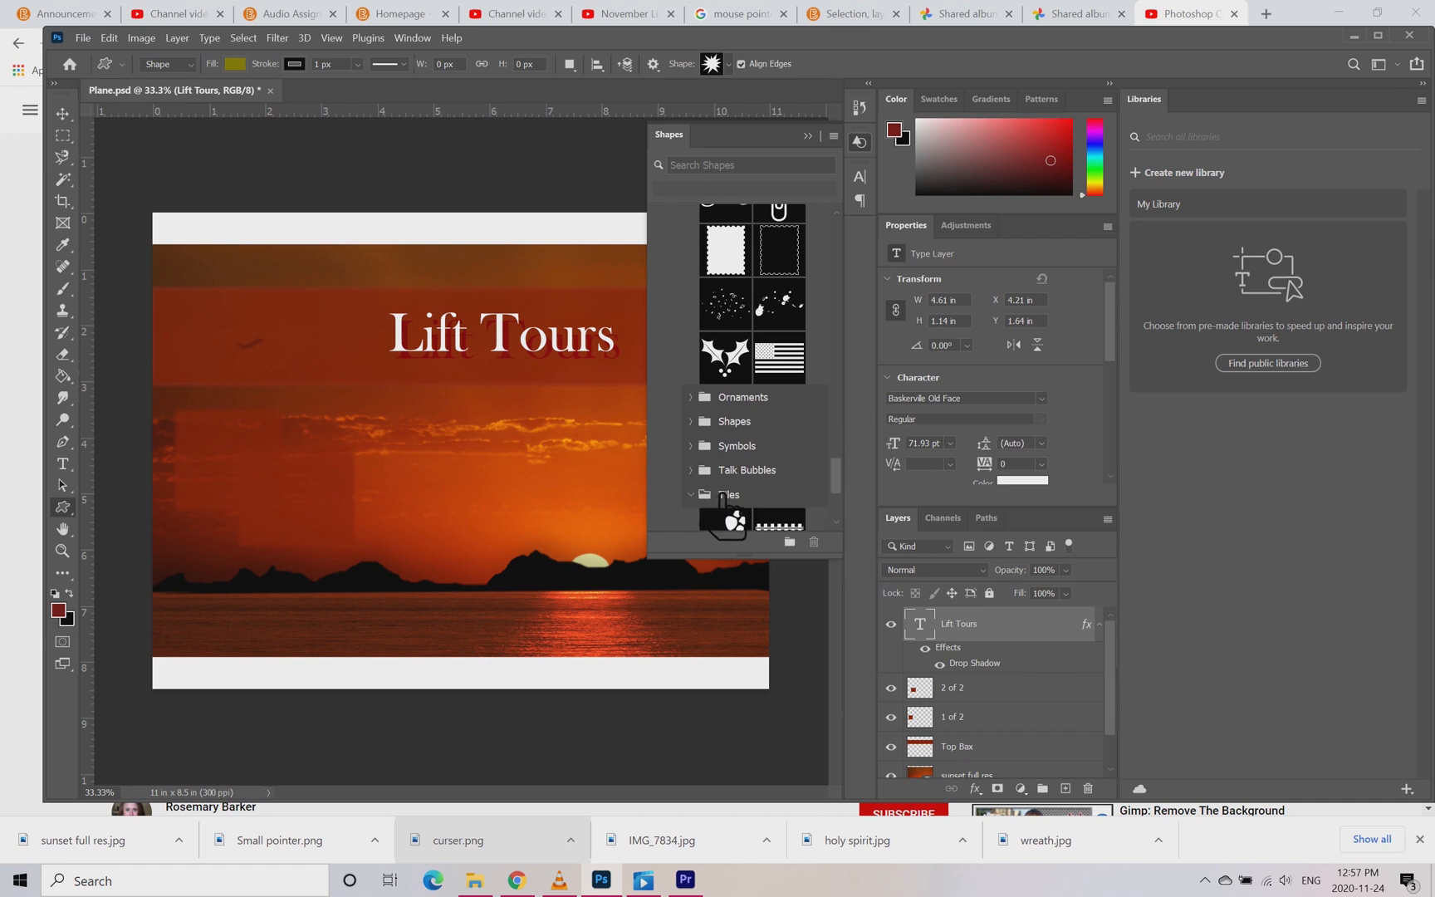
click(718, 433)
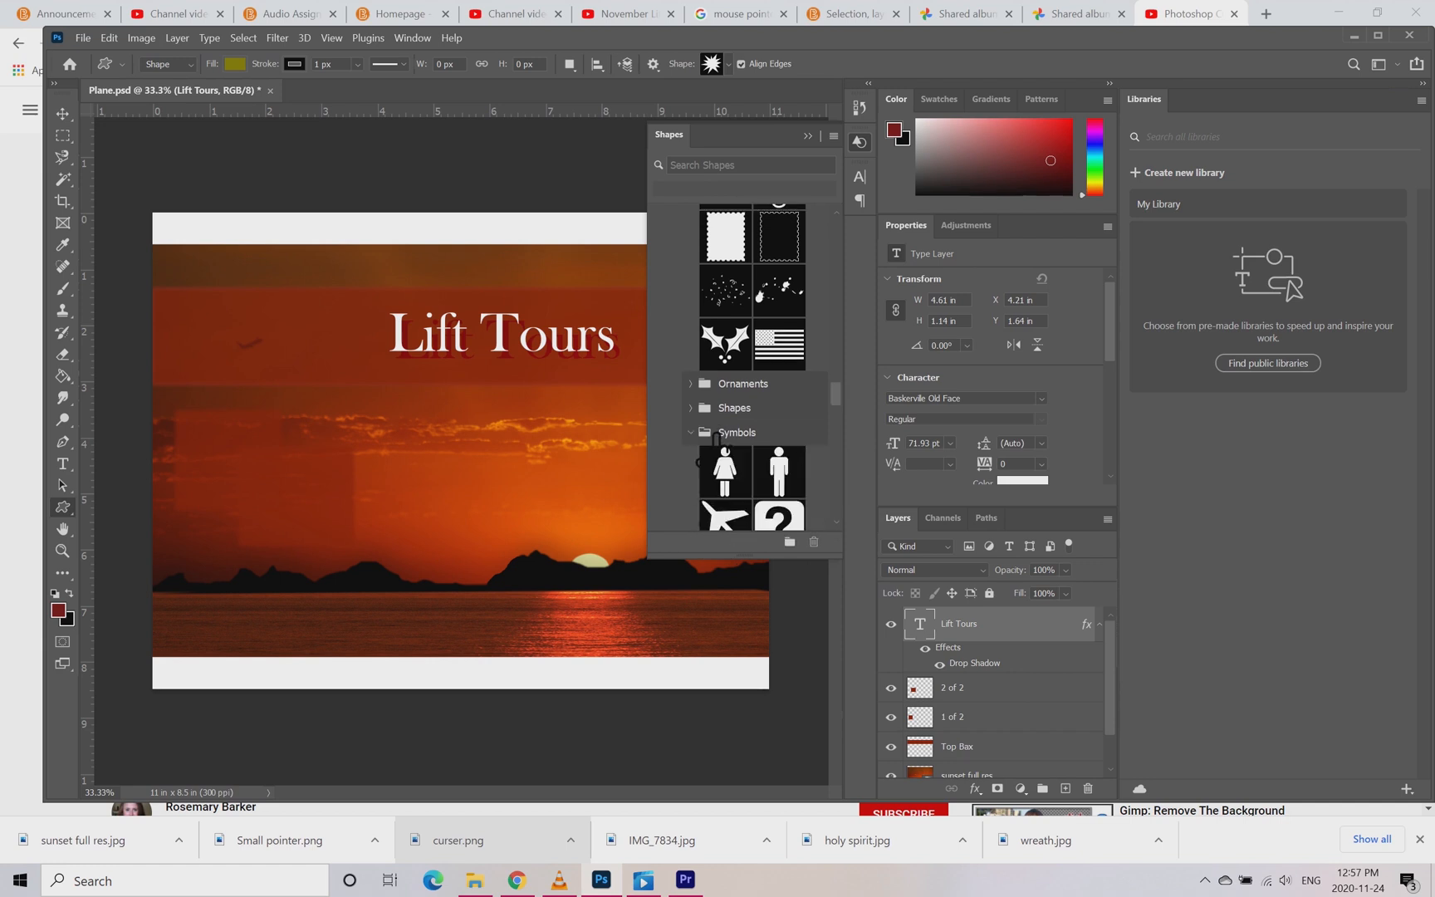
scroll(716, 438, down, 2)
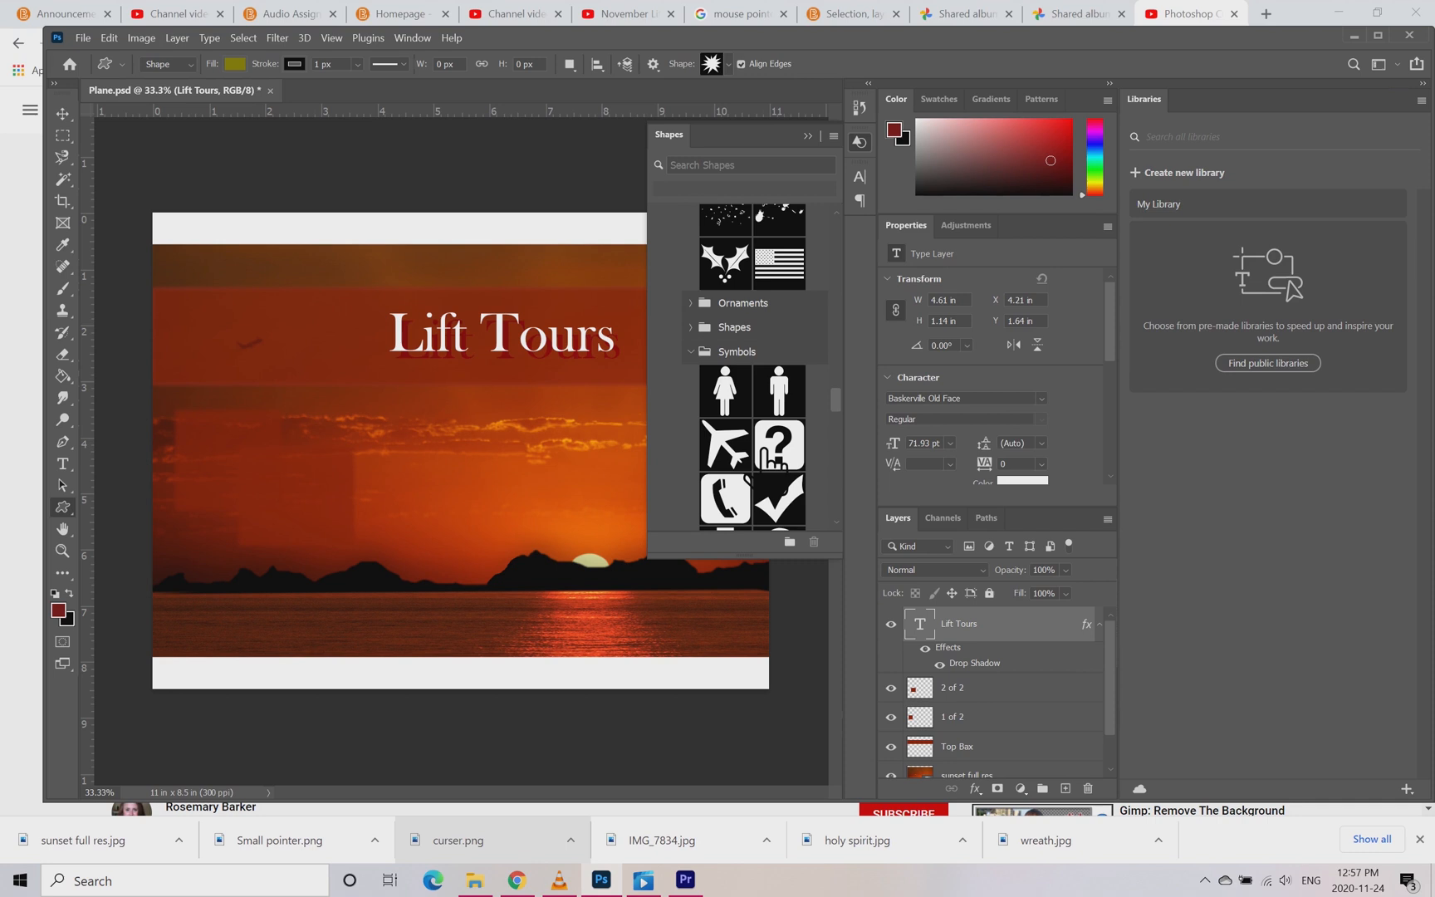
drag(743, 457, 477, 440)
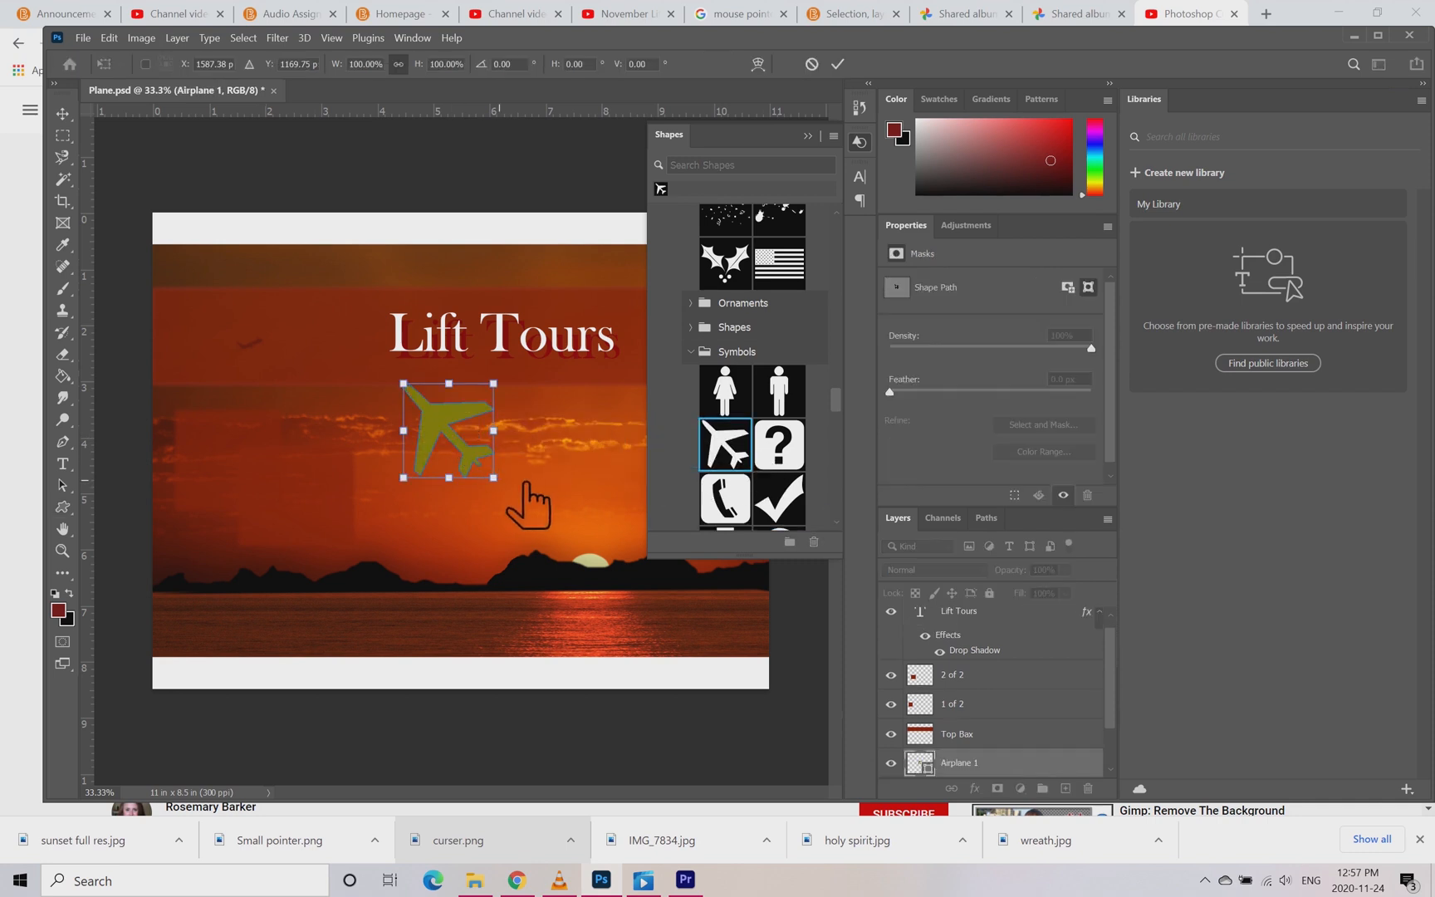
Step: Scale the airplane shape to about 94% and position it above the sun at about X 1954, Y 1471 px
drag(493, 478, 600, 588)
drag(432, 407, 362, 231)
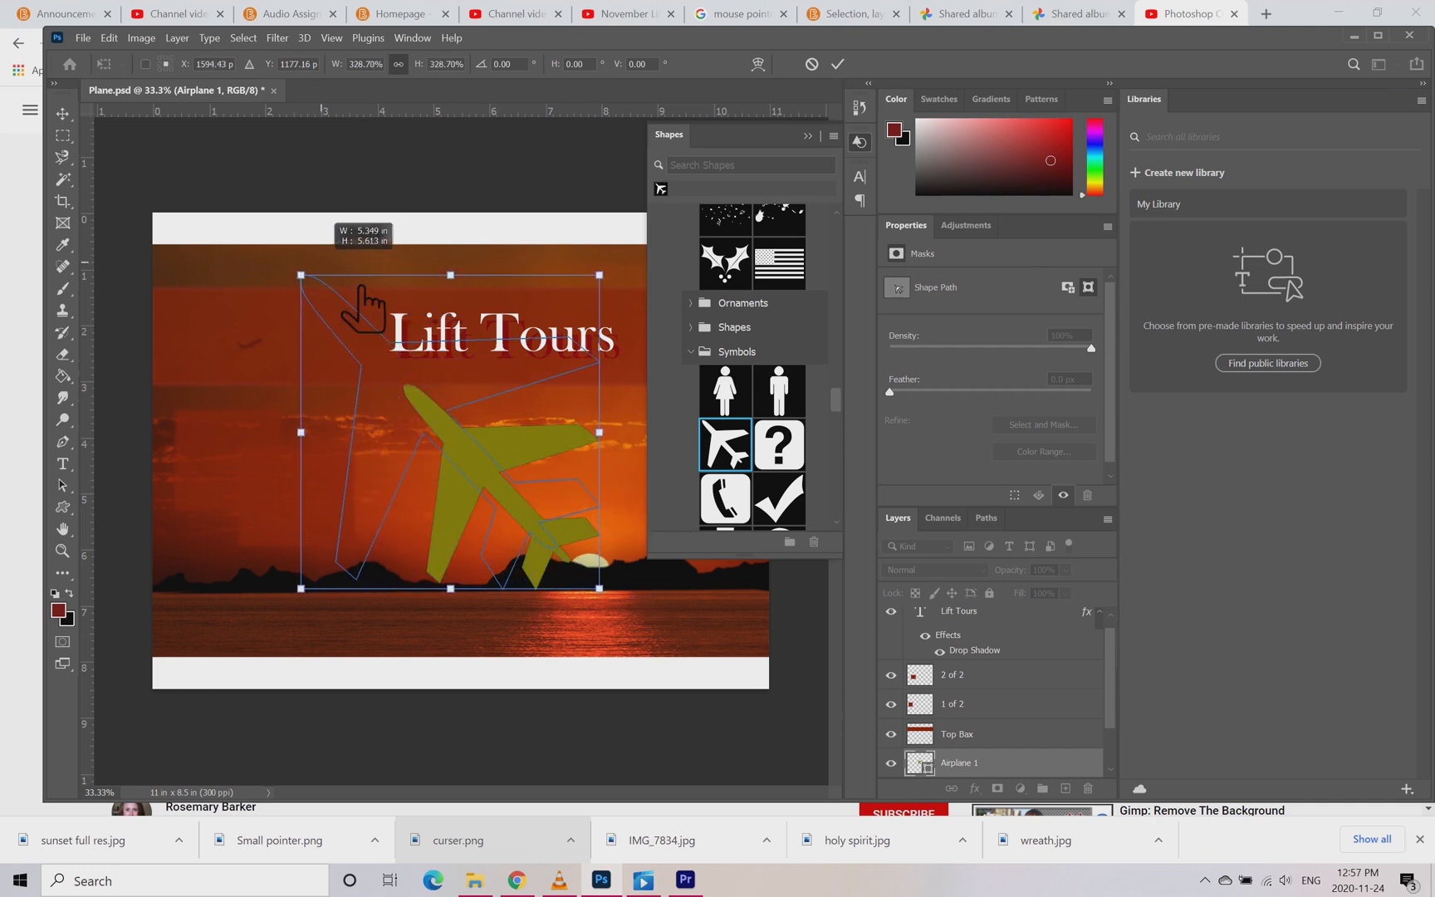
drag(601, 433, 536, 501)
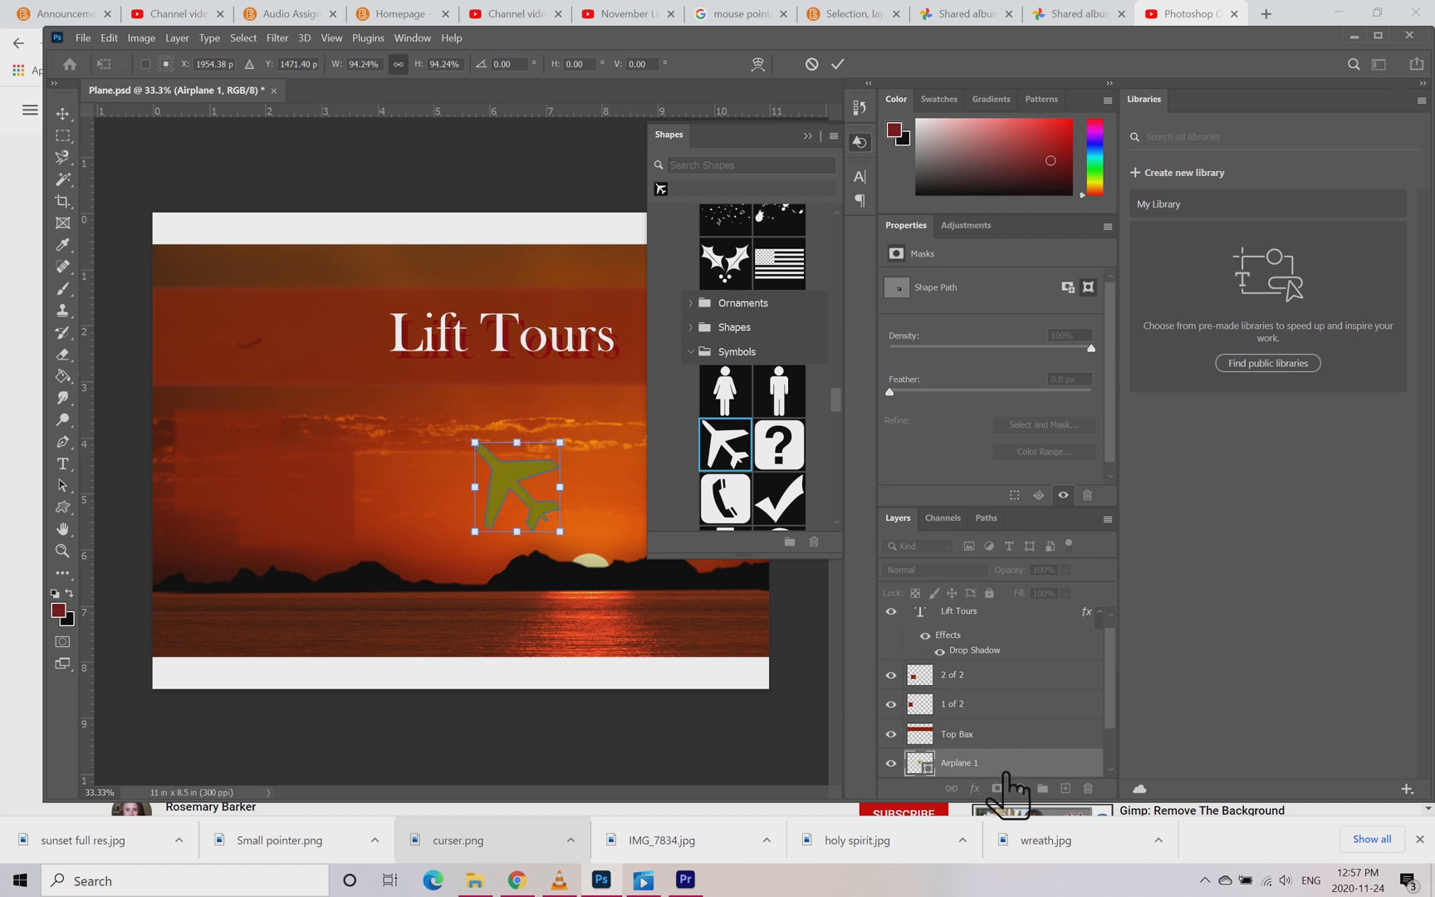
Step: Move the Airplane 1 layer directly below the Lift Tours text layer and position the airplane behind the title's second word
key(Return)
drag(1026, 762, 1020, 671)
key(v)
drag(536, 487, 545, 382)
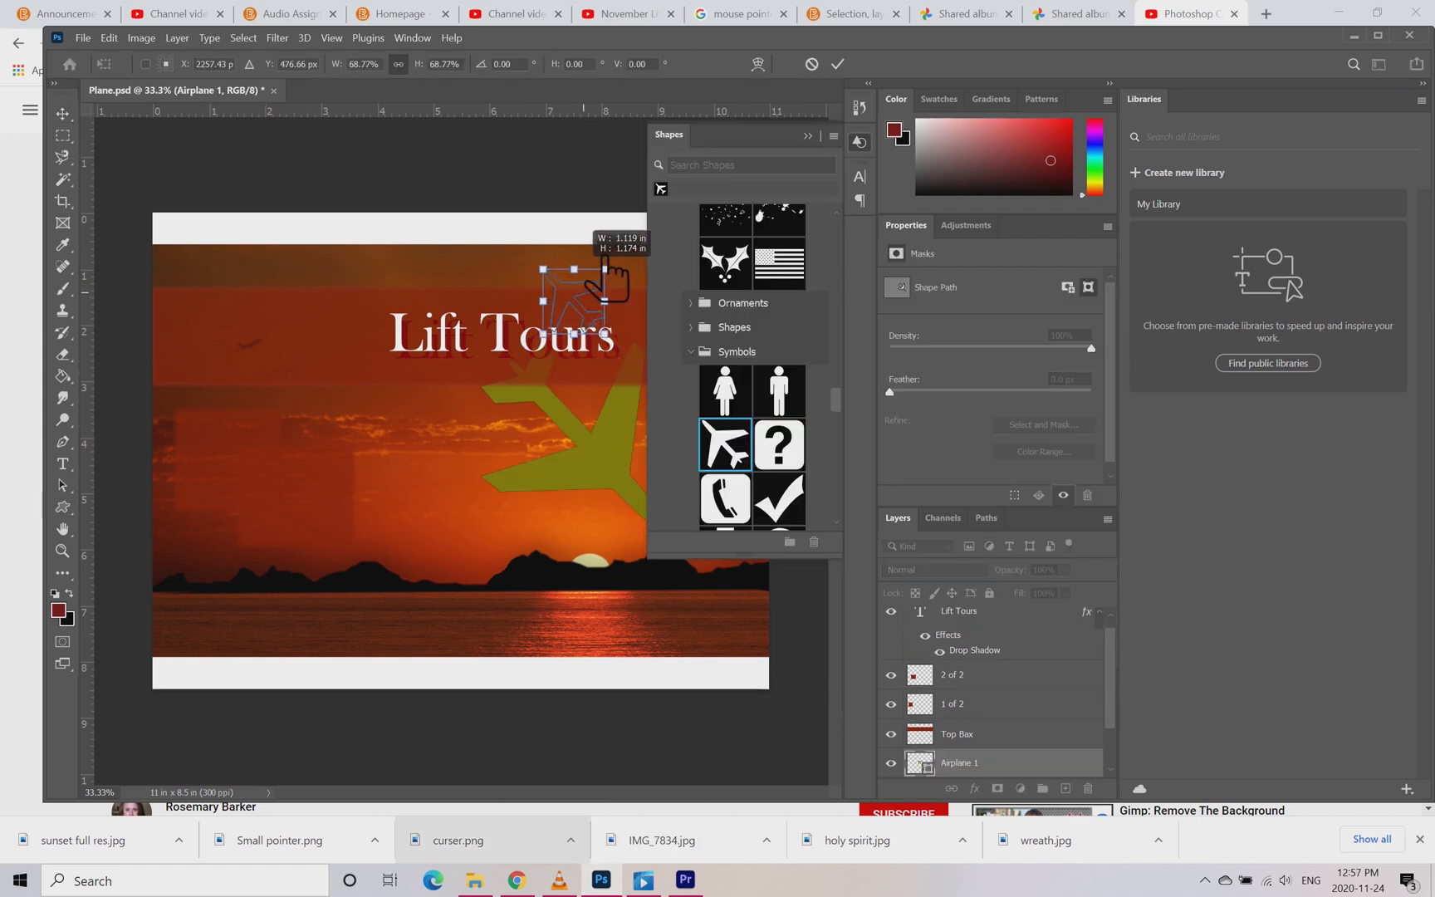
Step: Transform the airplane so its nose points to the upper right and place it behind the right part of the Lift Tours title
drag(604, 284, 543, 502)
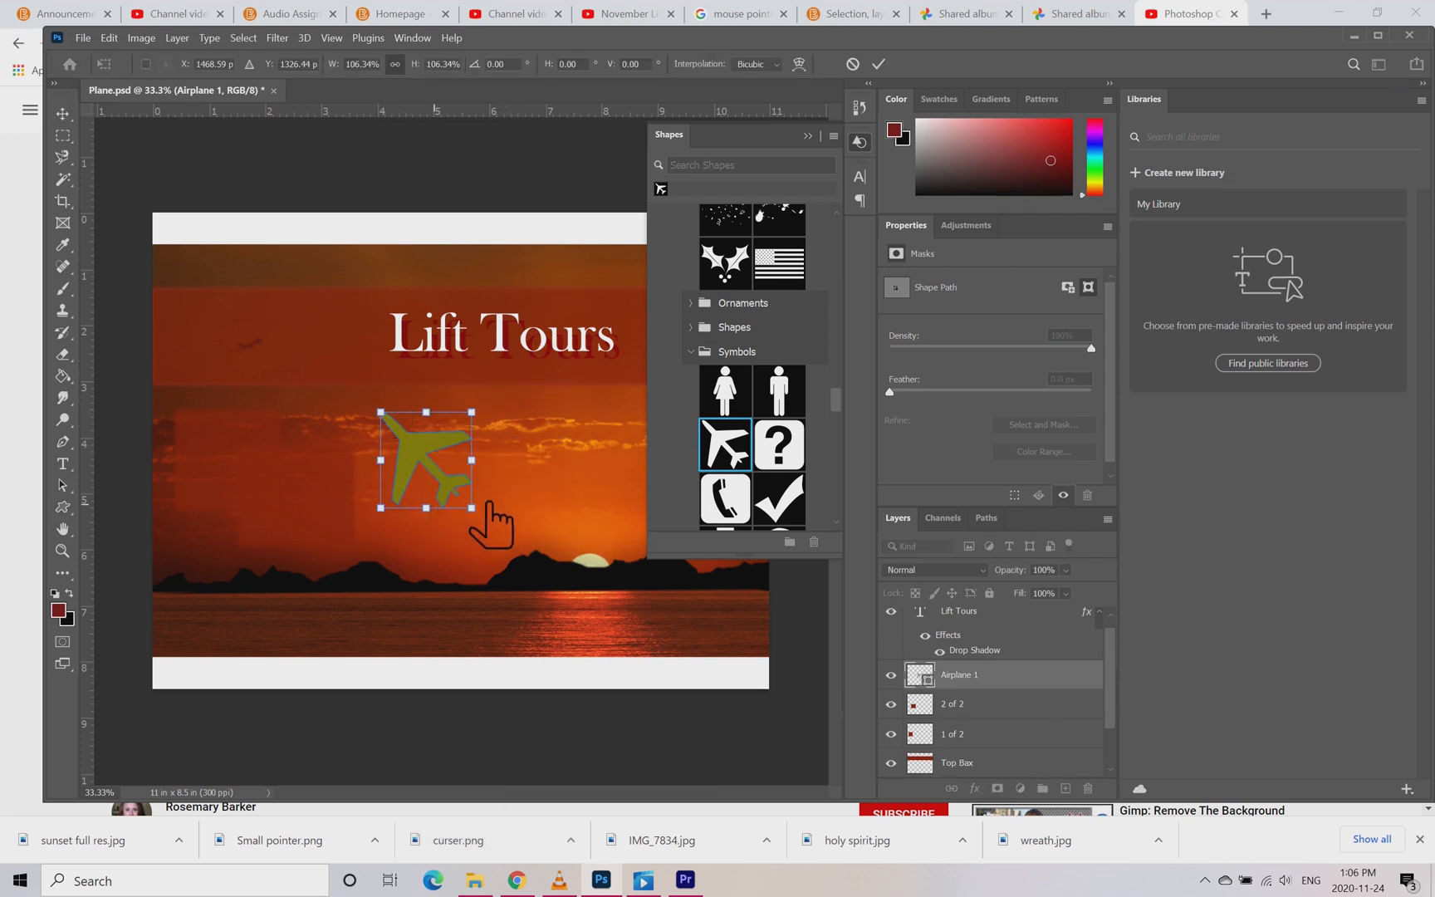
drag(510, 505, 402, 519)
drag(467, 473, 579, 341)
Step: Move the Airplane 1 layer directly below Top Bax and enlarge the airplane to more than twice its size, extending below the title
drag(993, 677, 1006, 733)
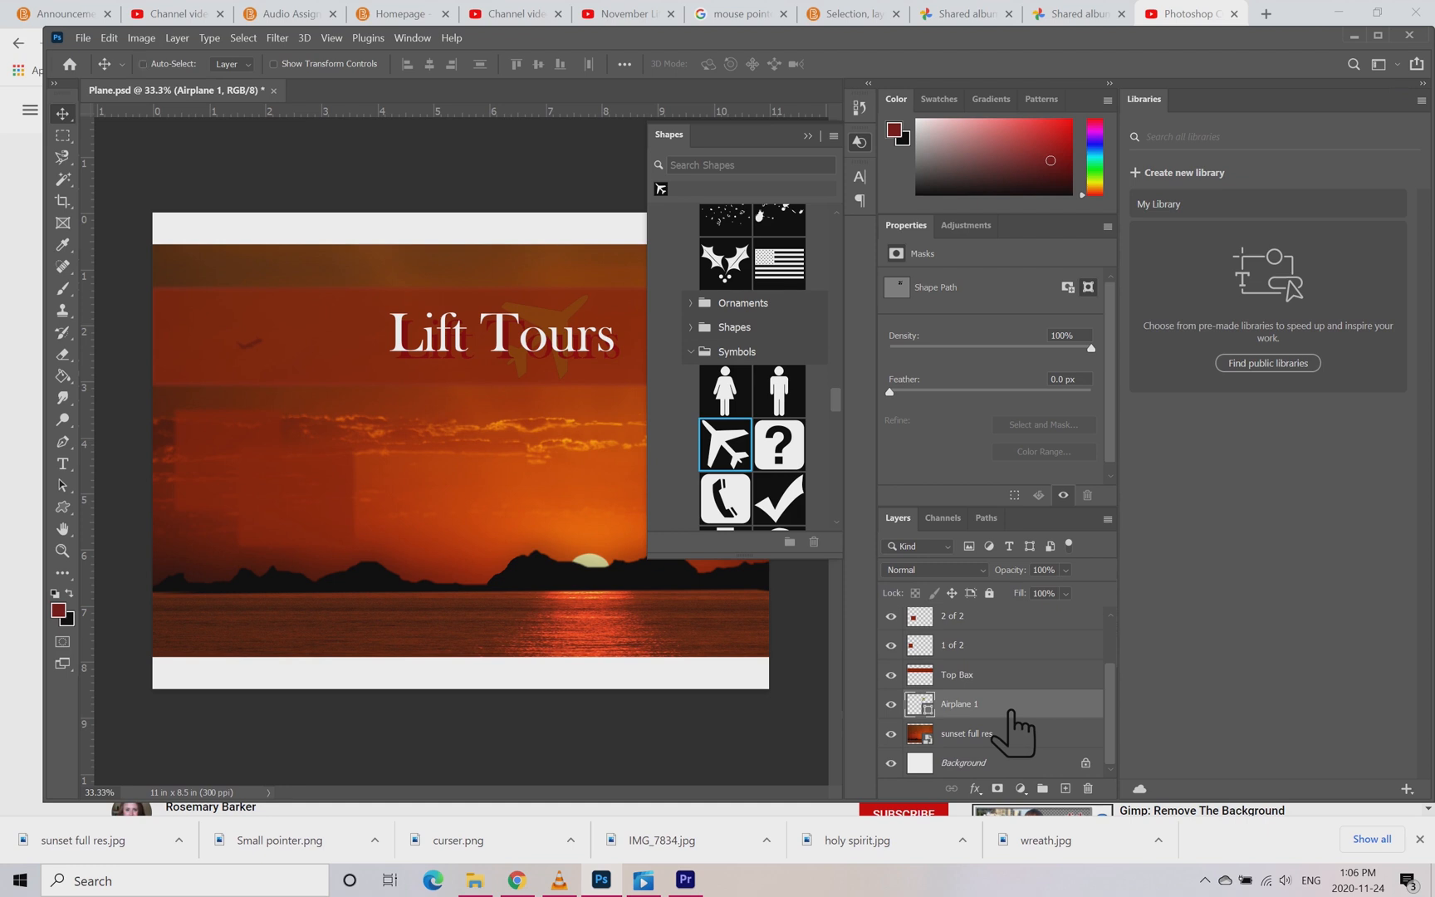
key(ctrl+t)
drag(515, 397, 398, 478)
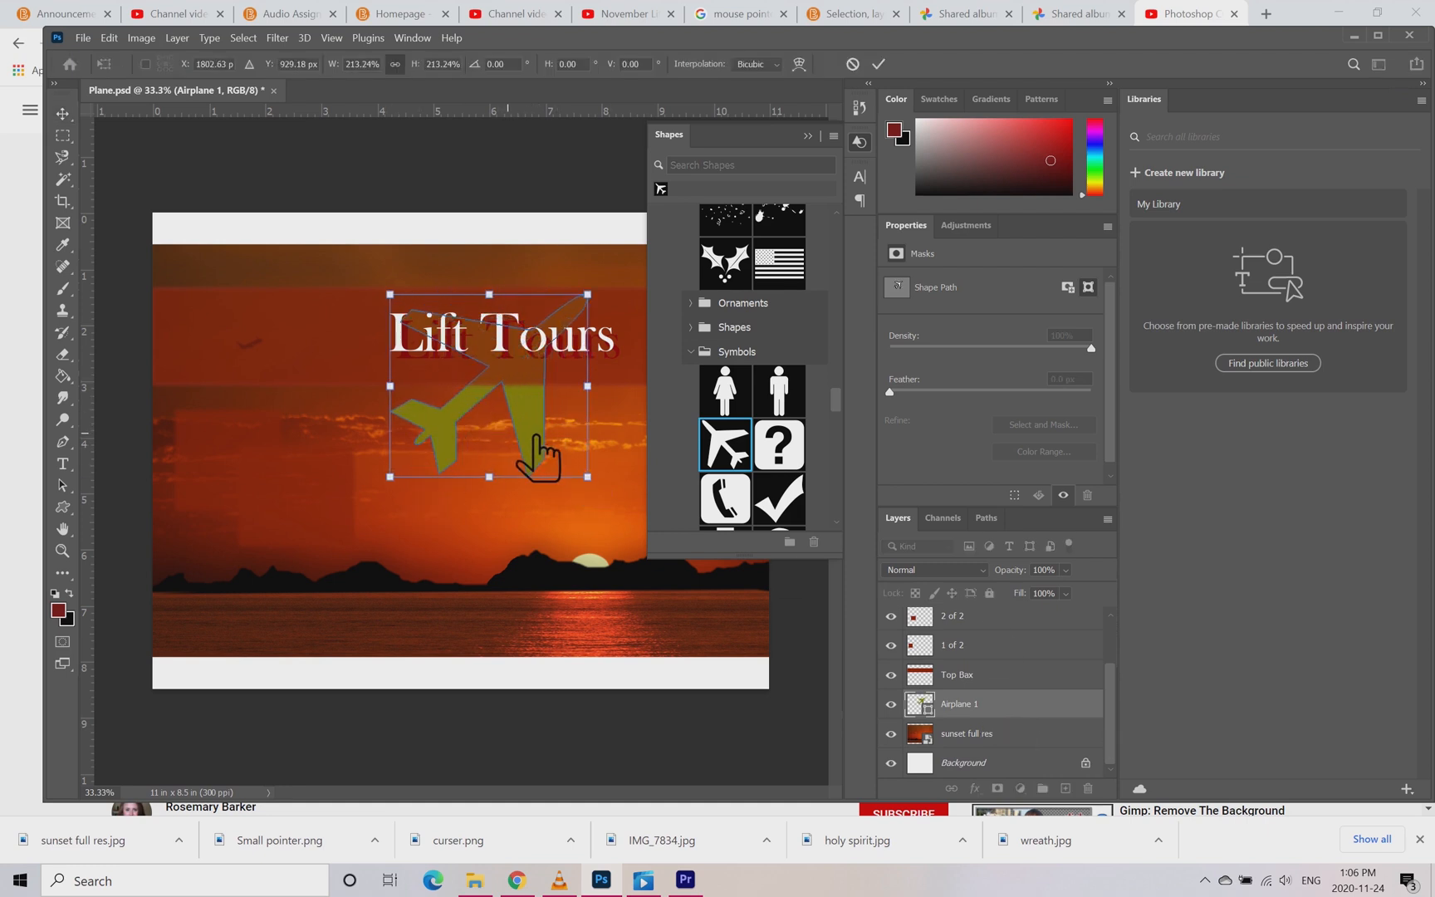
mouse_move(539, 457)
mouse_down()
mouse_move(550, 472)
mouse_move(537, 450)
mouse_up()
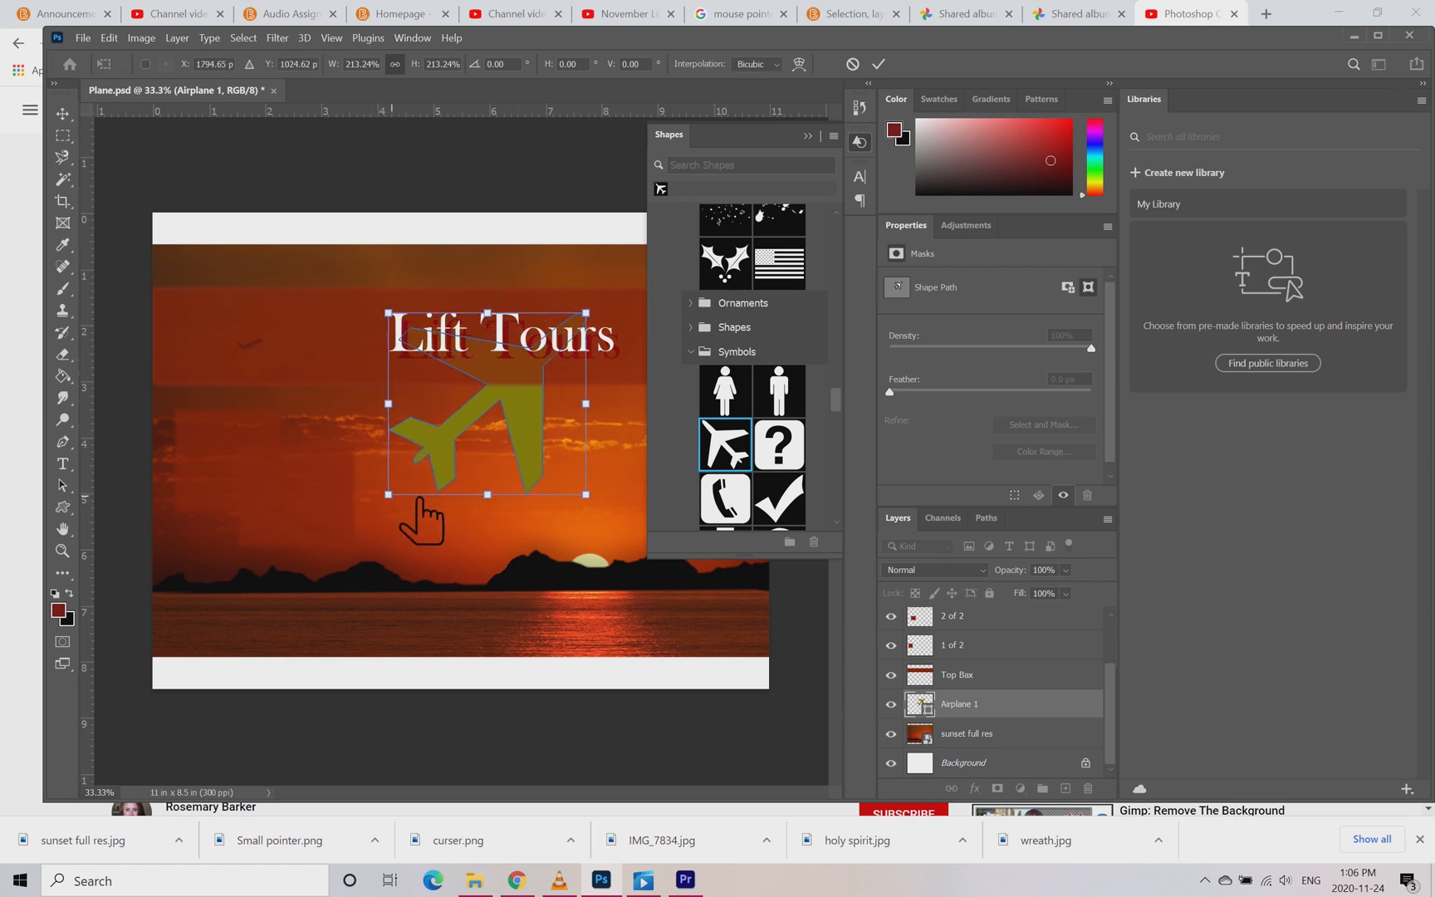
drag(389, 495, 363, 516)
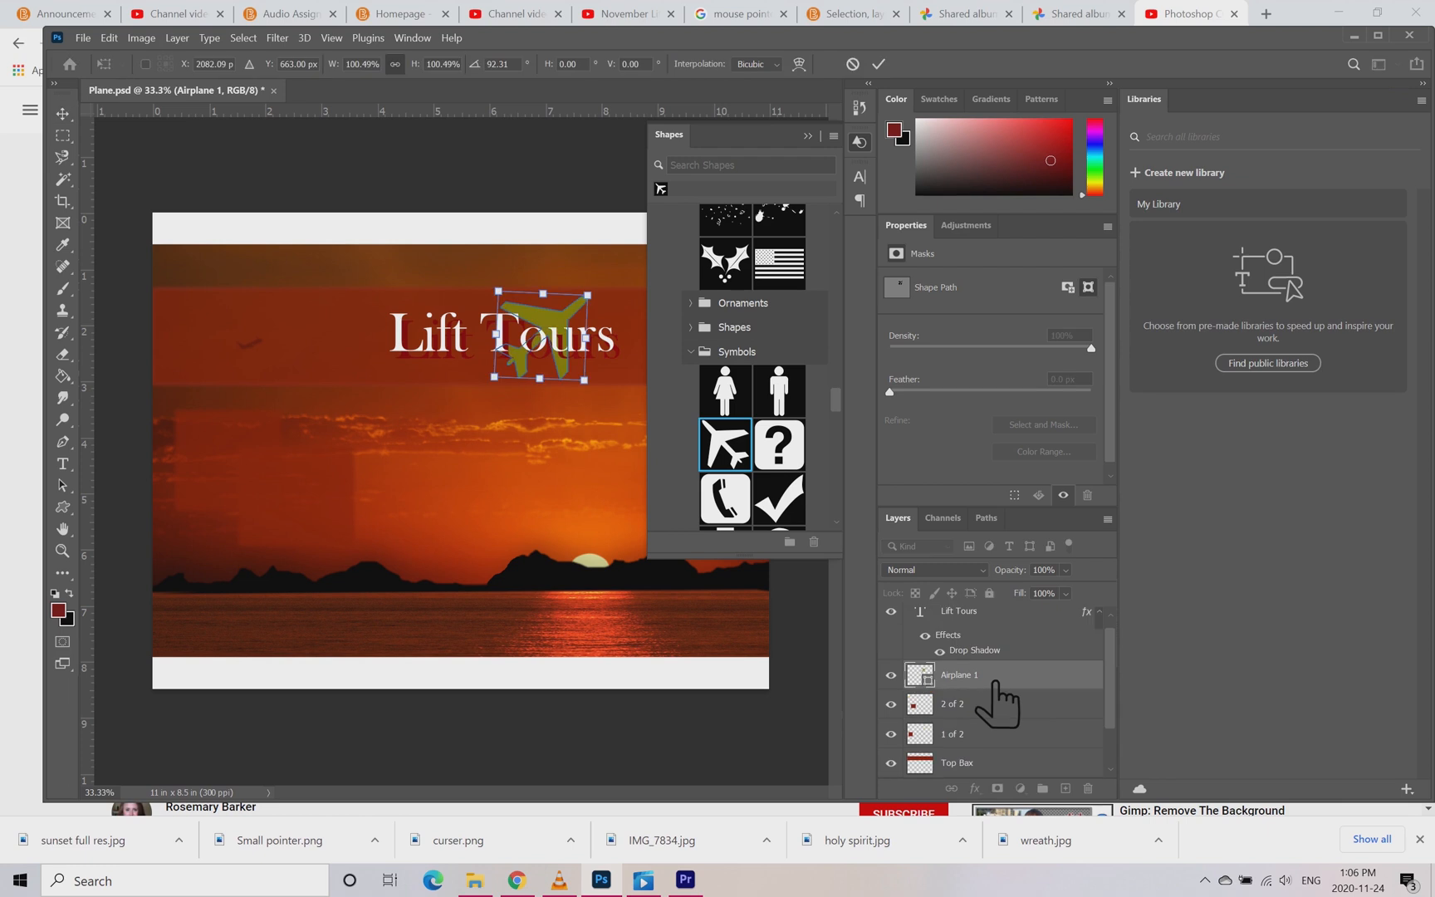
drag(984, 678, 982, 715)
drag(496, 383, 407, 497)
drag(536, 440, 534, 459)
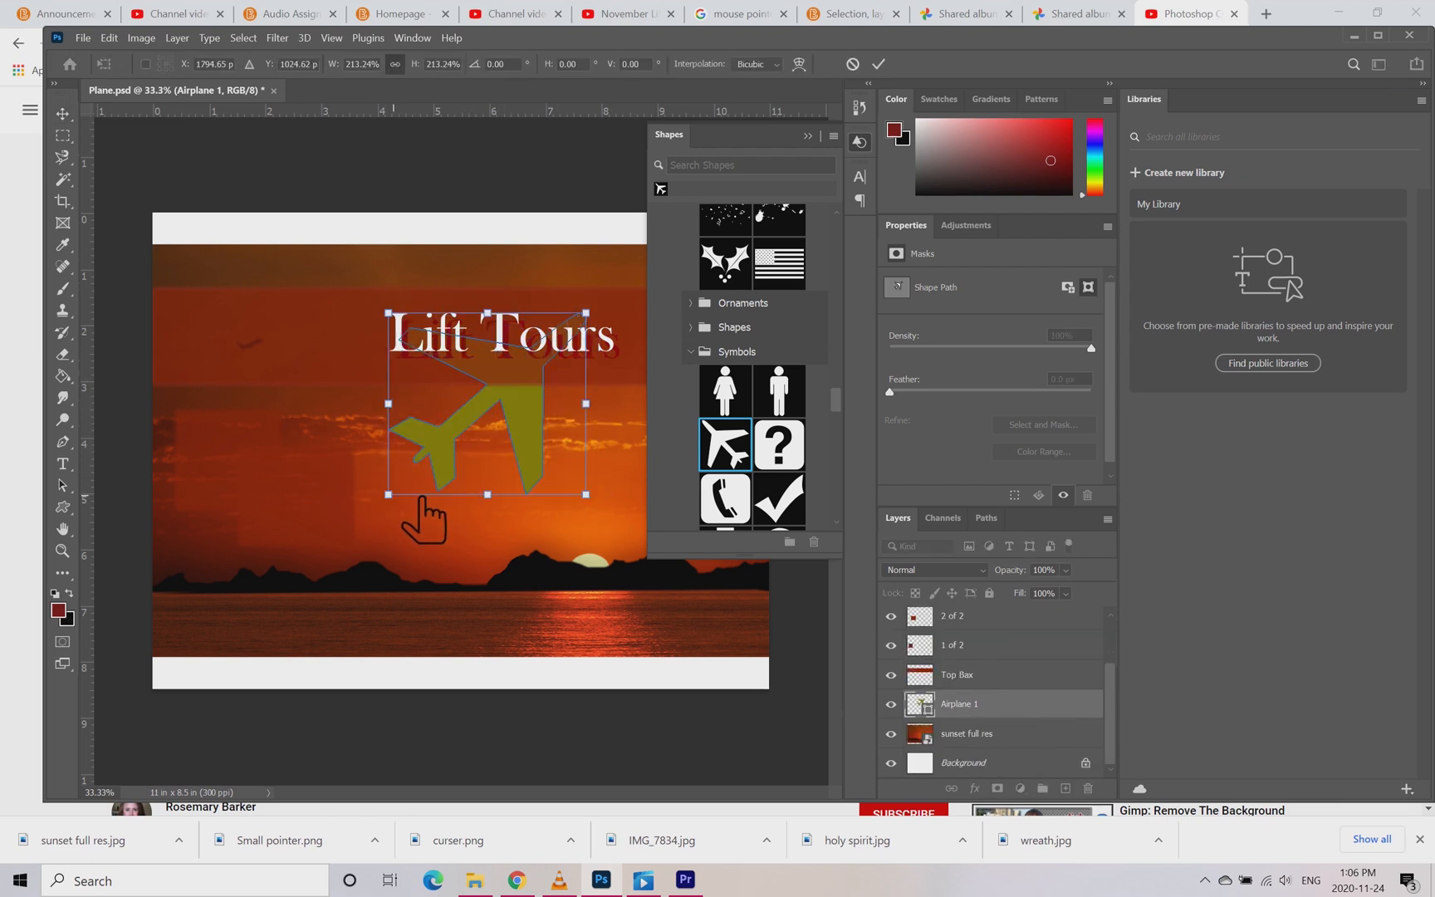
mouse_move(418, 501)
mouse_down()
mouse_move(385, 529)
mouse_move(538, 458)
mouse_move(530, 389)
mouse_move(401, 528)
mouse_move(421, 511)
mouse_up()
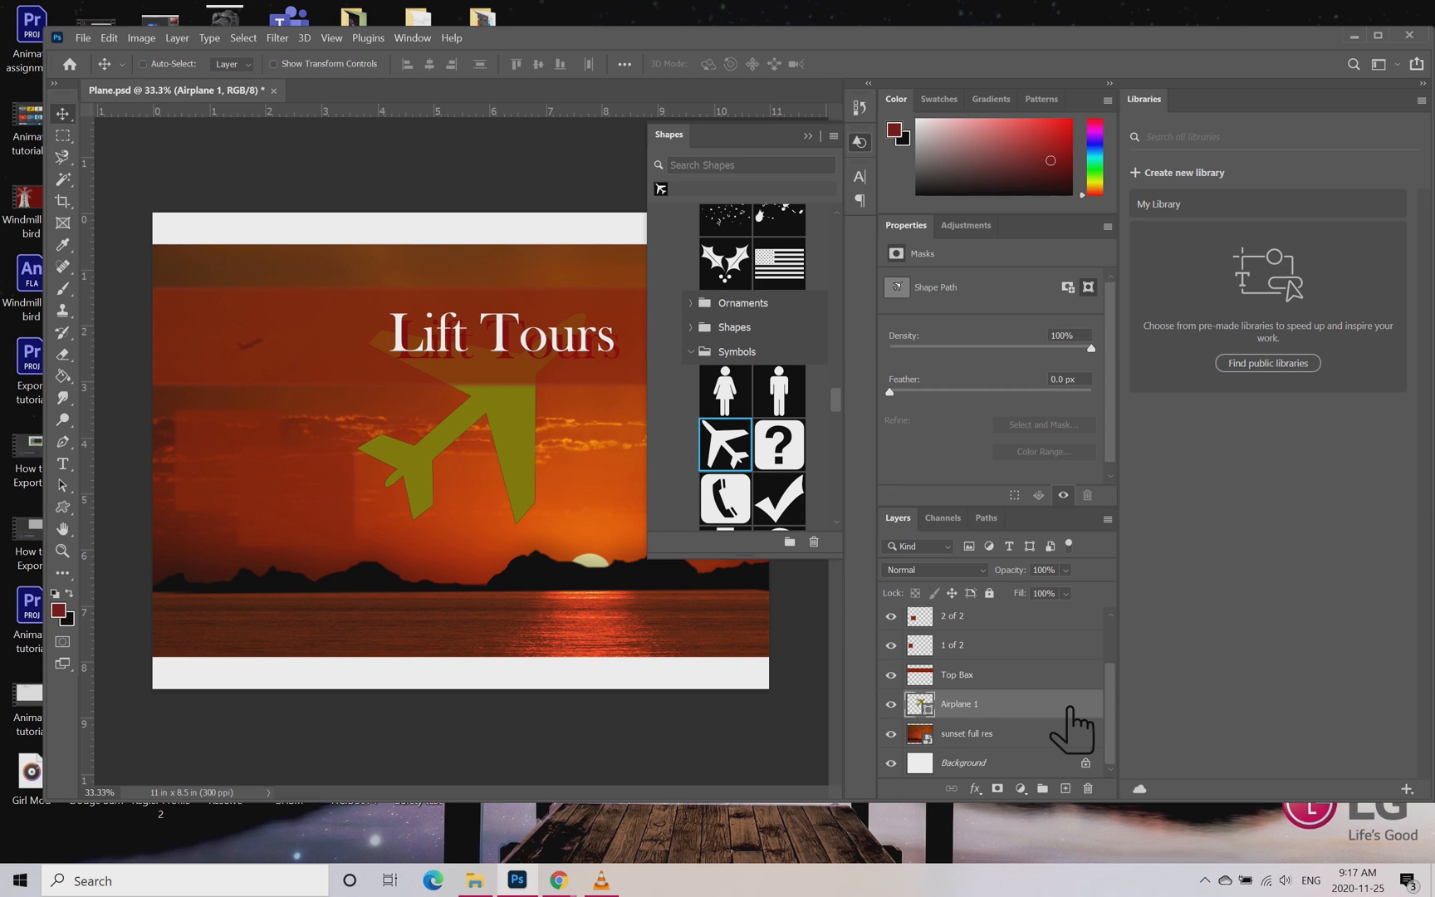
Step: Scale the airplane to about 137% so it reaches the water, and shift it slightly right
key(ctrl+t)
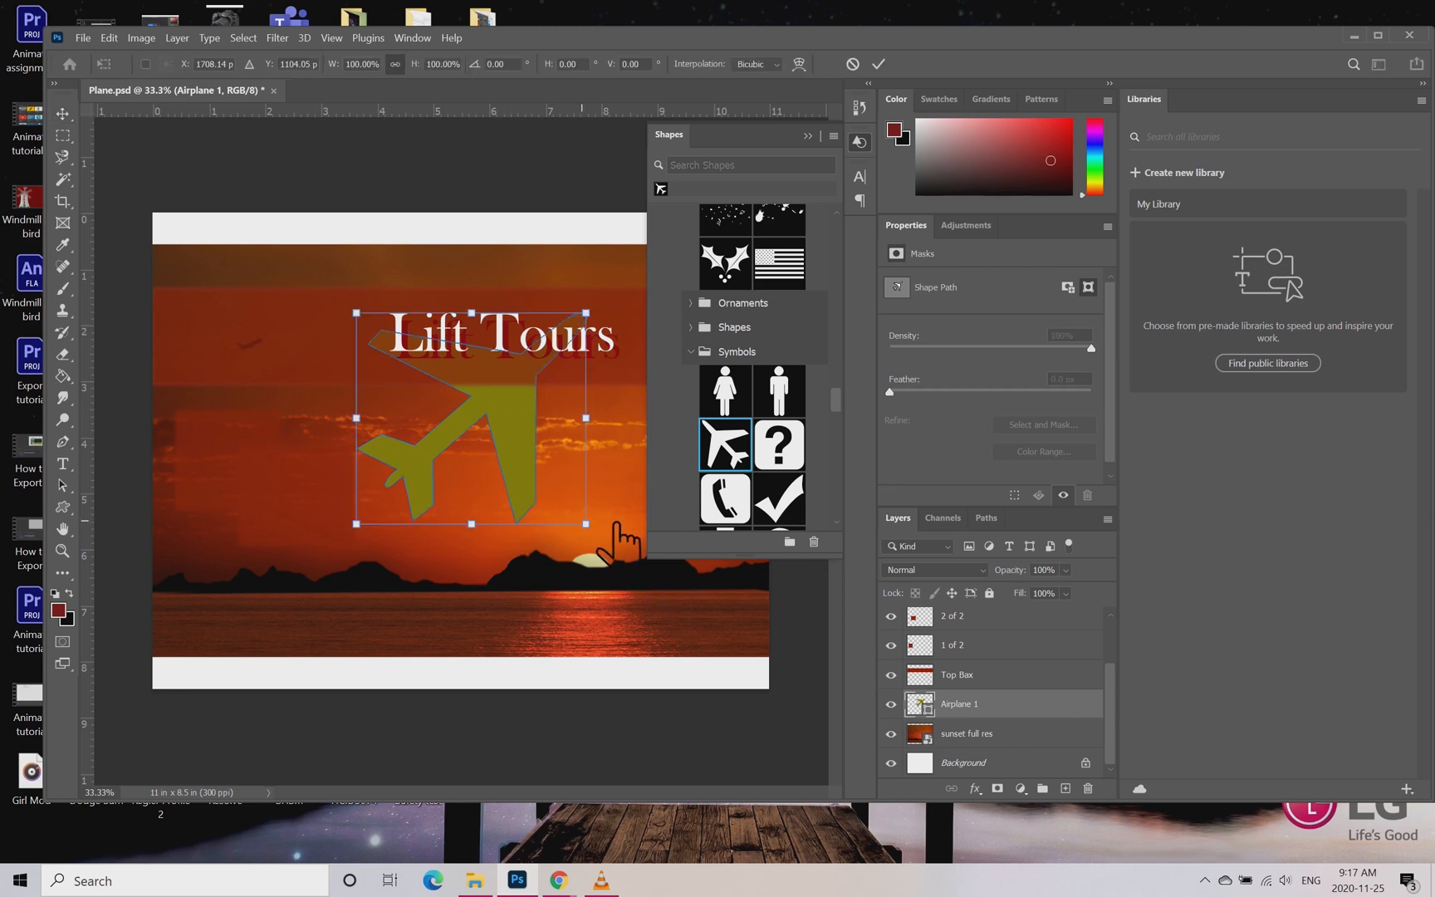
drag(616, 526, 703, 603)
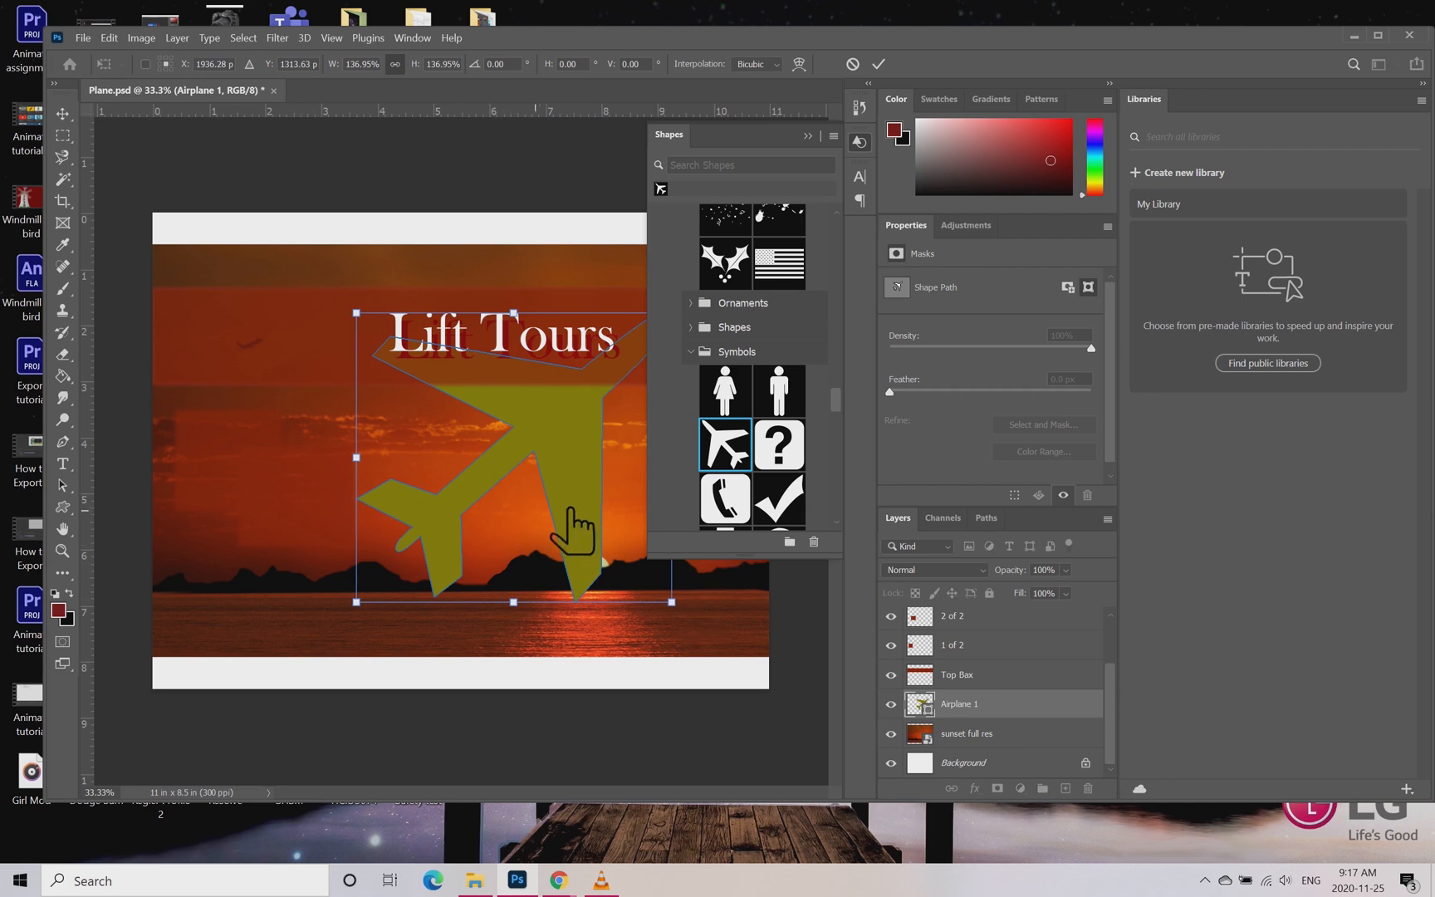
drag(573, 502, 602, 521)
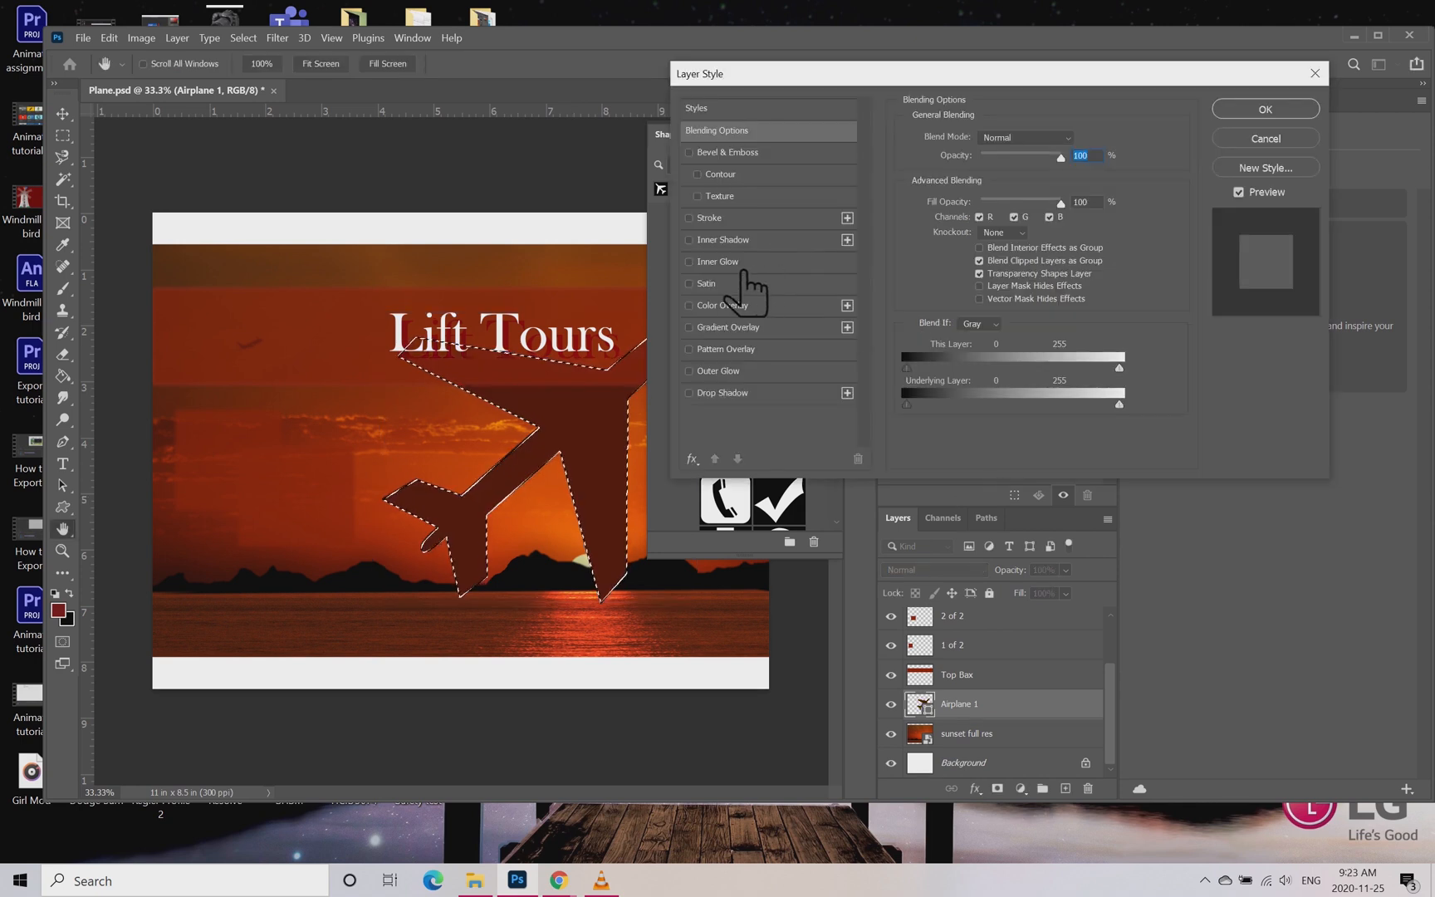
Step: Add Inner Glow and Stroke effects to the Airplane 1 layer and set Multiply blending with 75% opacity and 24% fill opacity
click(713, 262)
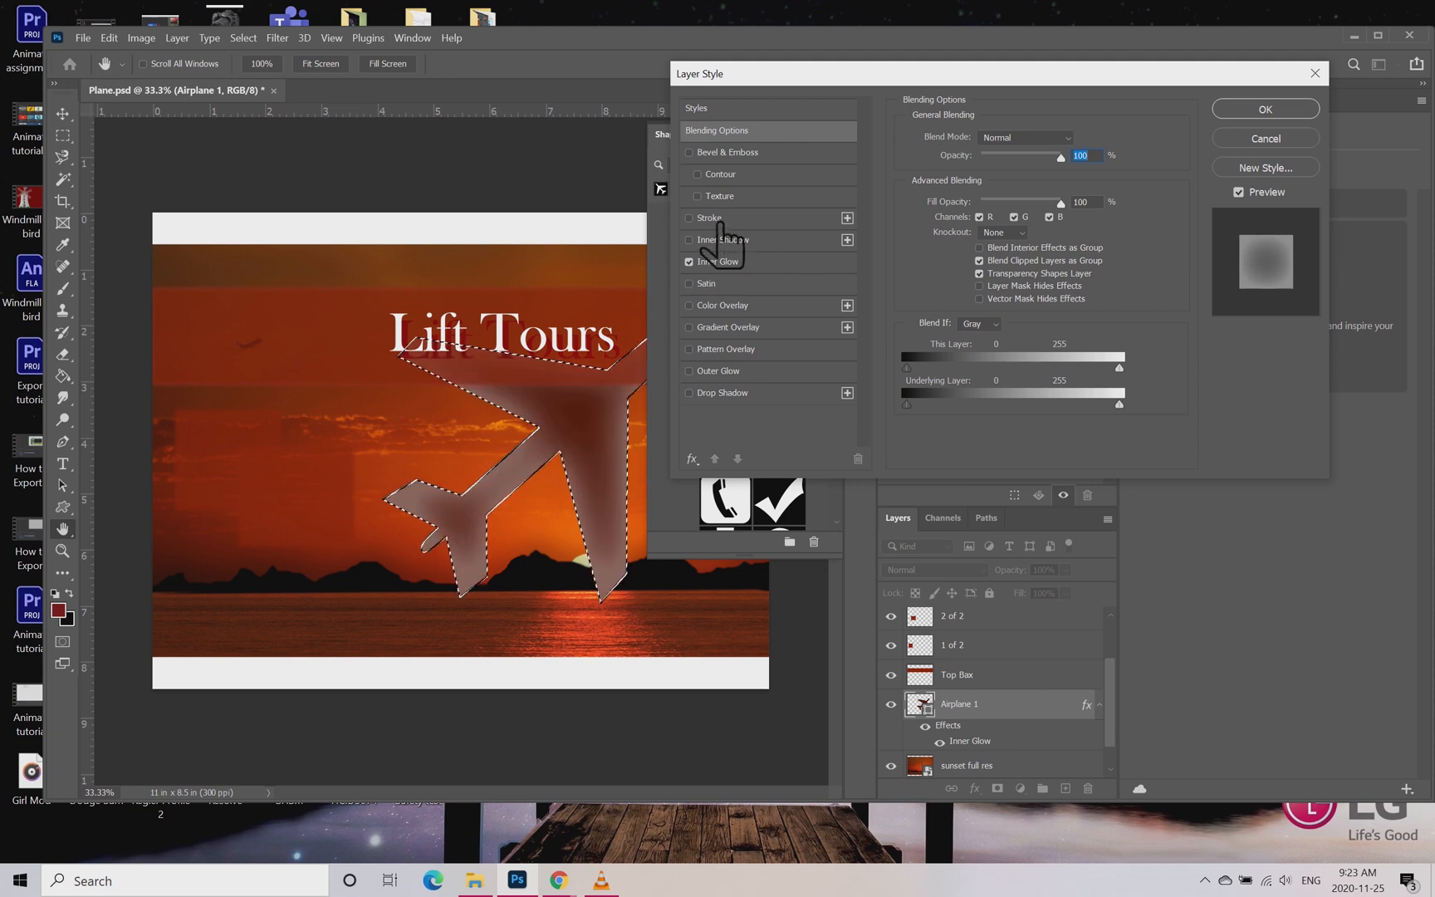
click(714, 218)
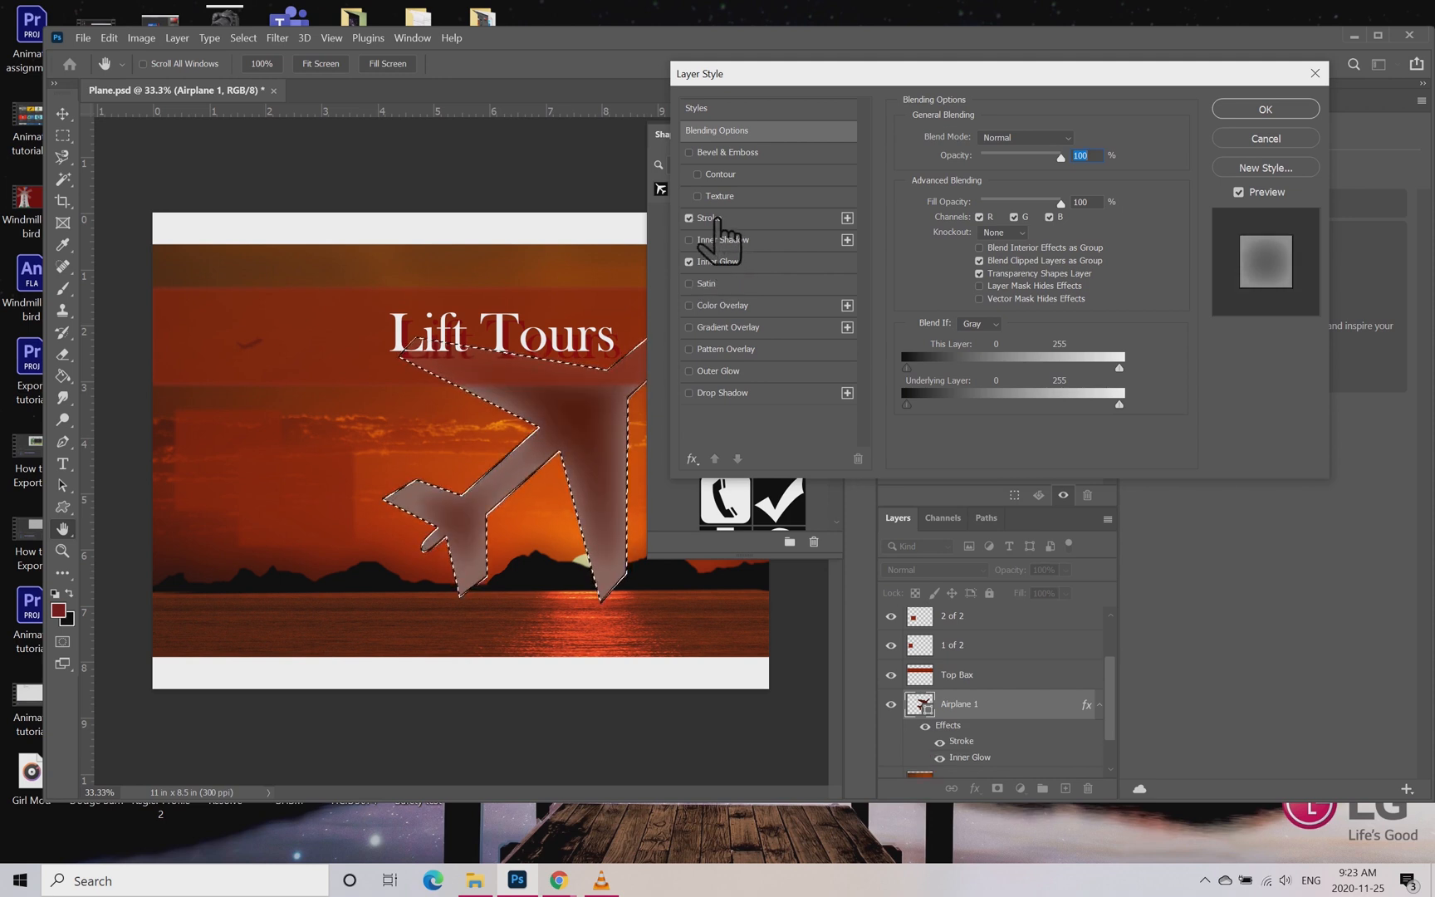
click(1071, 139)
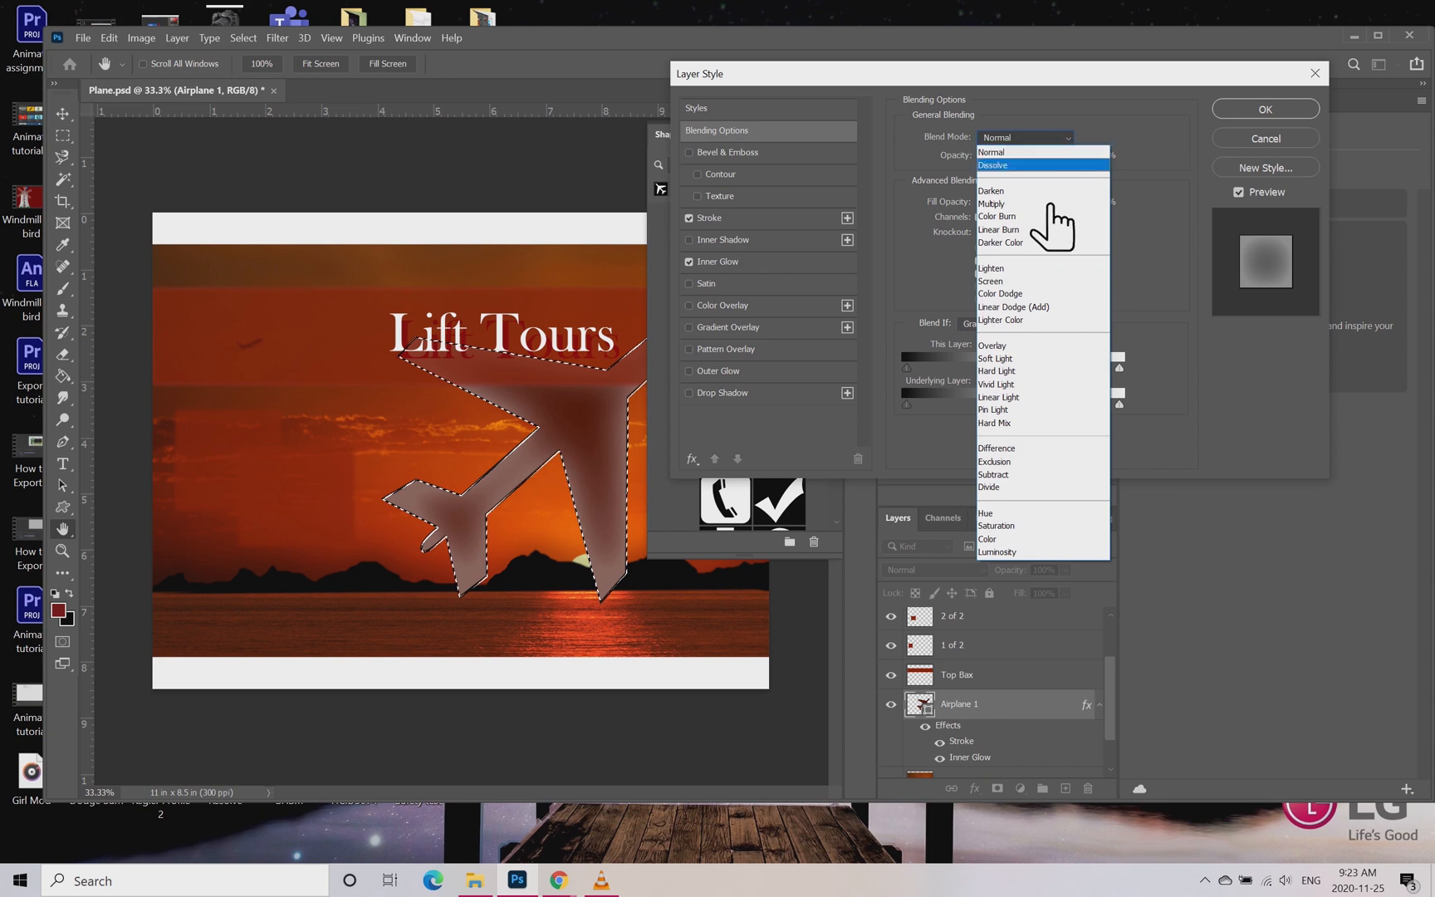
click(1028, 204)
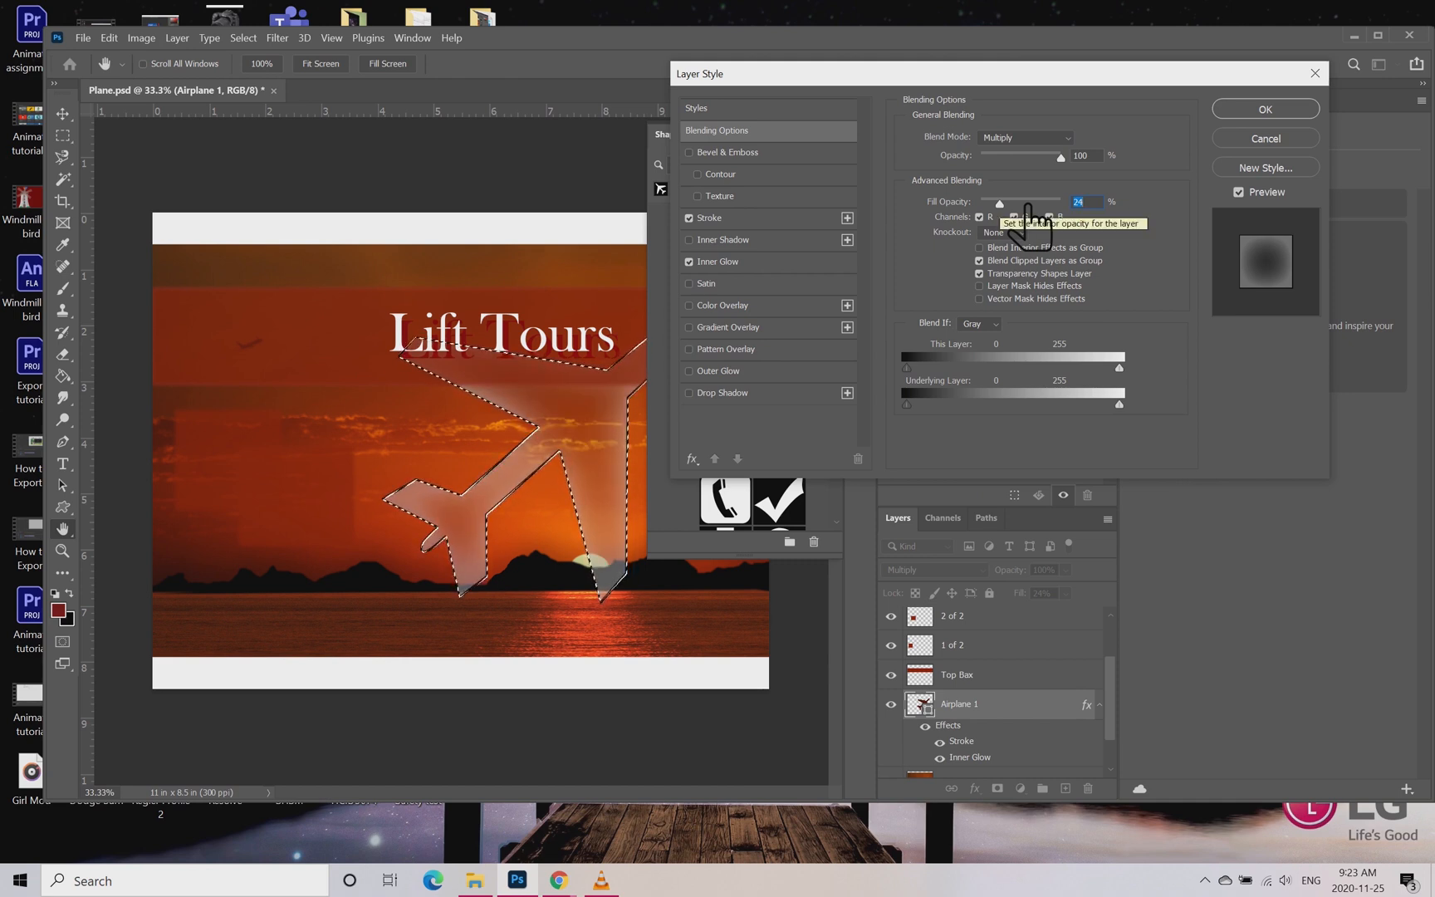
double_click(1097, 155)
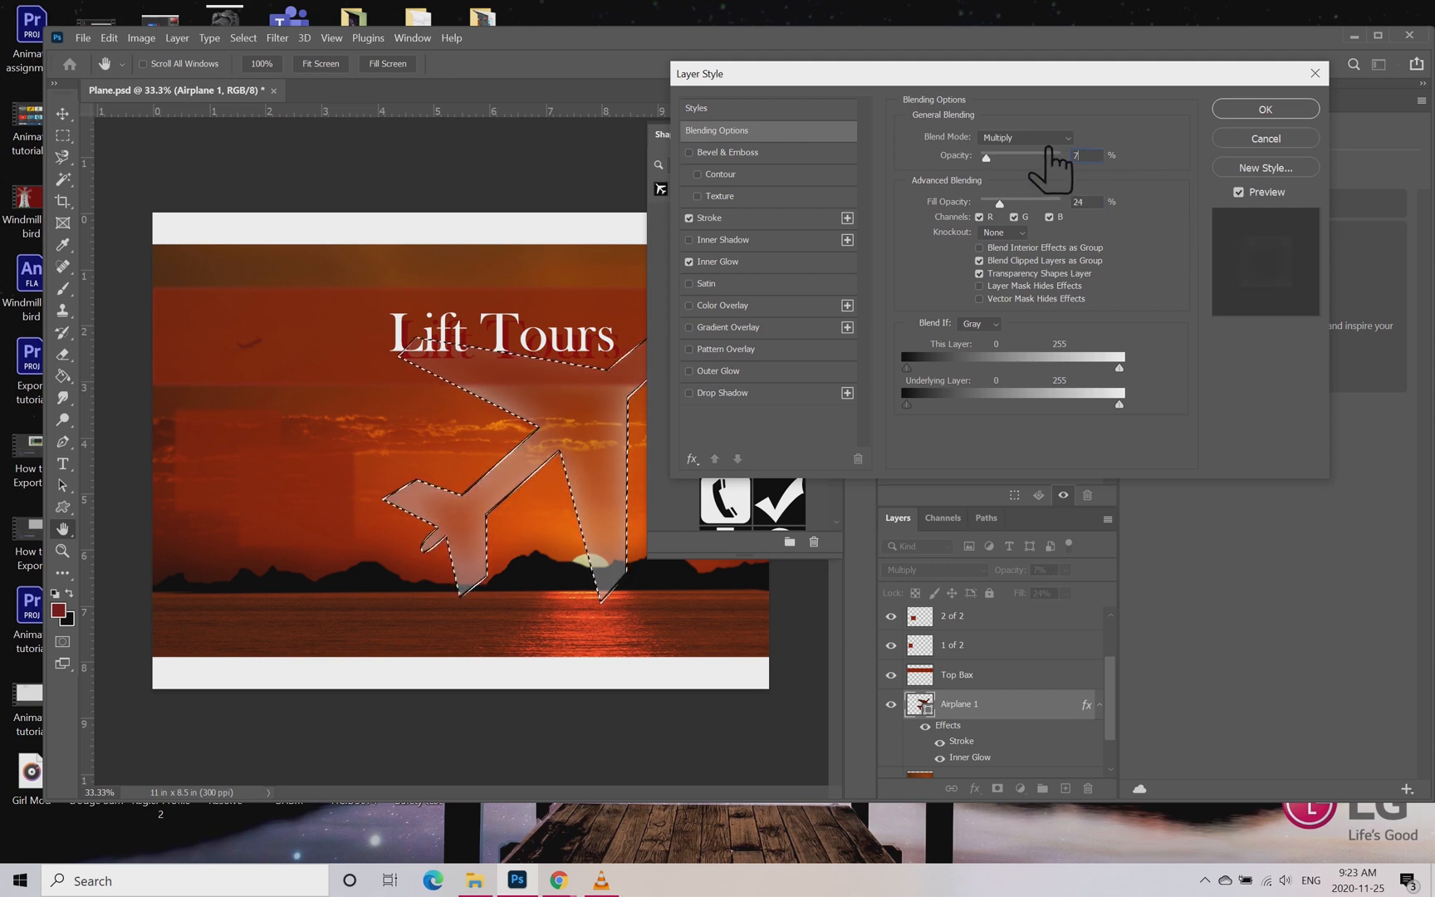
text(5)
key(Return)
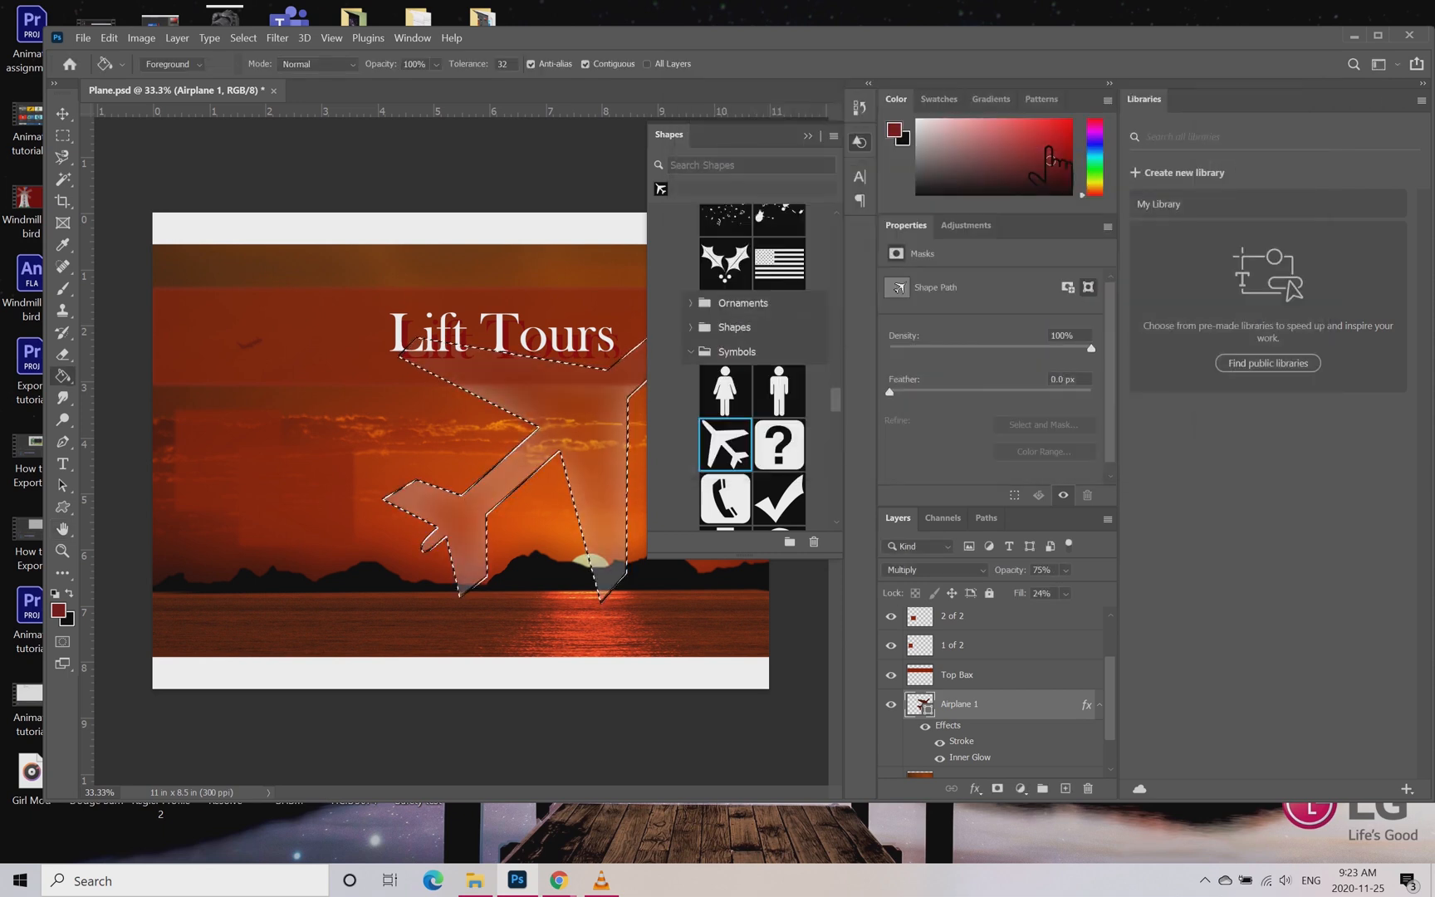
Step: Set the Inner Glow choke of the Airplane 1 layer to 10% and apply the style
double_click(1084, 704)
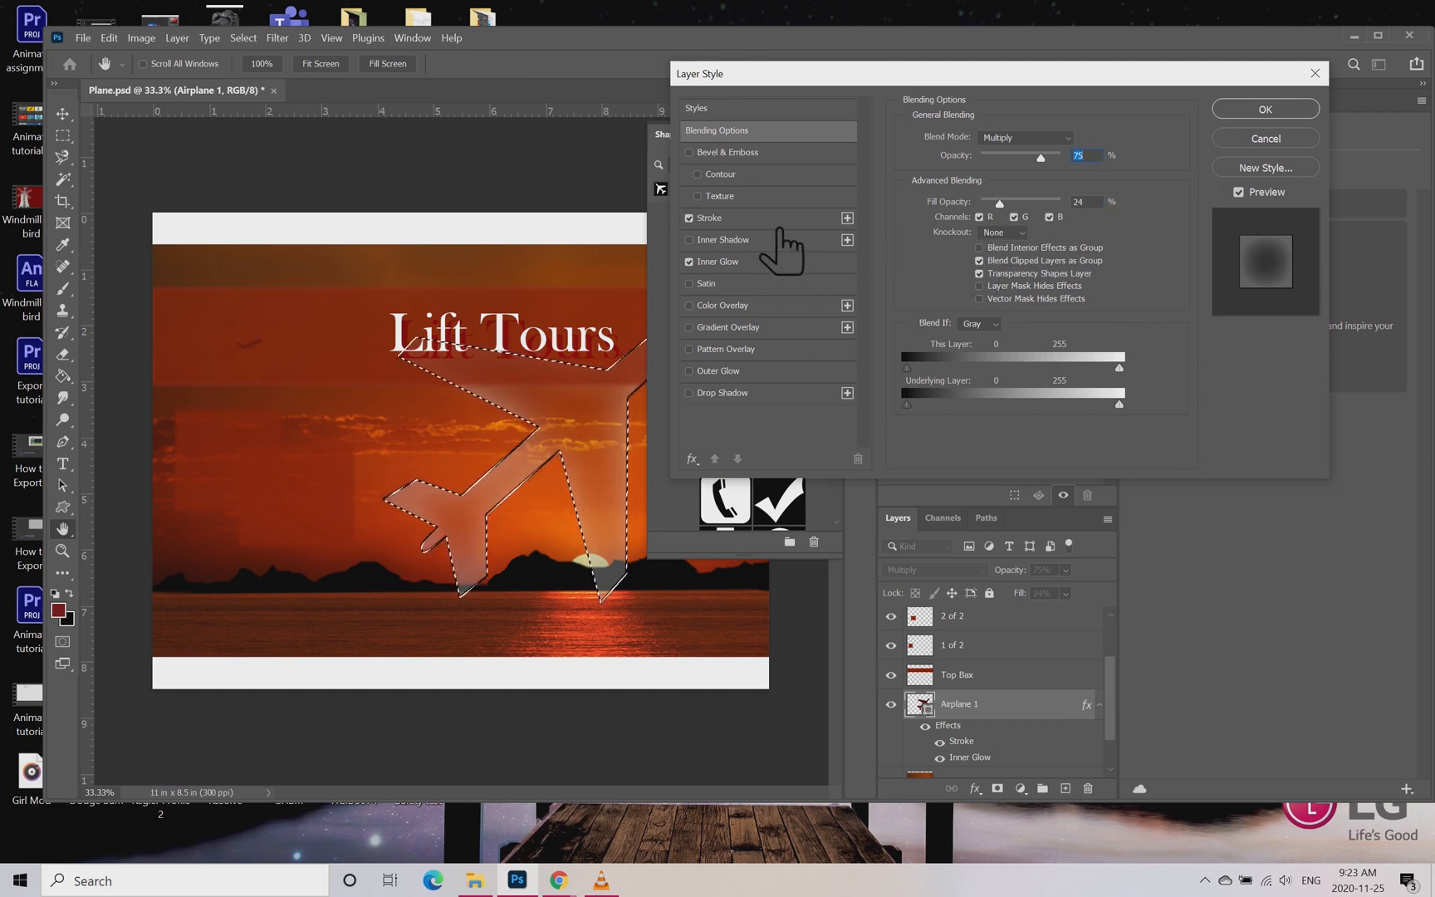
click(773, 264)
drag(969, 284, 1108, 285)
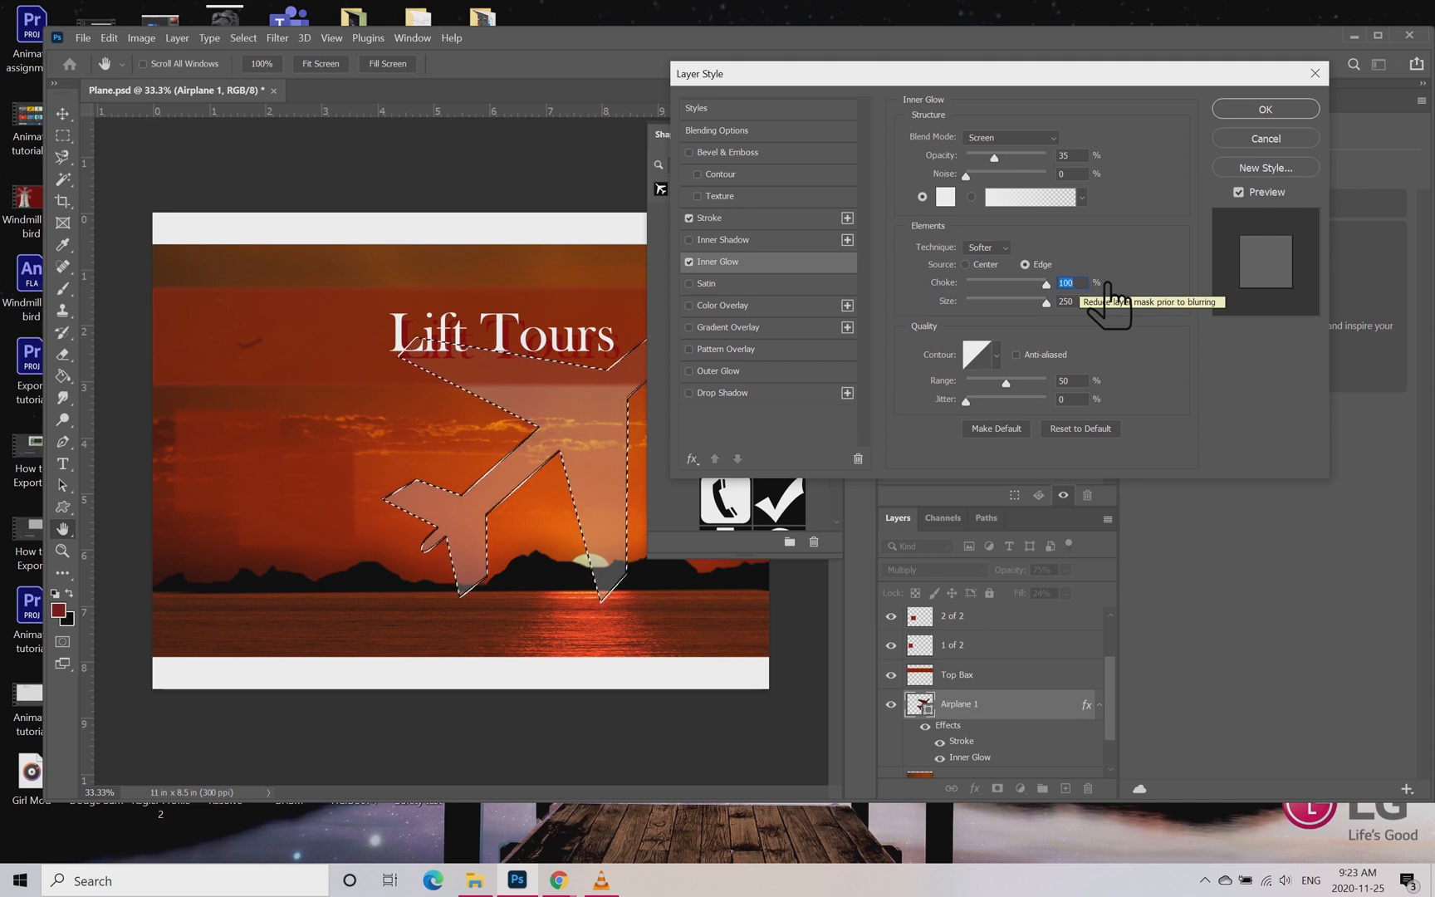
text(10)
key(Return)
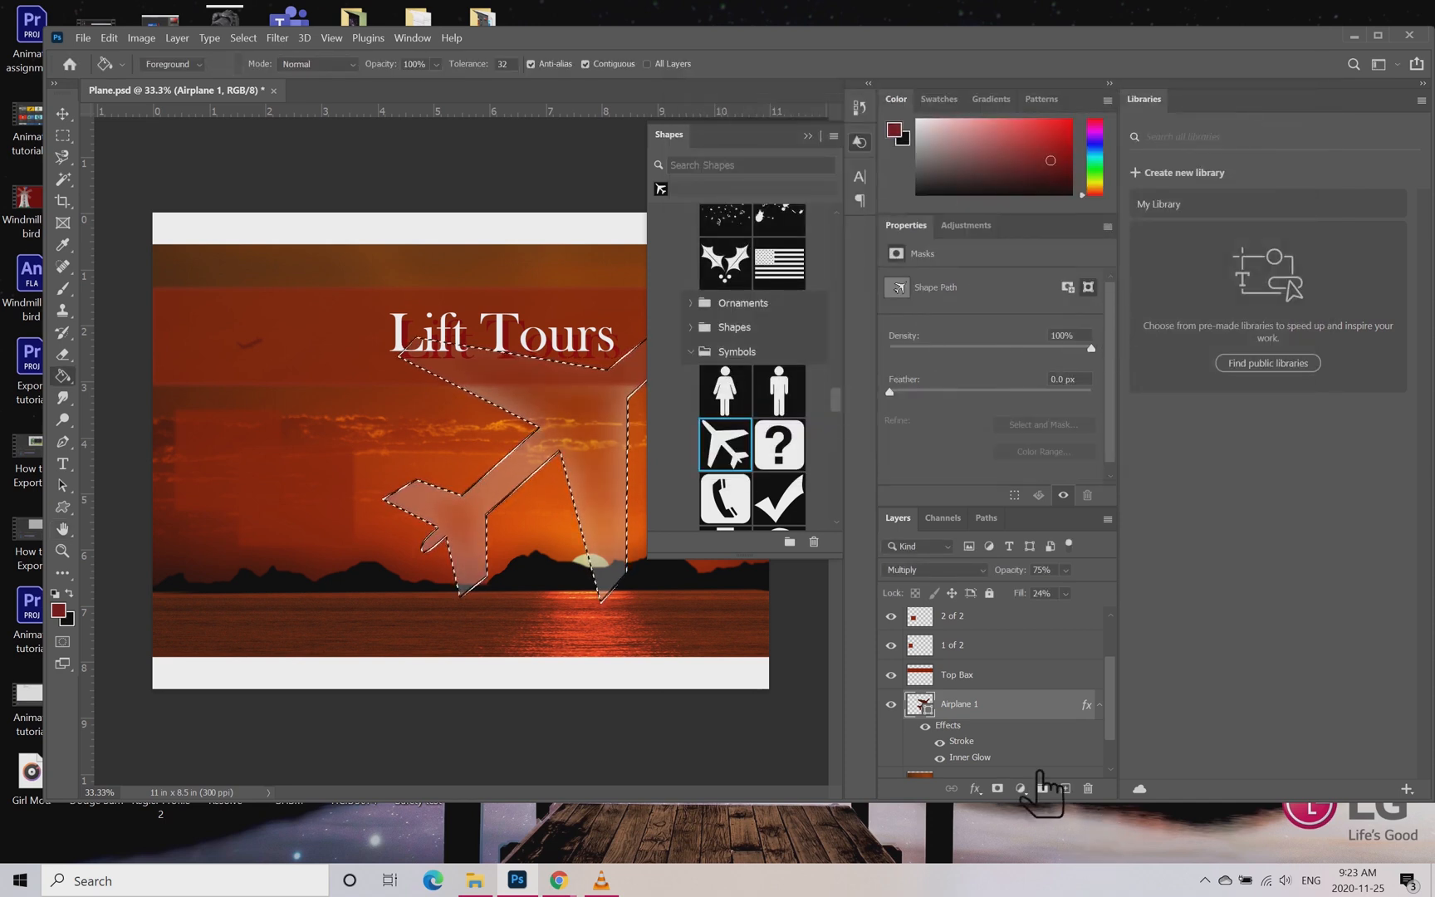
Step: Reduce the Inner Glow size of the Airplane 1 layer to 76 px and apply the style
double_click(1053, 706)
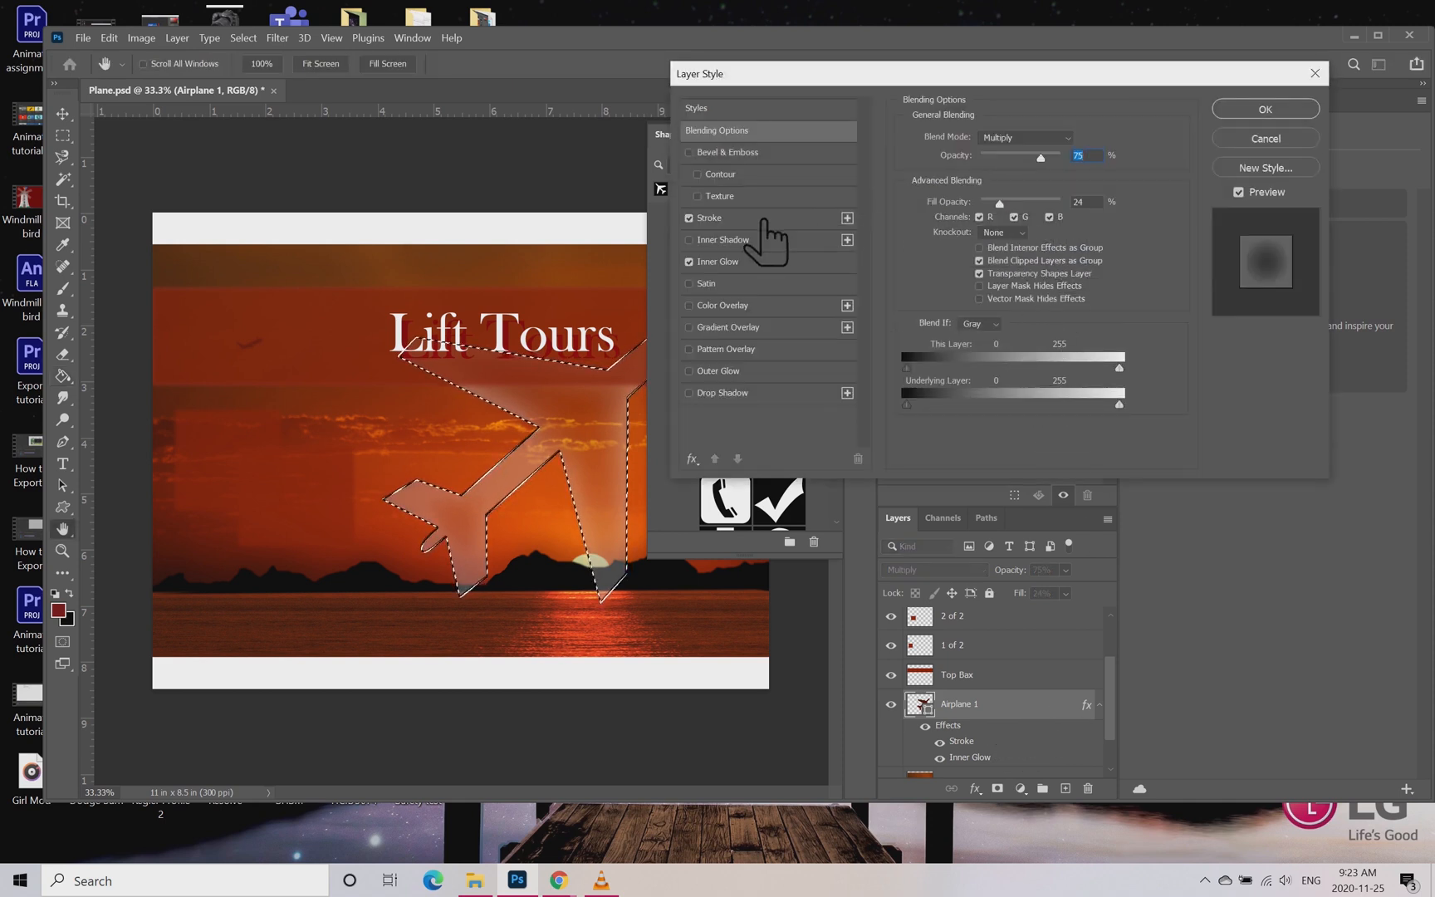
click(752, 263)
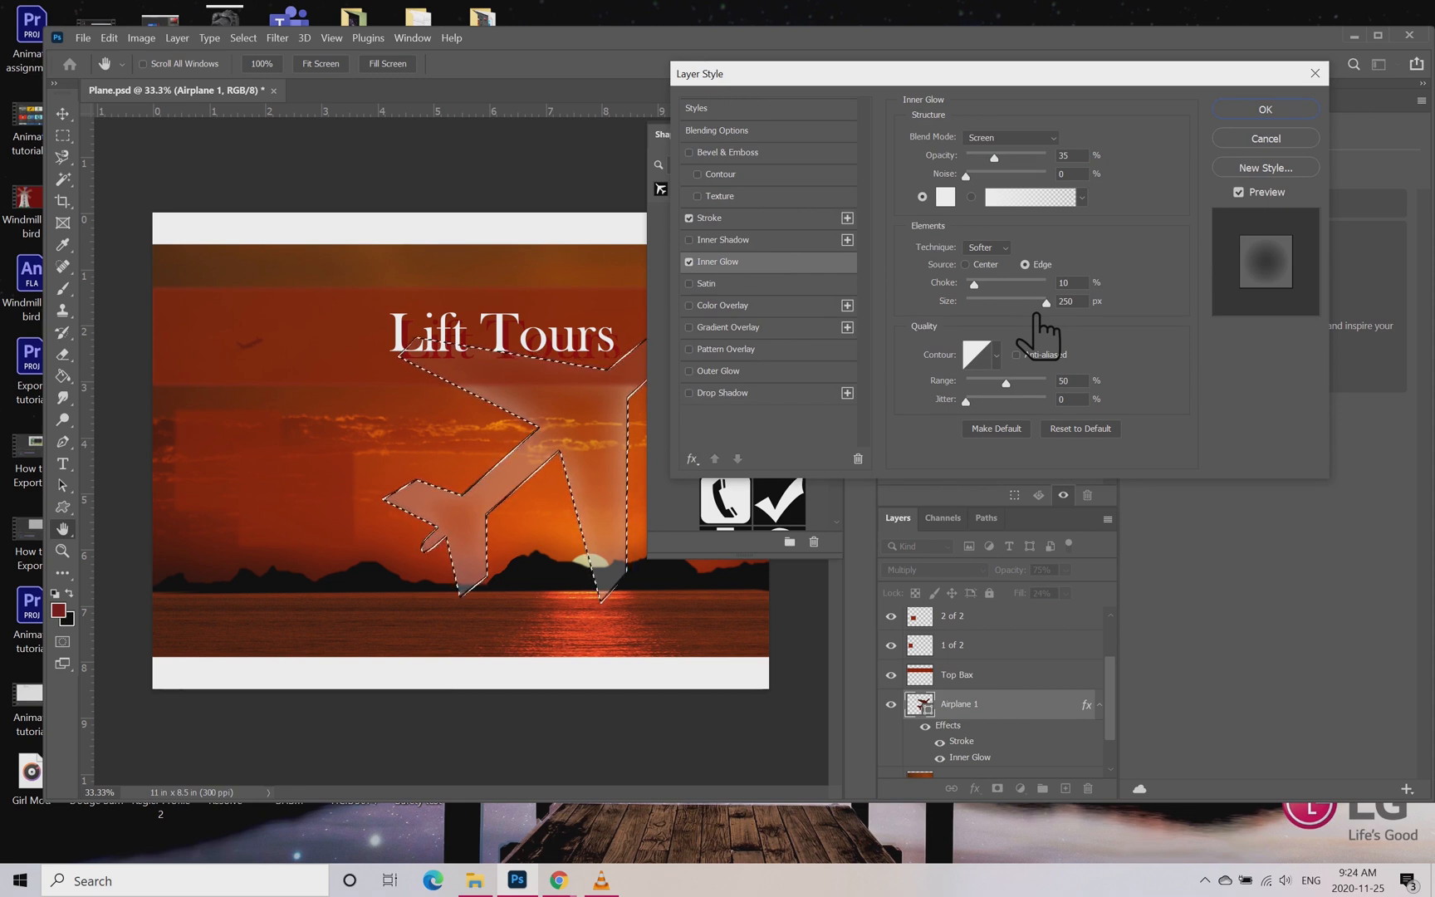
drag(1064, 305, 1026, 314)
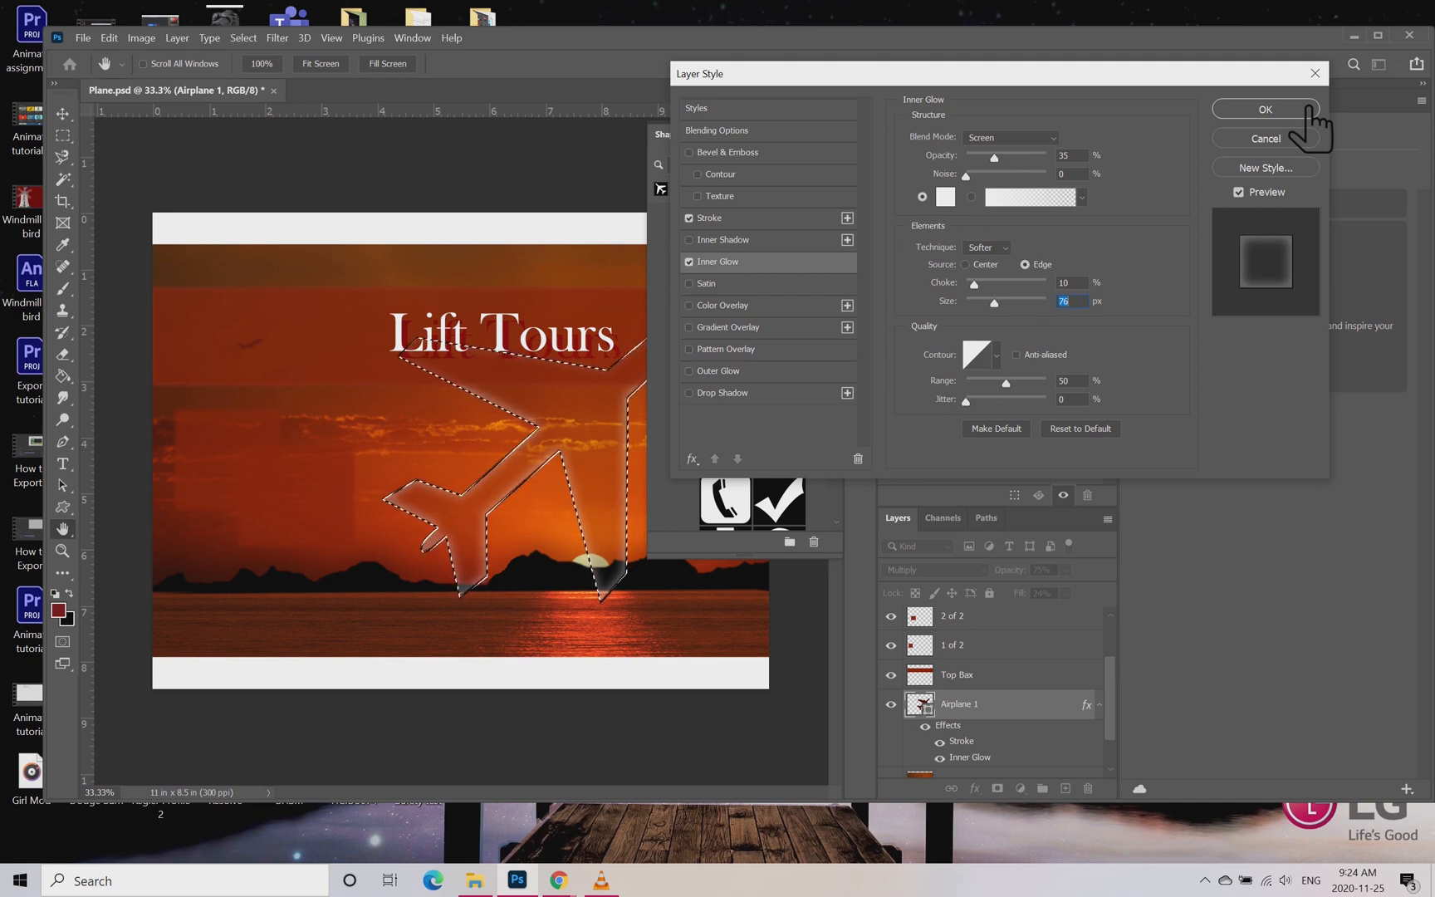
click(1311, 110)
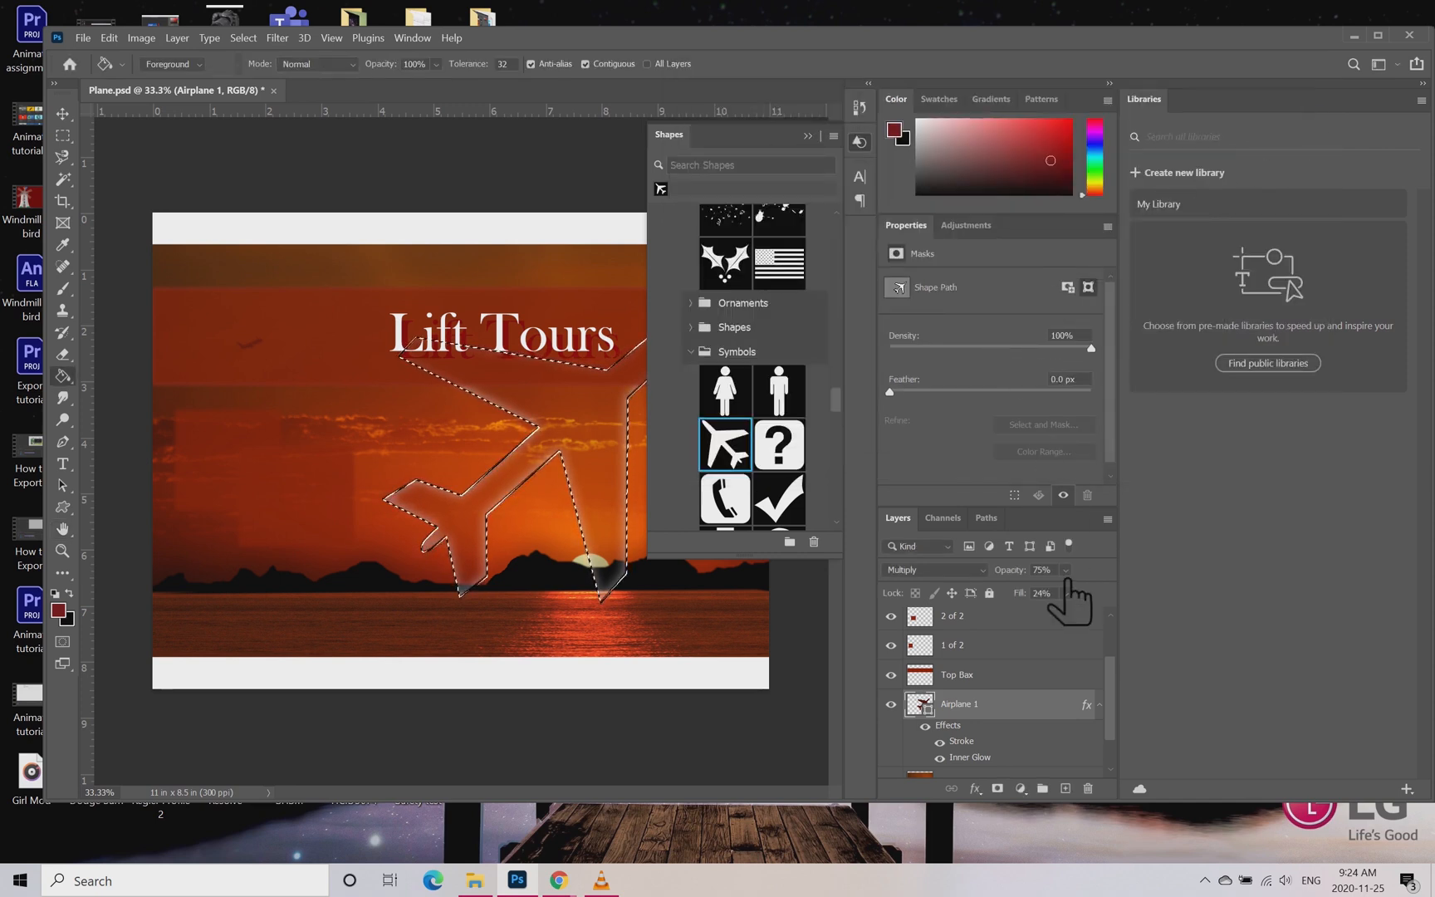
Step: Fine-tune the Stroke size of the Airplane 1 layer, trying 2 px, and apply the style
double_click(1084, 706)
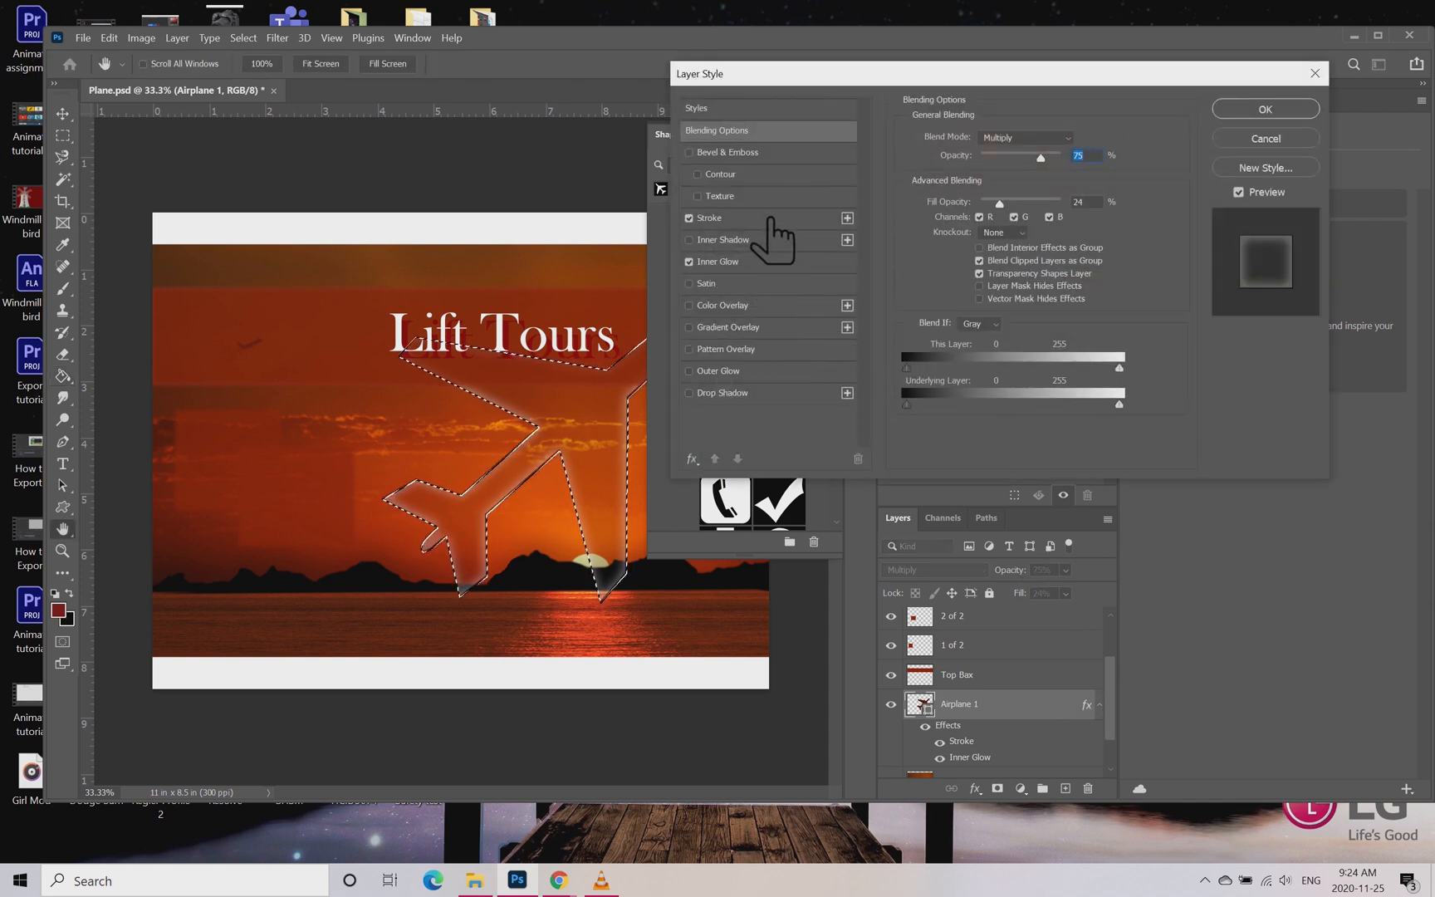
click(769, 219)
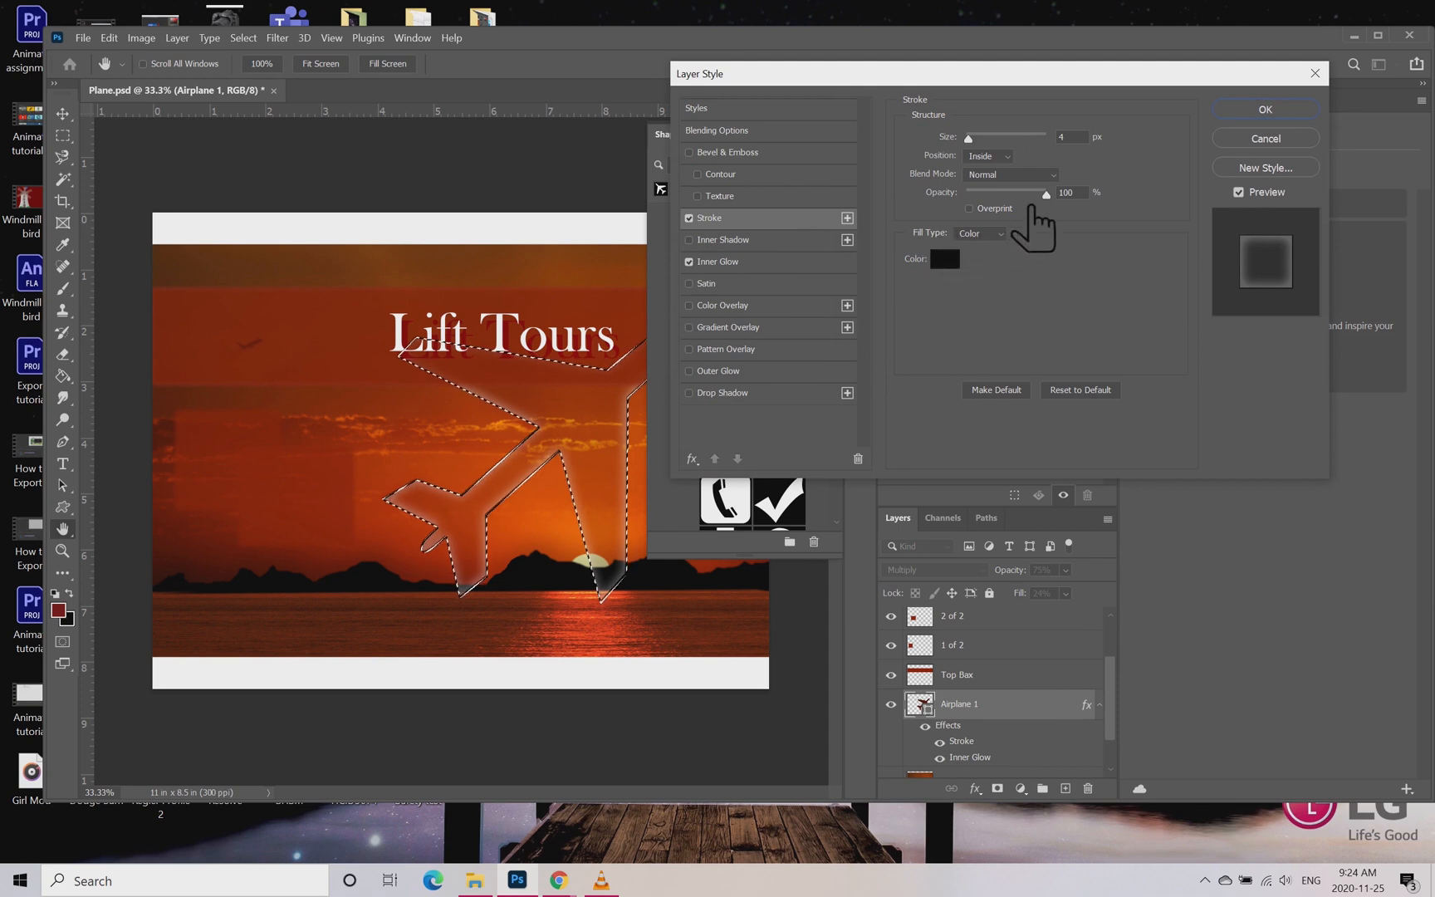
click(999, 139)
mouse_move(998, 139)
mouse_down()
mouse_move(1015, 140)
mouse_move(992, 140)
mouse_up()
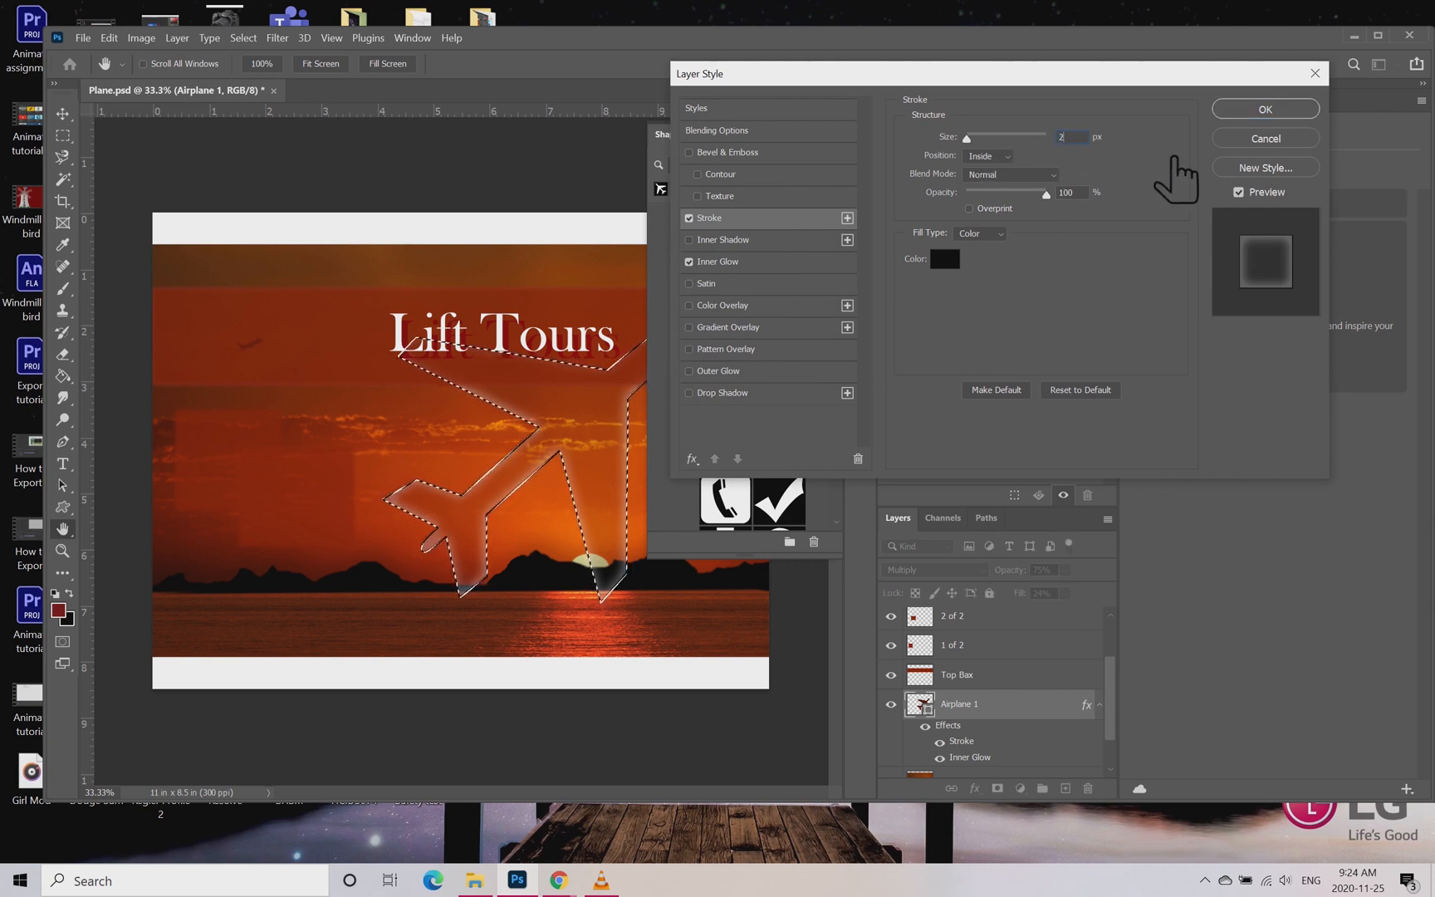
click(1061, 136)
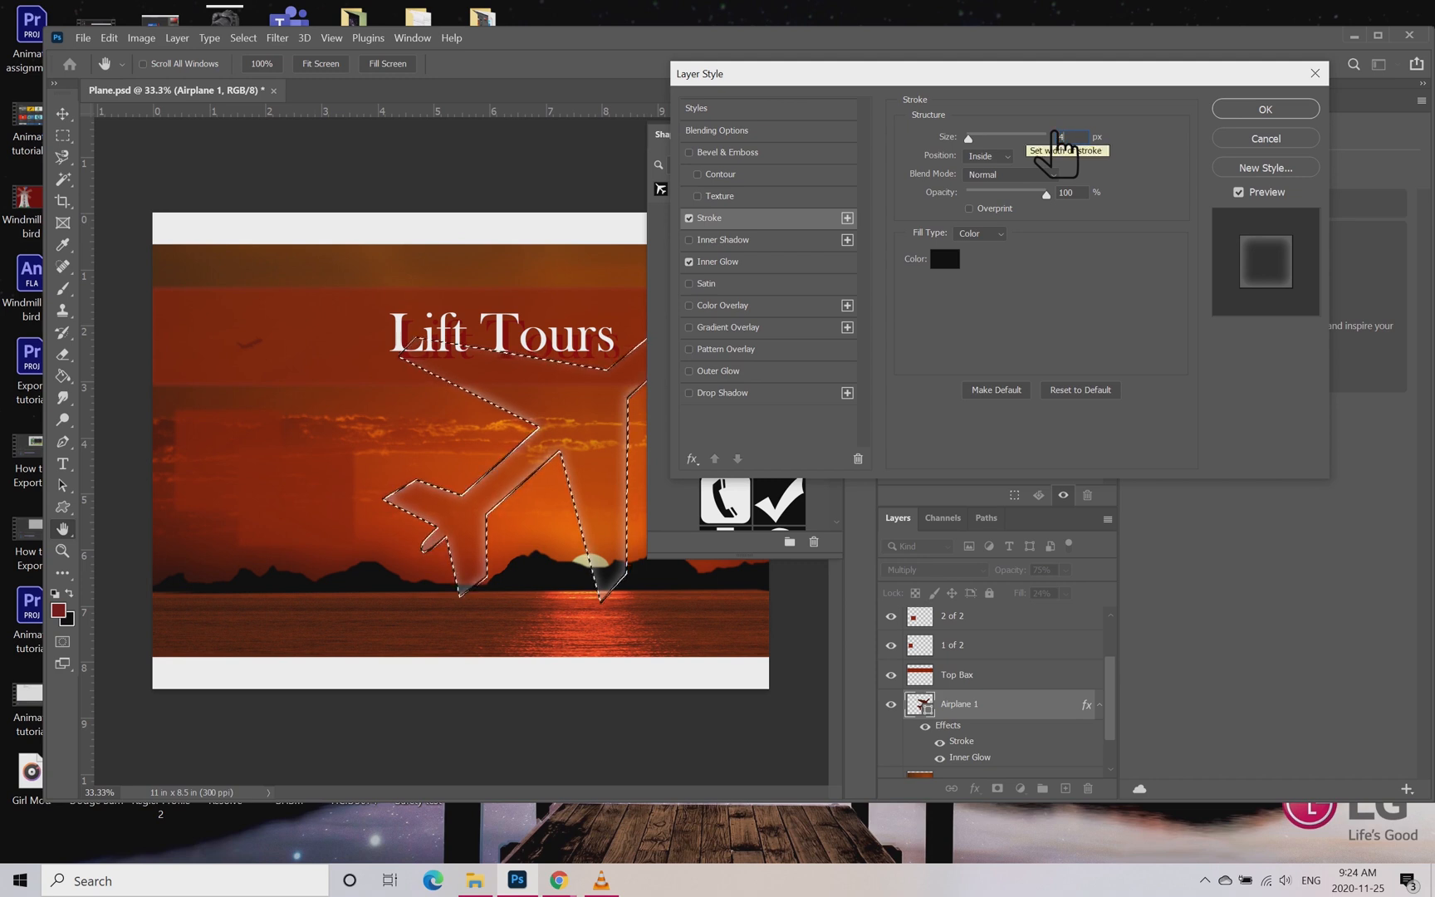
click(1265, 109)
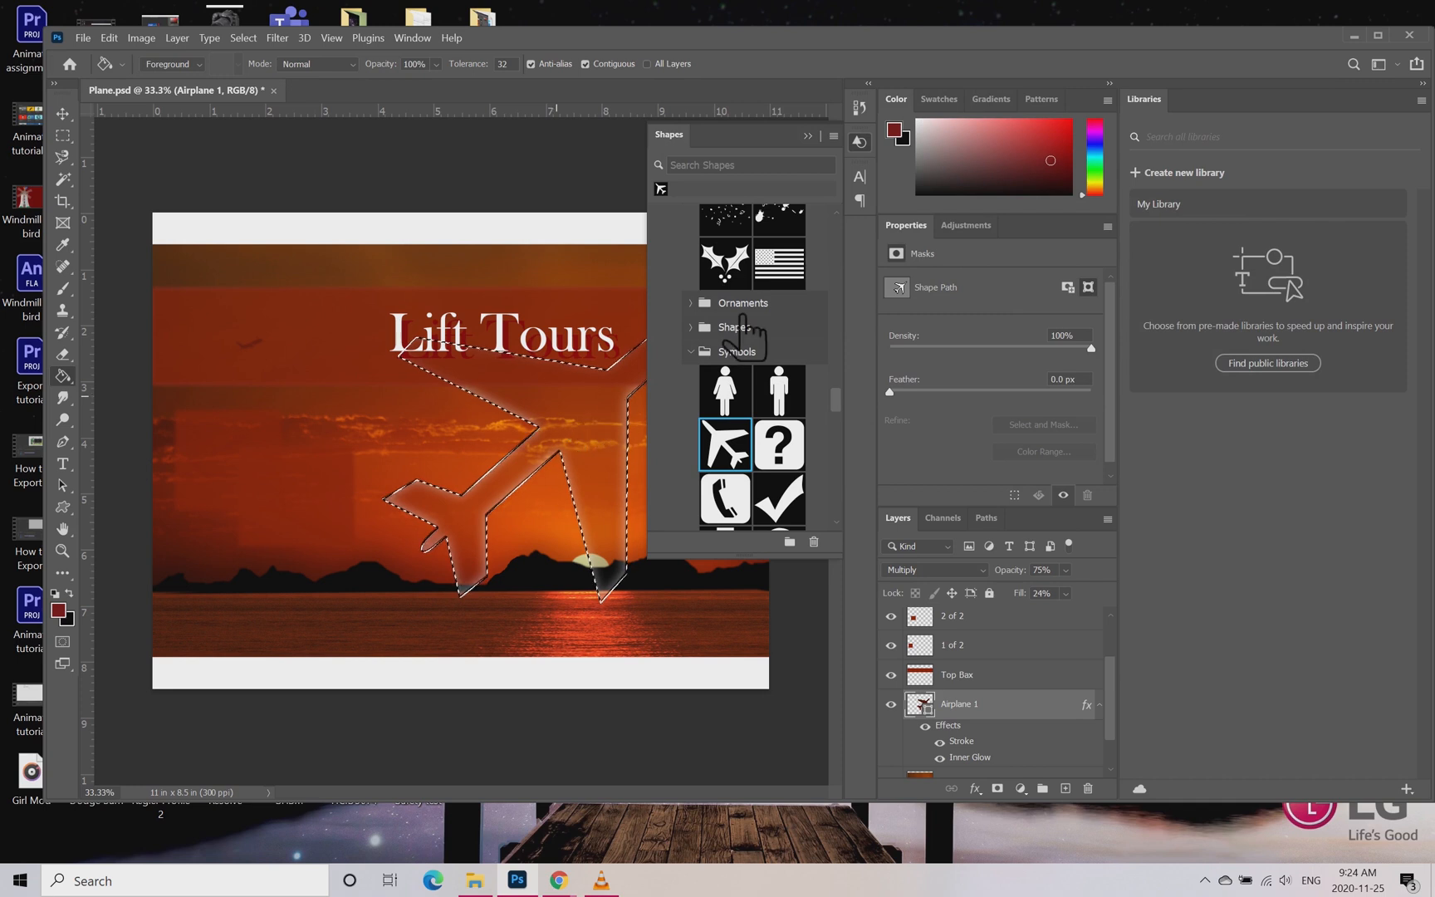
Step: Deselect the layer and clear the airplane-shaped selection on the canvas
click(63, 114)
click(286, 218)
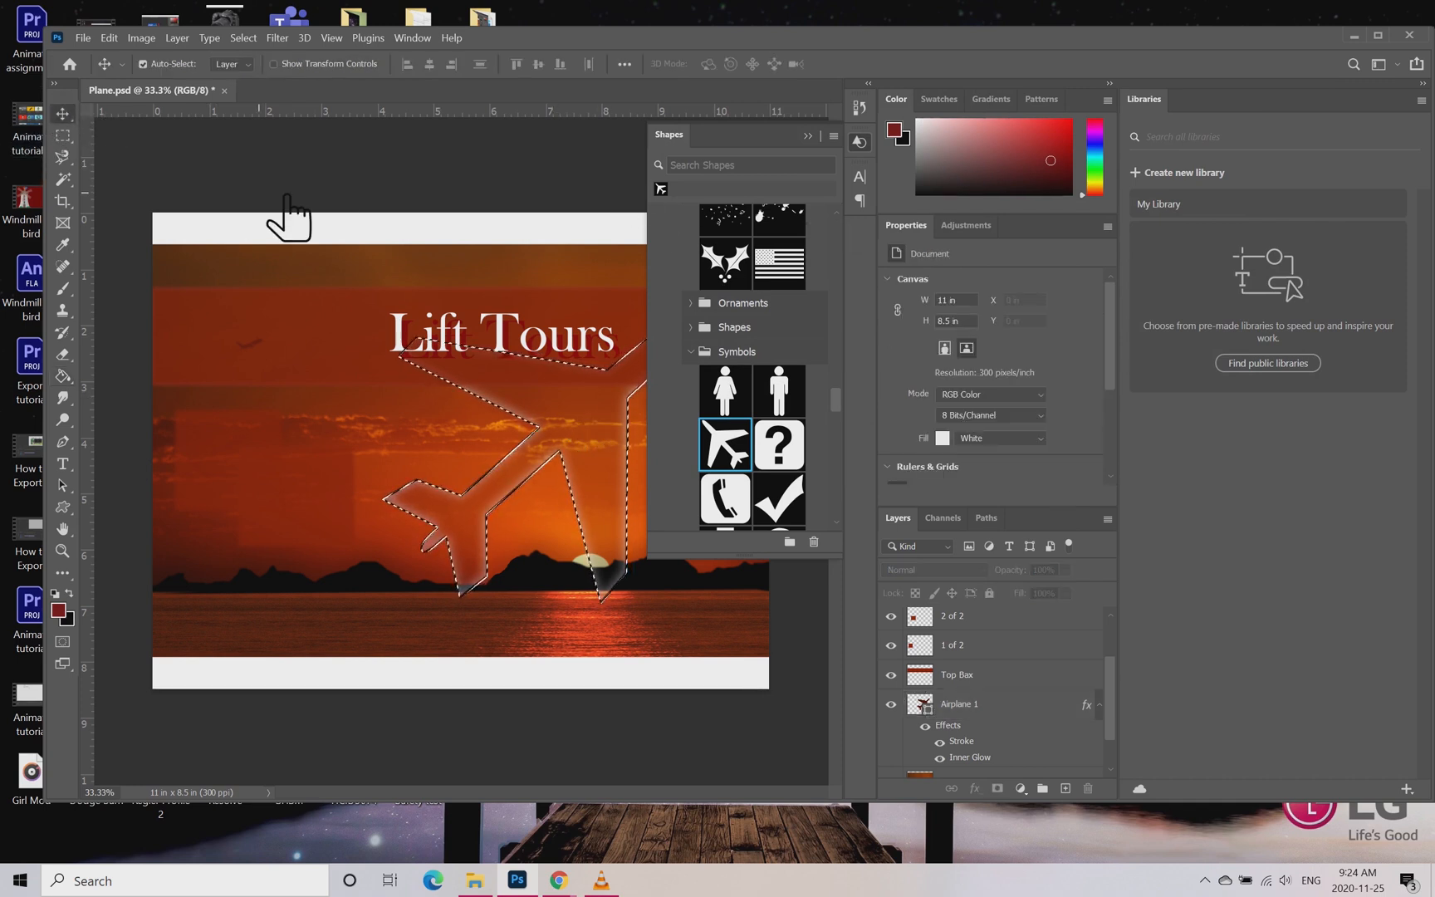
key(ctrl+d)
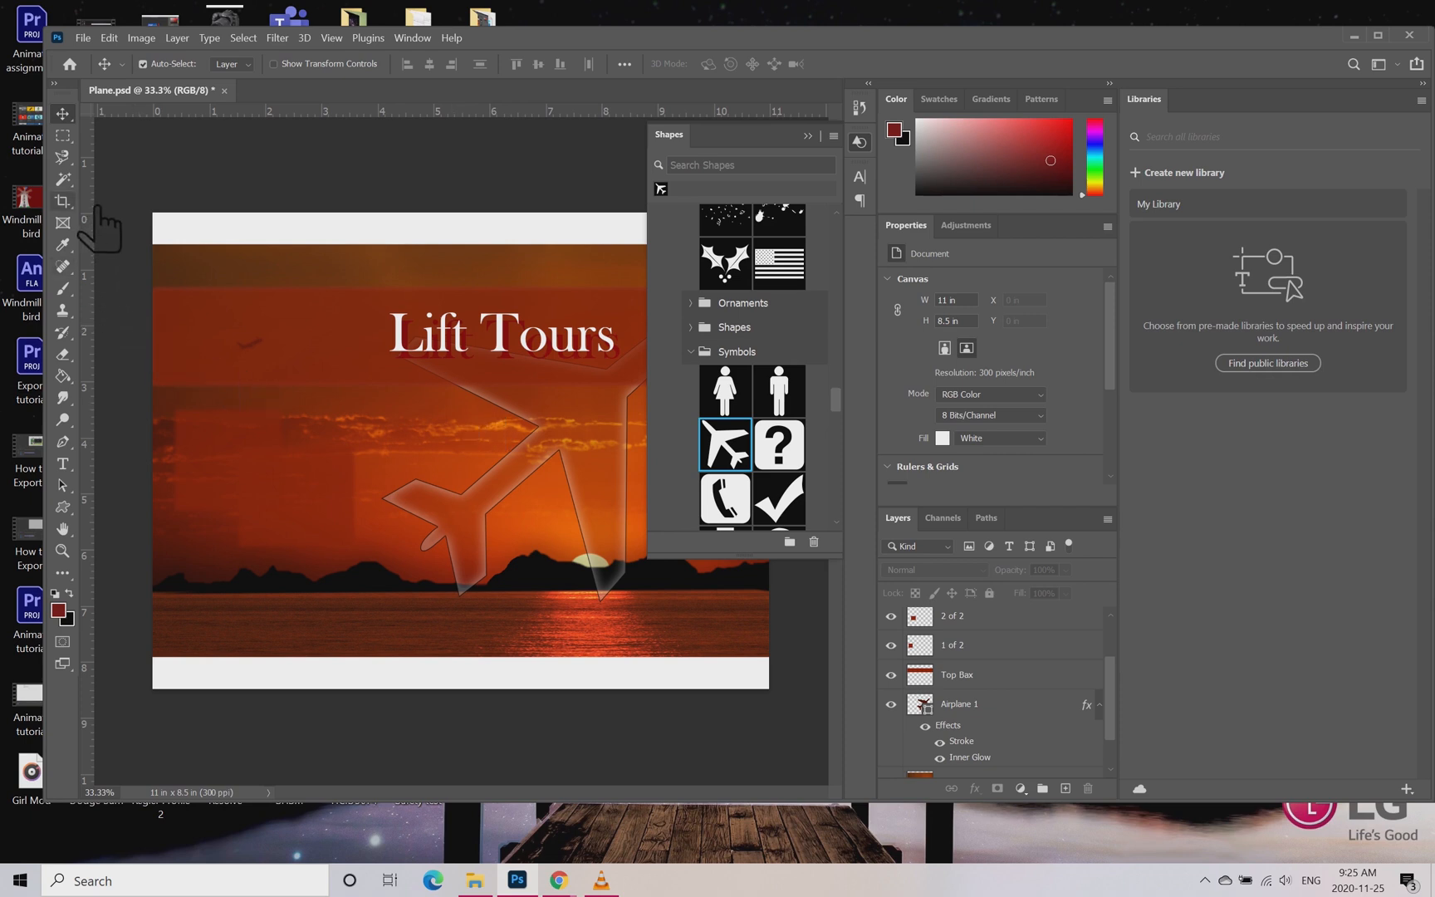
Step: Draw a text box about 2.48 by 1.3 in over the overlapping red boxes beside the airplane and delete its placeholder text
key(t)
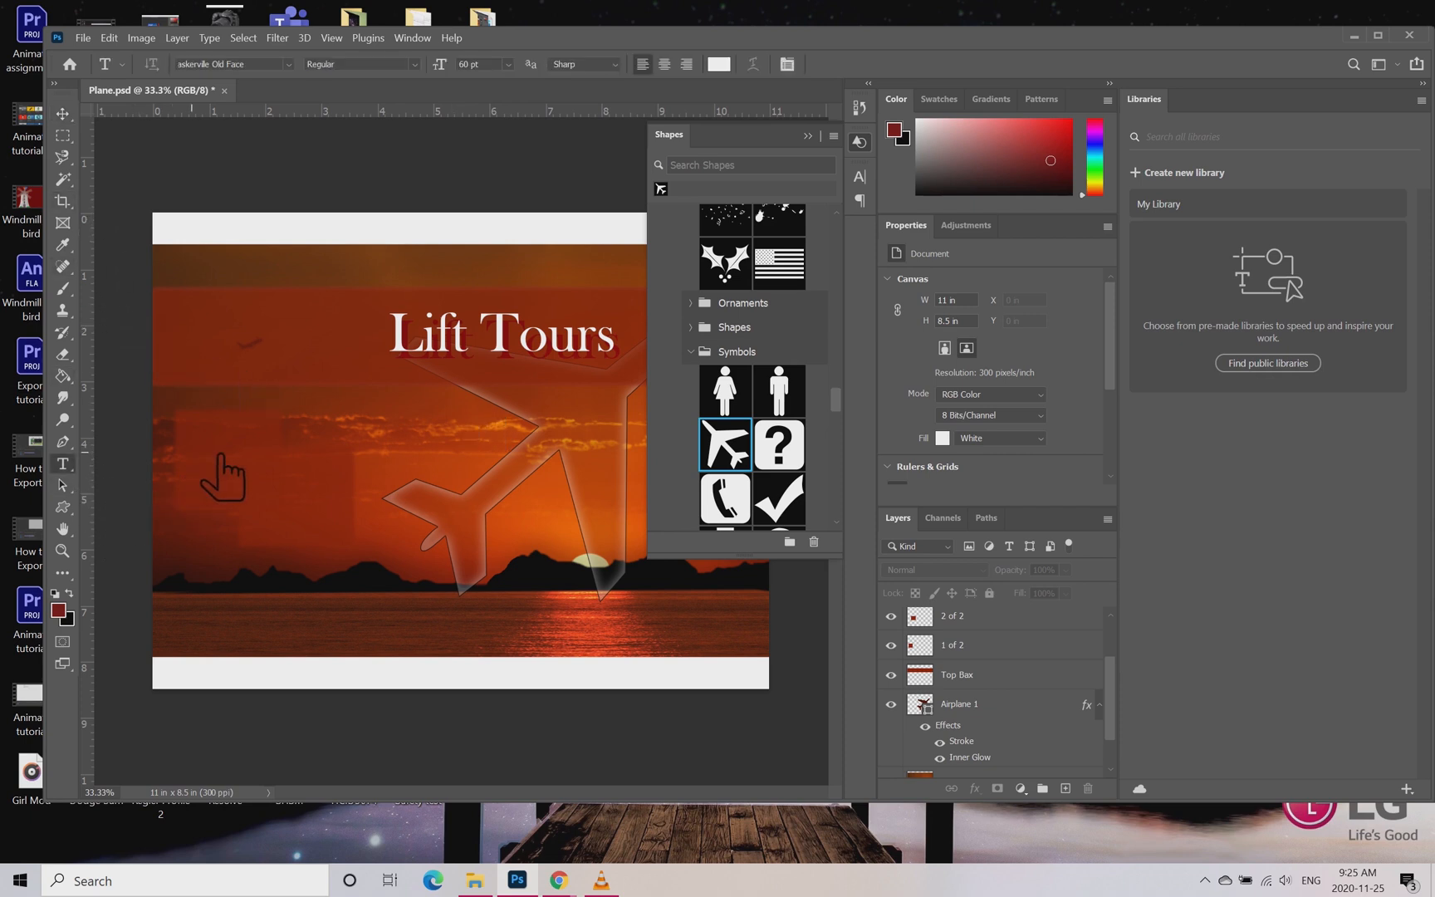
drag(193, 443, 333, 515)
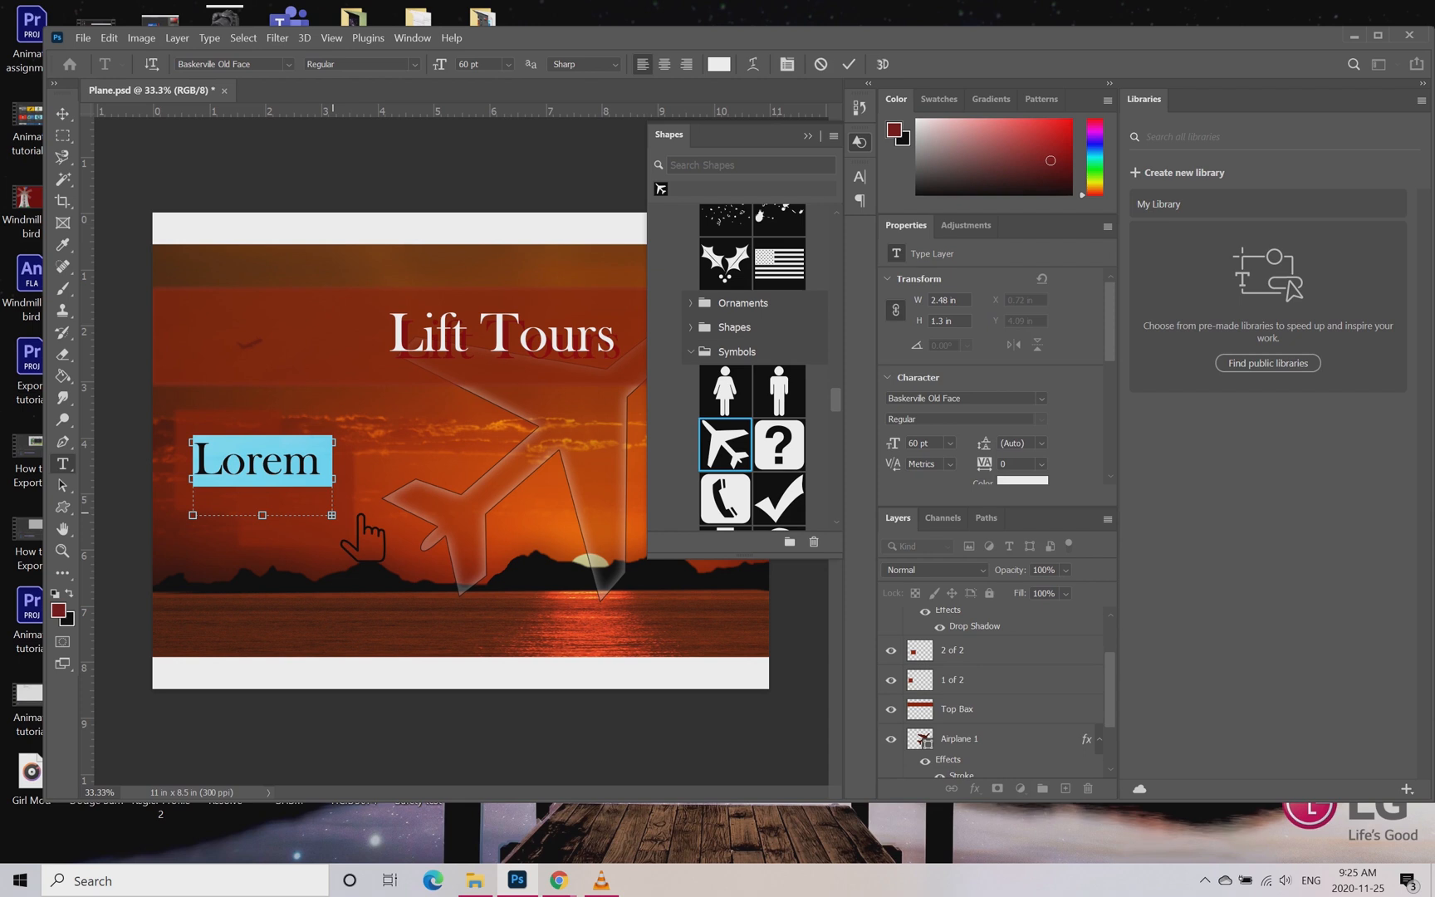
key(BackSpace)
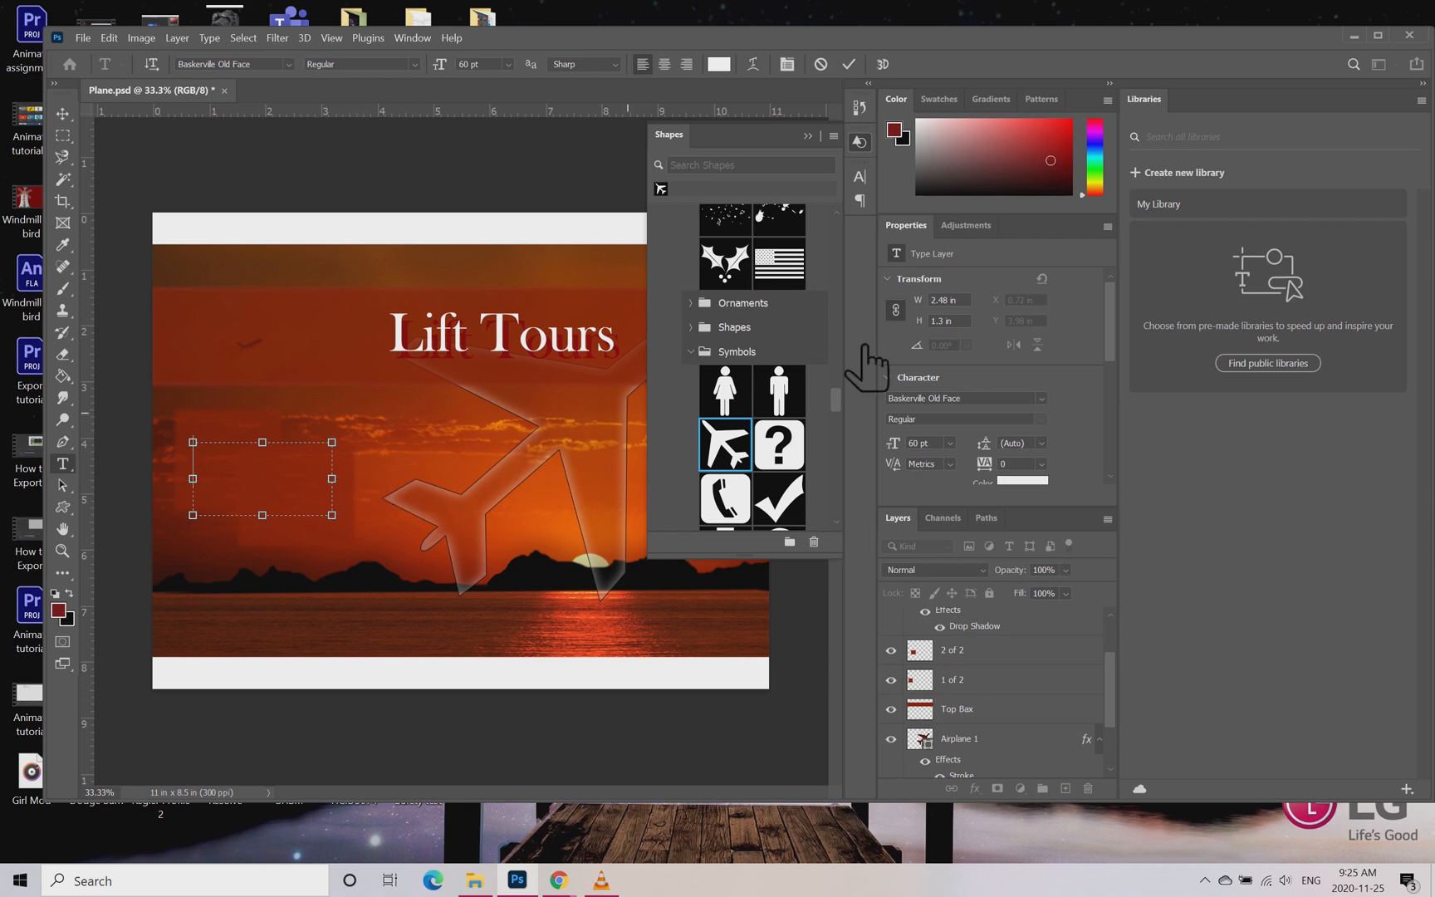
Step: Set the text size to 12 pt and enter "Flying is awesome, over the mountains is best" in the text box
click(977, 453)
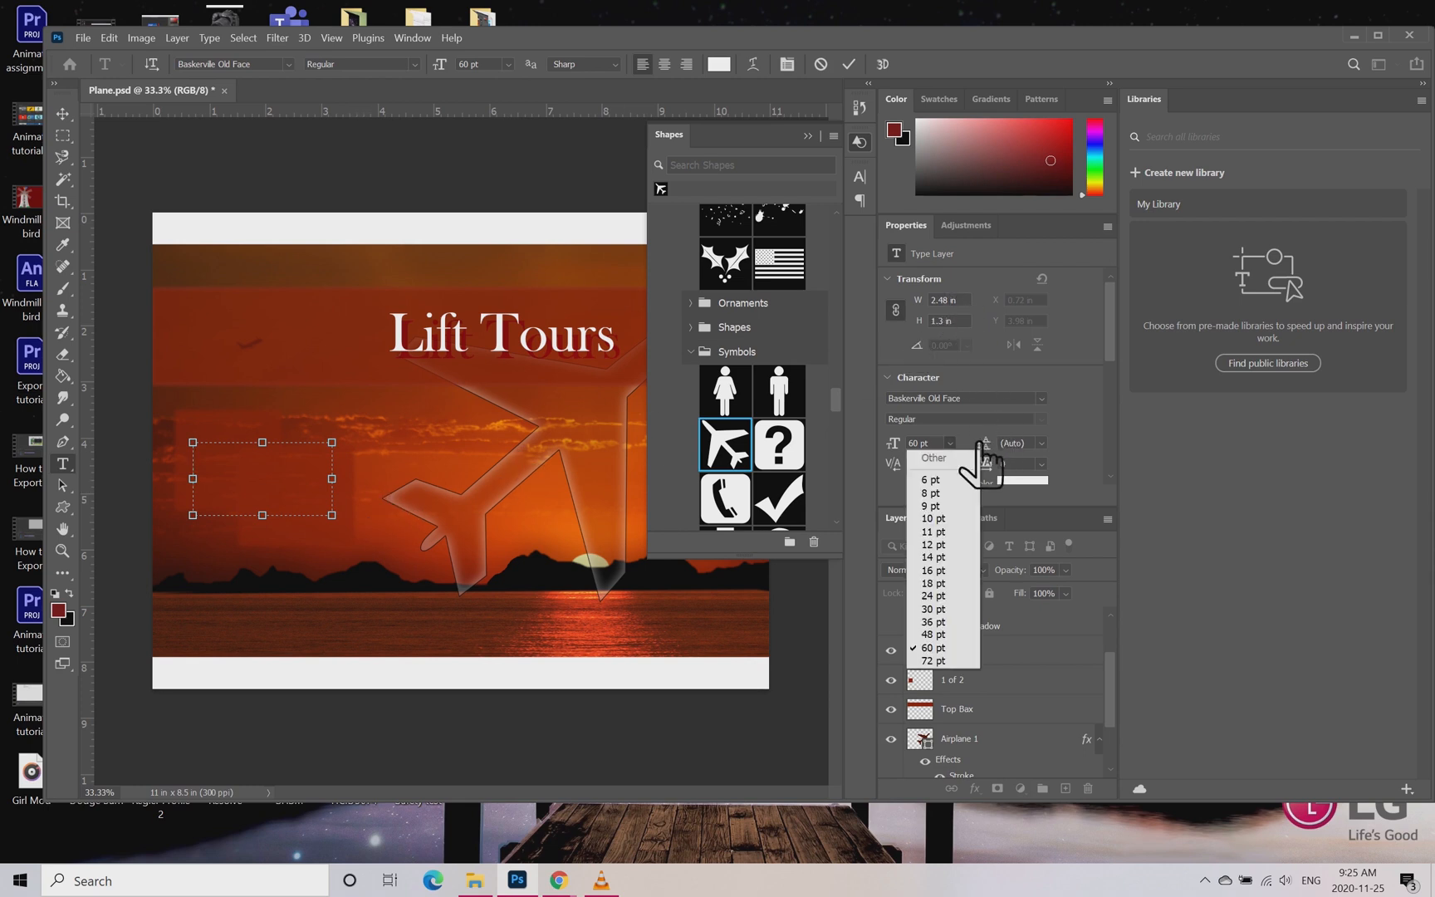
click(974, 545)
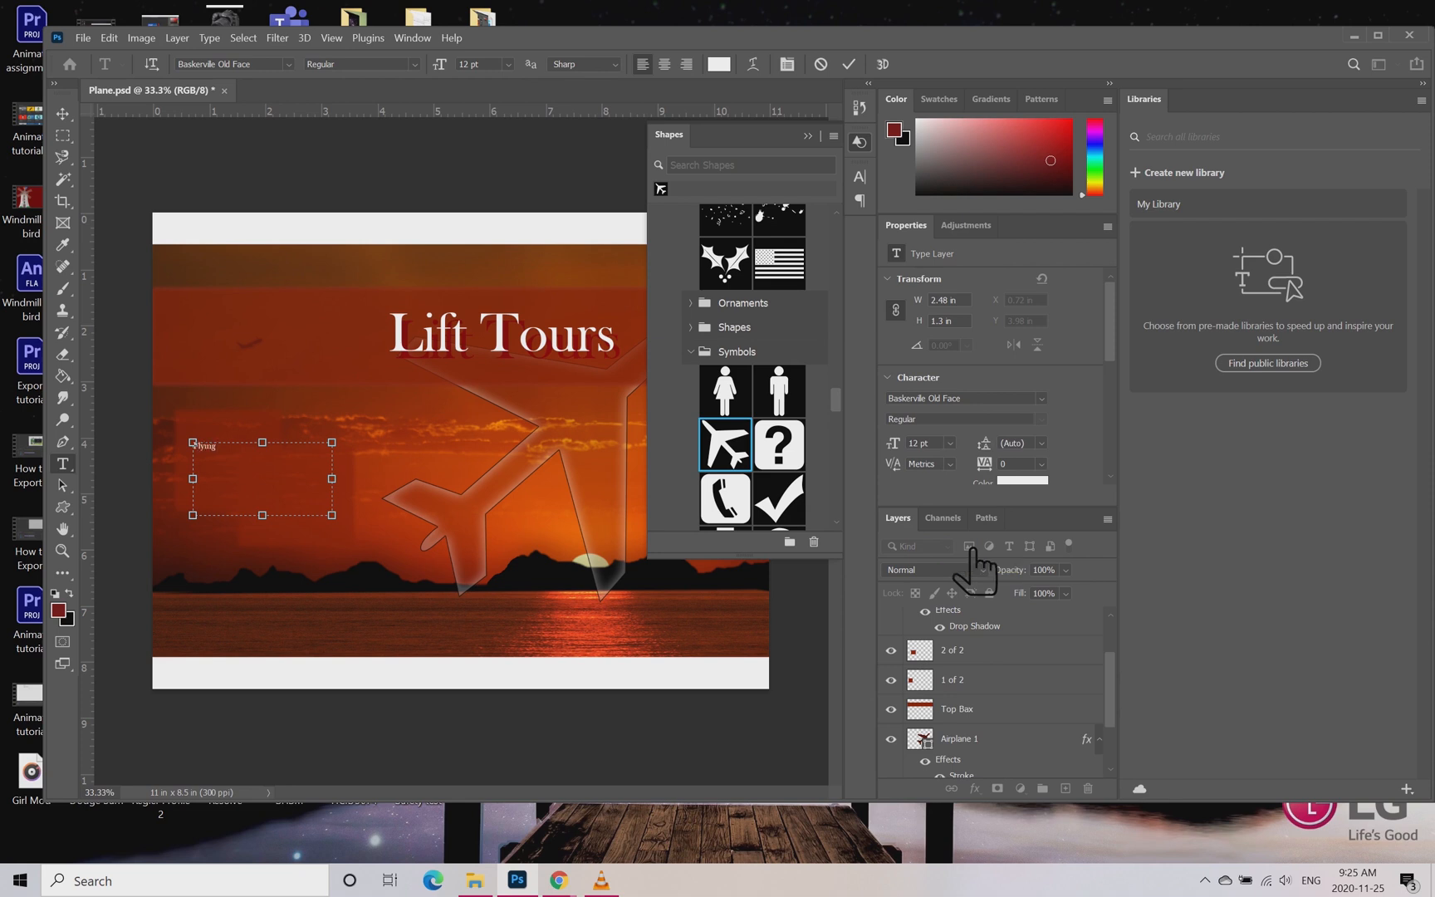
text(esome, ov)
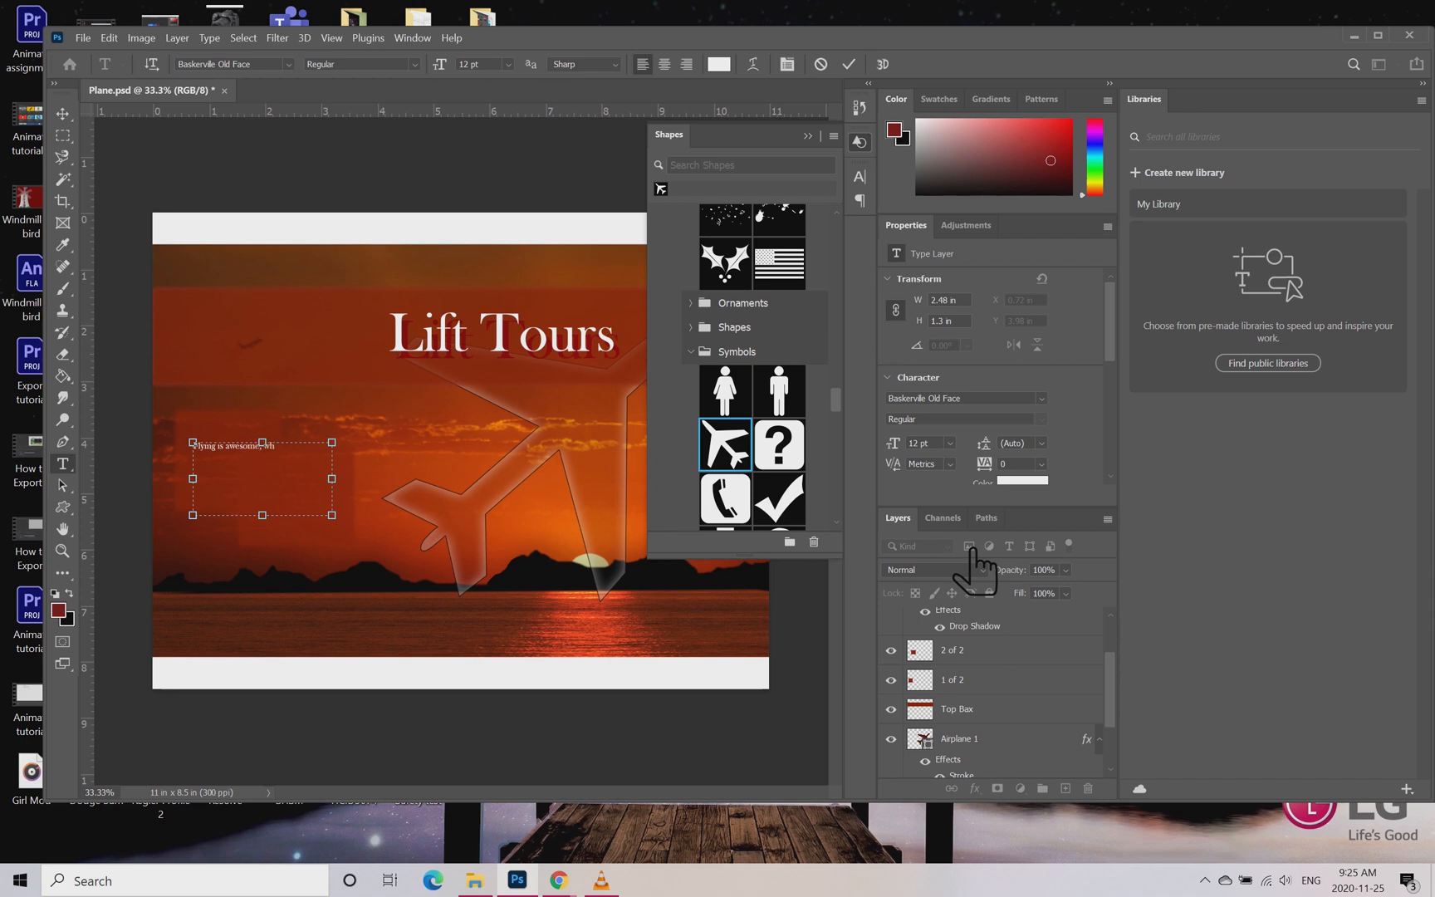
text(s is best)
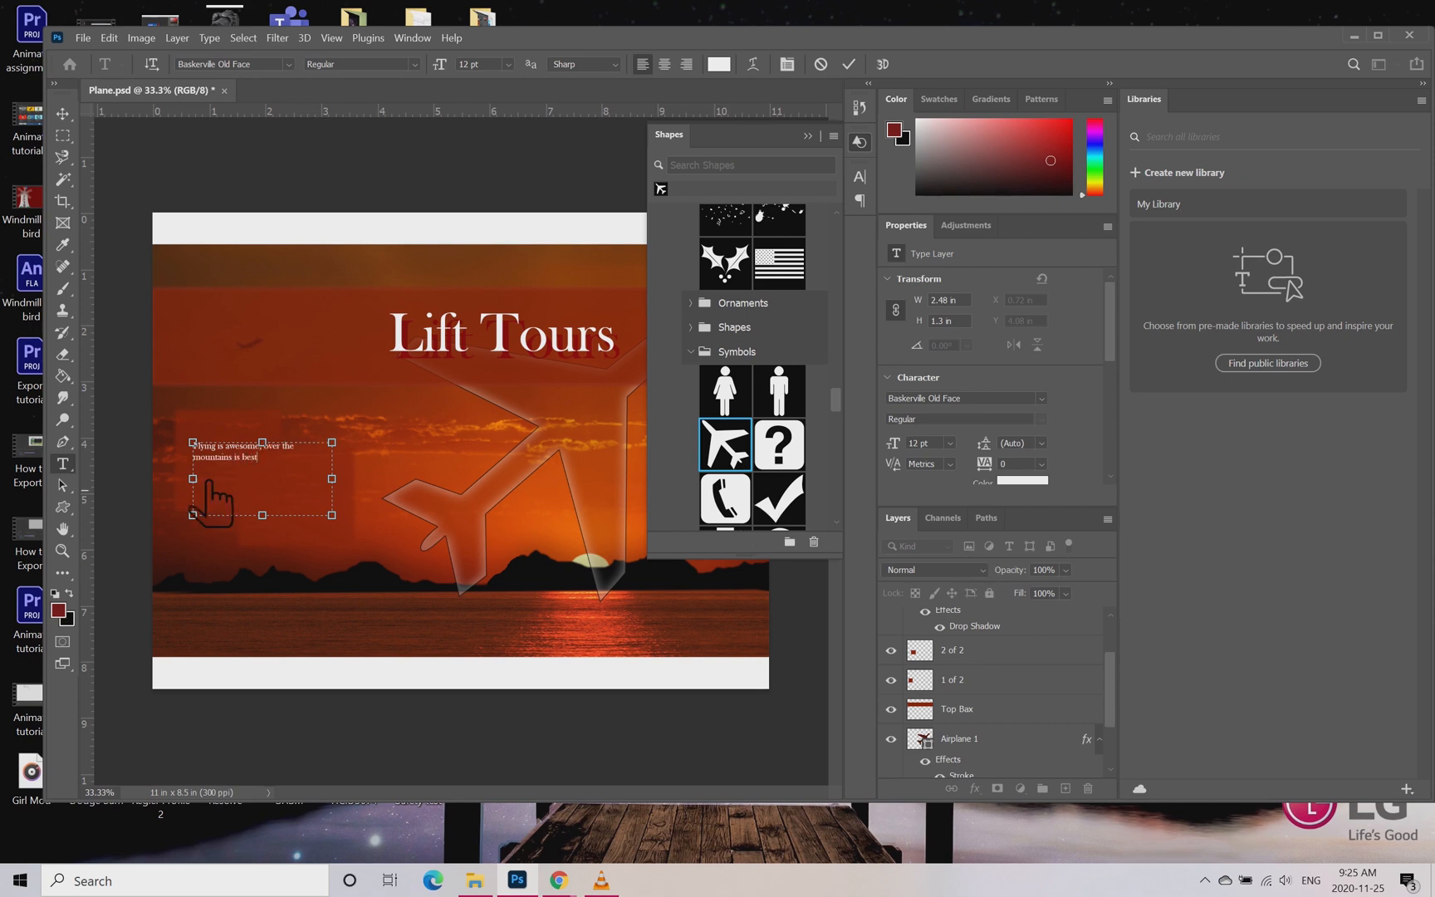
Step: Centre the paragraph, space its lines apart, add a "Fresh air is awesome" line below and commit the text
key(ctrl+a)
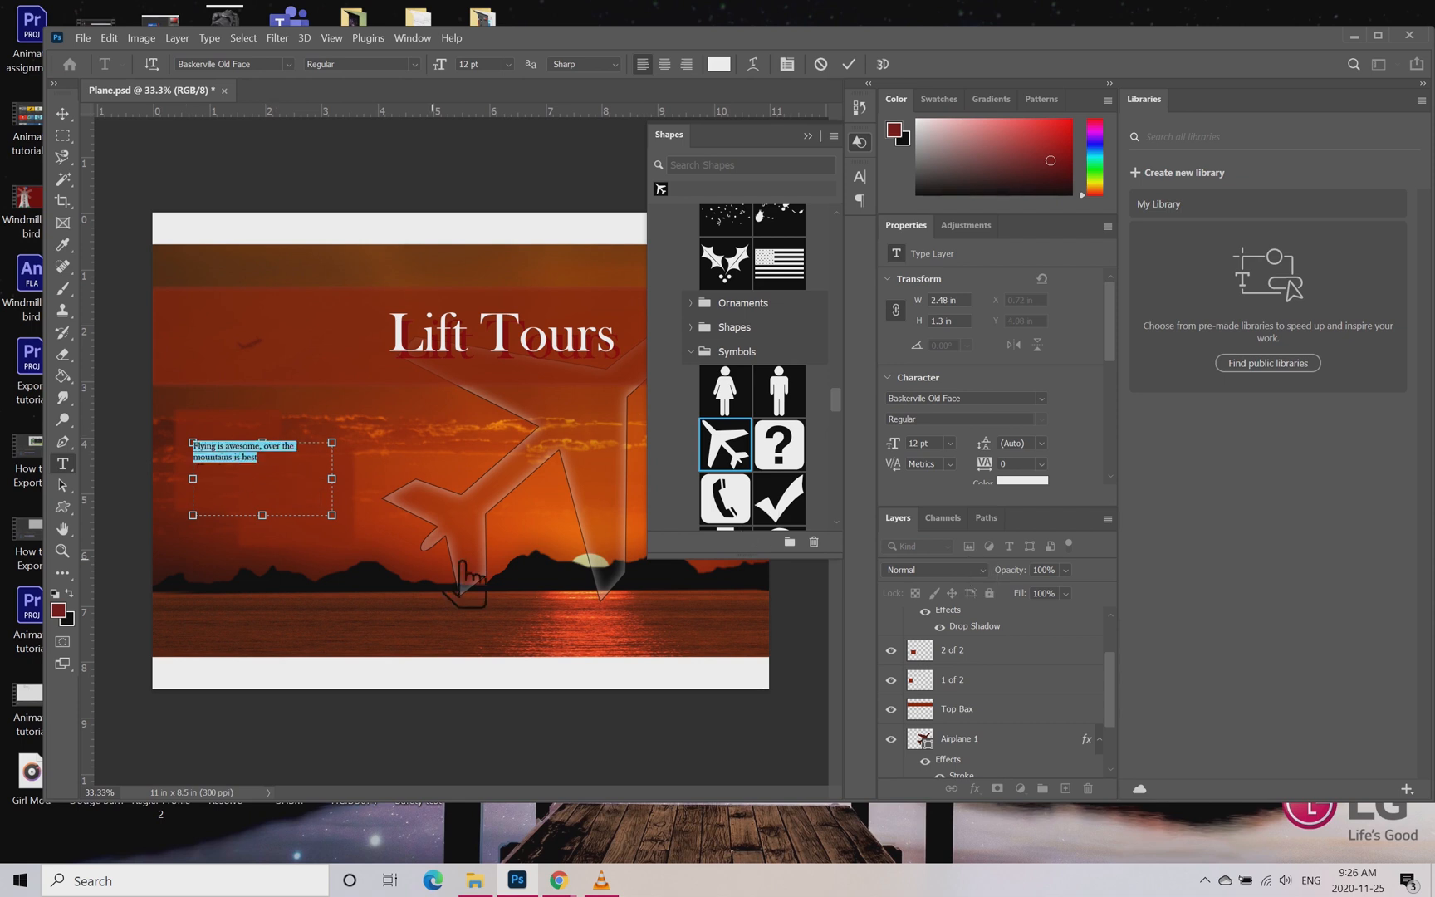
click(664, 64)
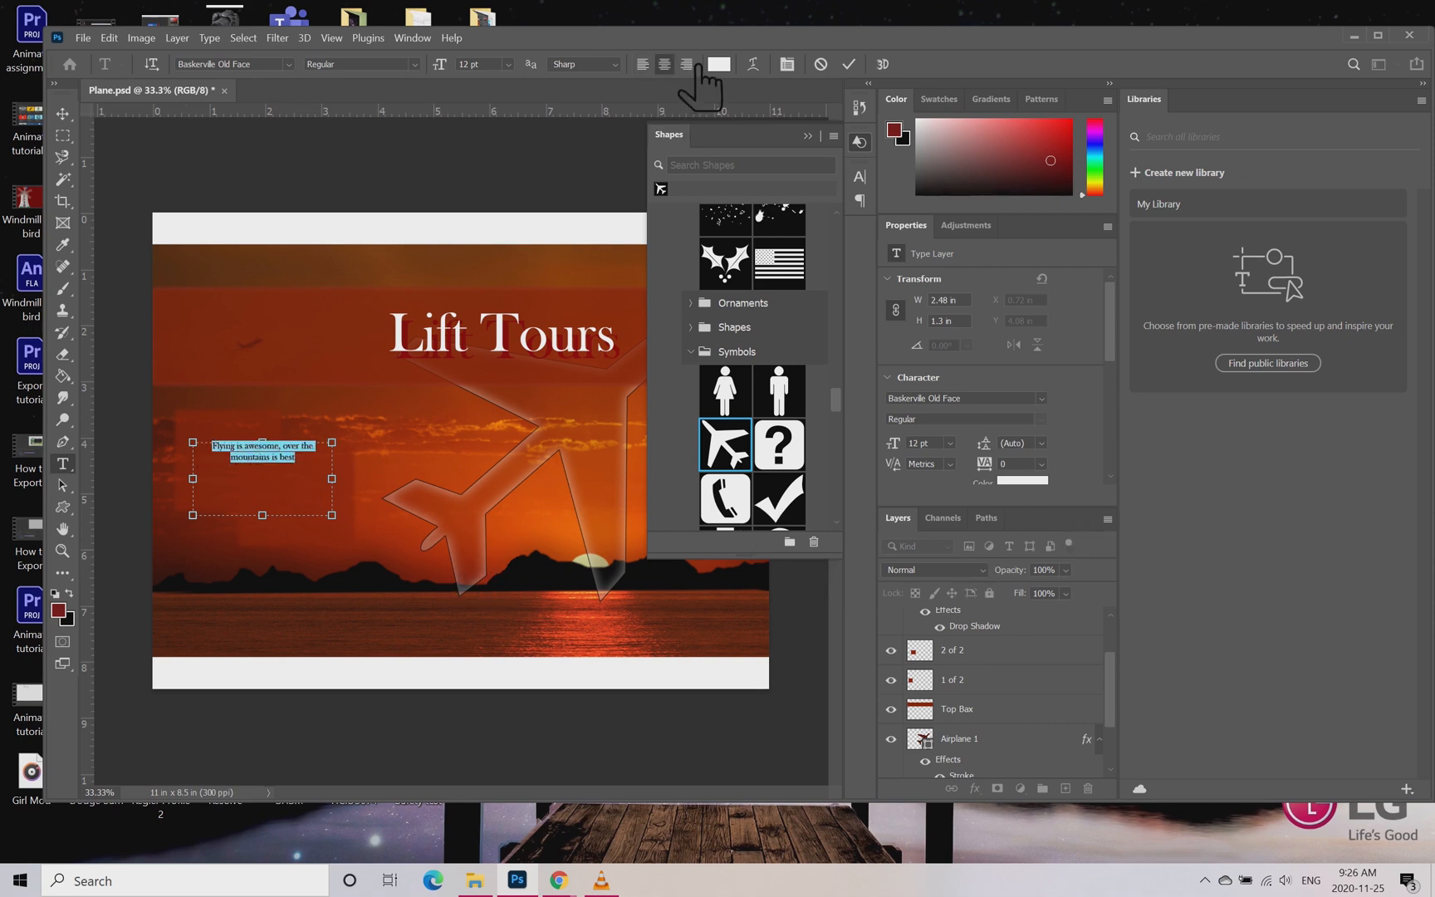
click(352, 459)
key(Return)
key(Return)
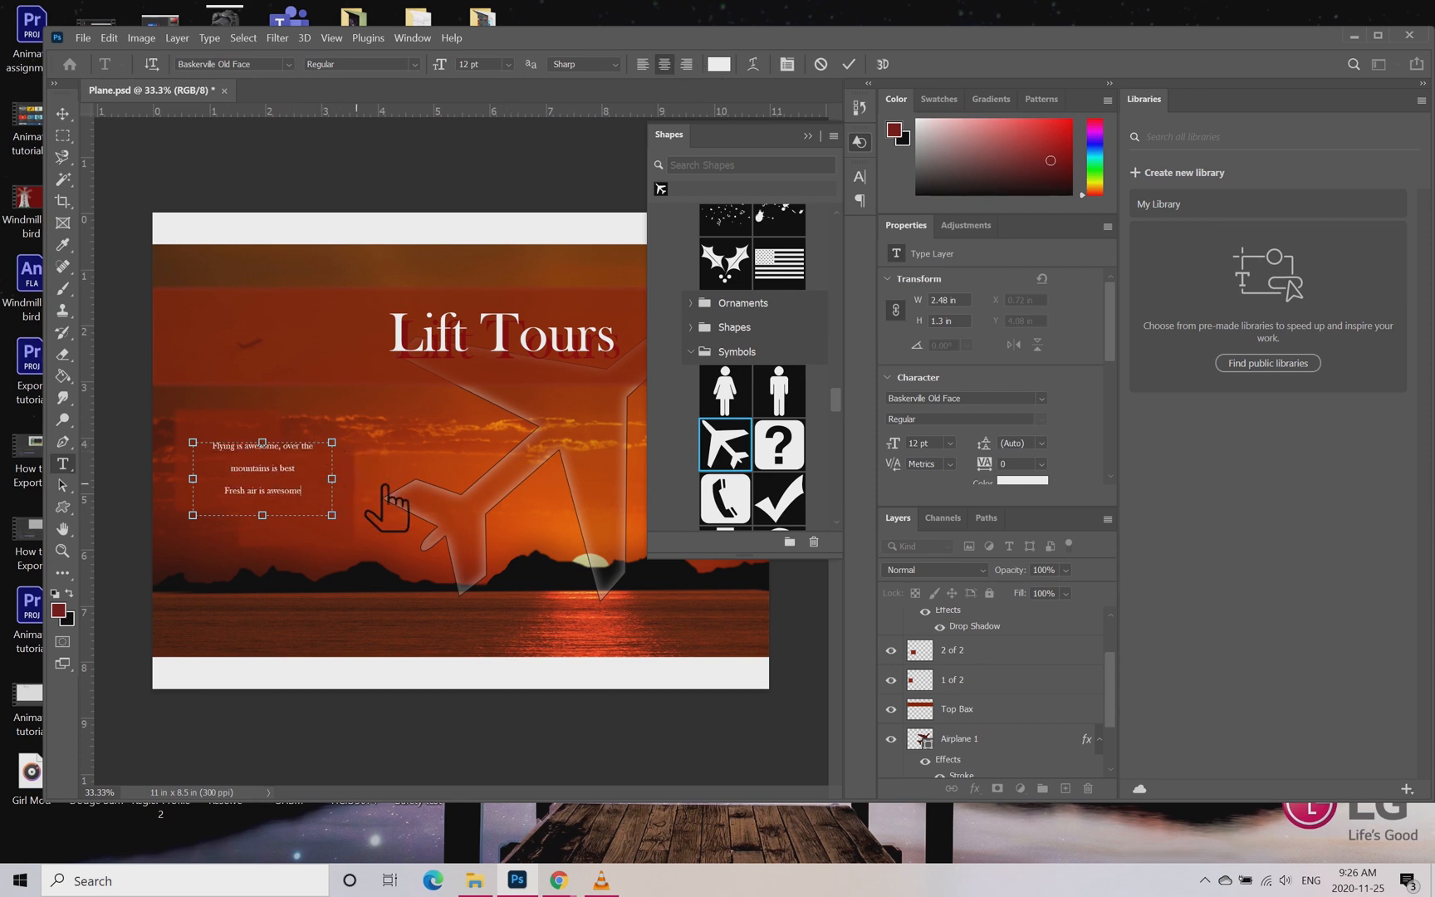
click(848, 64)
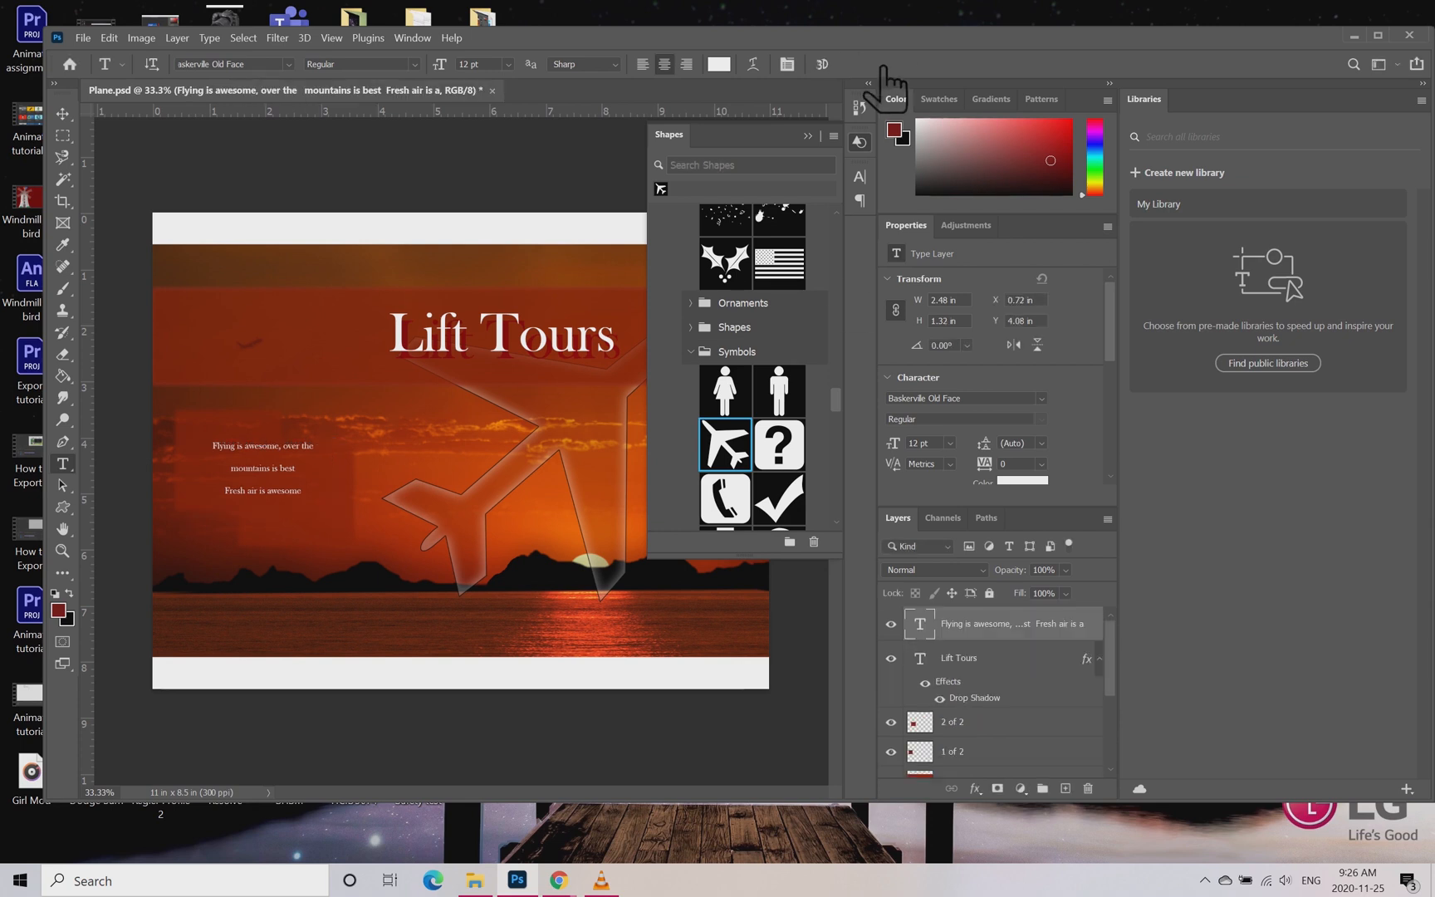
Step: Move the "Flying is awesome" text block slightly down within the red boxes and commit the transform
key(ctrl+t)
drag(283, 465, 282, 485)
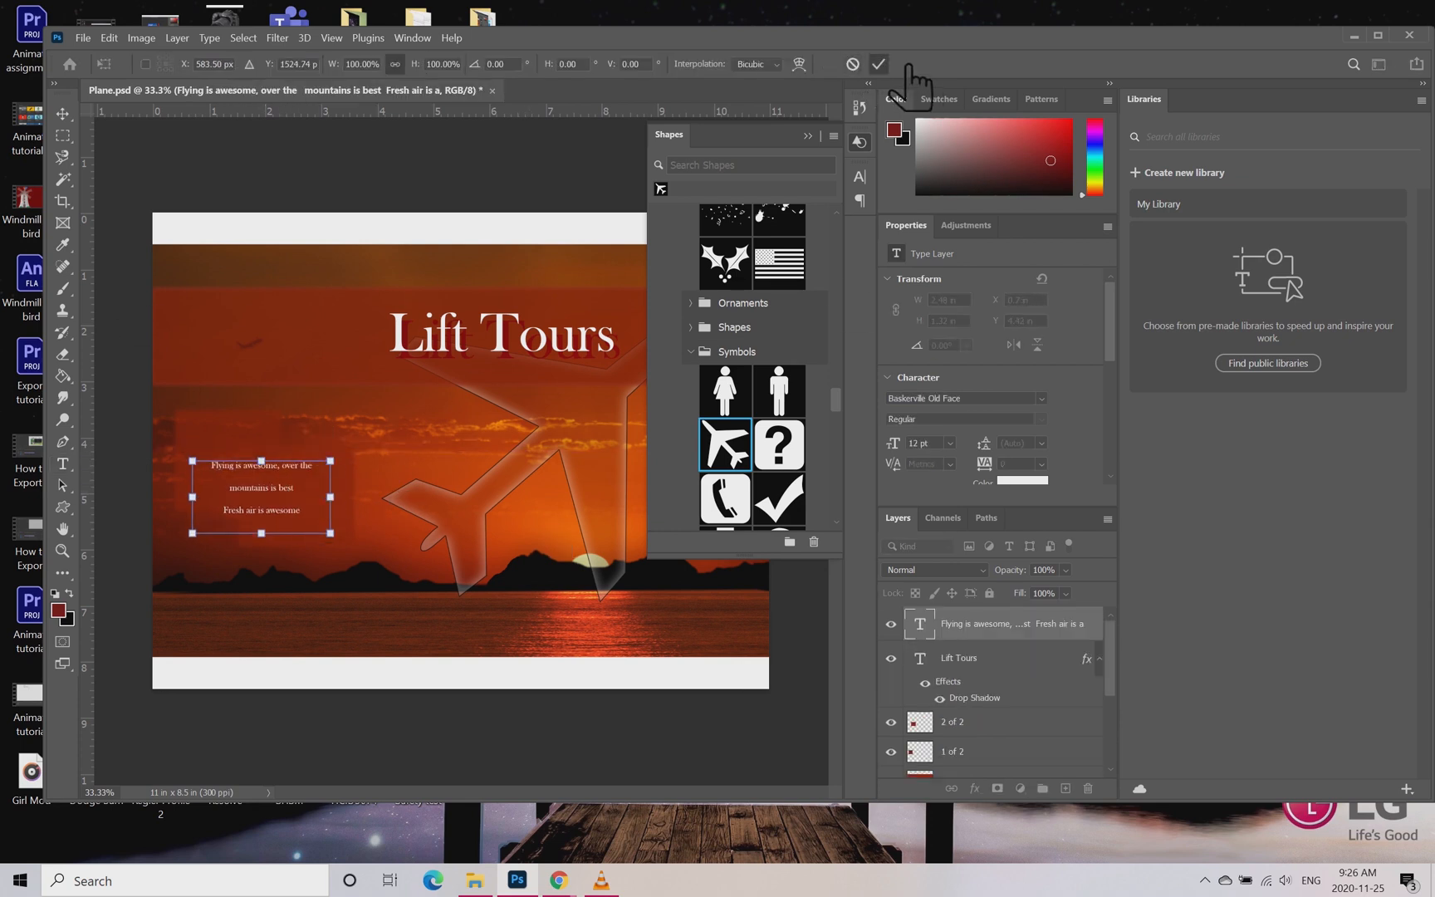
click(878, 64)
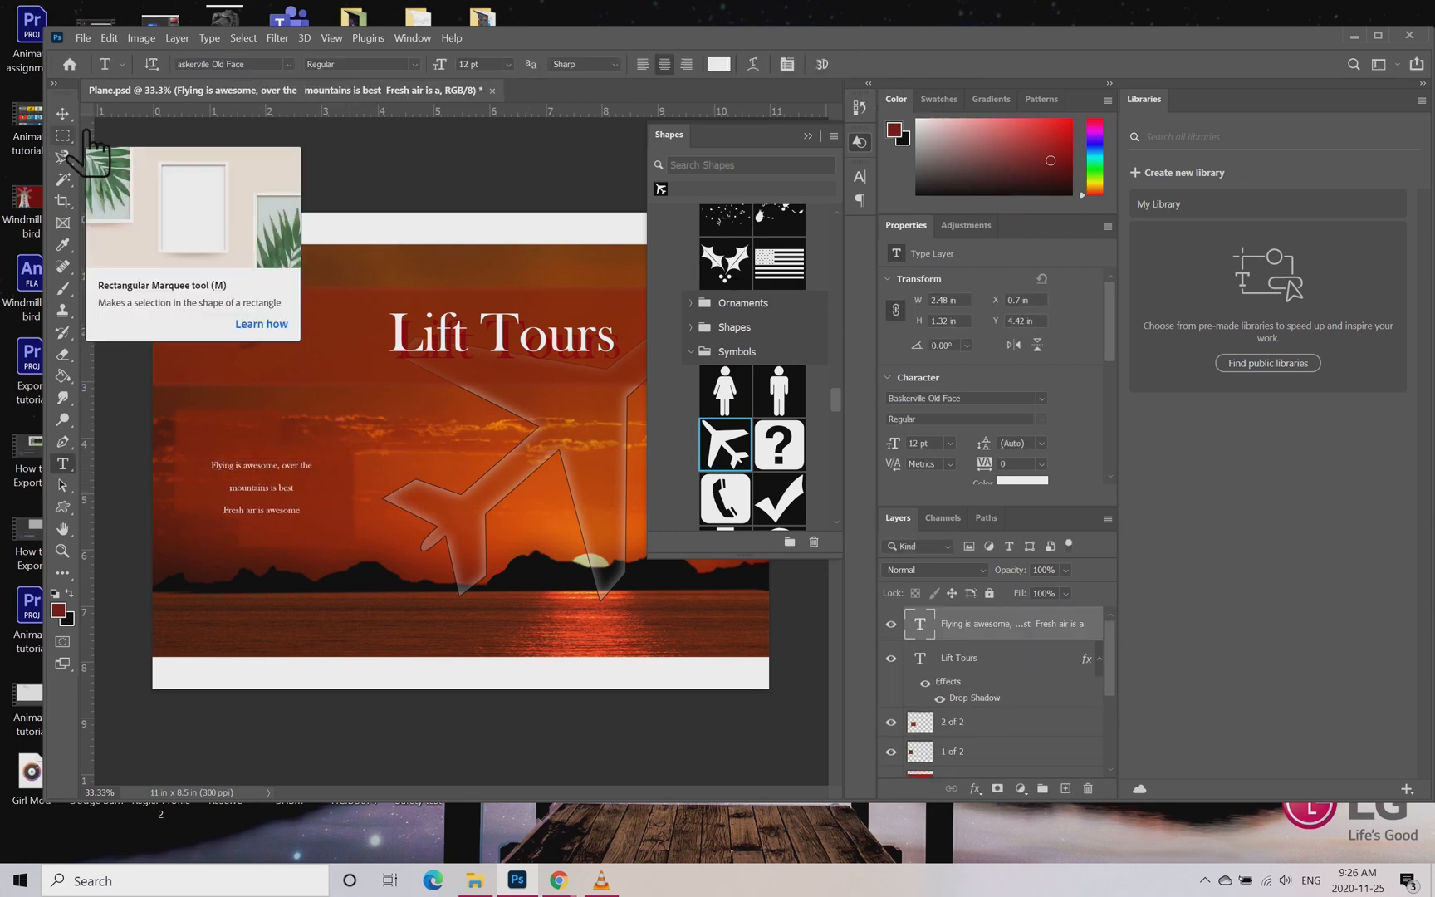
Step: Select a rectangle about 5.34 by 4.82 in over the airplane, add a new layer and make the foreground colour white
click(63, 135)
drag(432, 381, 724, 641)
click(1066, 789)
click(56, 594)
click(69, 593)
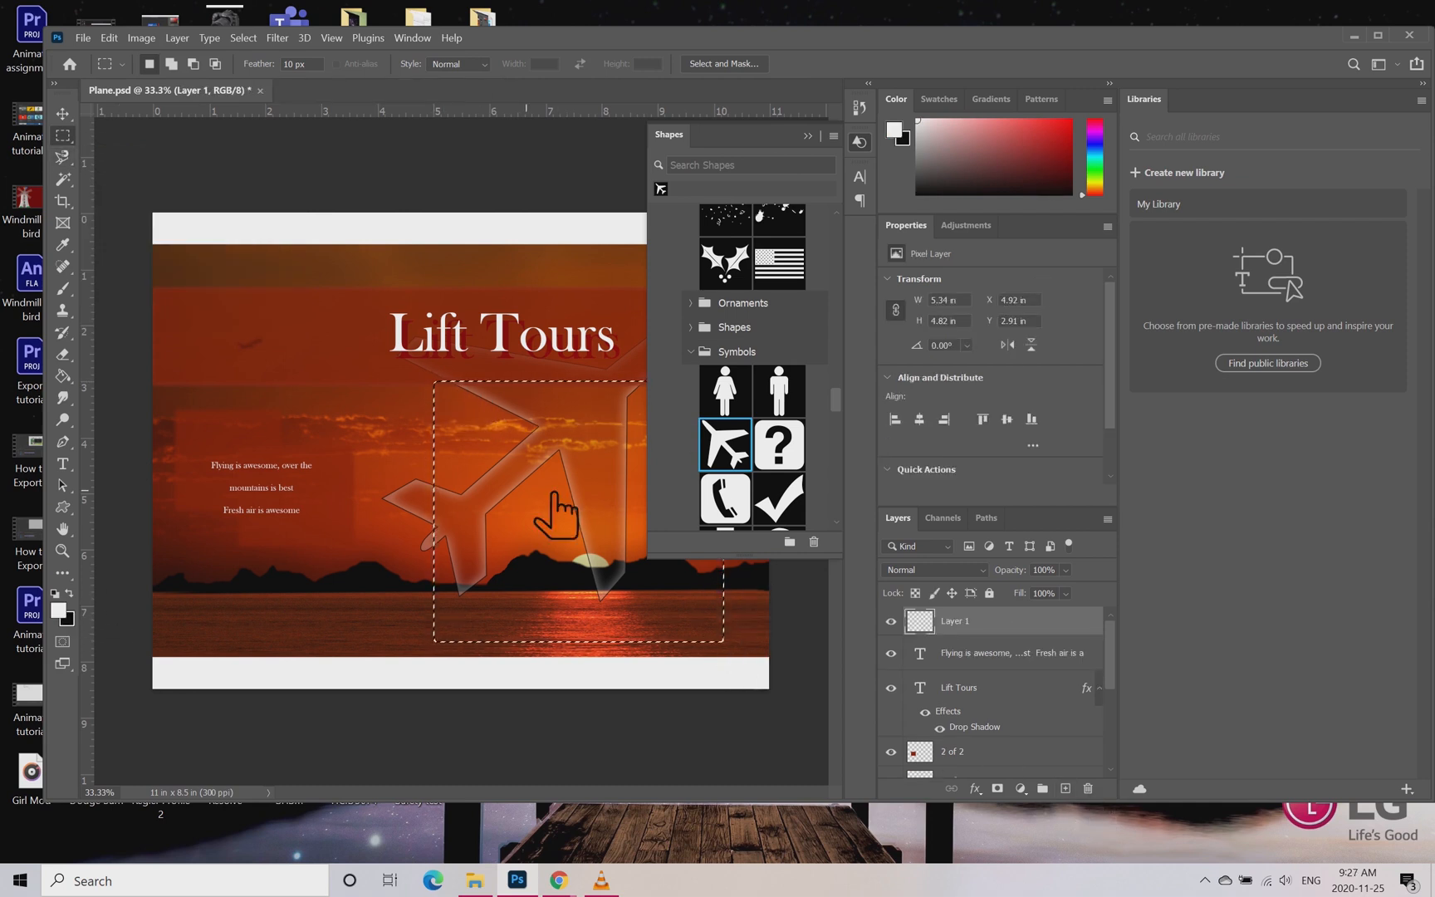
Step: Fill the rectangular selection with white using the Paint Bucket and lower the layer's opacity to 29%
right_click(62, 376)
click(117, 396)
click(551, 506)
click(1066, 570)
drag(1095, 590, 1041, 590)
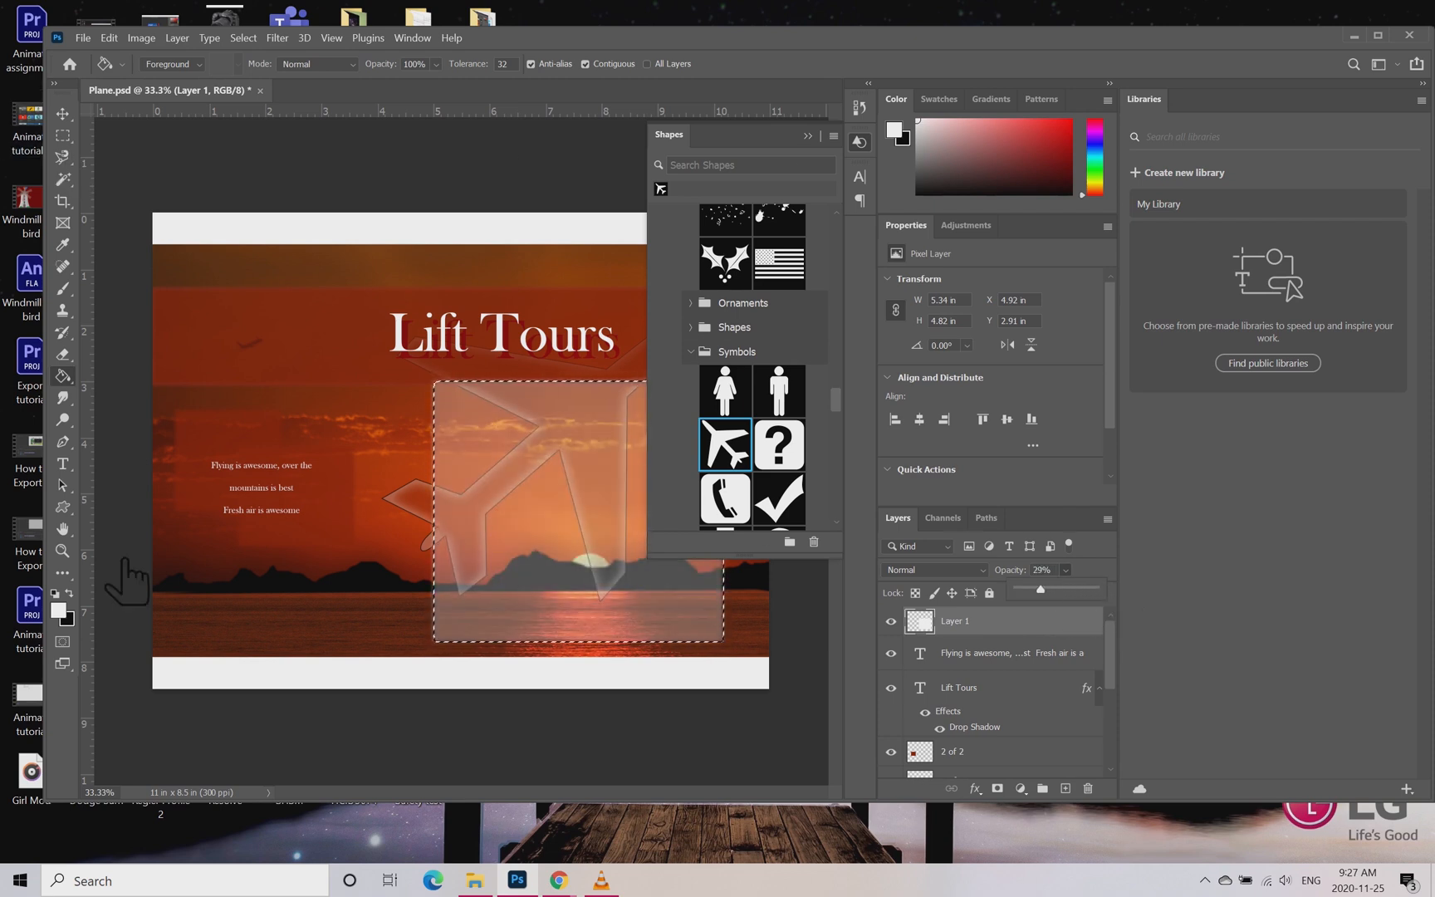
Step: Draw a text box about 4.21 by 3.4 in inside the translucent white box and delete its placeholder text
key(t)
drag(460, 412, 697, 602)
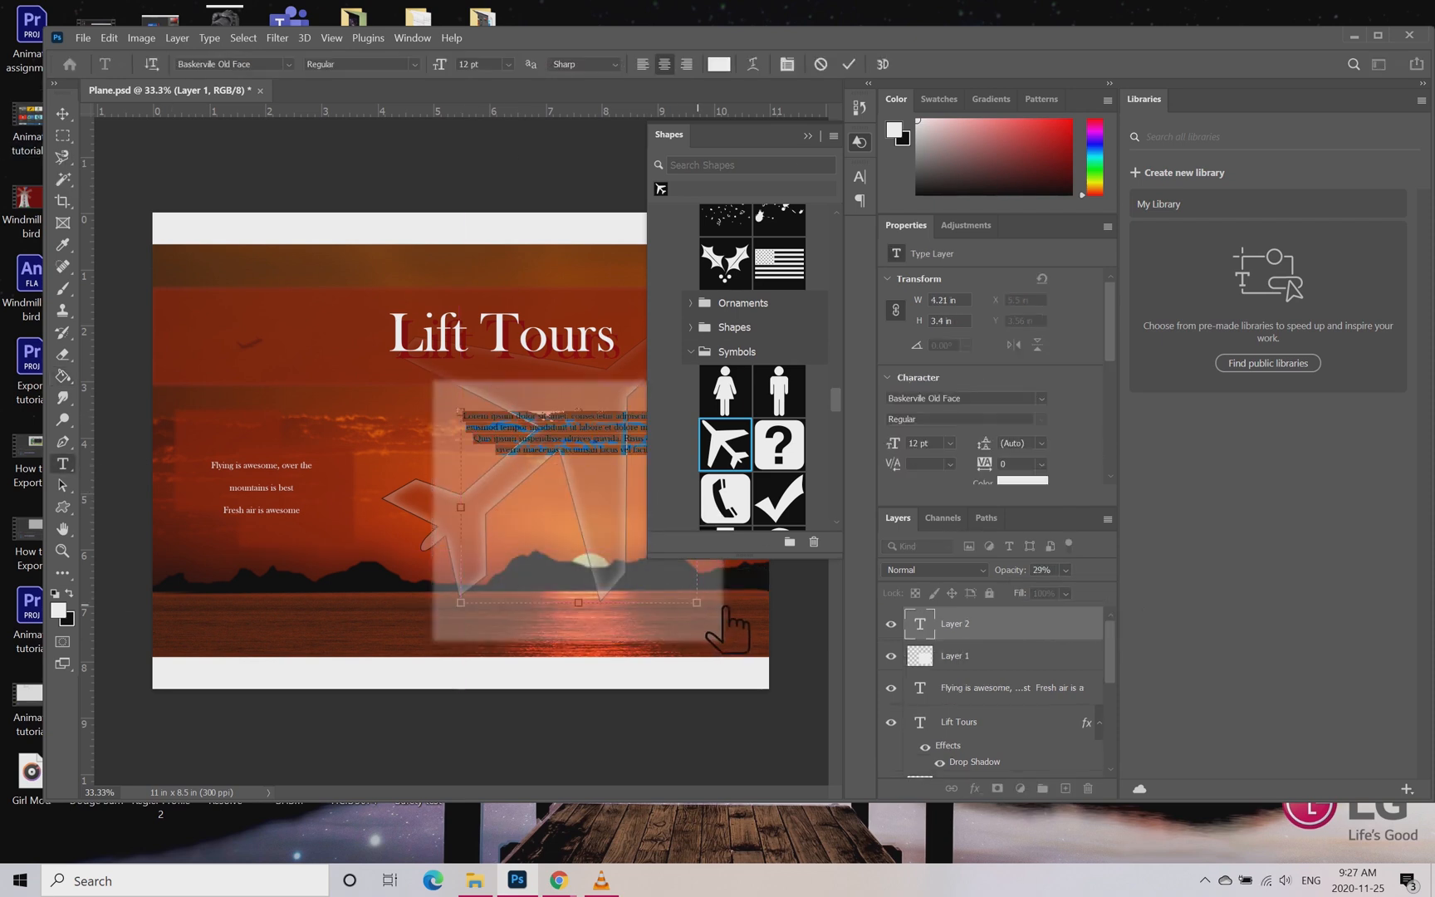
key(Delete)
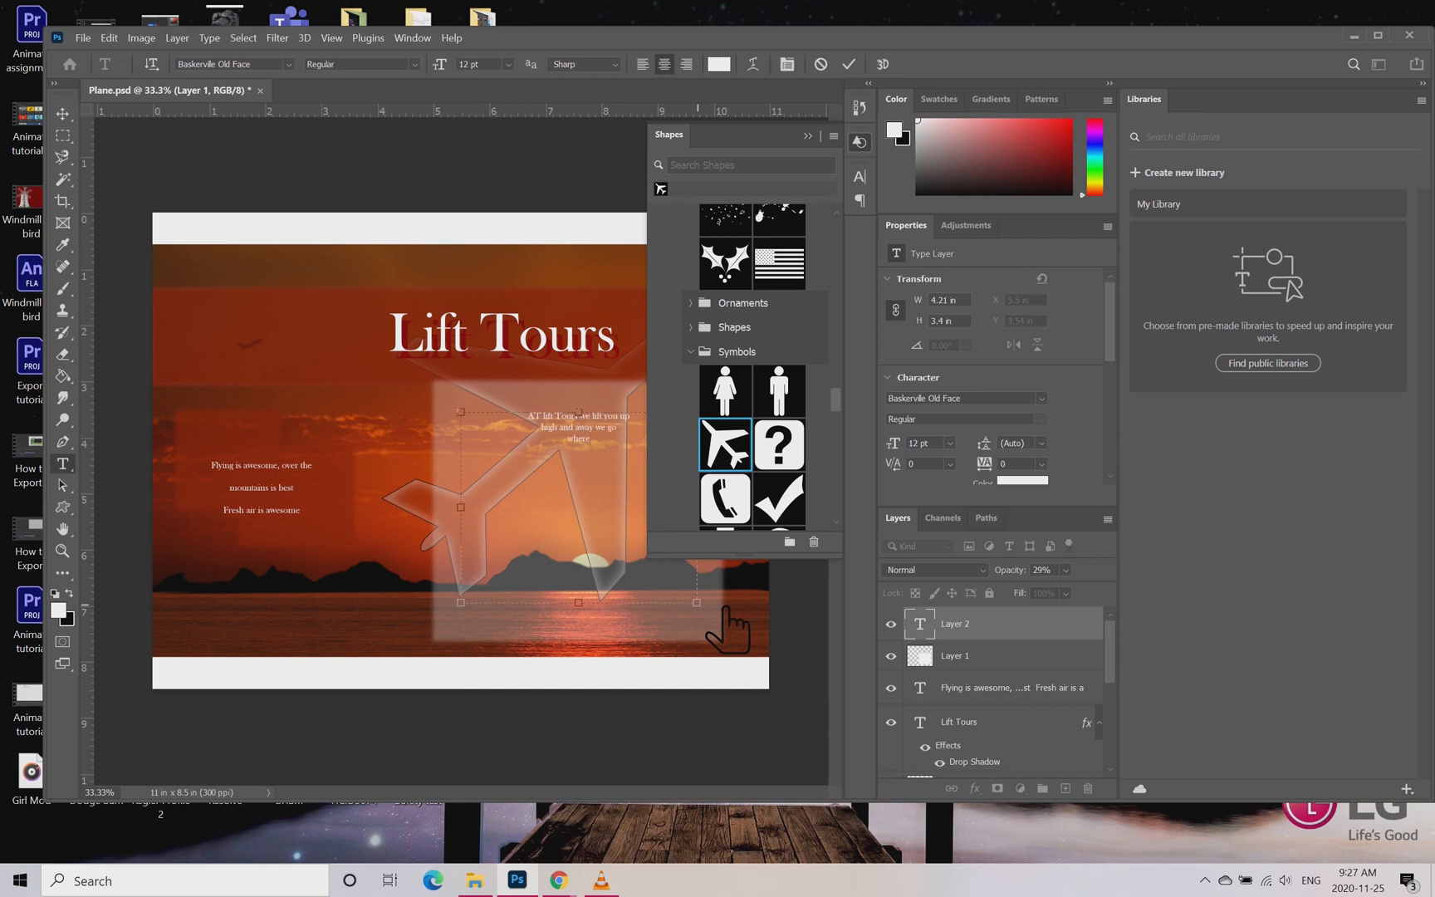
Step: Enter "At lift Tours we lift you up high and away we go where we stop no one will know", thanking sponsors, pilots and everyone else
text(ow)
text(onsors,)
text(who)
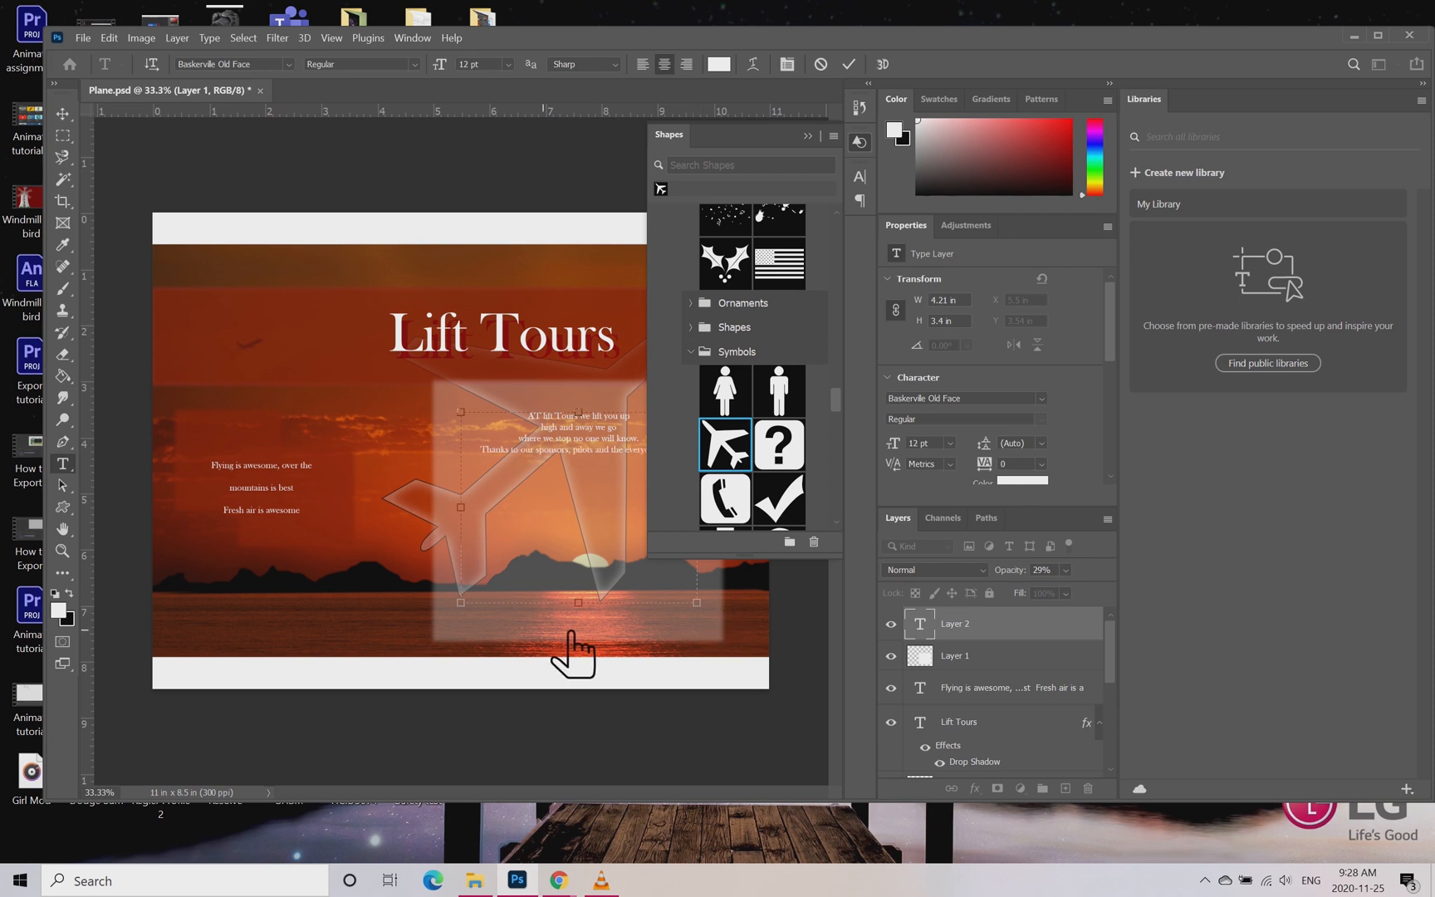
click(849, 64)
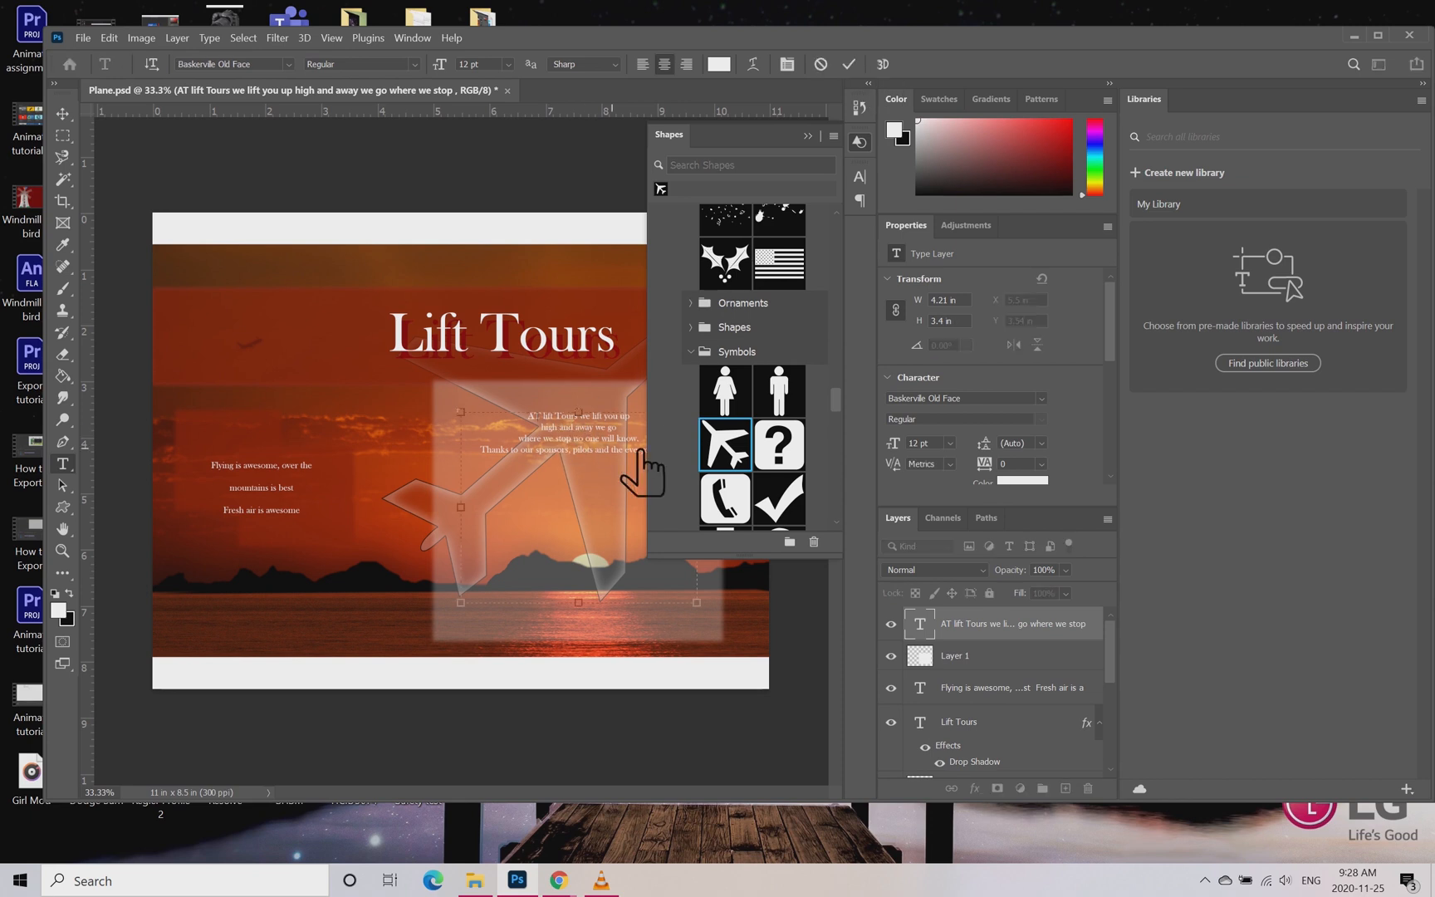
Step: Move the floating Shapes window clear of the artwork and save the composition as Plane.psd, replacing the existing file
drag(860, 142, 1070, 151)
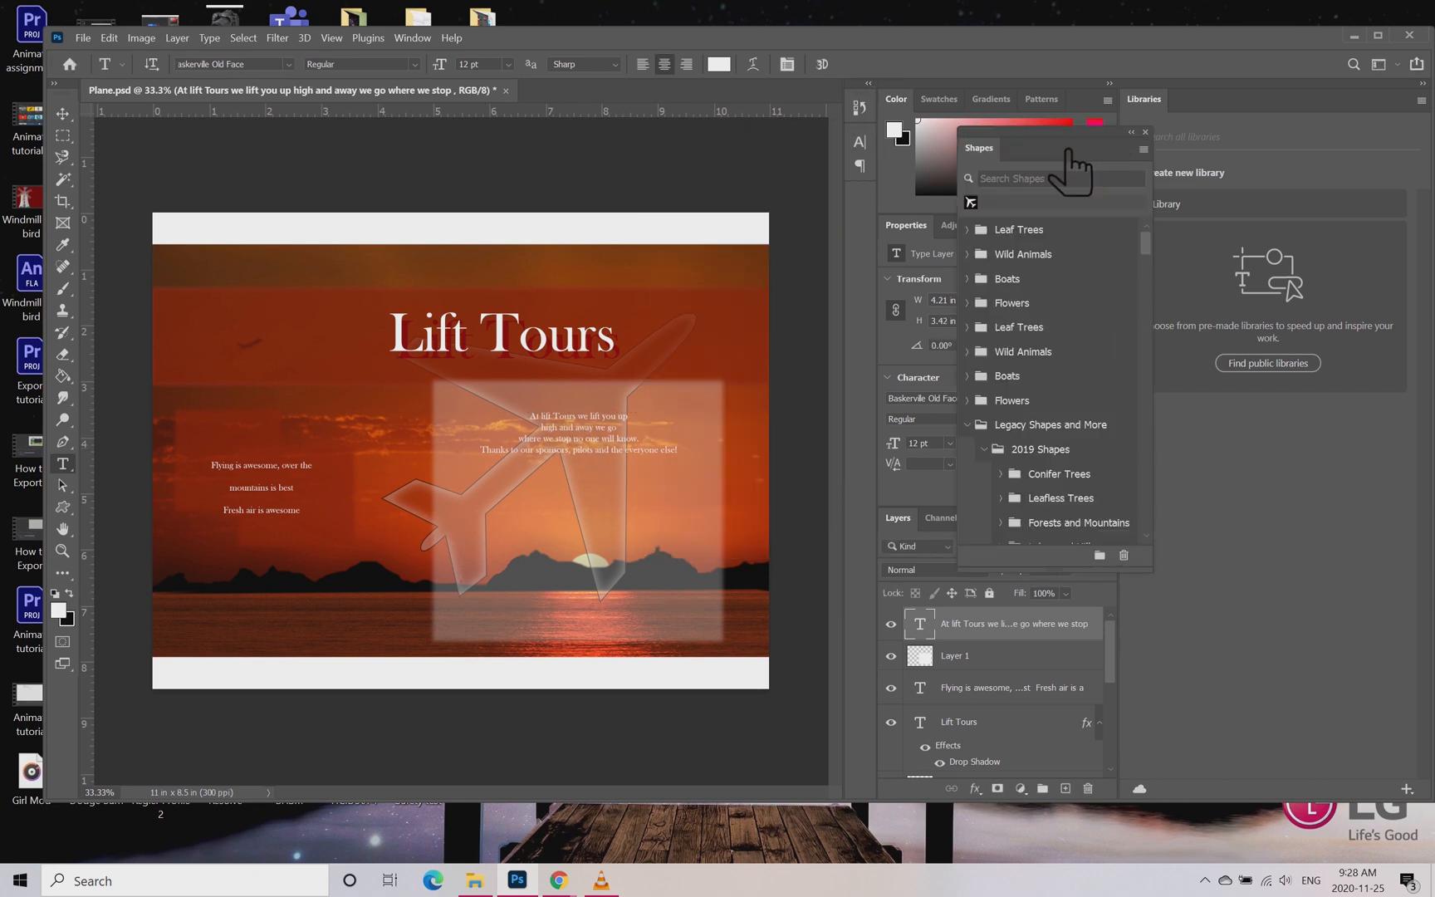
click(83, 37)
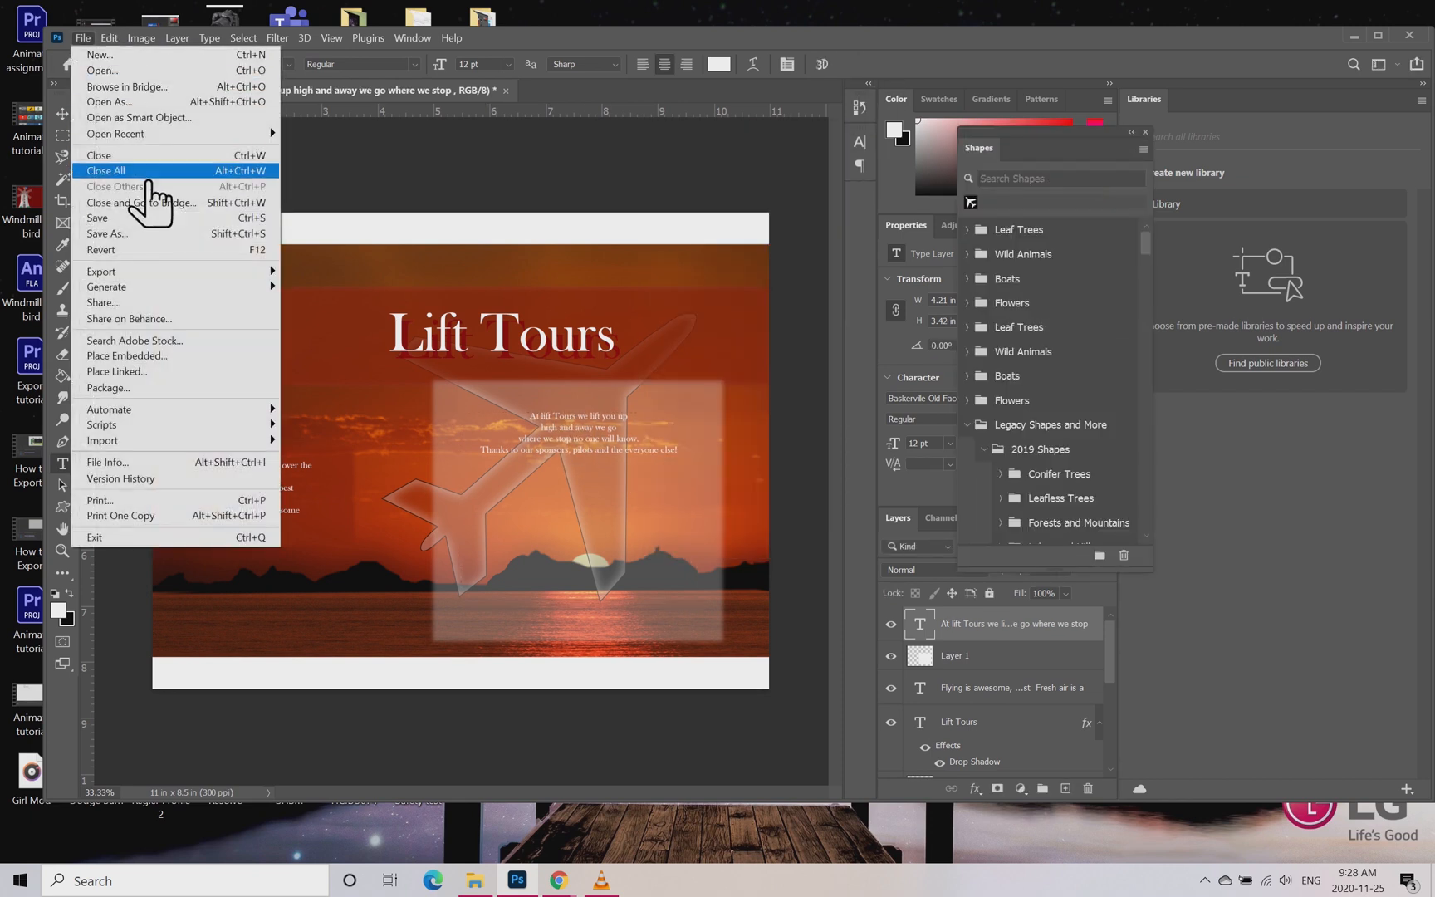
click(154, 233)
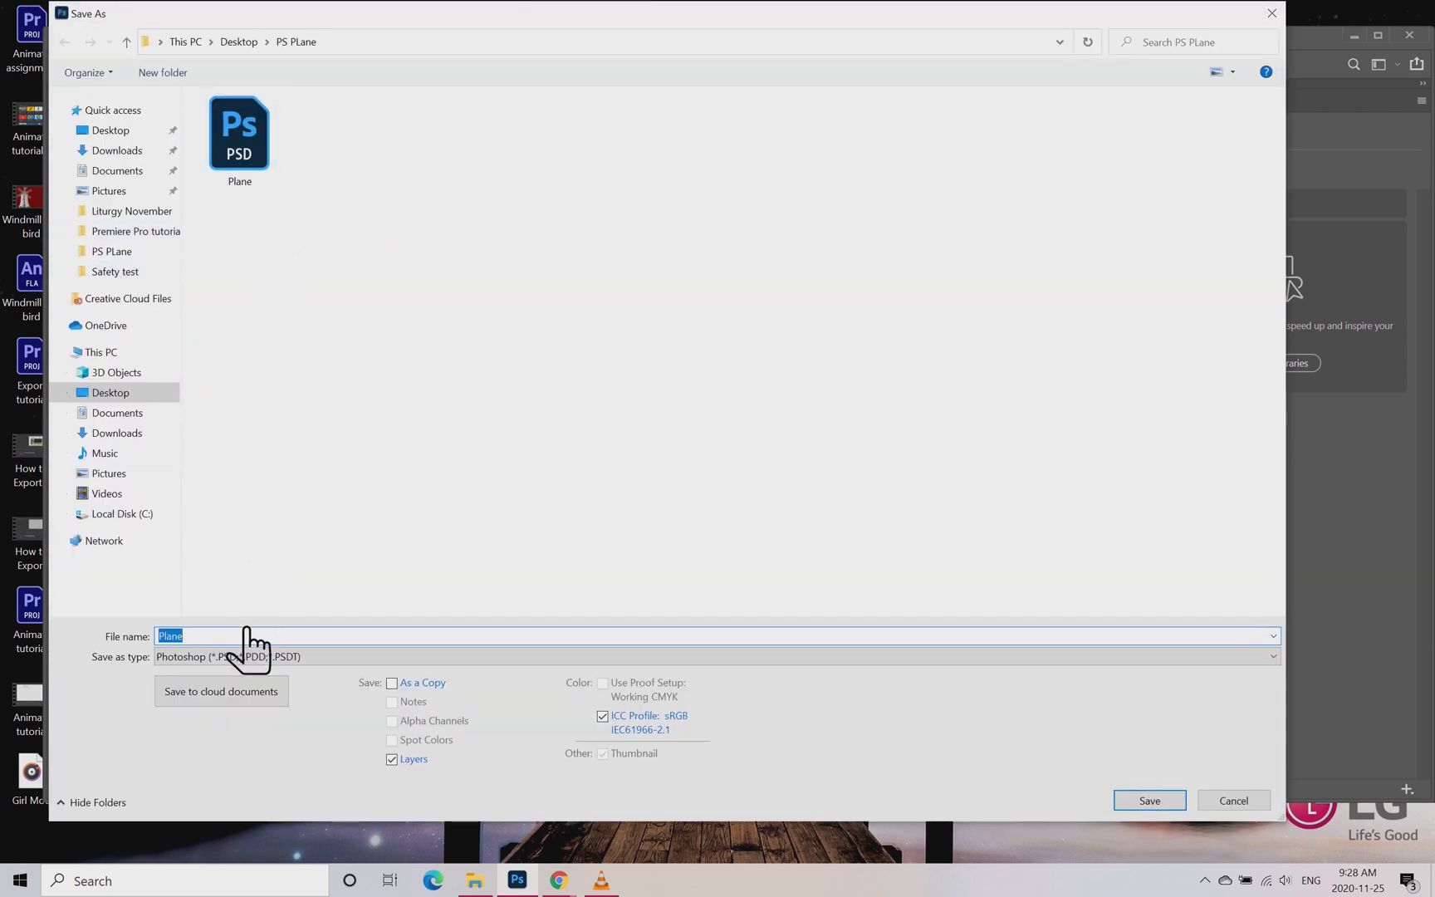
click(1163, 802)
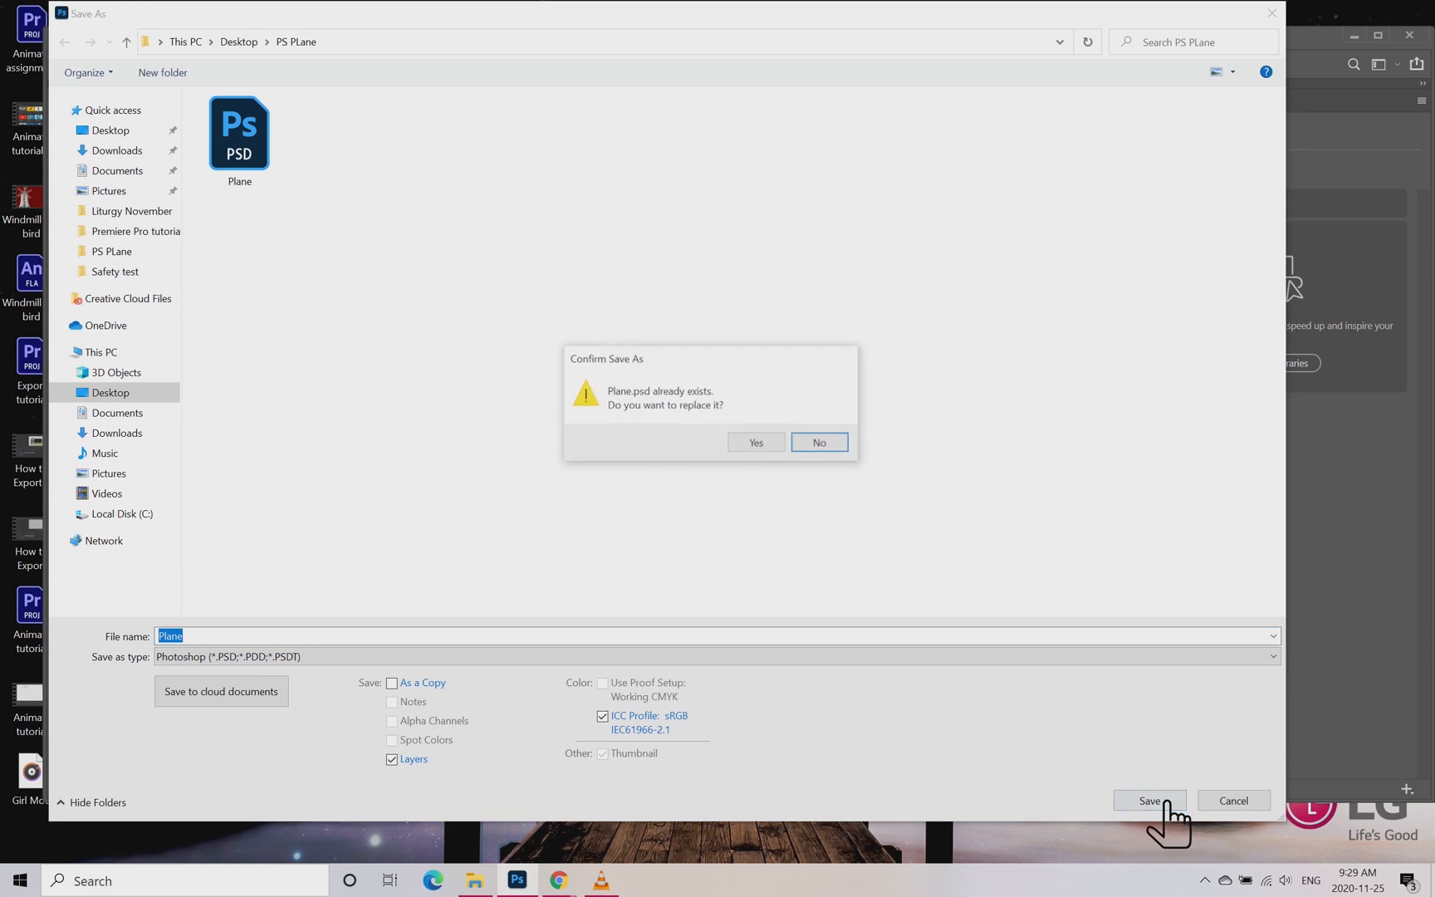
click(771, 442)
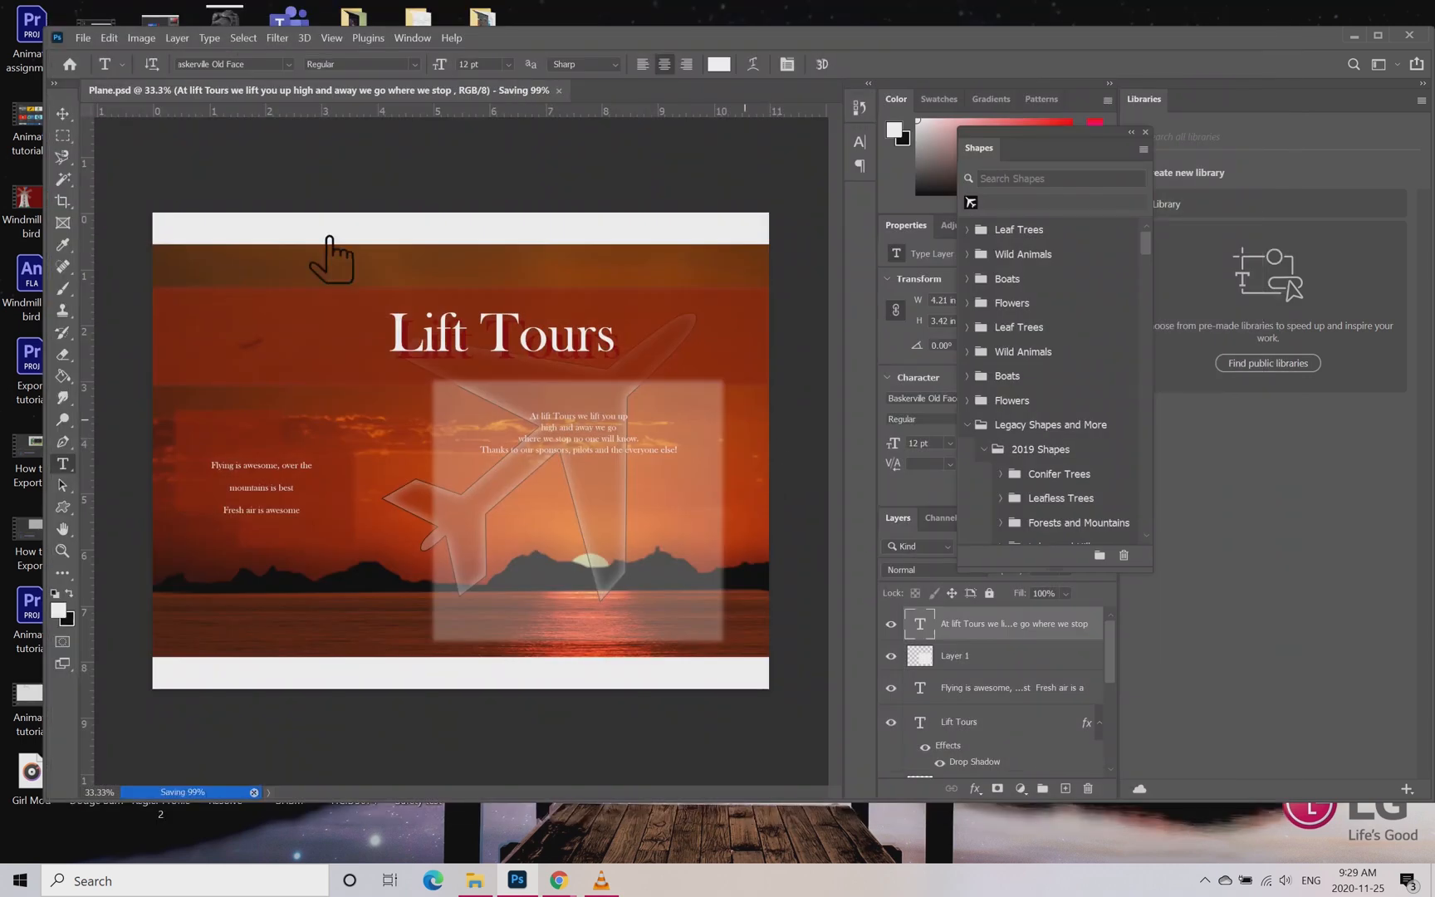
Step: Save the composition once more in Photoshop format in the PS PLane folder, overwriting Plane.psd
click(83, 38)
click(139, 234)
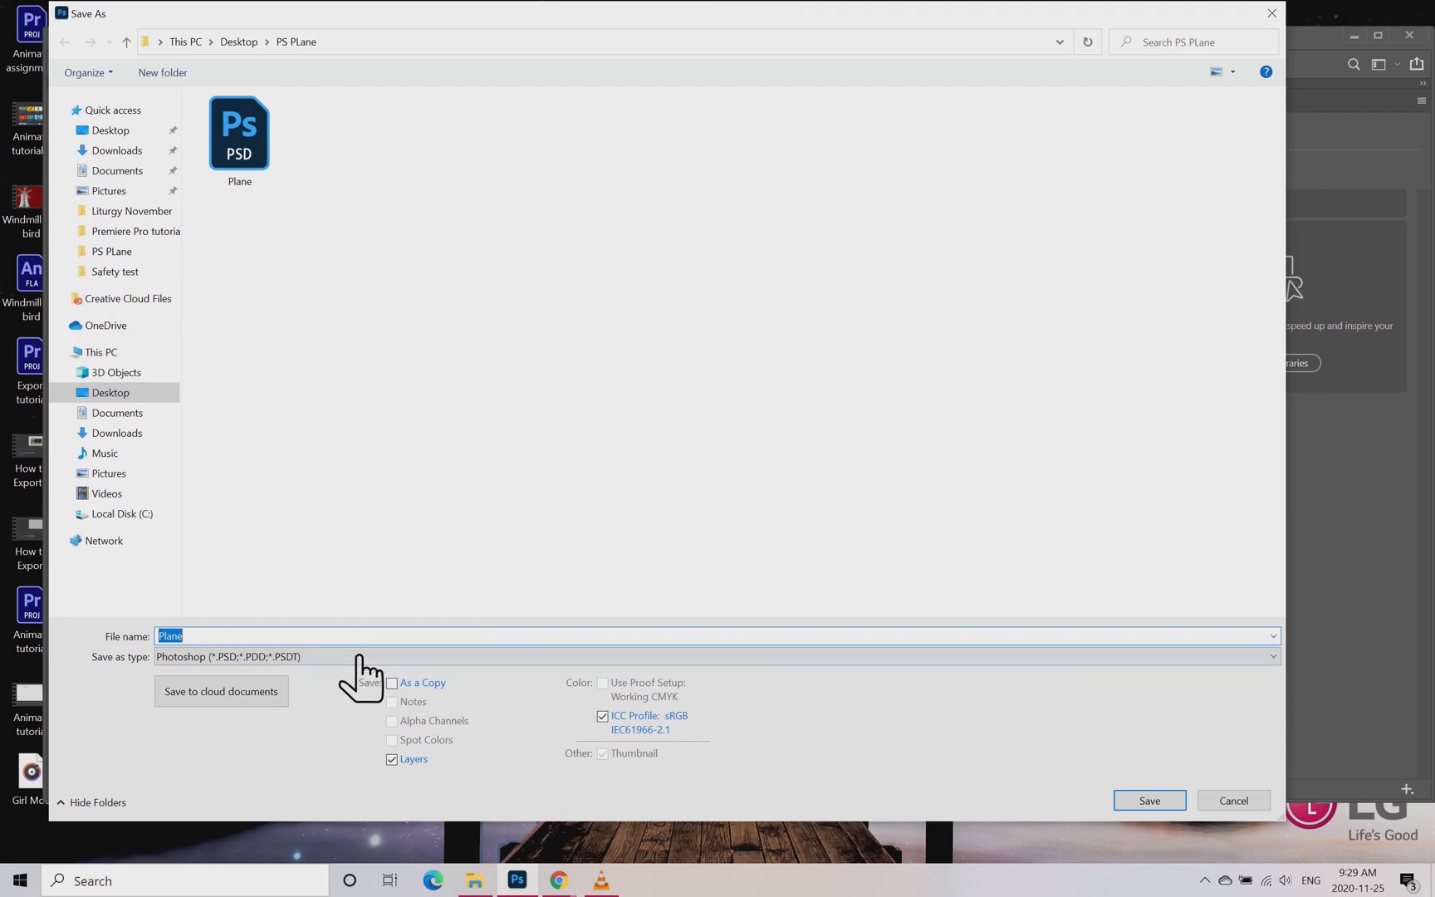
click(360, 656)
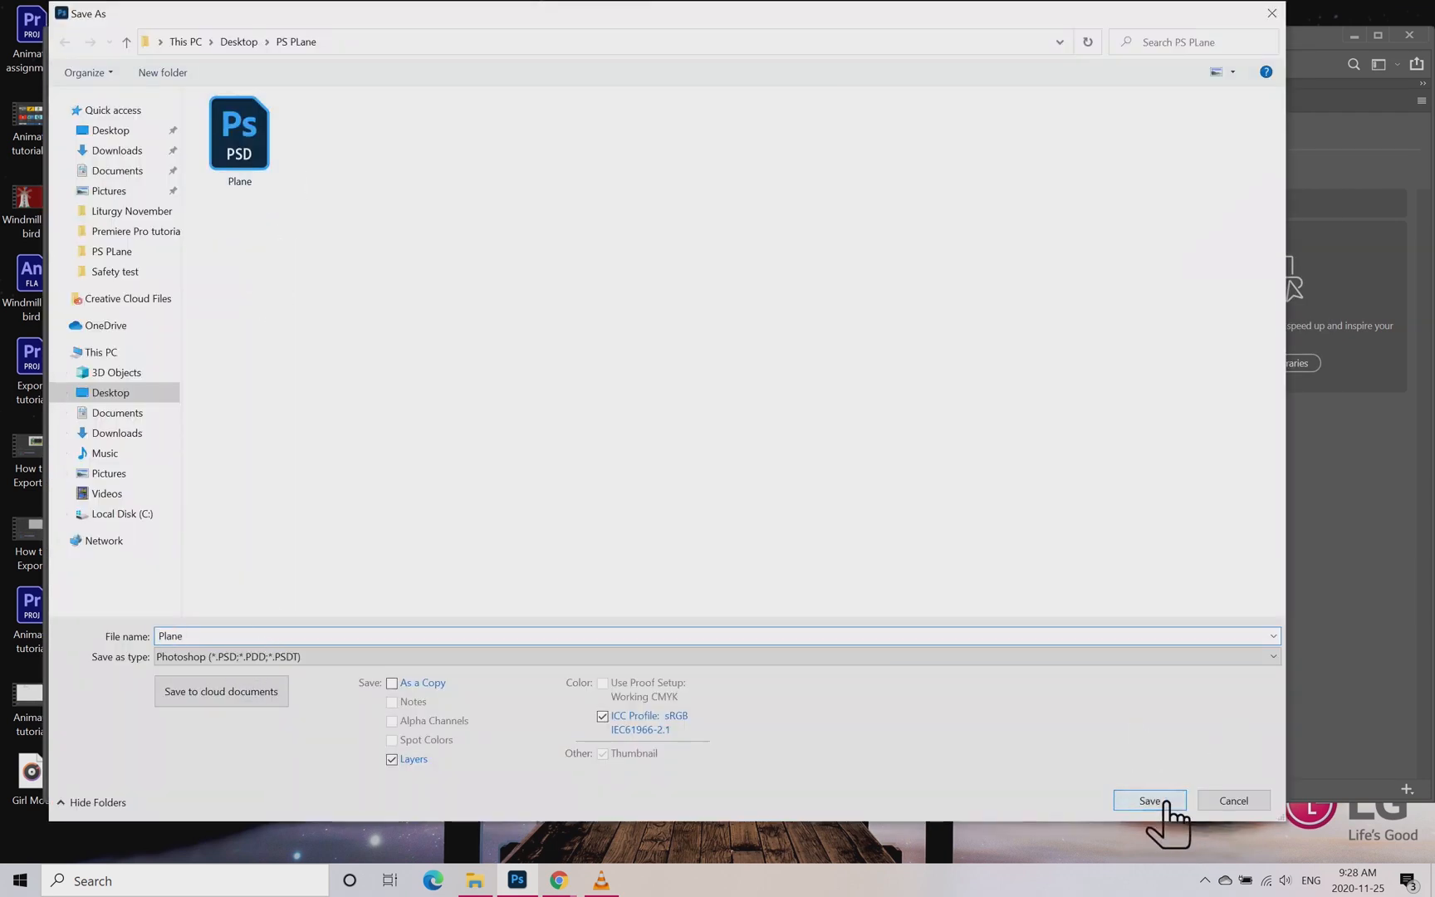
click(1165, 802)
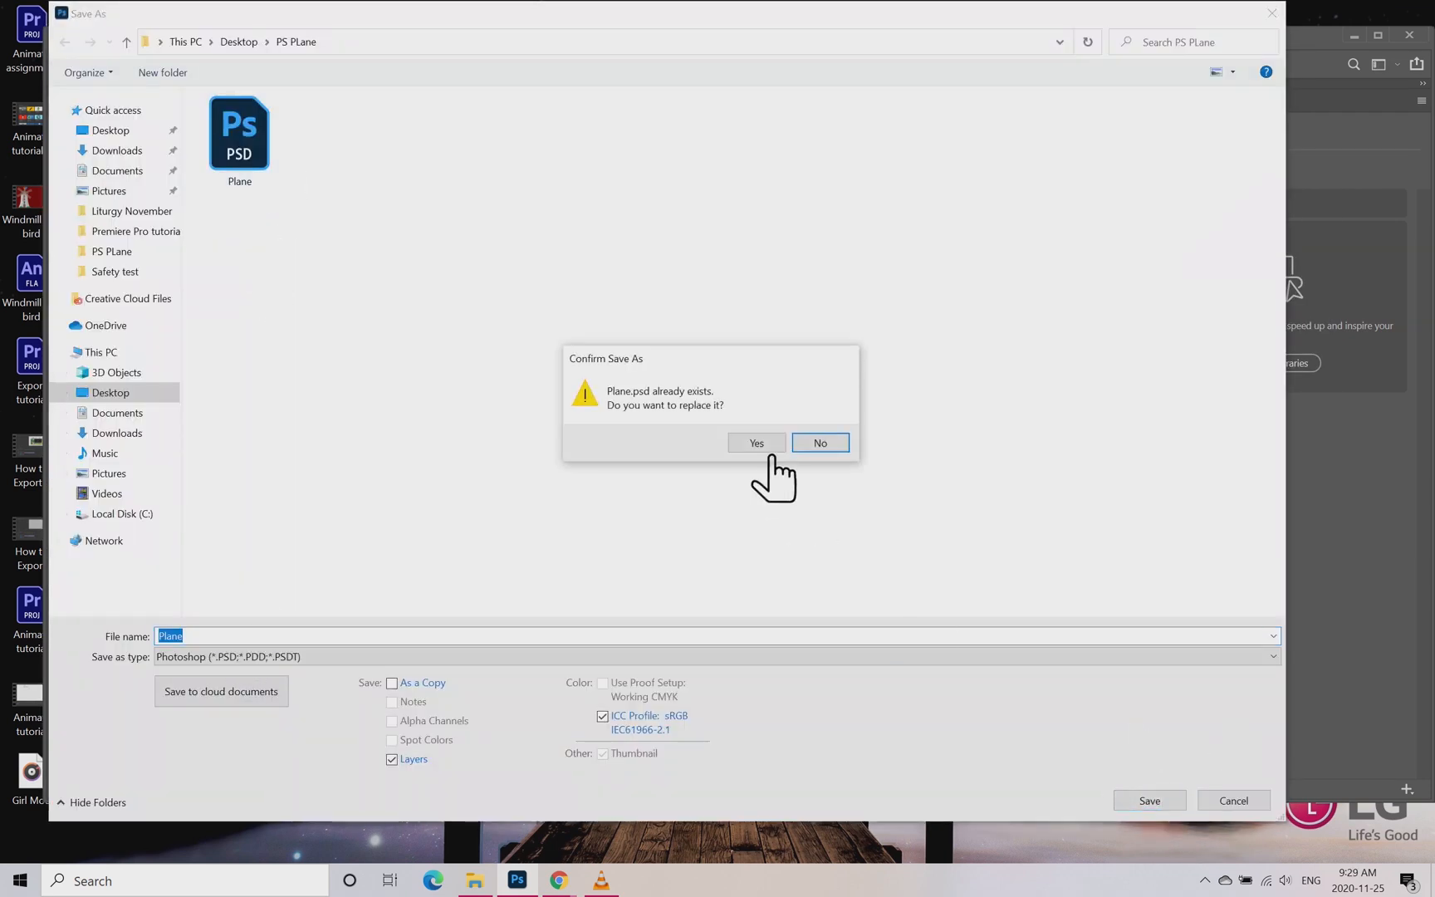
click(757, 443)
Step: Start saving another version of the finished composition with Save As
click(83, 37)
click(125, 233)
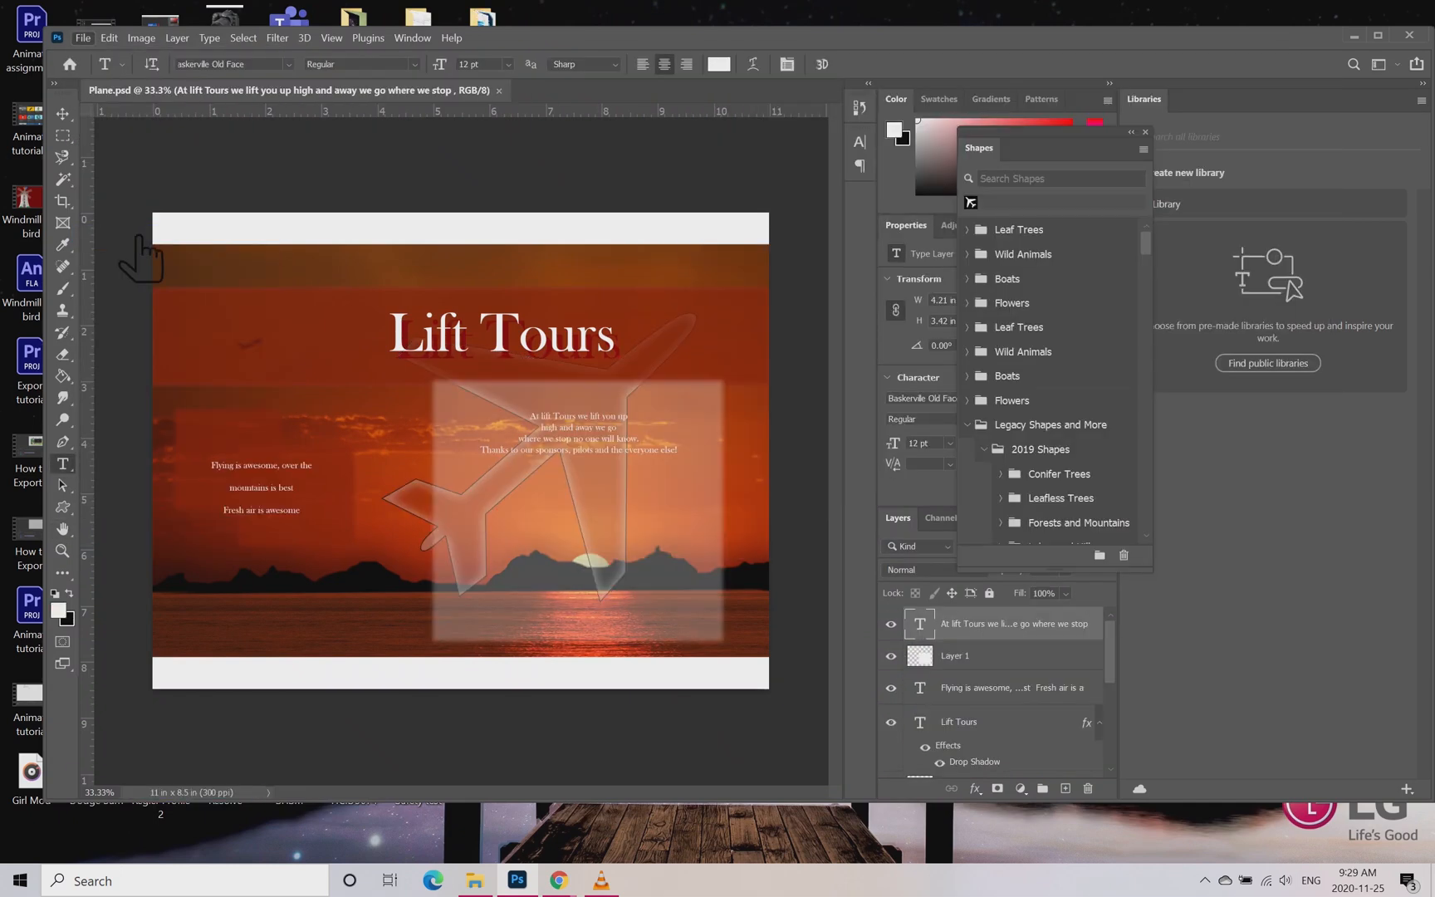